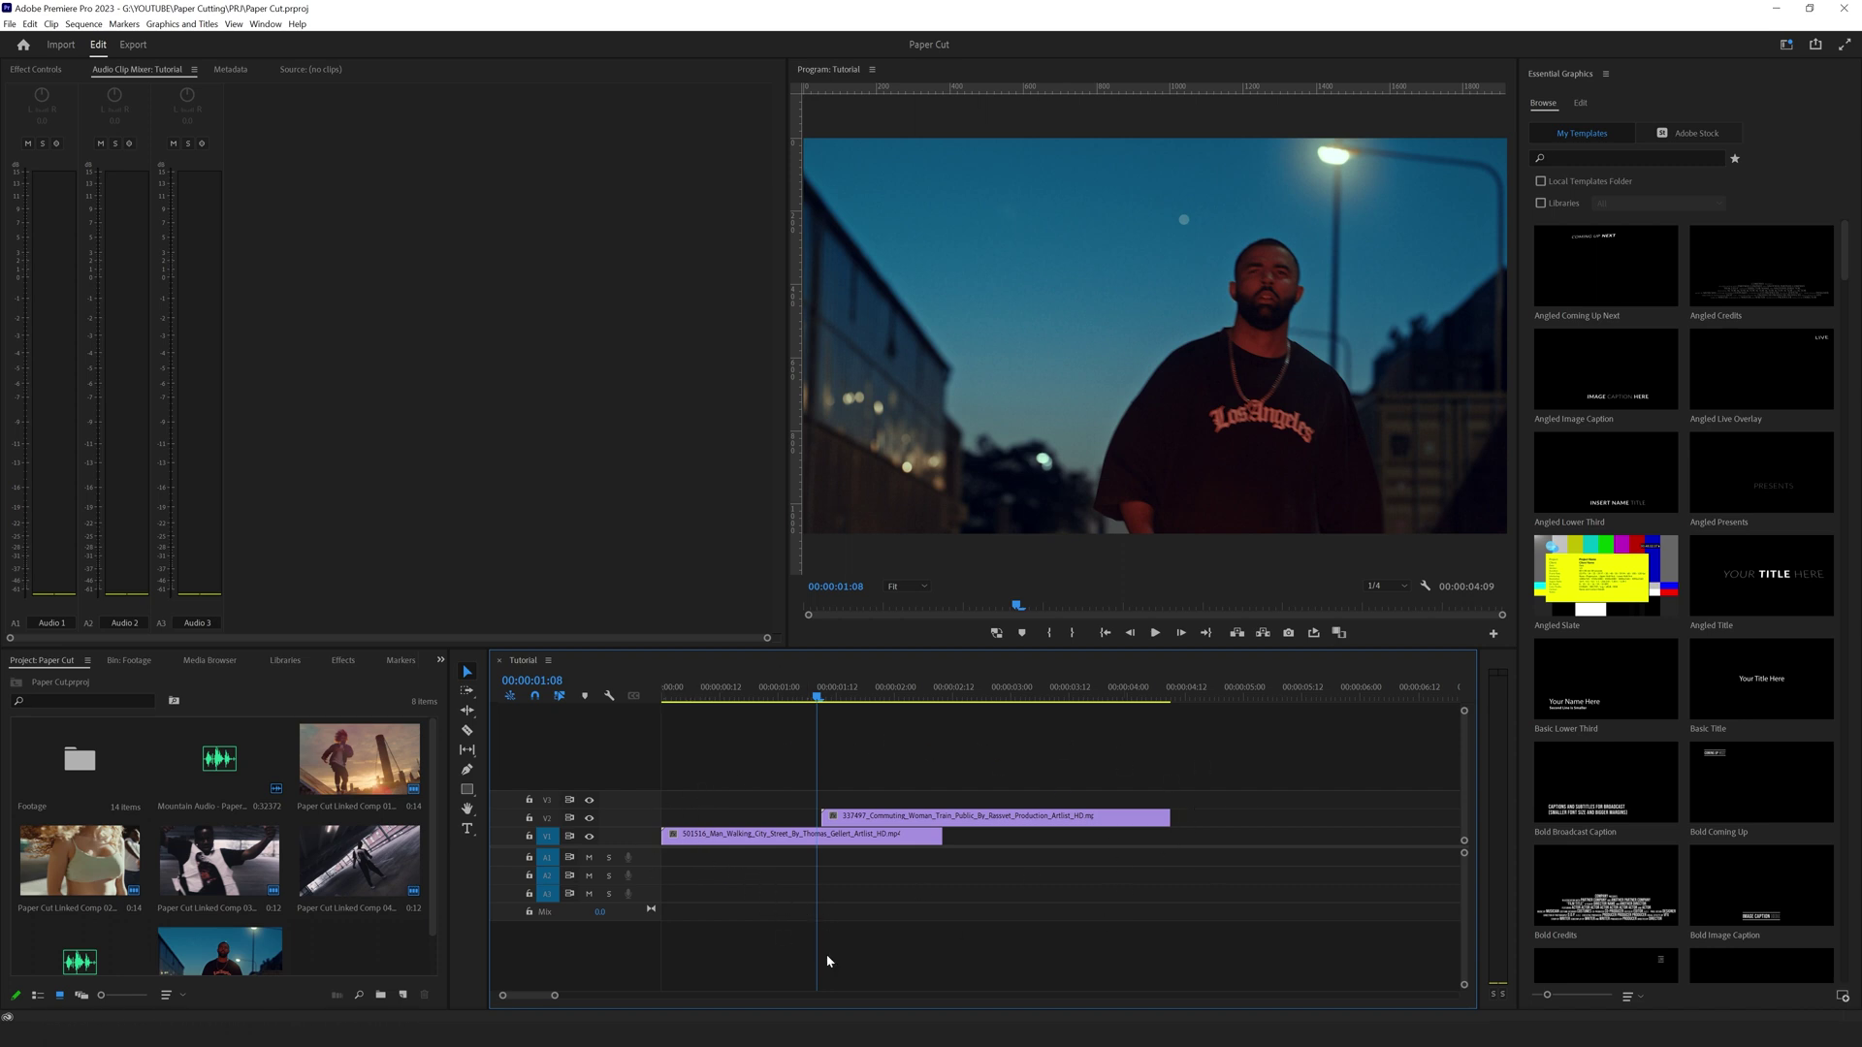
Step: Trim the end of the man-walking clip to 00:00:01:17 so it overlaps the train clip above by eight frames
{"action": "left_click_drag", "start_coordinate": [767, 695], "coordinate": [794, 734]}
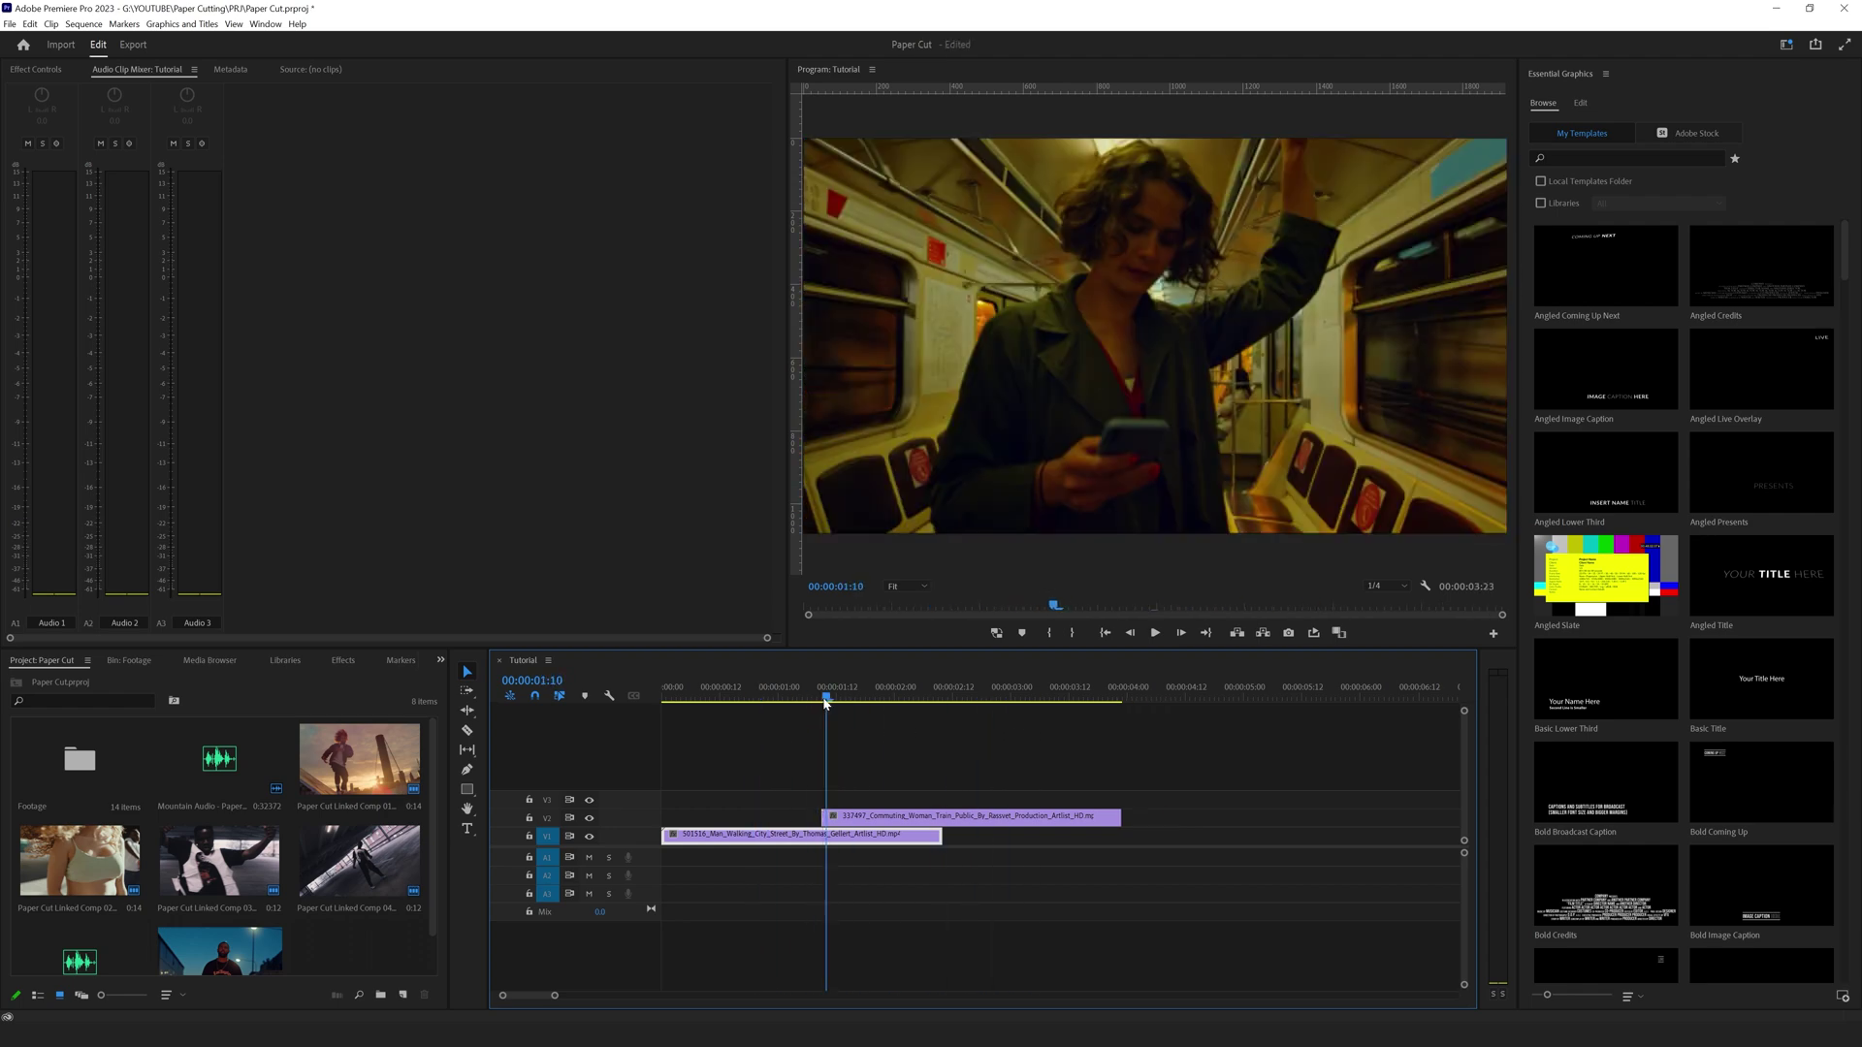
{"action": "left_click_drag", "start_coordinate": [826, 699], "coordinate": [816, 700]}
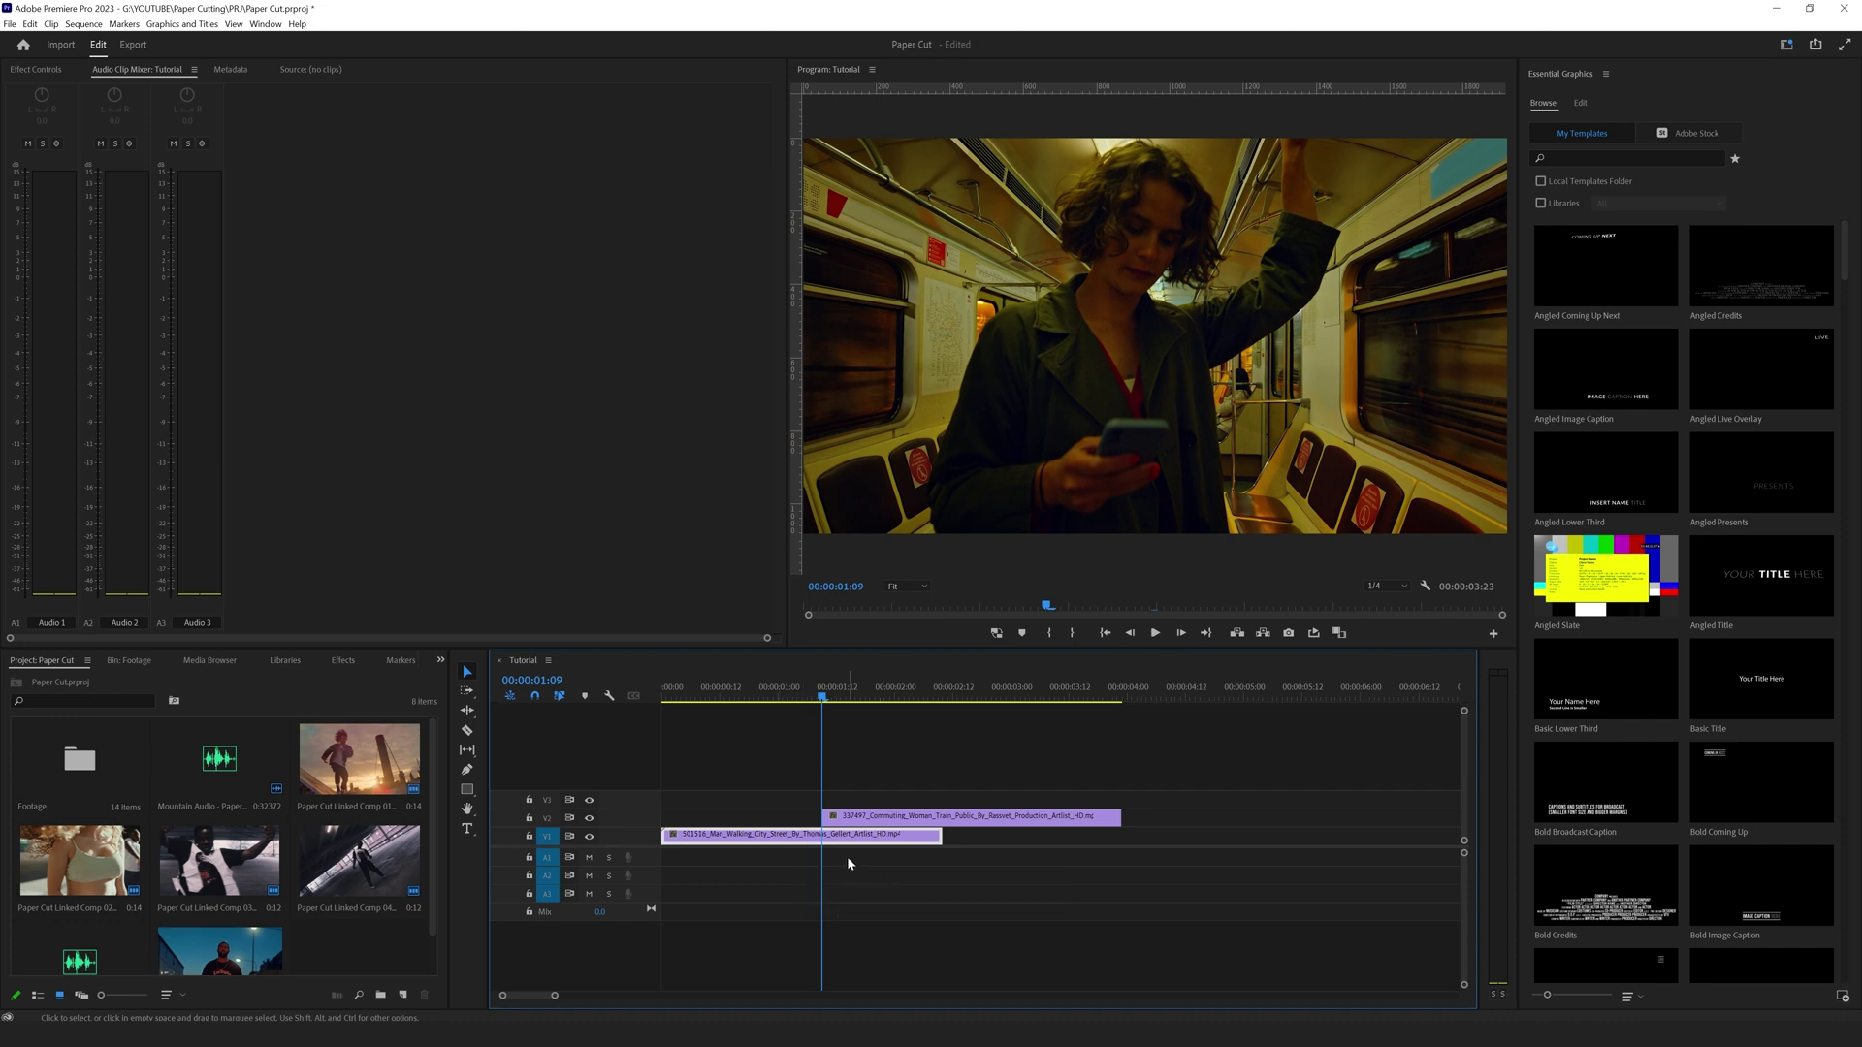
{"action": "key", "text": "Right"}
{"action": "key", "text": "Right"}
{"action": "key", "text": "Right"}
{"action": "key", "text": "Right"}
{"action": "key", "text": "Right"}
{"action": "key", "text": "Right"}
{"action": "key", "text": "Right"}
{"action": "key", "text": "Right"}
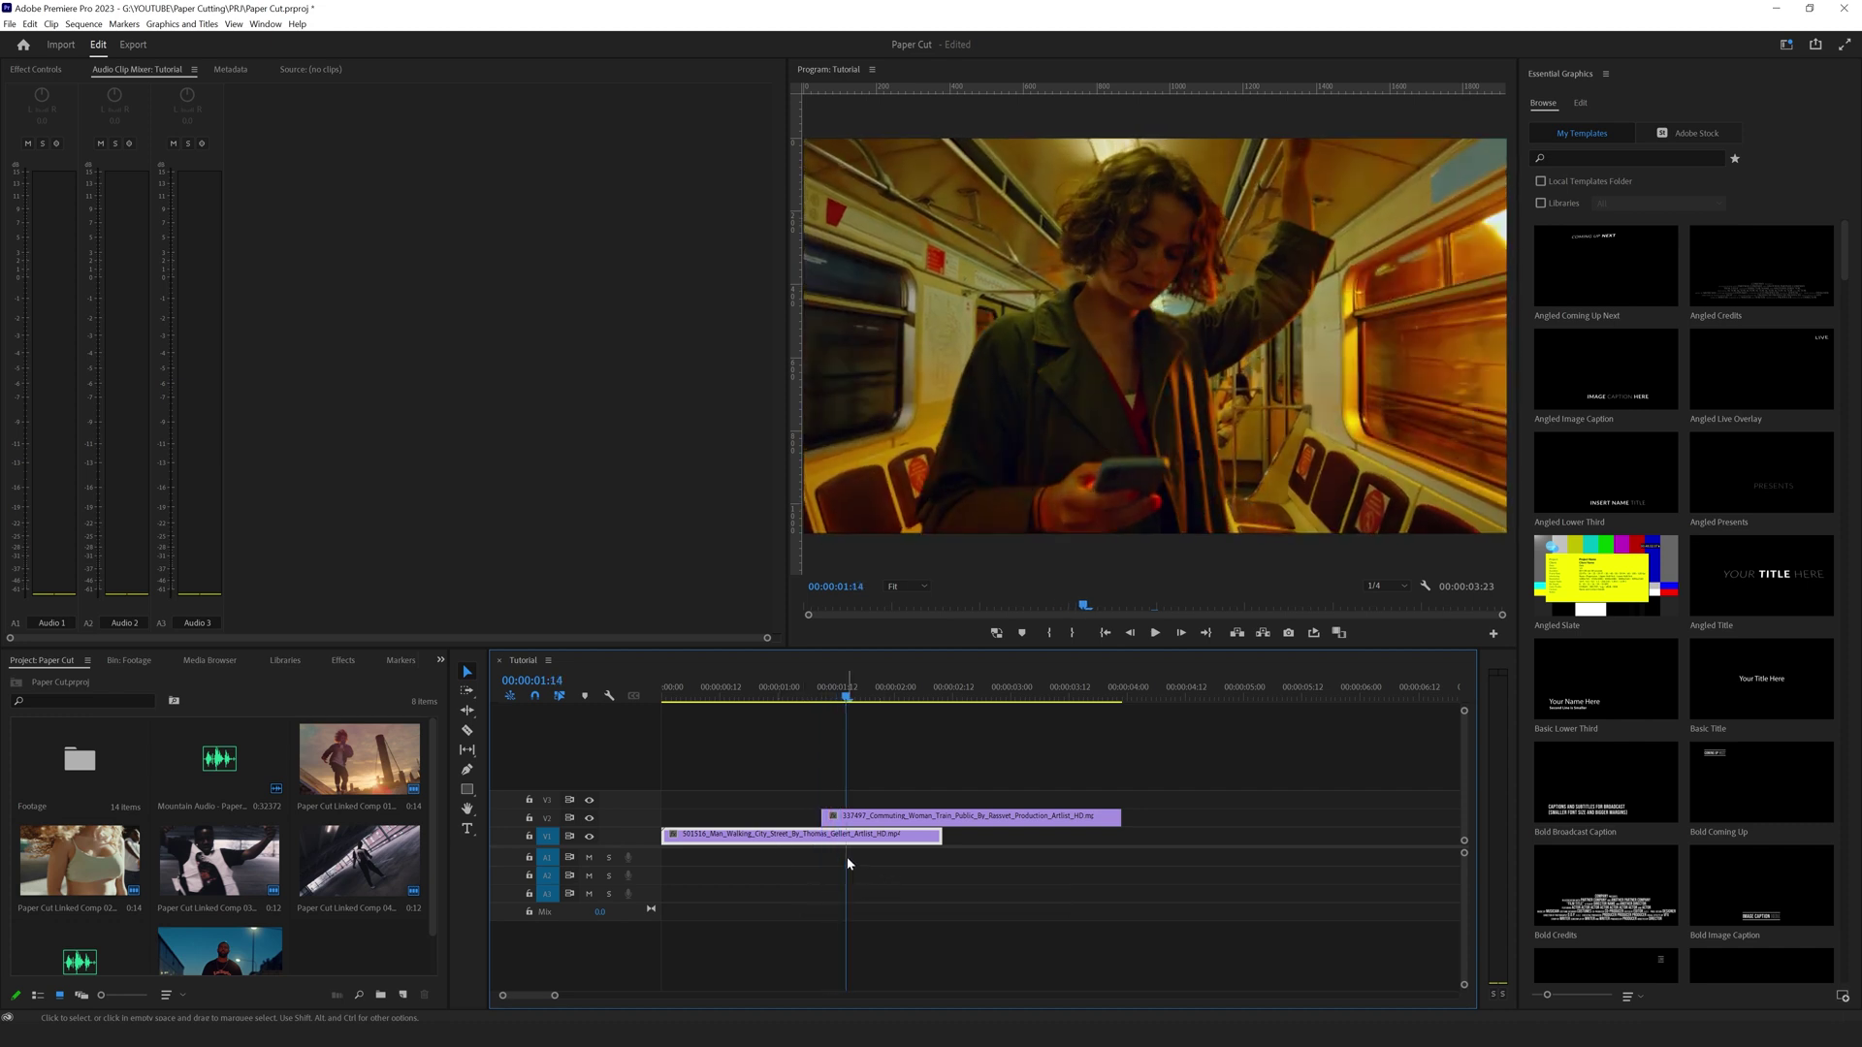
{"action": "key", "text": "w"}
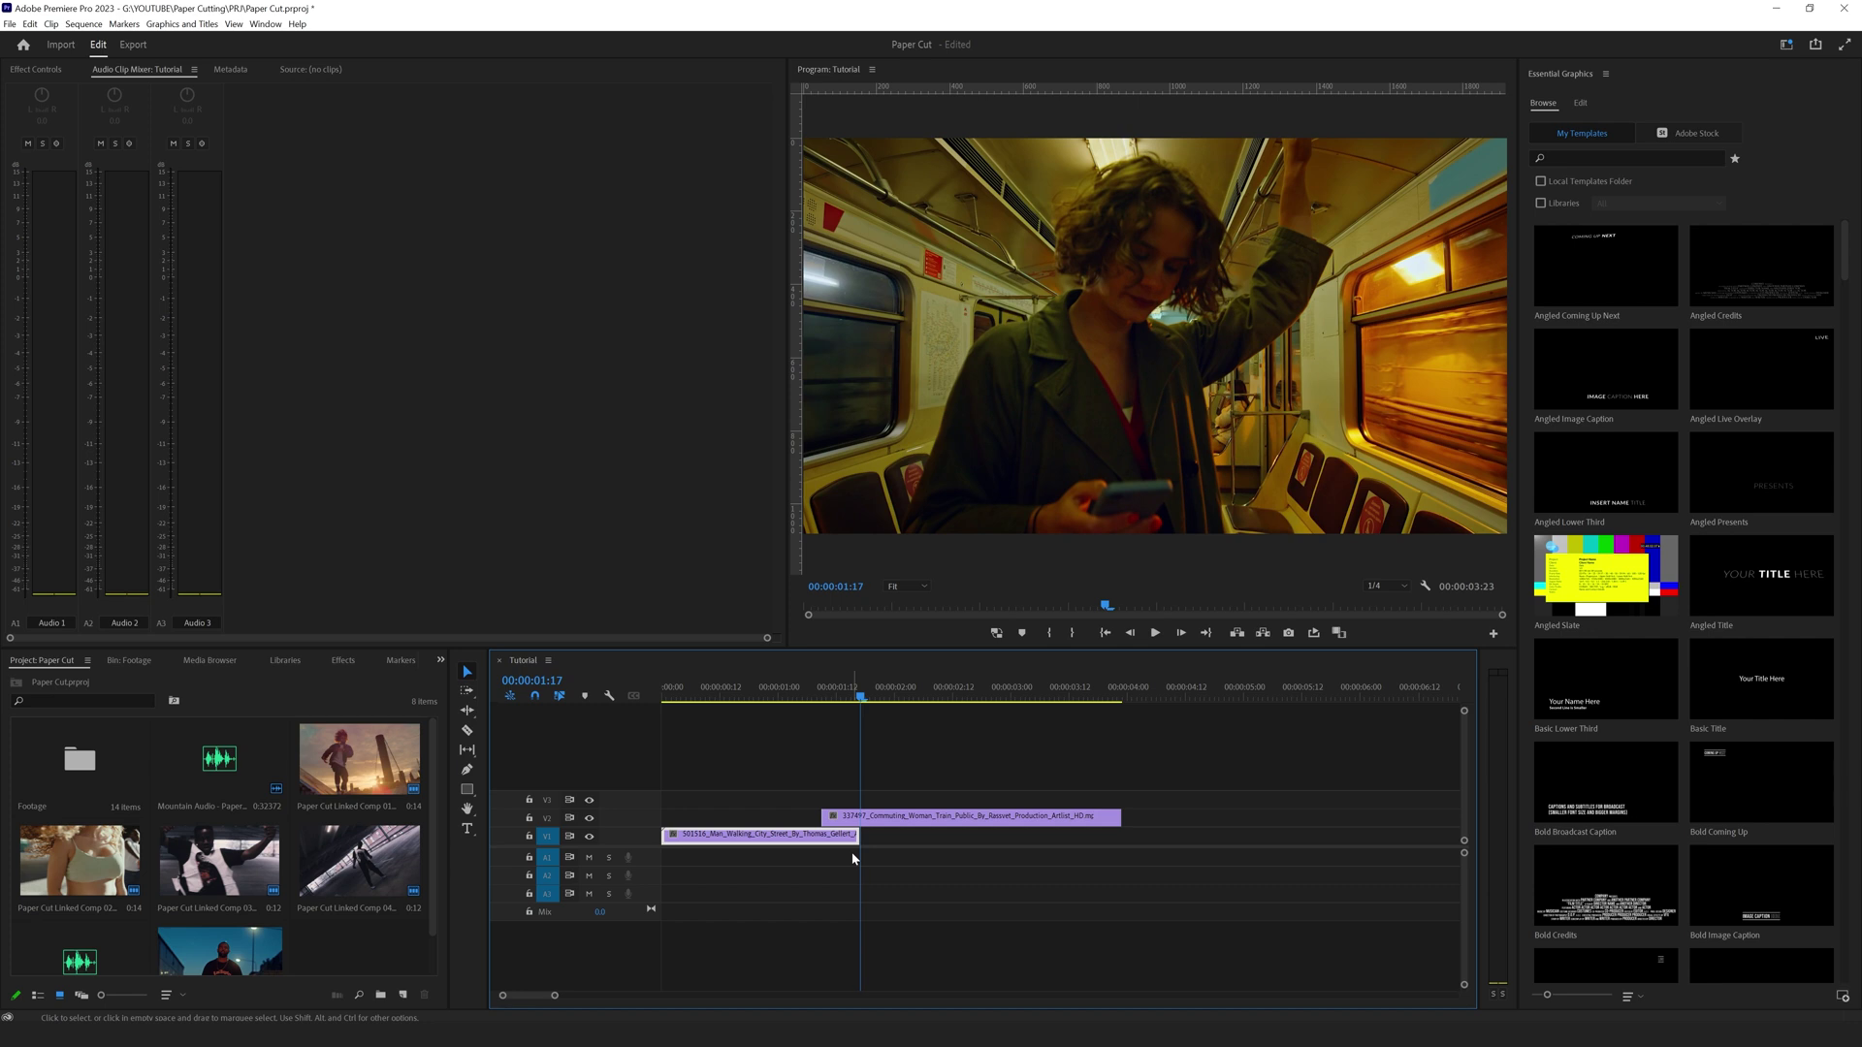
Step: Target track V2 and split the train clip at 00:00:01:19, two frames past the end of the man-walking clip
{"action": "key", "text": "Right"}
{"action": "key", "text": "Right"}
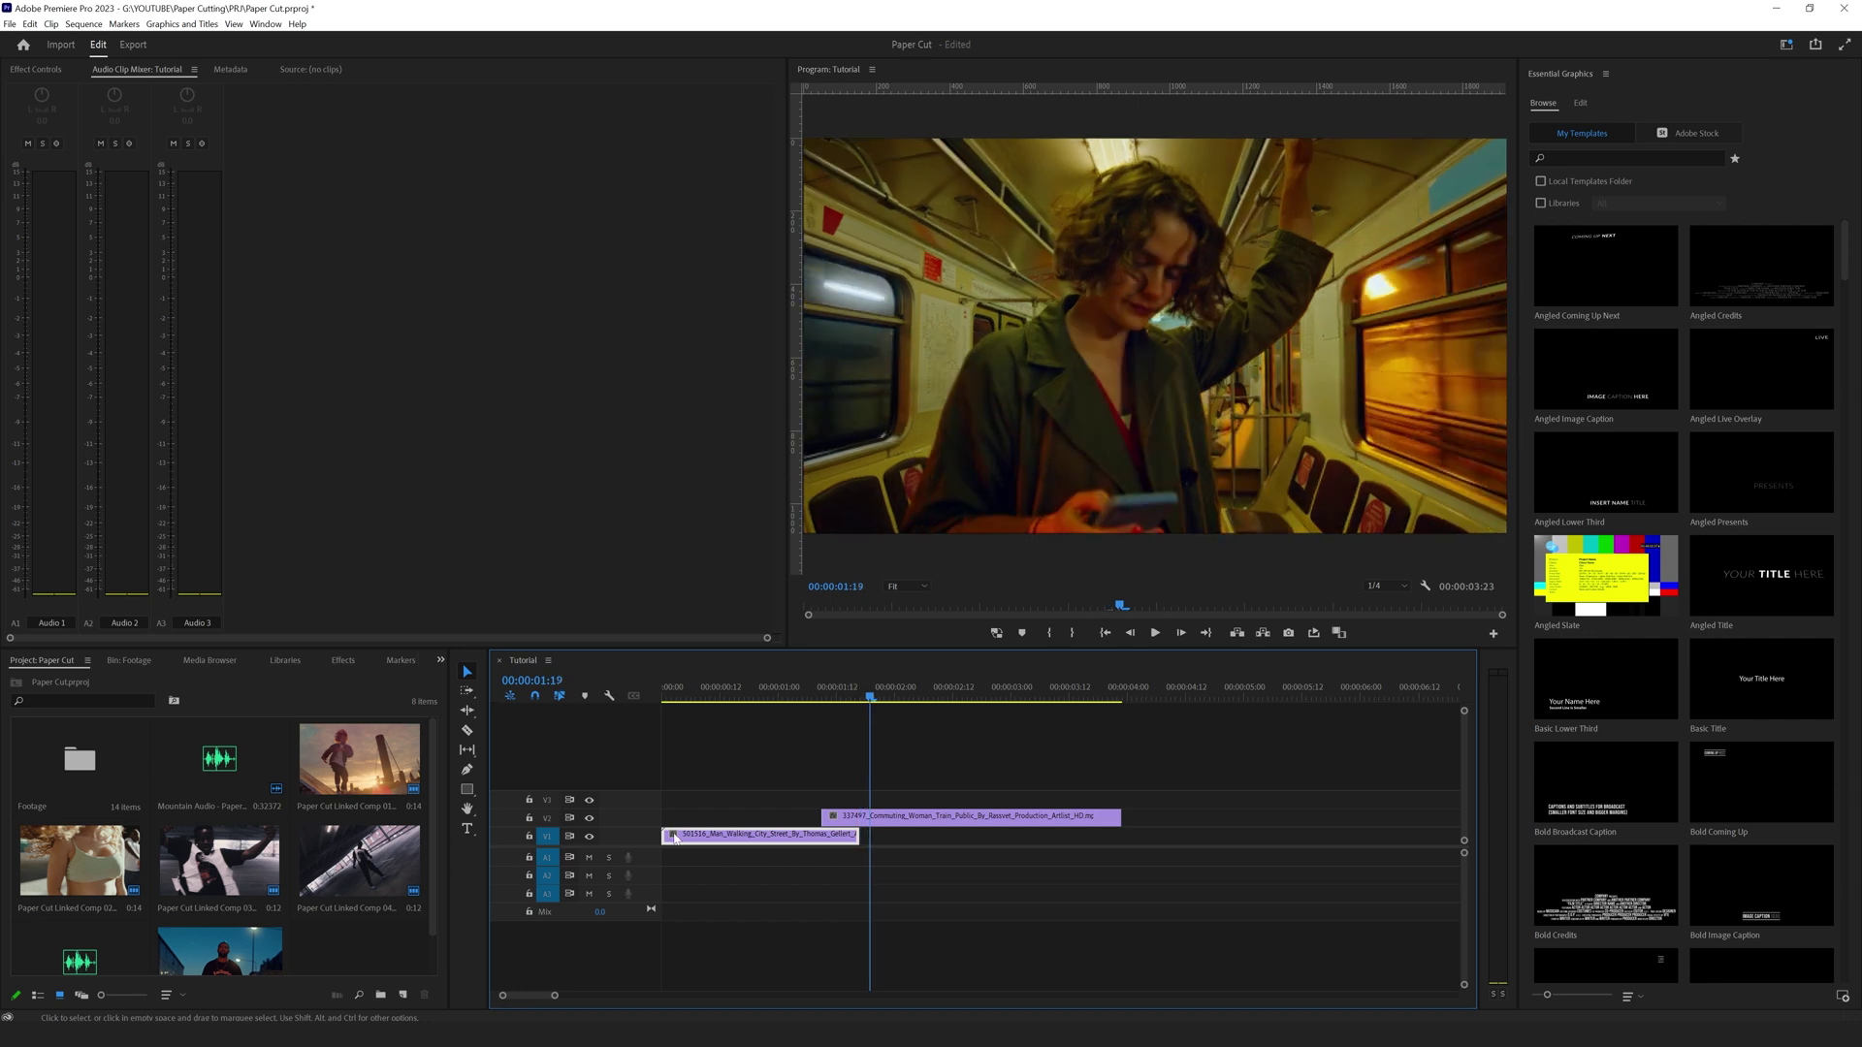
{"action": "left_click", "coordinate": [547, 817]}
{"action": "key", "text": "ctrl+k"}
Step: Split the man-walking clip at 00:00:01:07, two frames before the train clip begins
{"action": "key", "text": "Up"}
{"action": "key", "text": "c"}
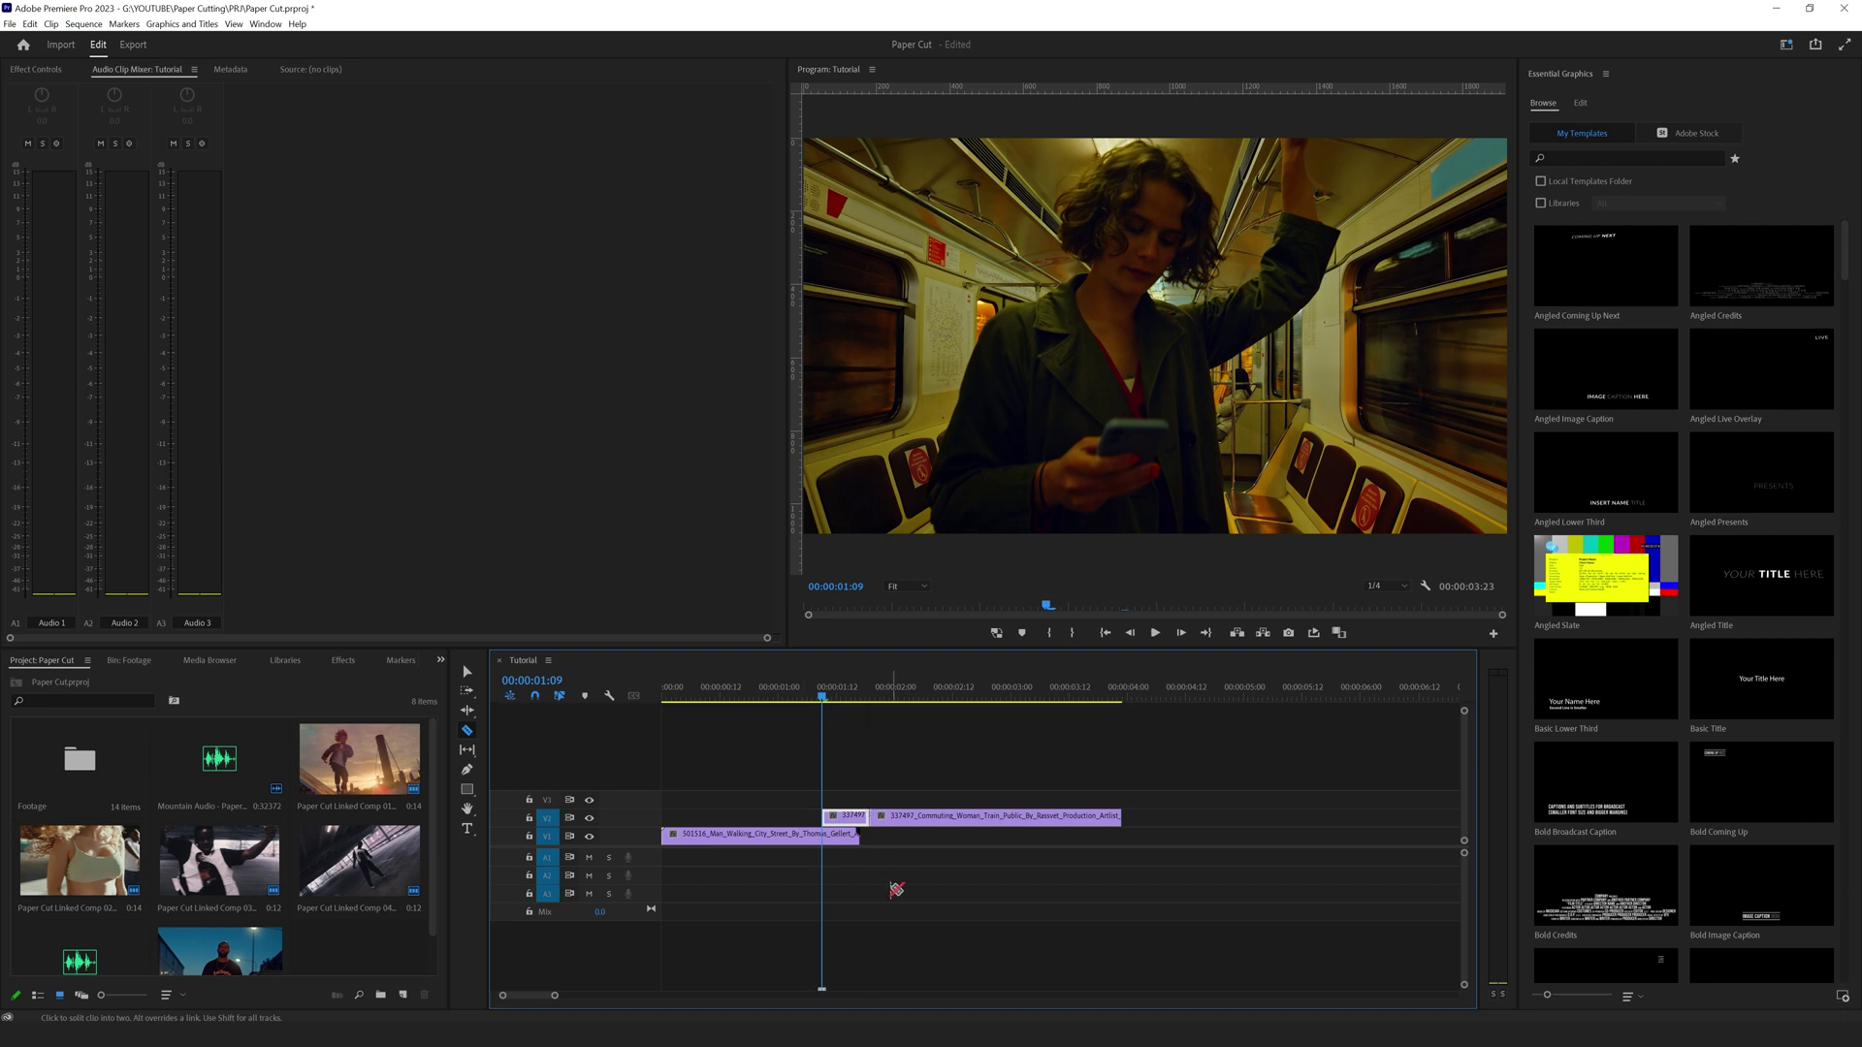
{"action": "key", "text": "Left"}
{"action": "key", "text": "Left"}
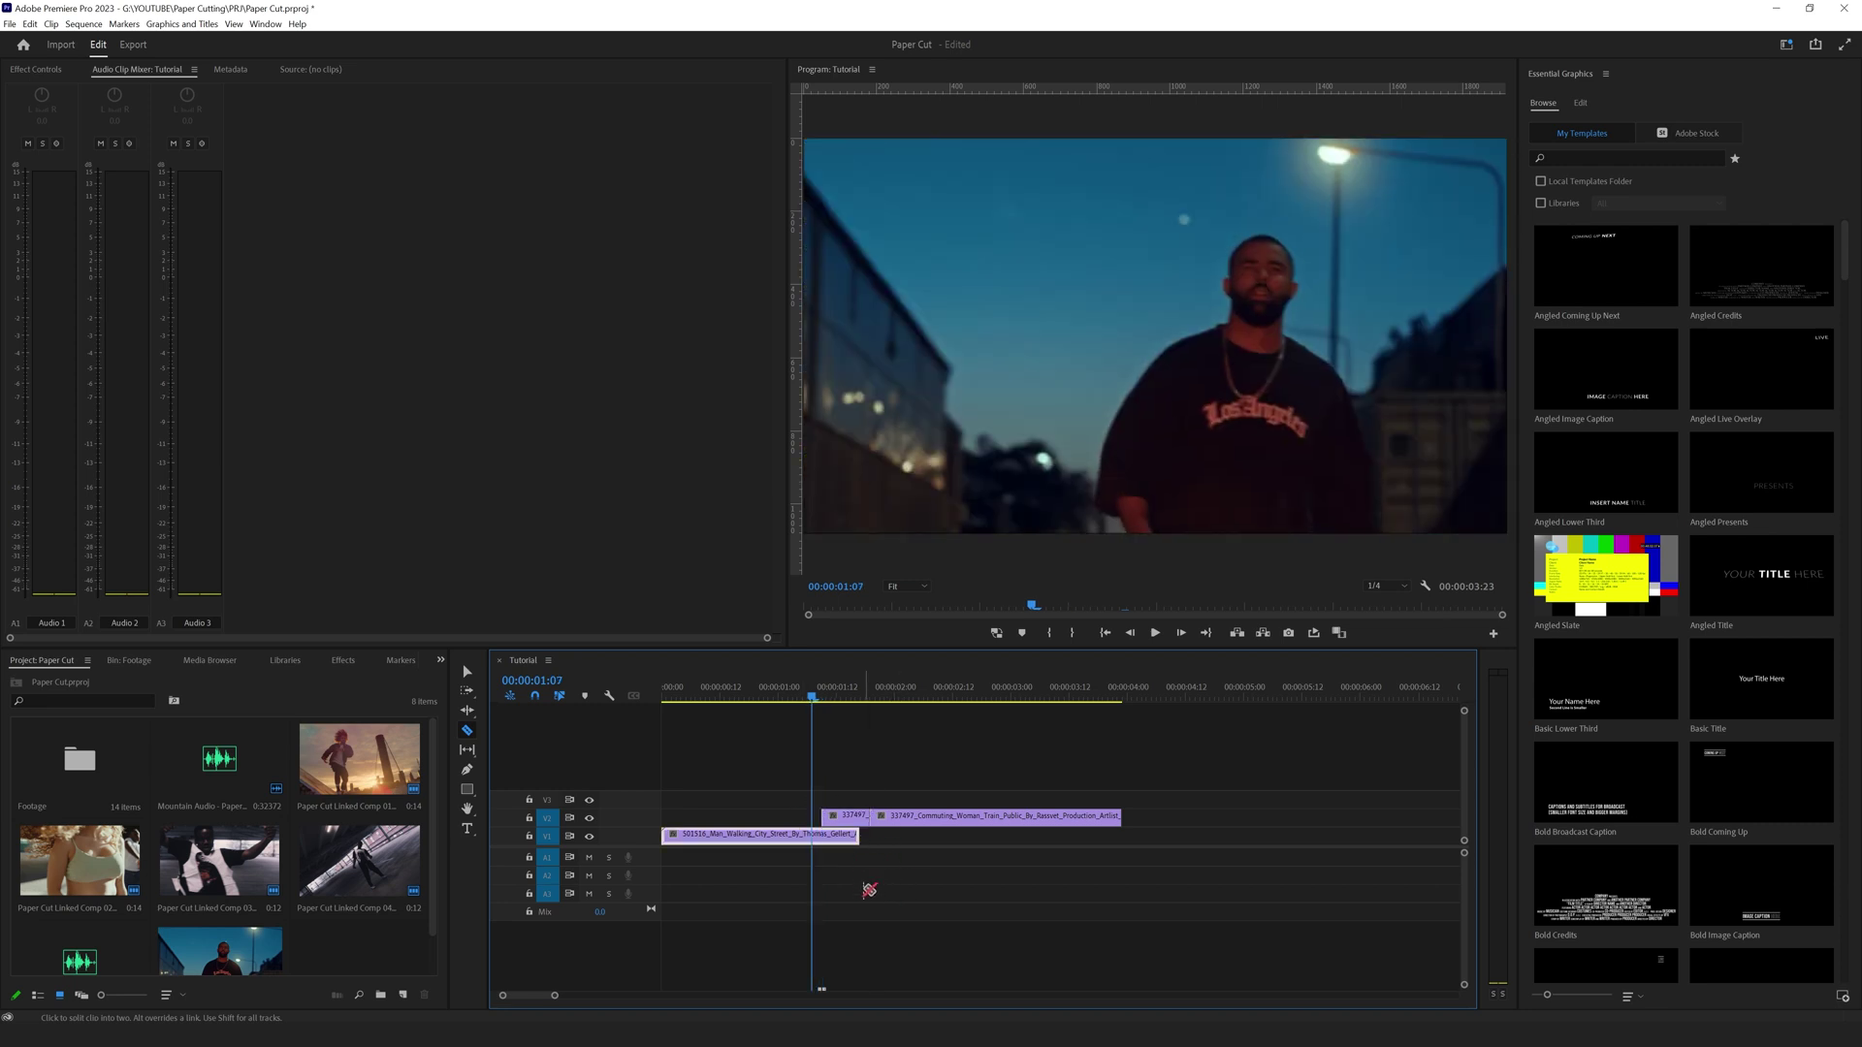
{"action": "left_click", "coordinate": [813, 836]}
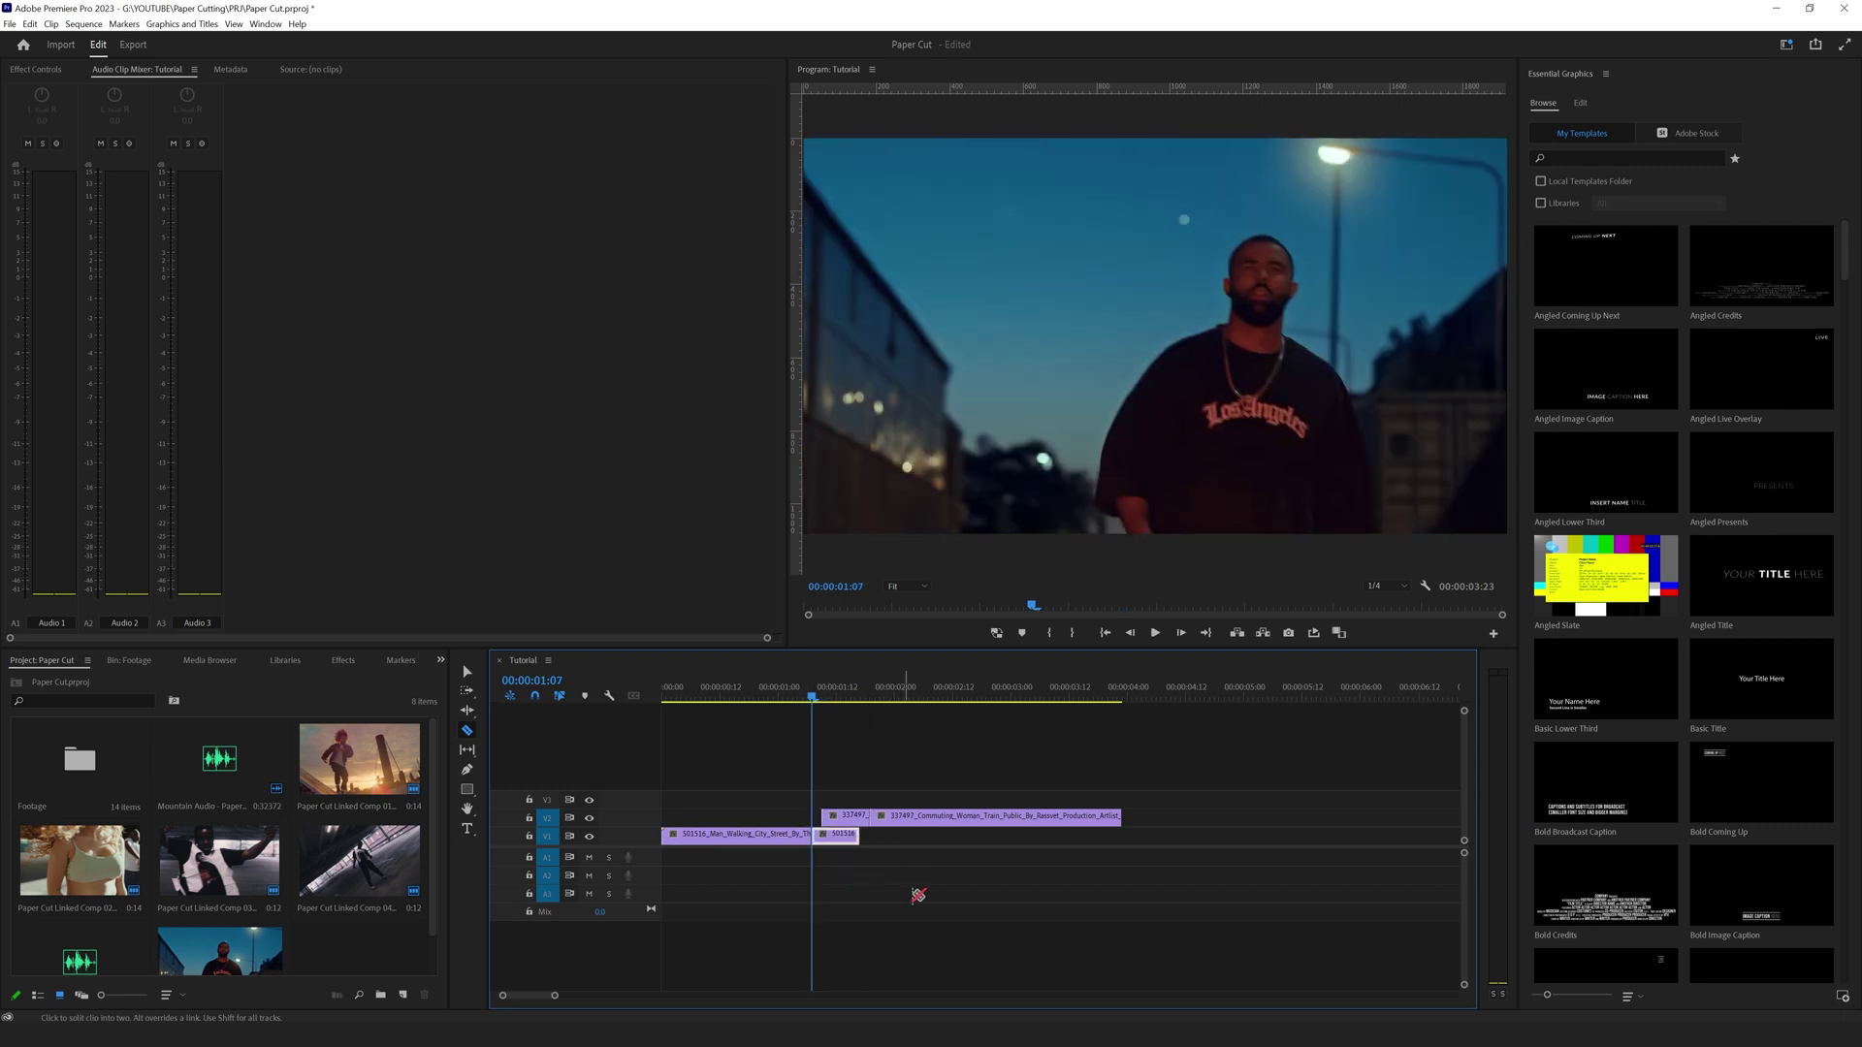
Step: Select the two short overlapping clip pieces and replace them with an After Effects composition
{"action": "key", "text": "v"}
{"action": "left_click", "coordinate": [843, 816], "text": "shift"}
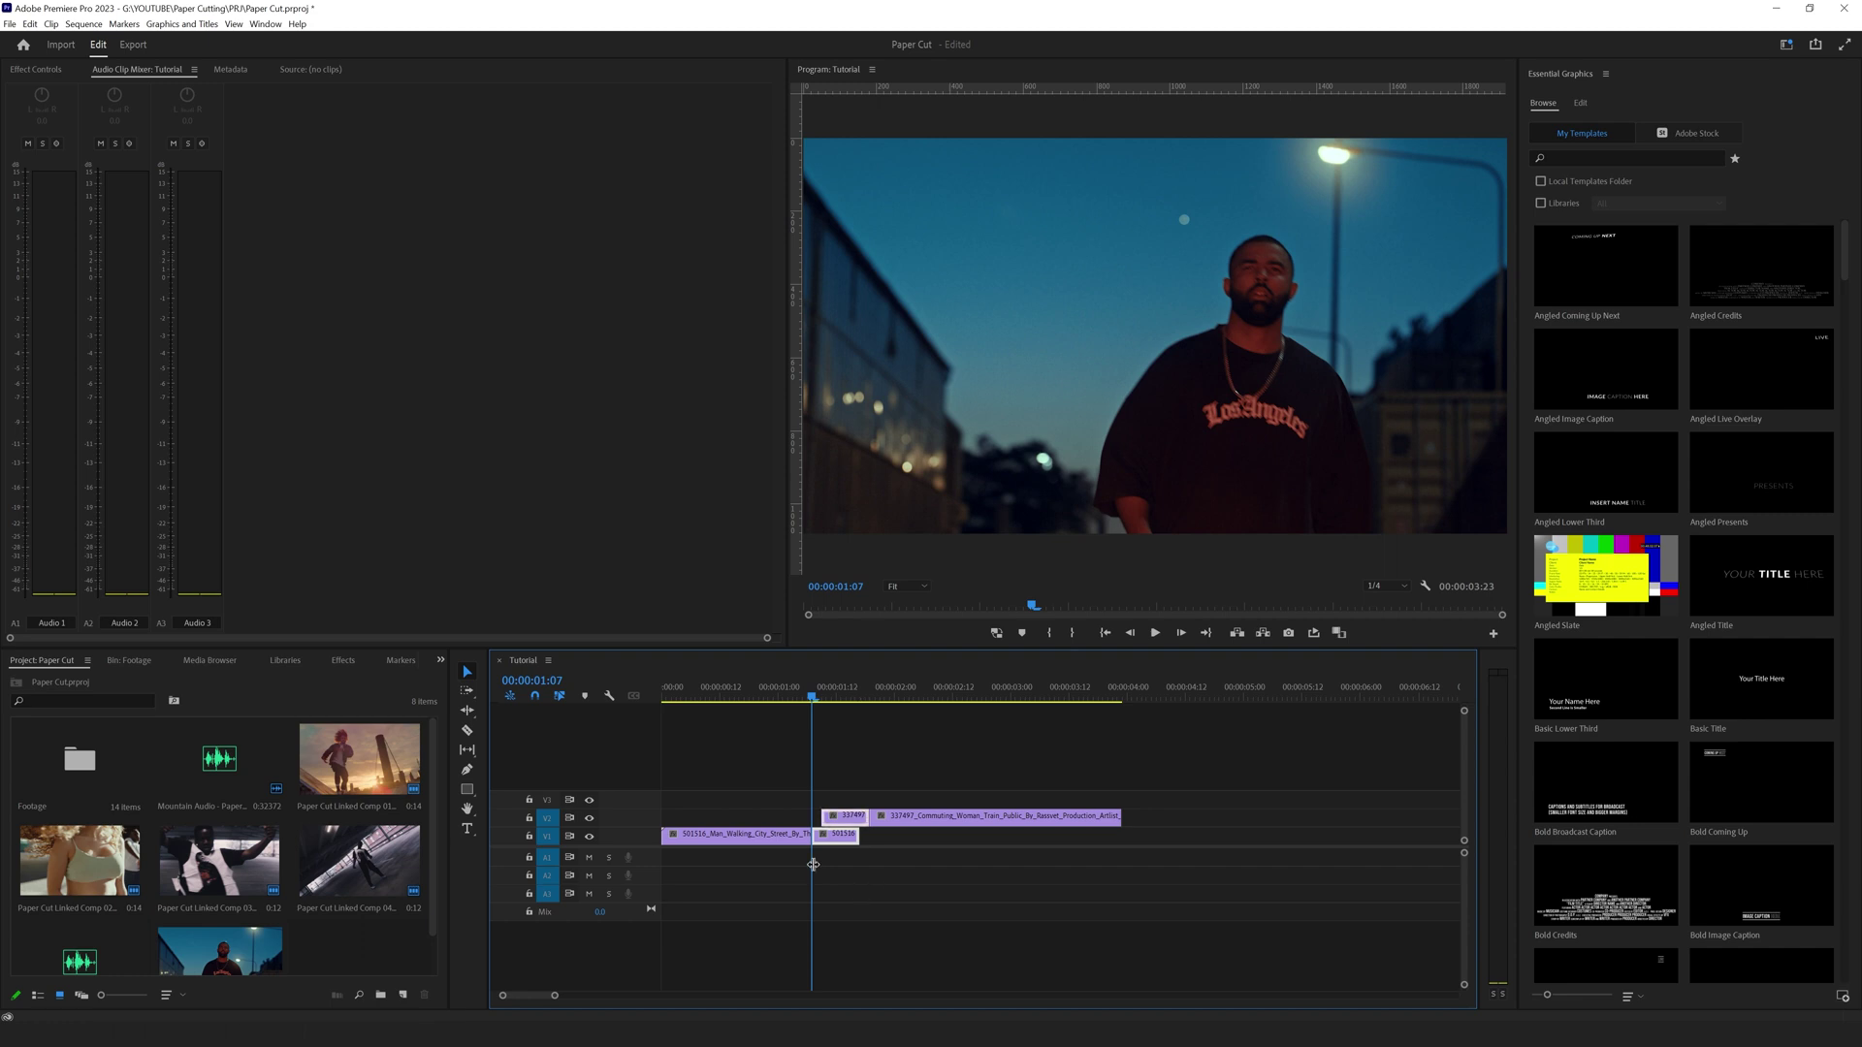
{"action": "right_click", "coordinate": [843, 820]}
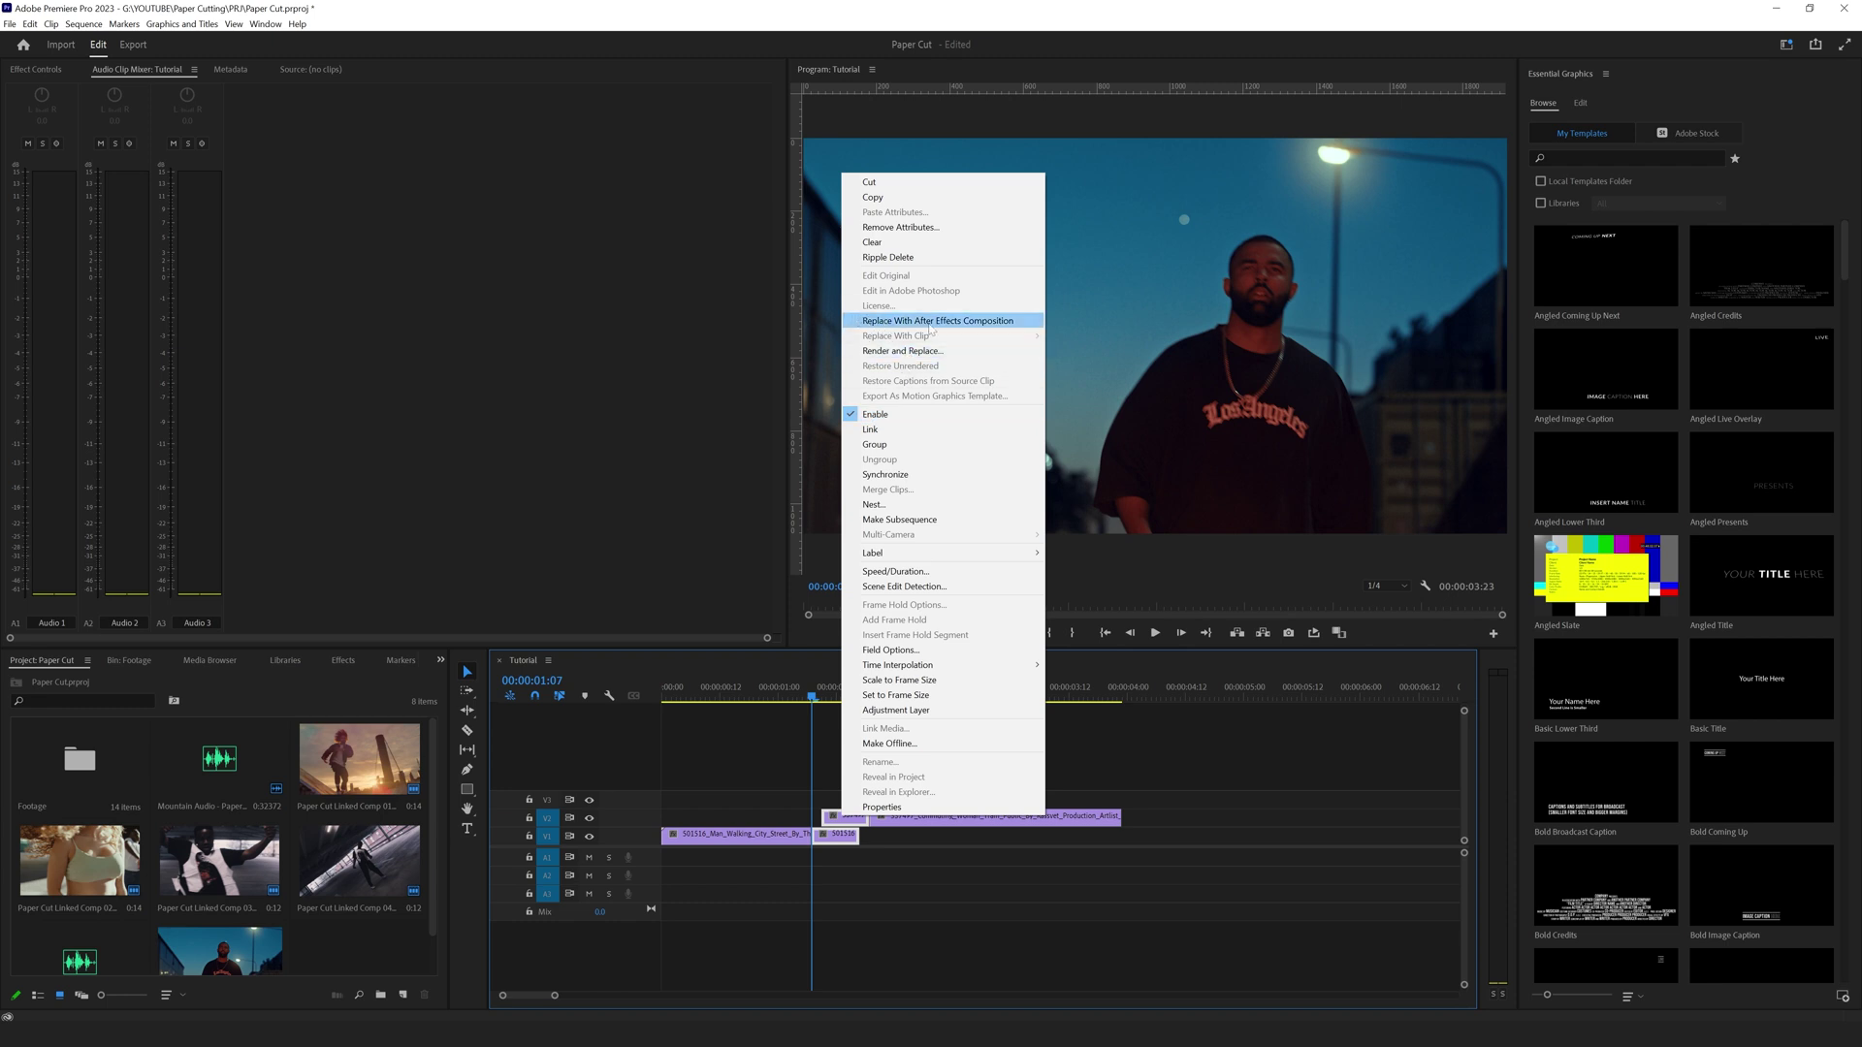
{"action": "left_click", "coordinate": [989, 328]}
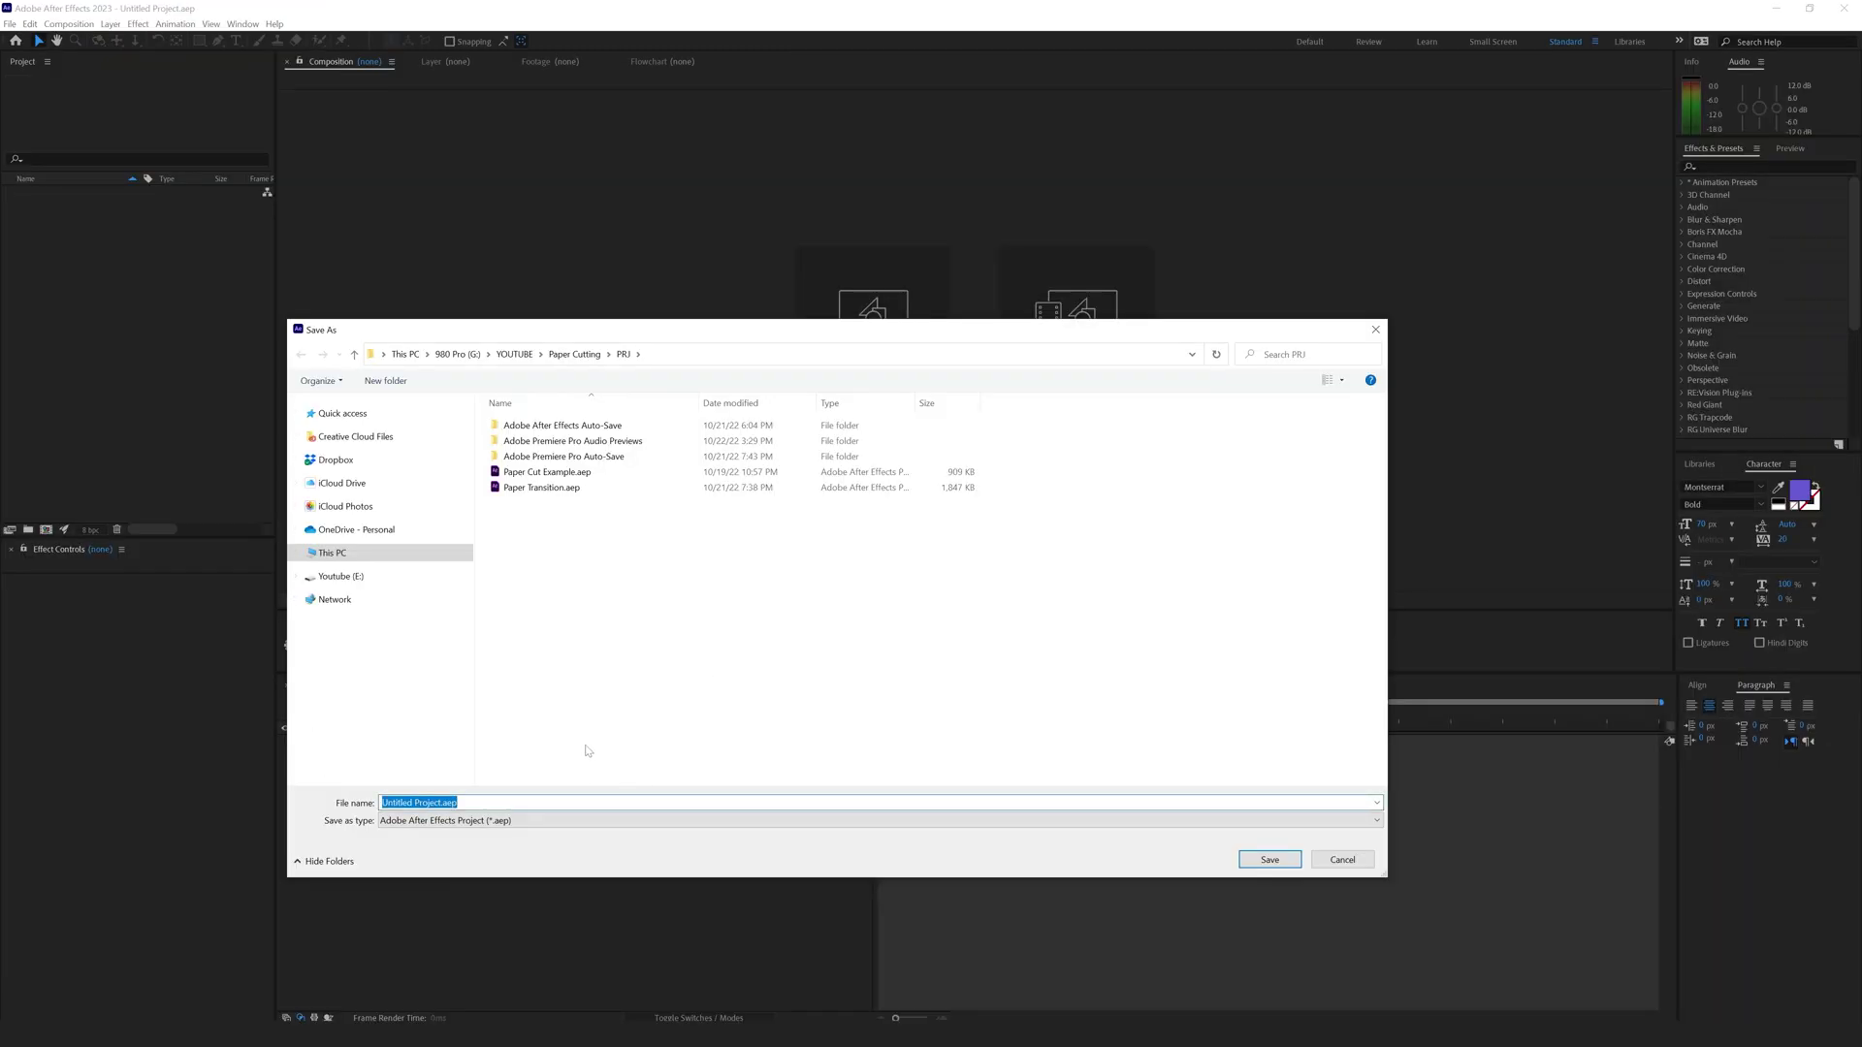
Step: Save the new After Effects project as Transition Tutorial in the PRJ folder
{"action": "type", "text": "Transition "}
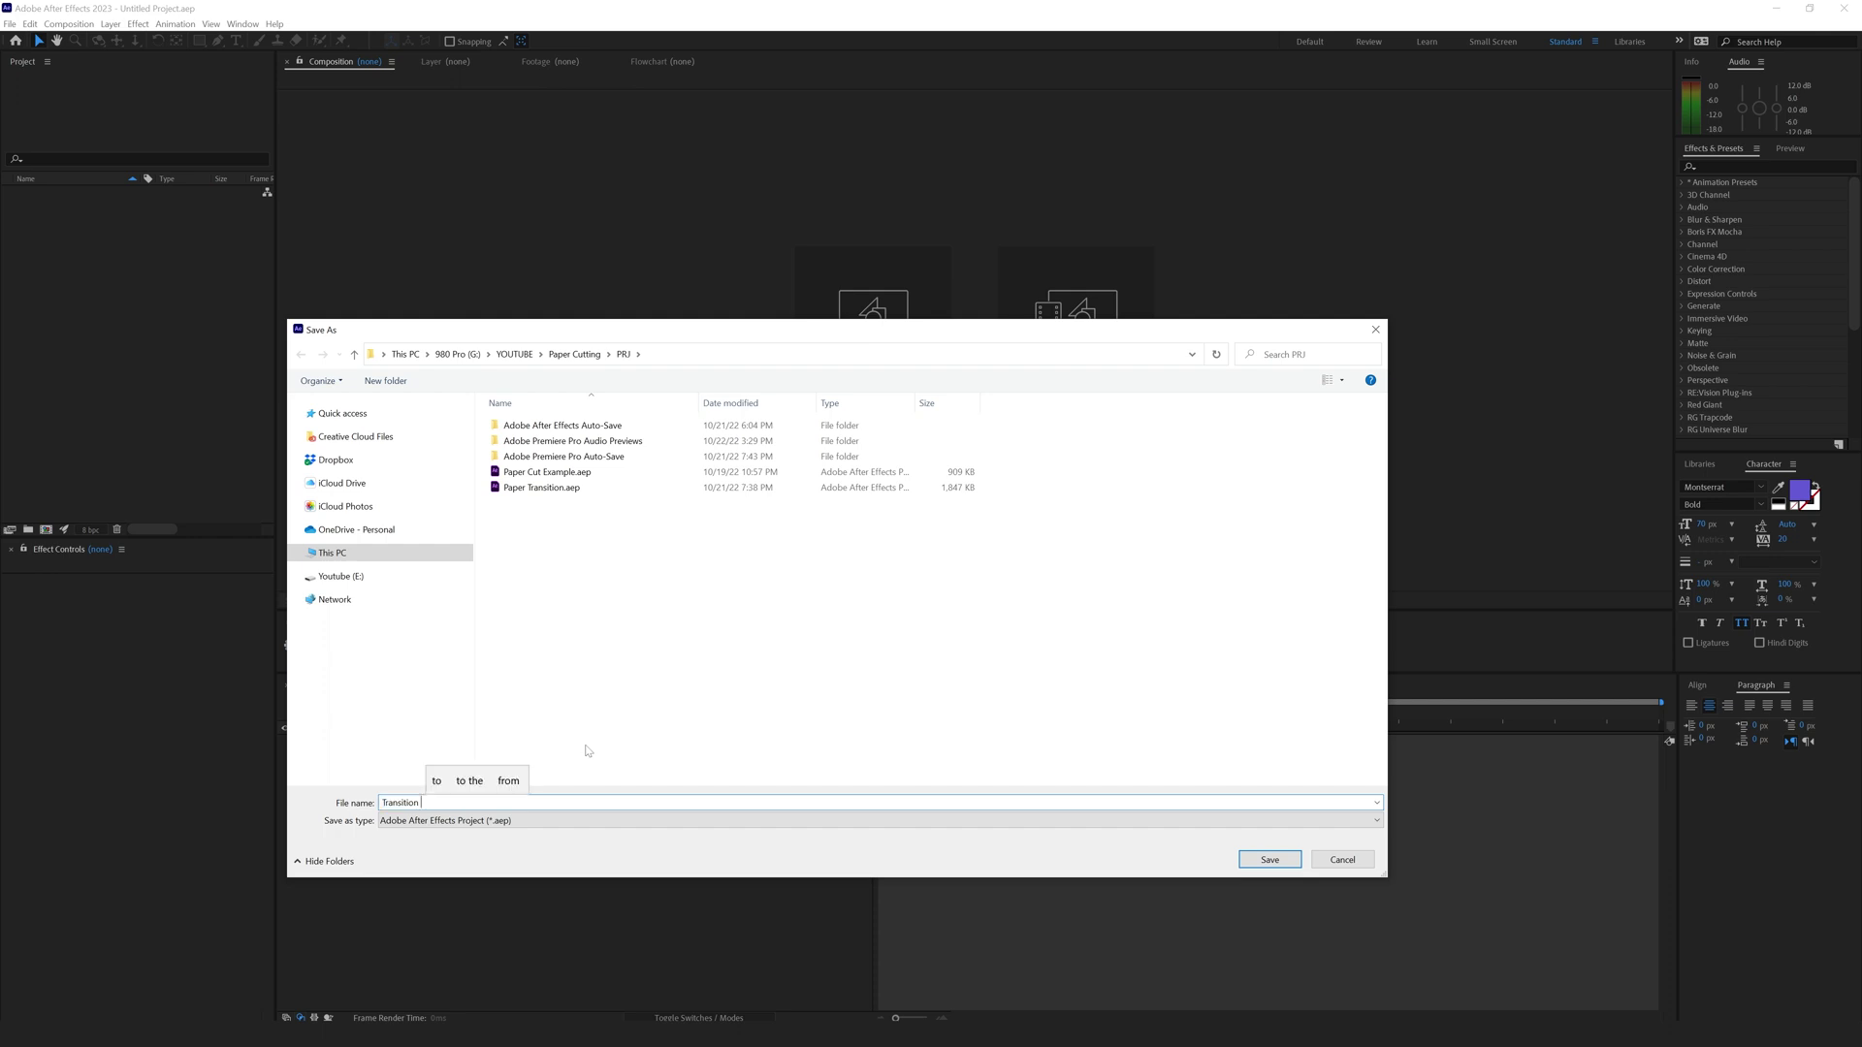
{"action": "type", "text": "Tutorial"}
{"action": "key", "text": "Return"}
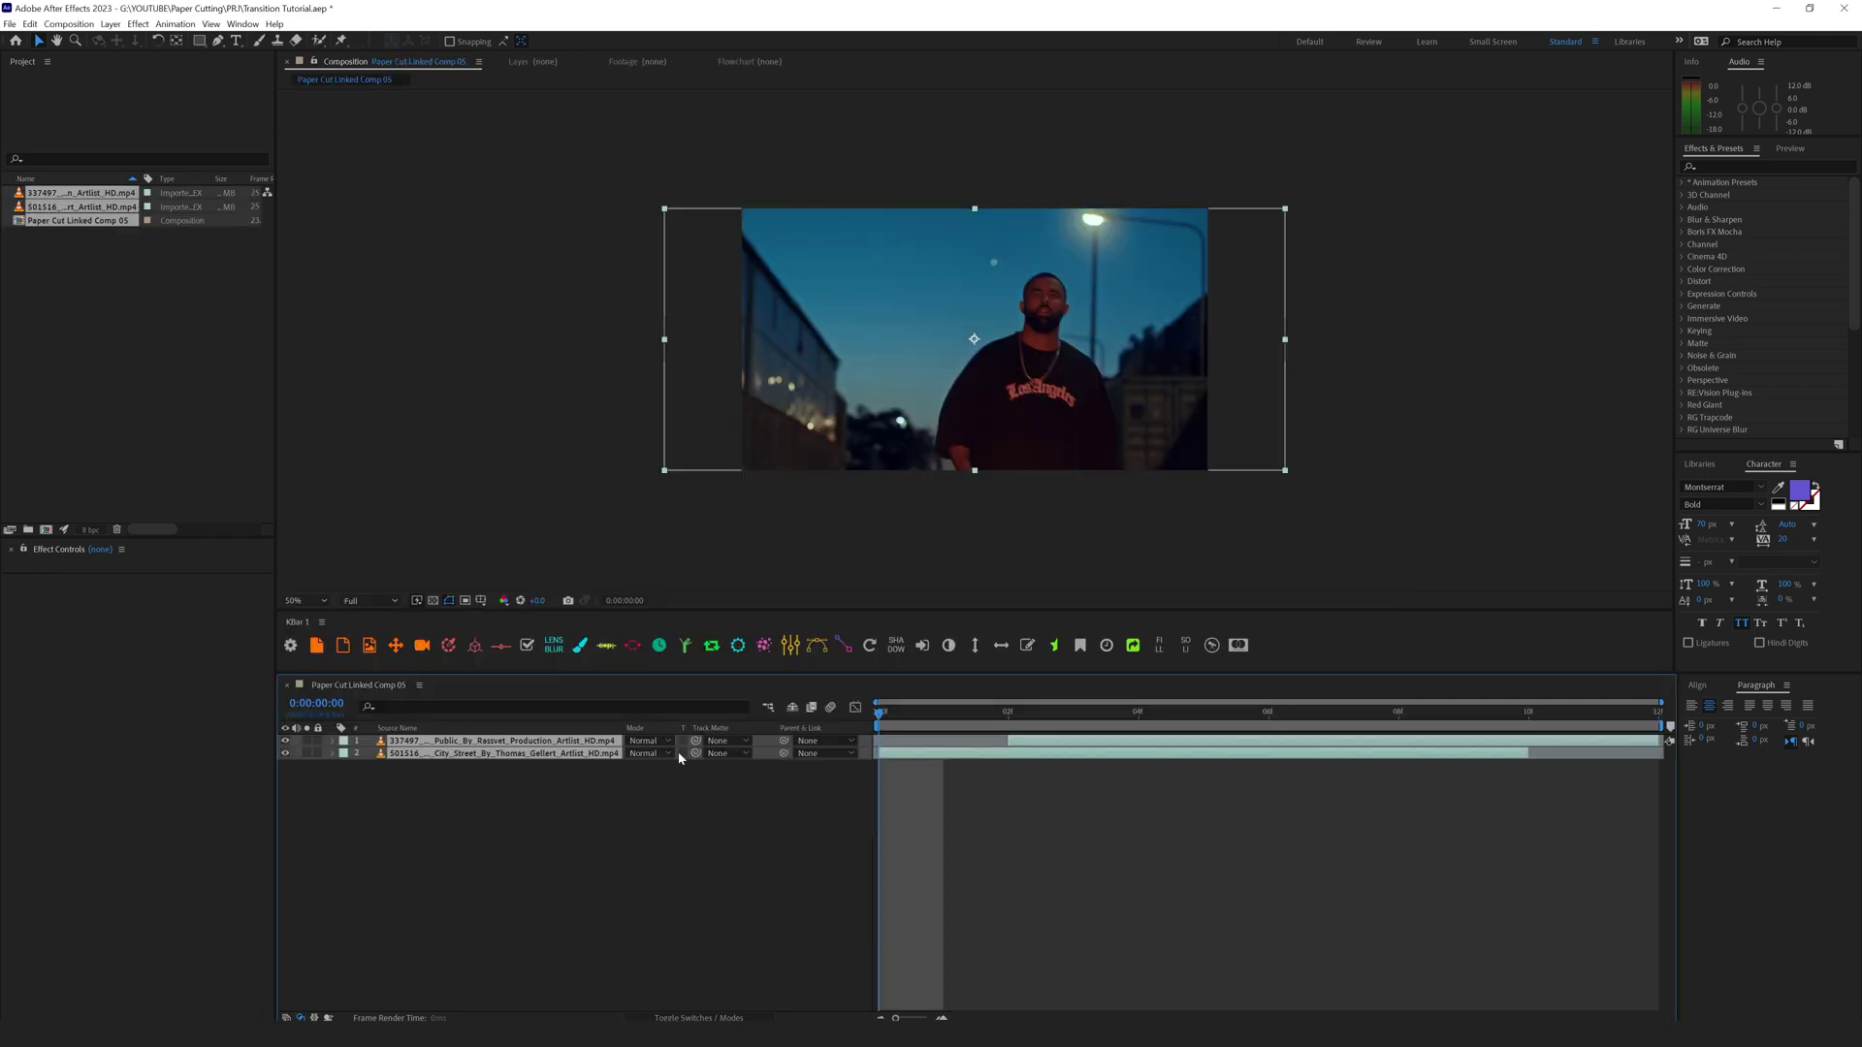
Step: Play back the linked composition to preview the cut between the two clips
{"action": "left_click", "coordinate": [1064, 906]}
{"action": "key", "text": "space"}
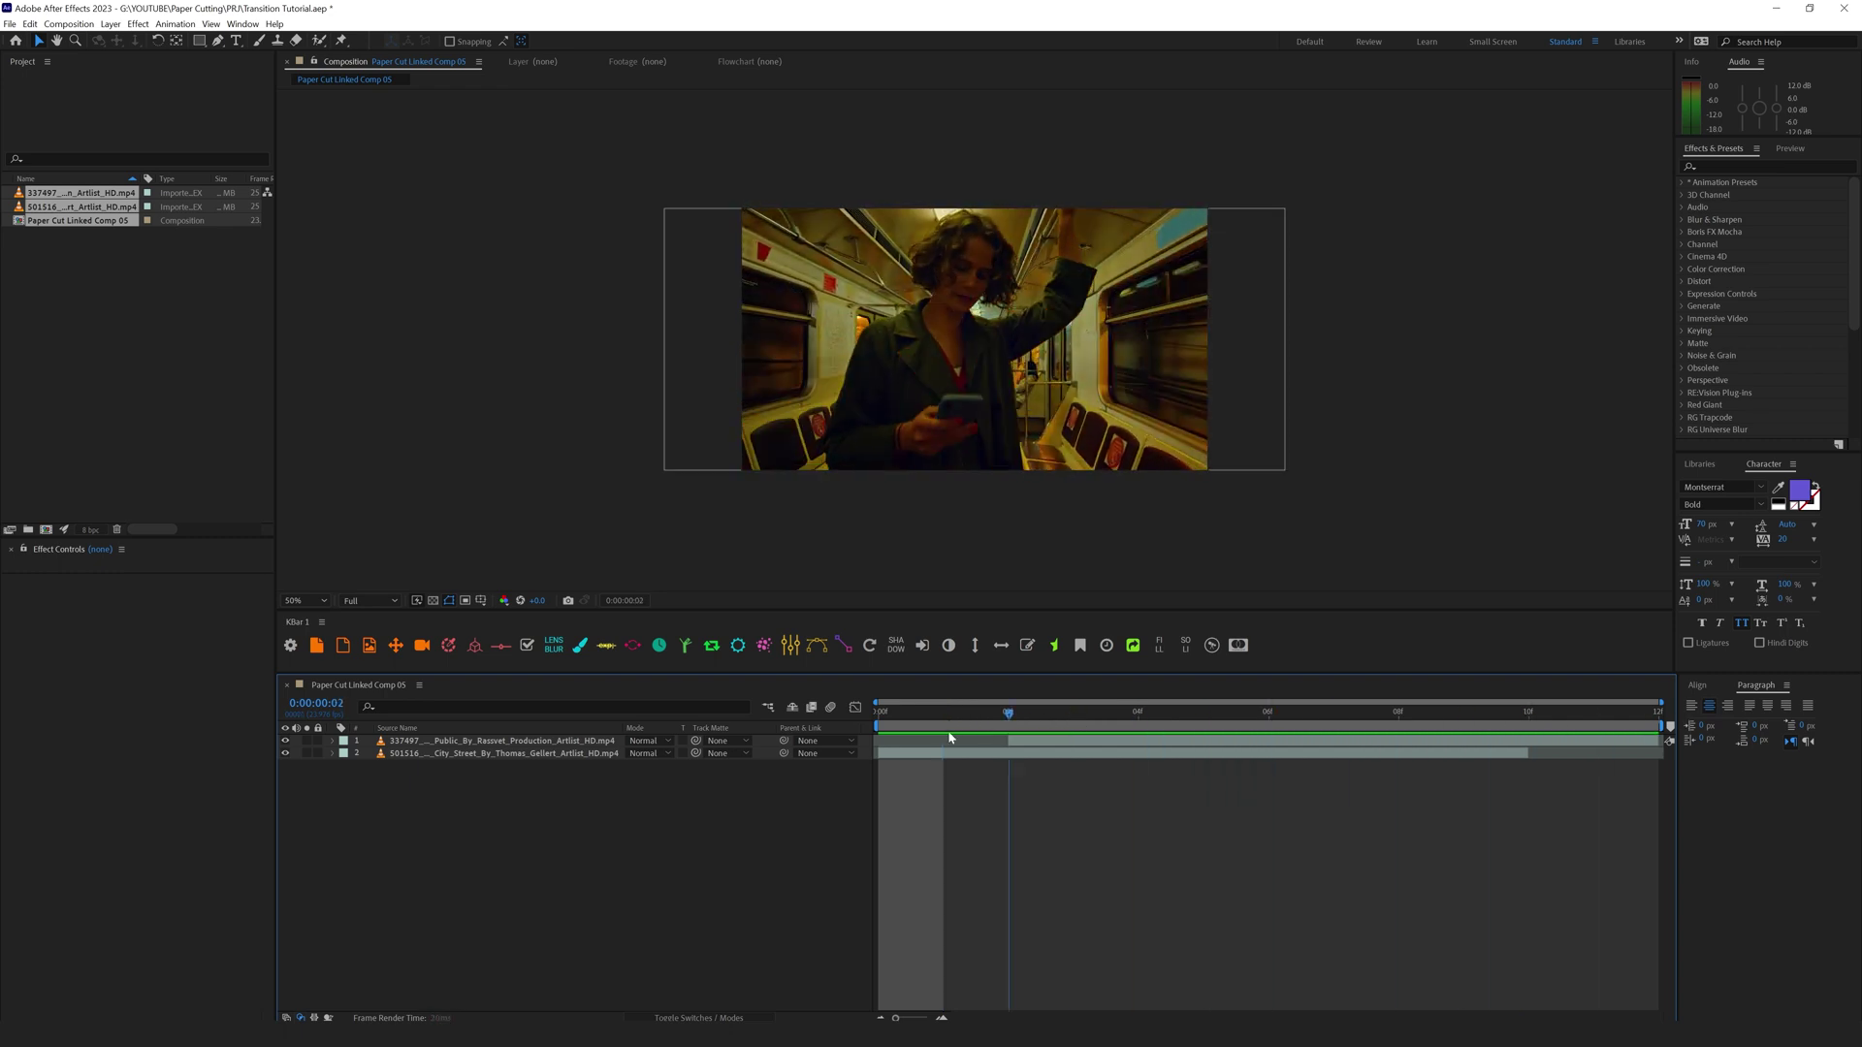
{"action": "key", "text": "space"}
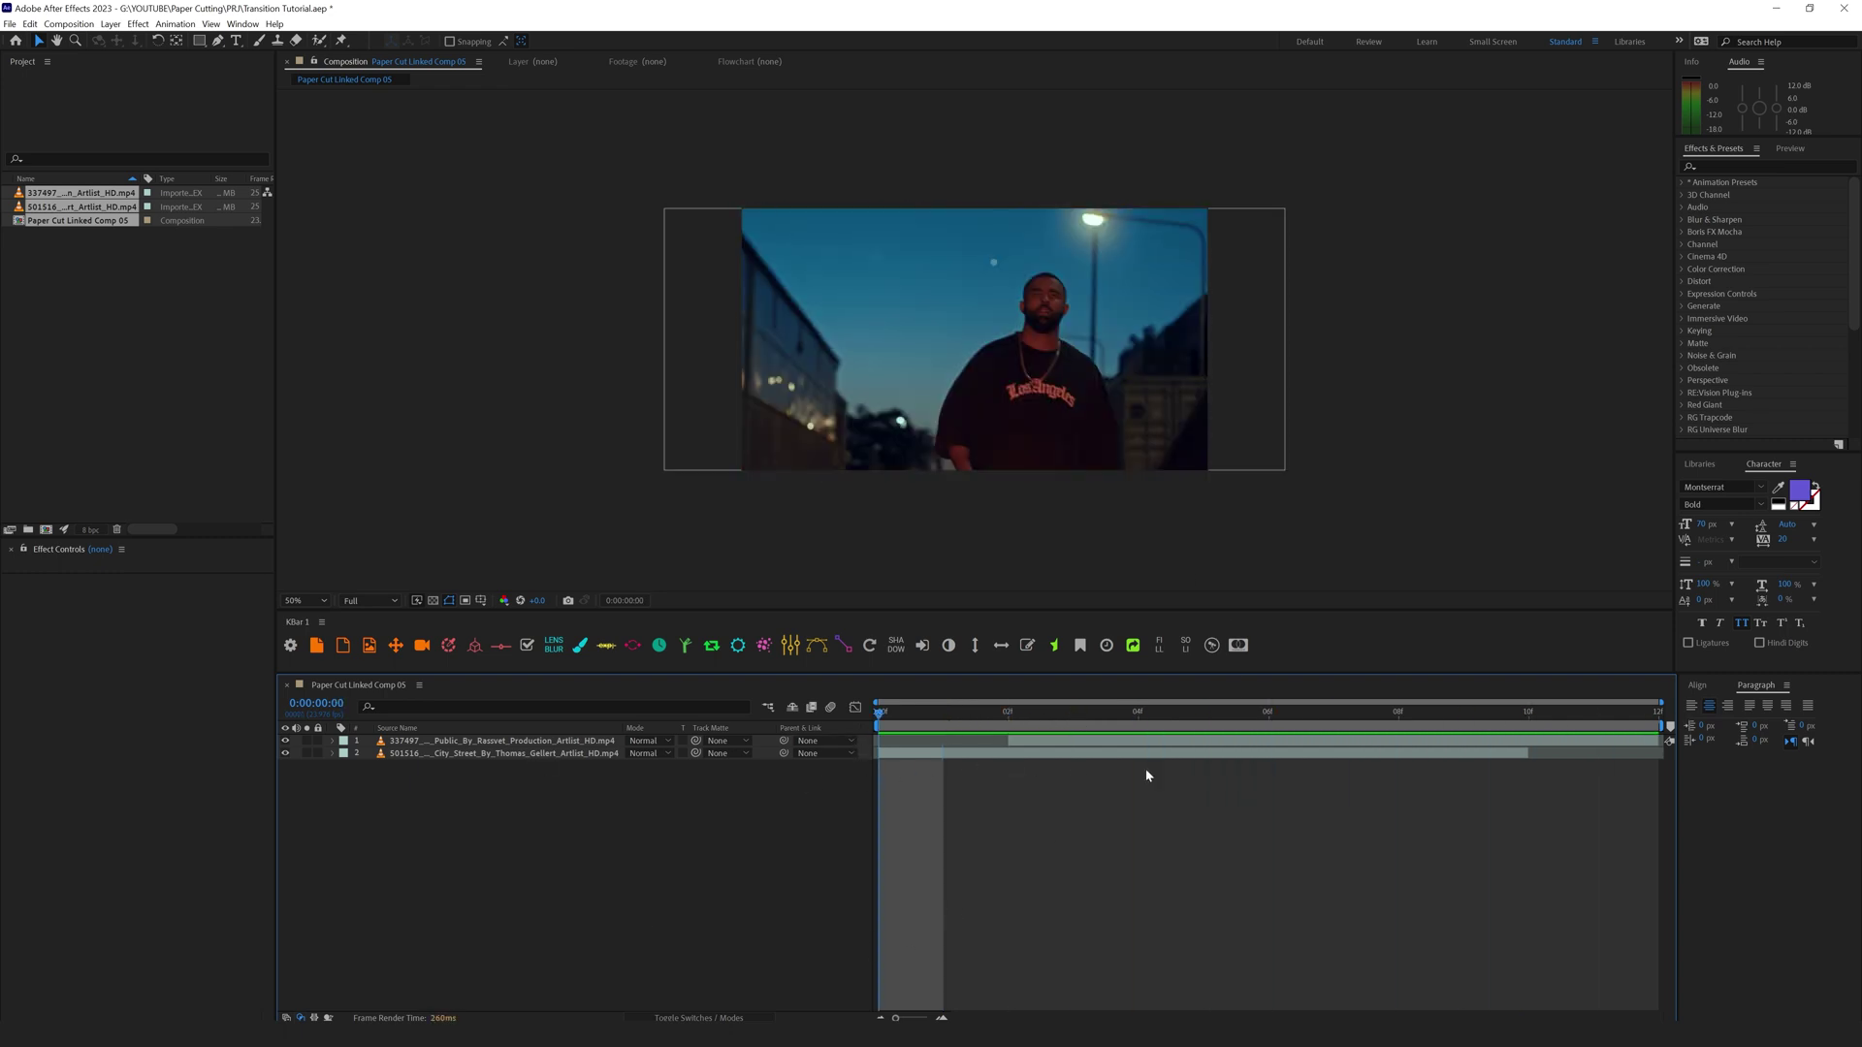
Step: Create a project folder named Paper and import the seven torn-paper HEIC photos from the UPD folder into it
{"action": "left_click", "coordinate": [3, 369]}
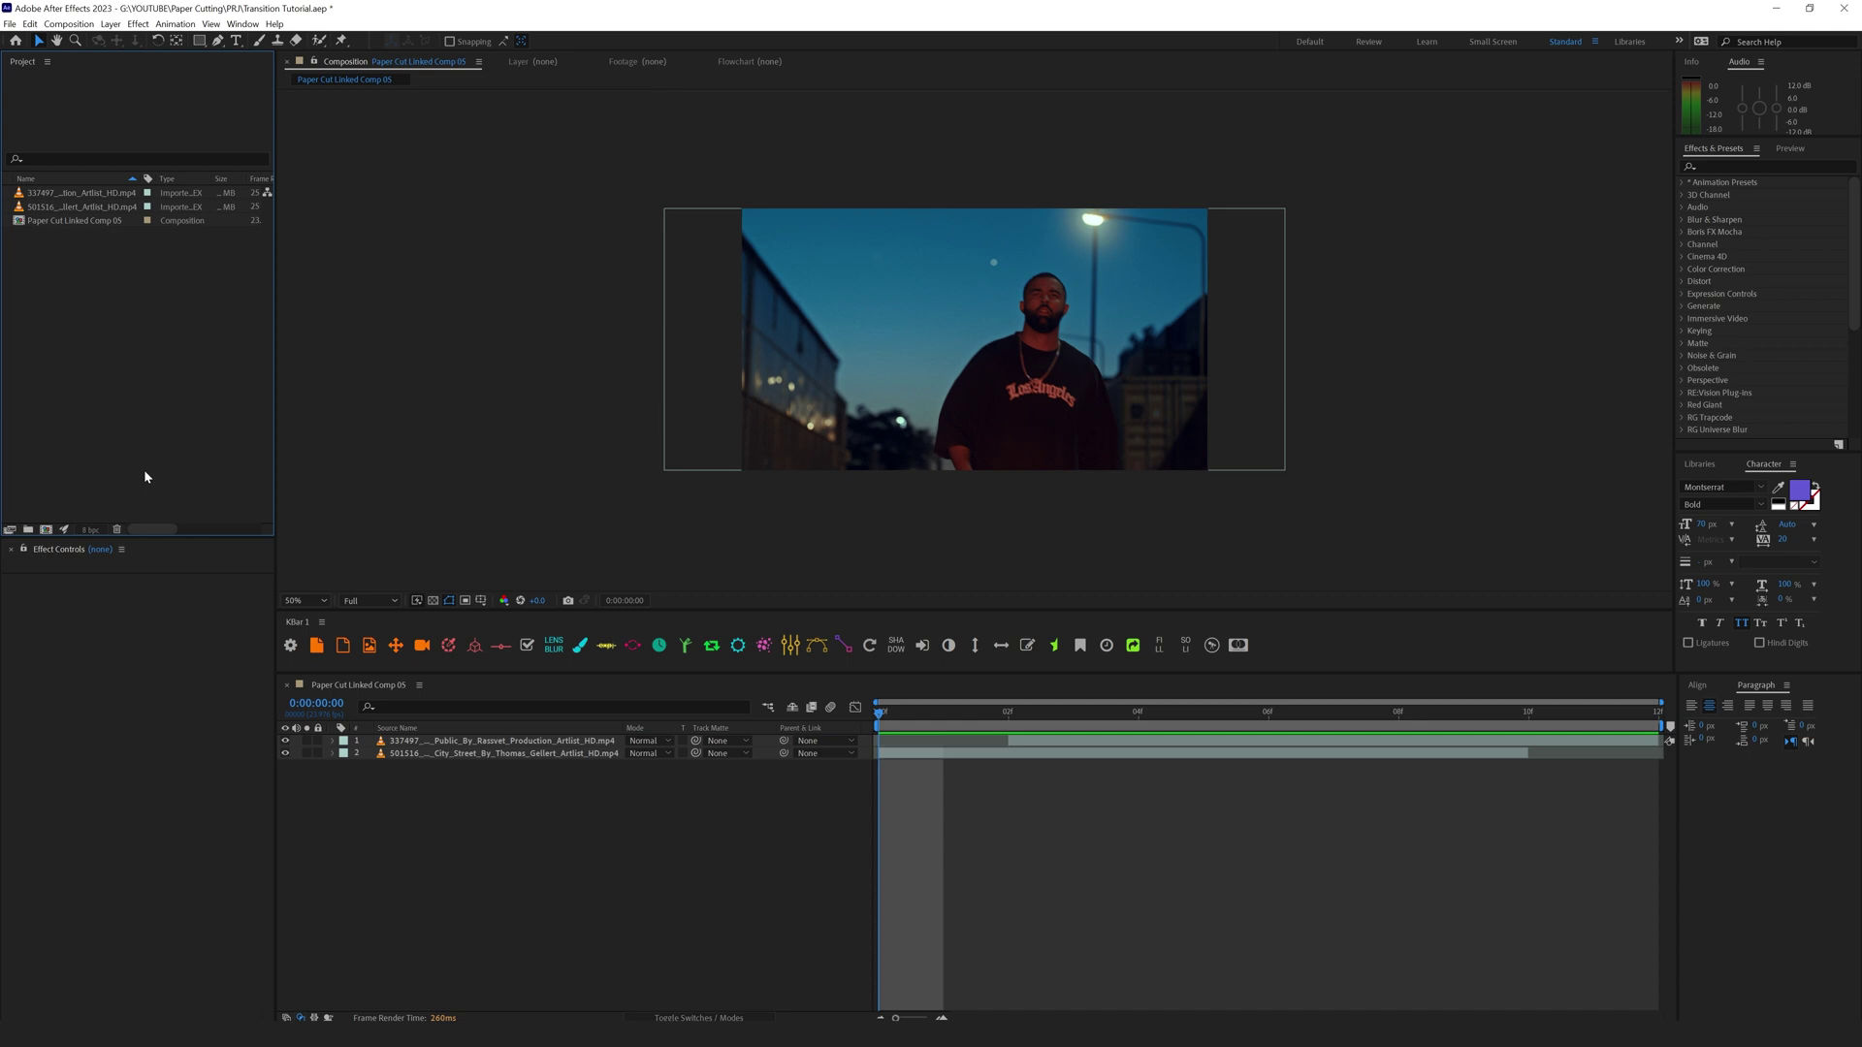
{"action": "left_click", "coordinate": [28, 530]}
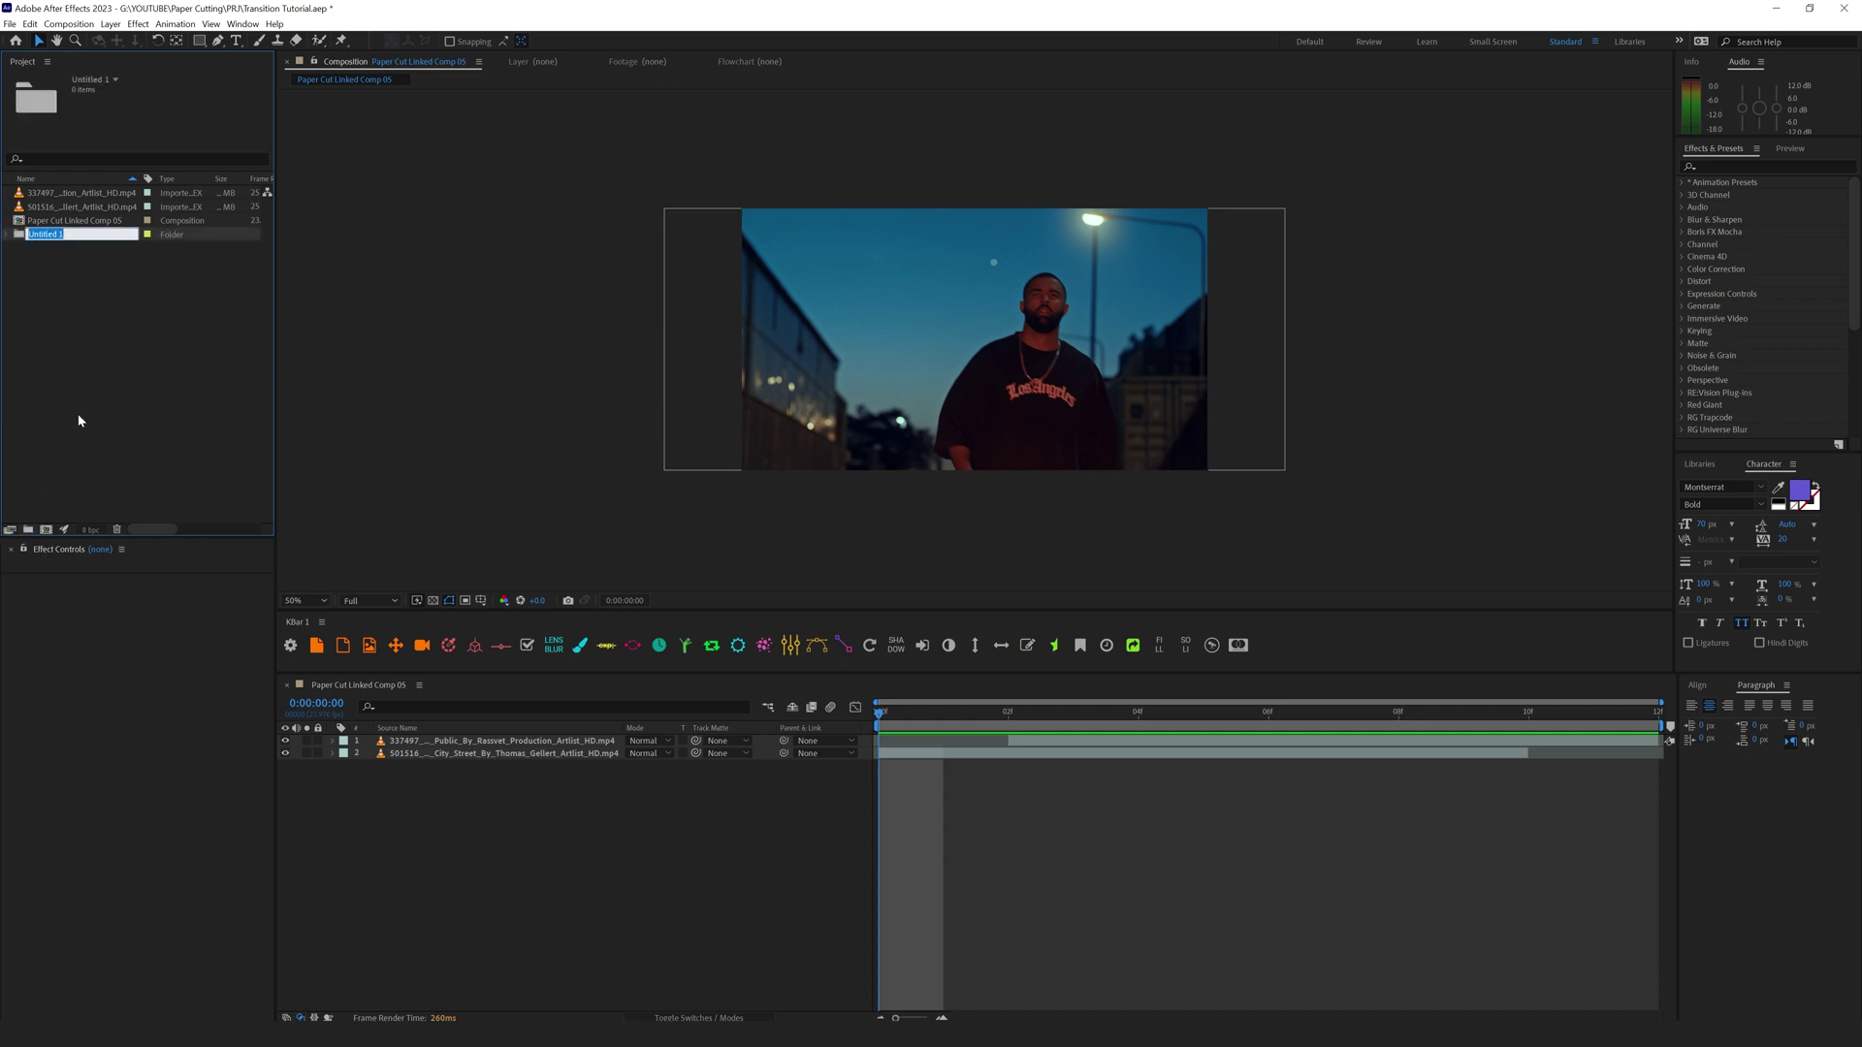
{"action": "type", "text": "Paper"}
{"action": "key", "text": "Return"}
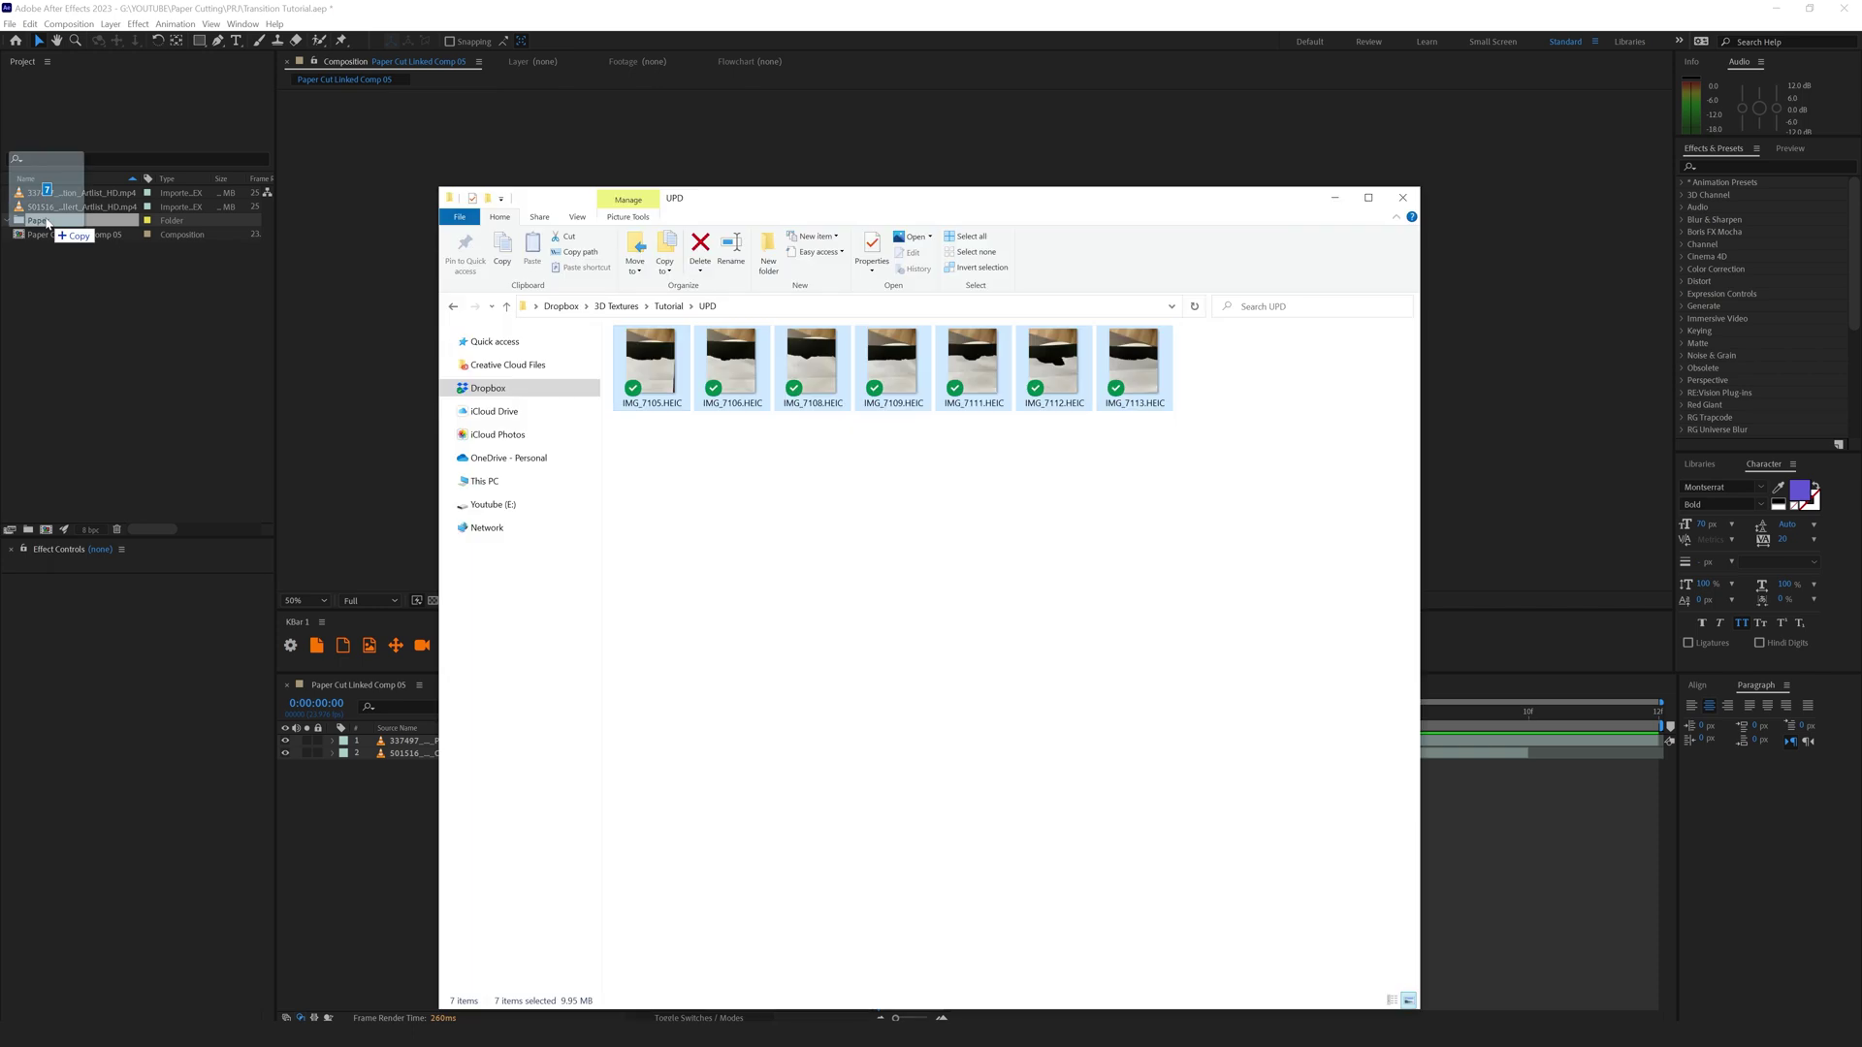
{"action": "left_click_drag", "start_coordinate": [46, 223], "coordinate": [46, 225]}
{"action": "left_click", "coordinate": [97, 407]}
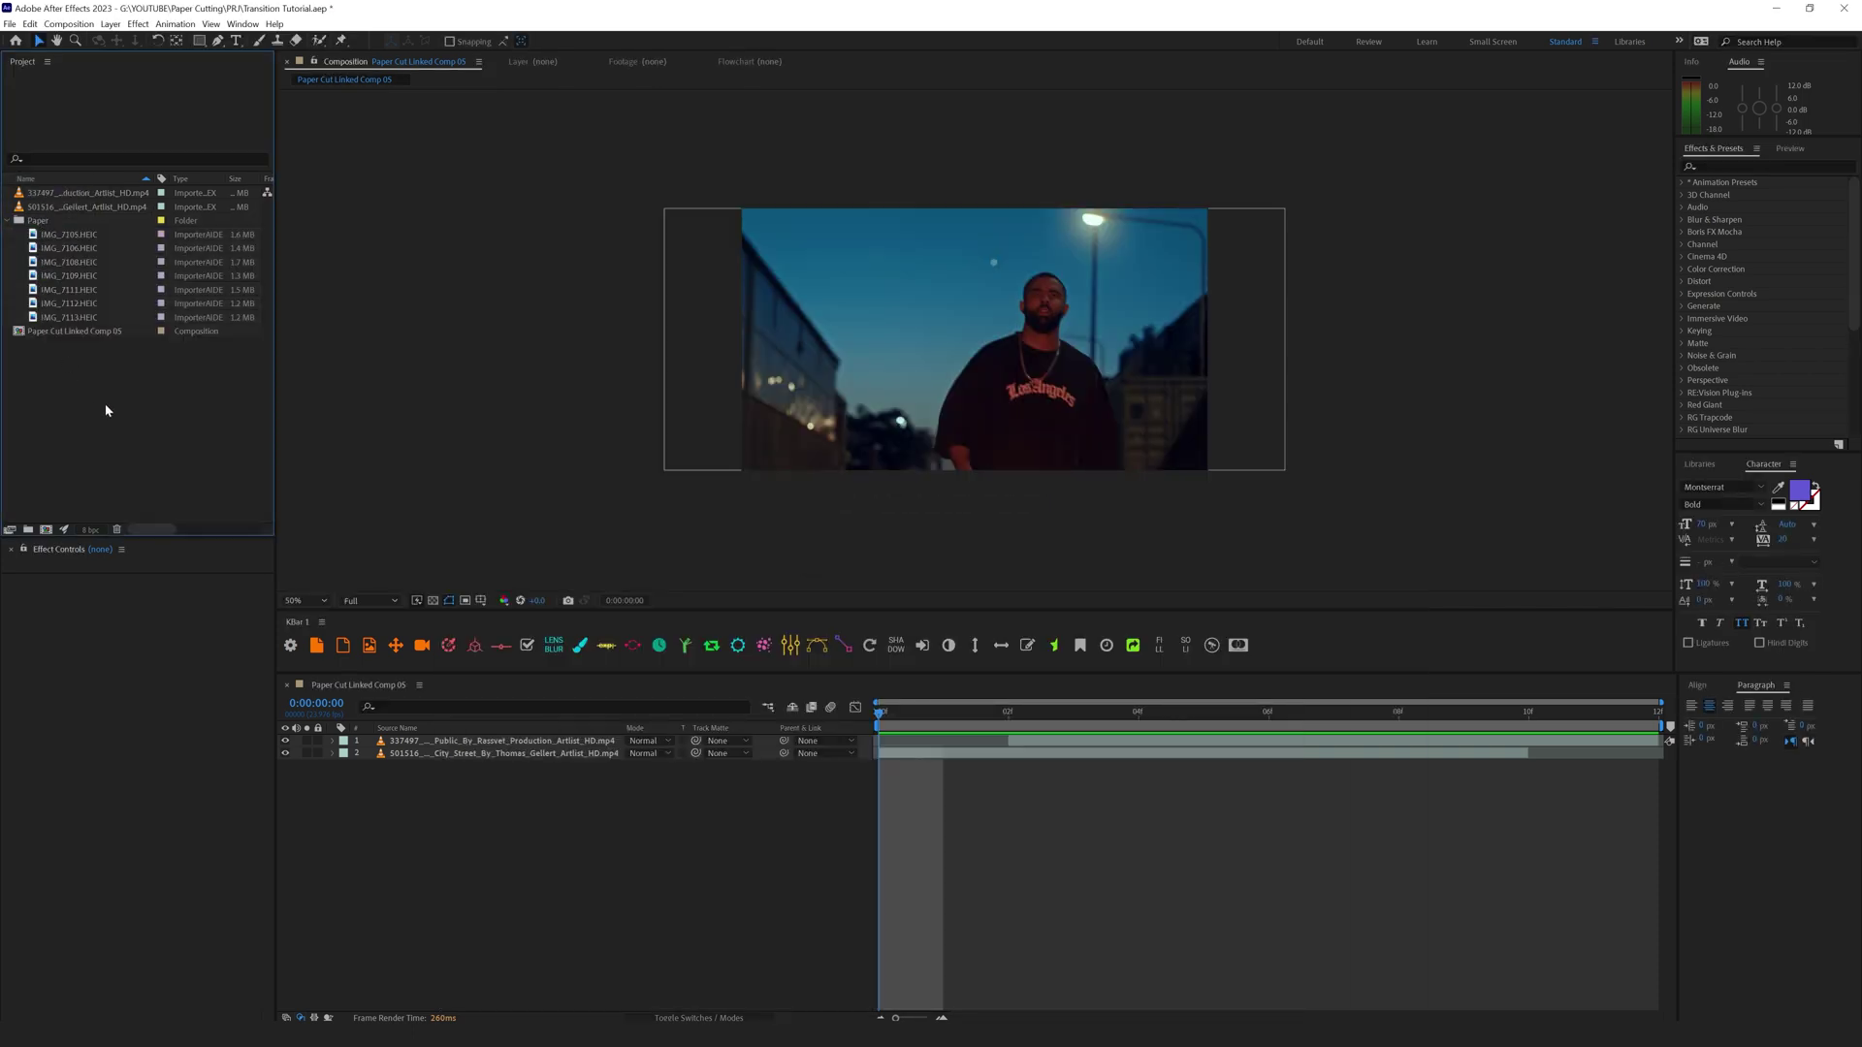
Step: Create a 1920x1080, 24 fps composition with a duration of 8 frames and add IMG_7105.HEIC to it
{"action": "left_click", "coordinate": [45, 529]}
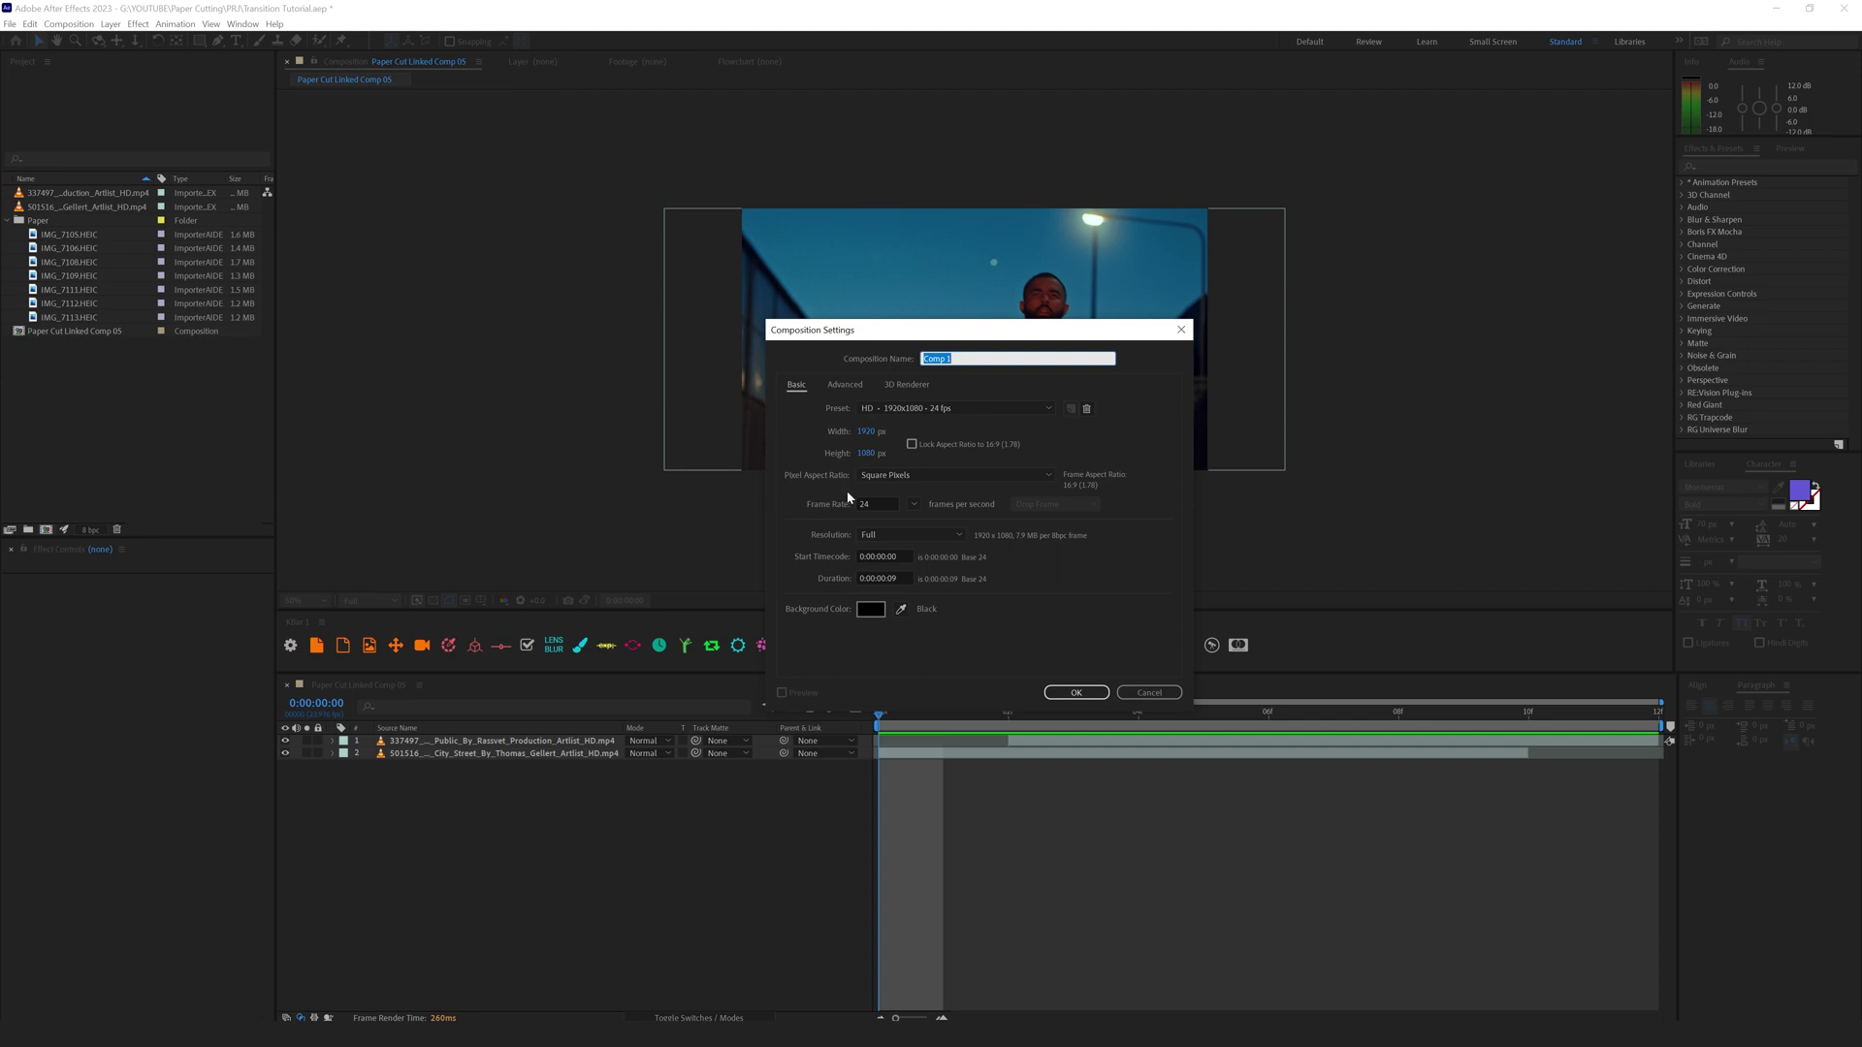
{"action": "left_click", "coordinate": [882, 578]}
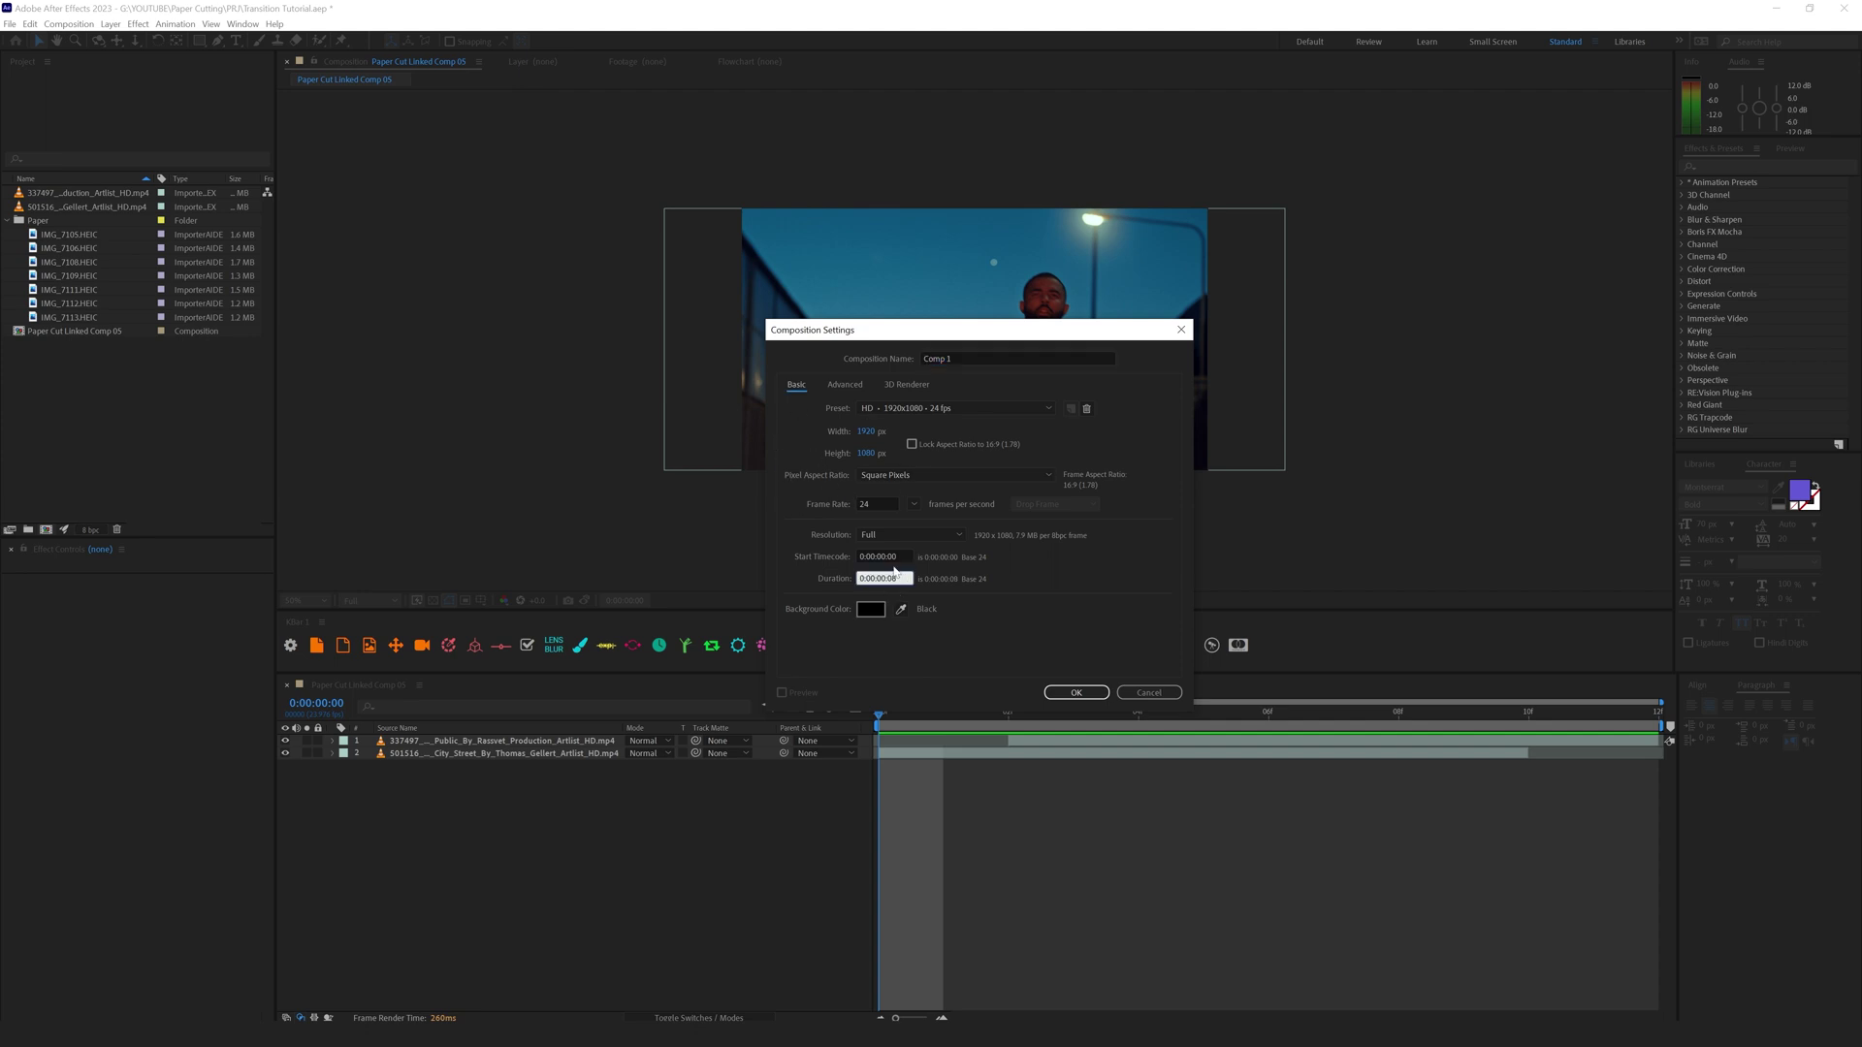
{"action": "key", "text": "Return"}
{"action": "left_click_drag", "start_coordinate": [71, 247], "coordinate": [572, 802]}
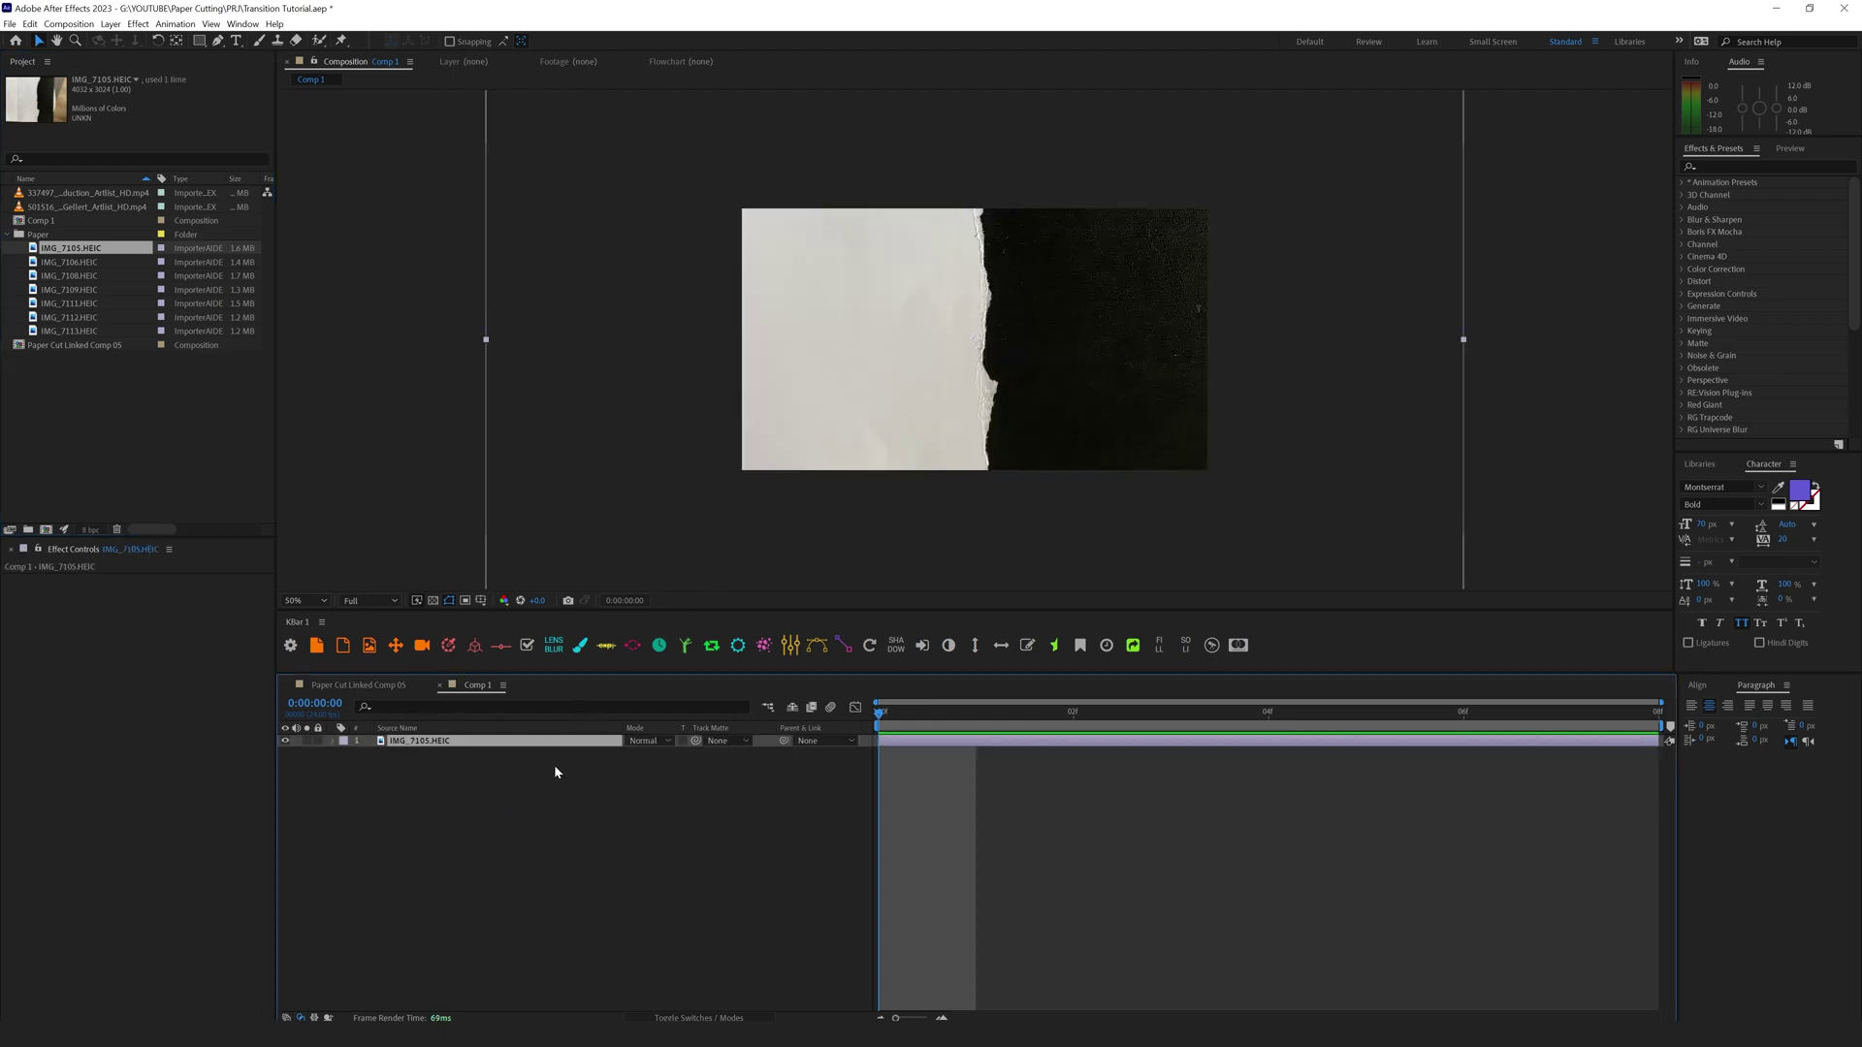
Step: Rotate the paper photo to -90° and scale it down so the torn edge runs across the frame
{"action": "key", "text": "r"}
{"action": "left_click", "coordinate": [647, 754]}
{"action": "type", "text": "-90"}
{"action": "key", "text": "Return"}
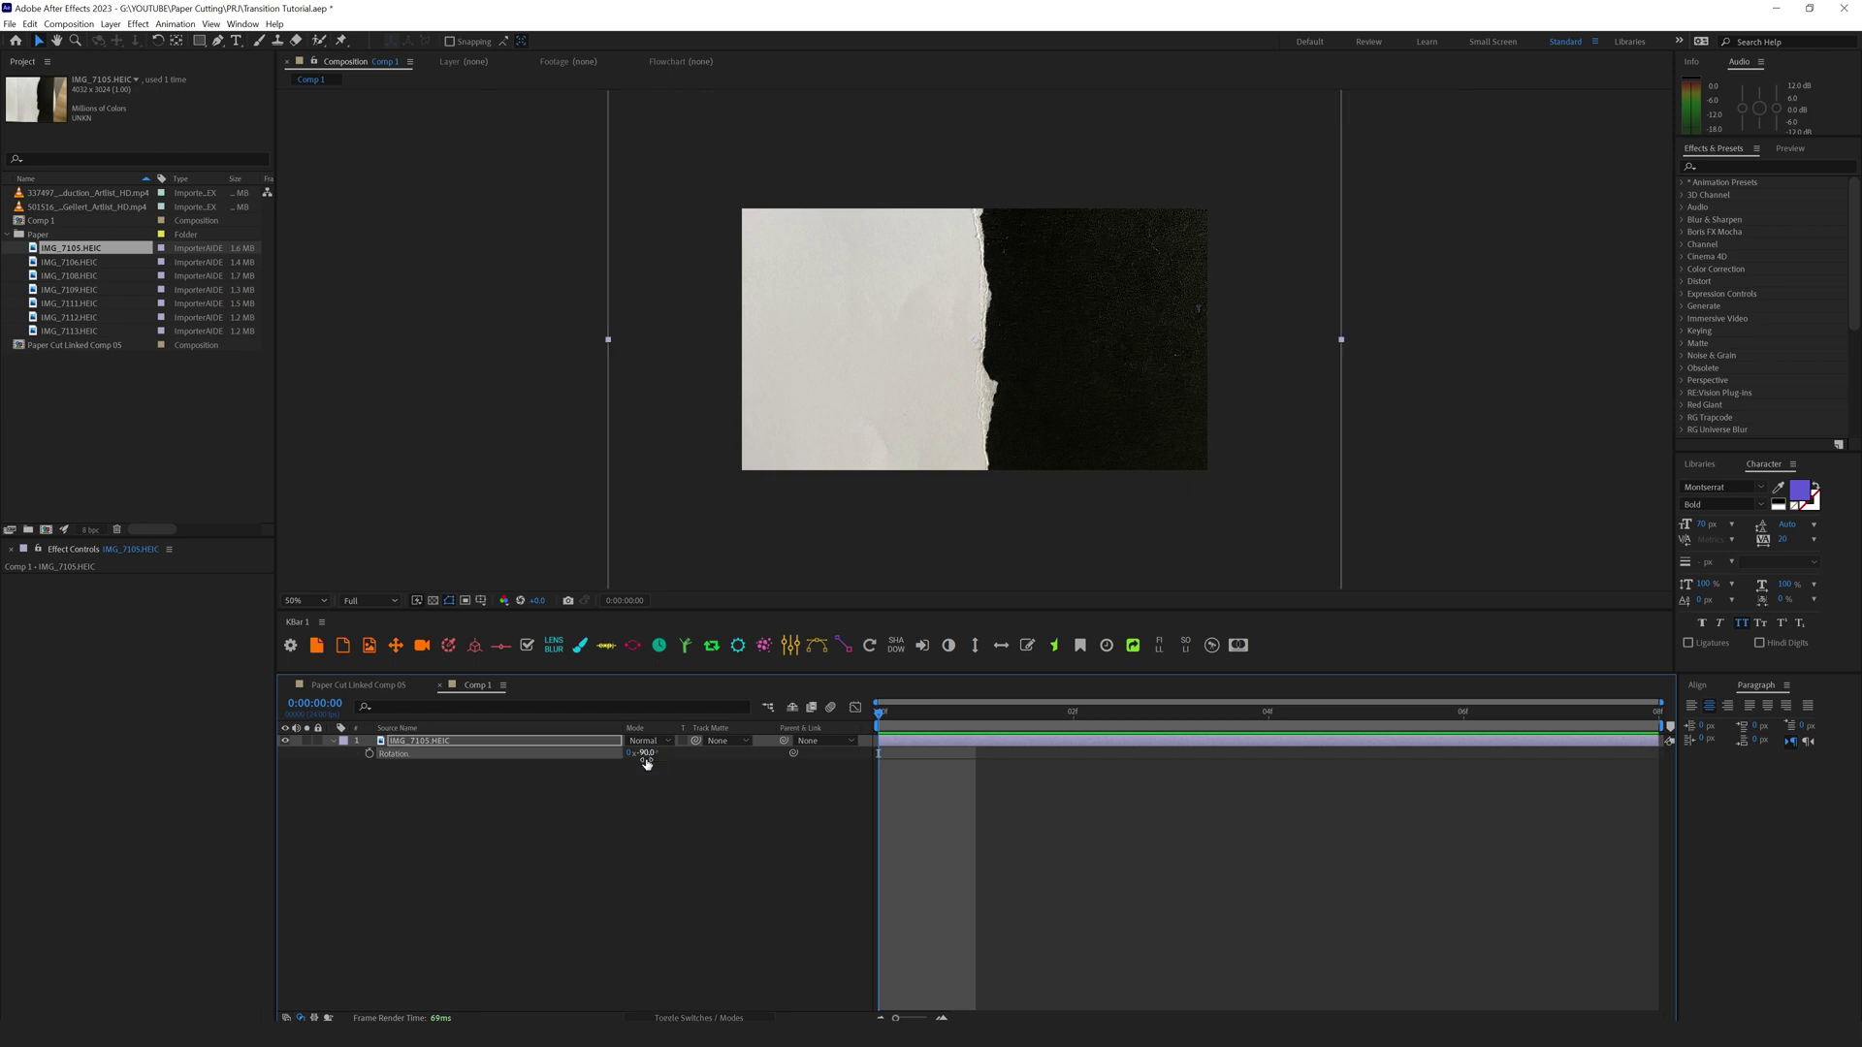
{"action": "left_click_drag", "start_coordinate": [1342, 340], "coordinate": [1244, 355]}
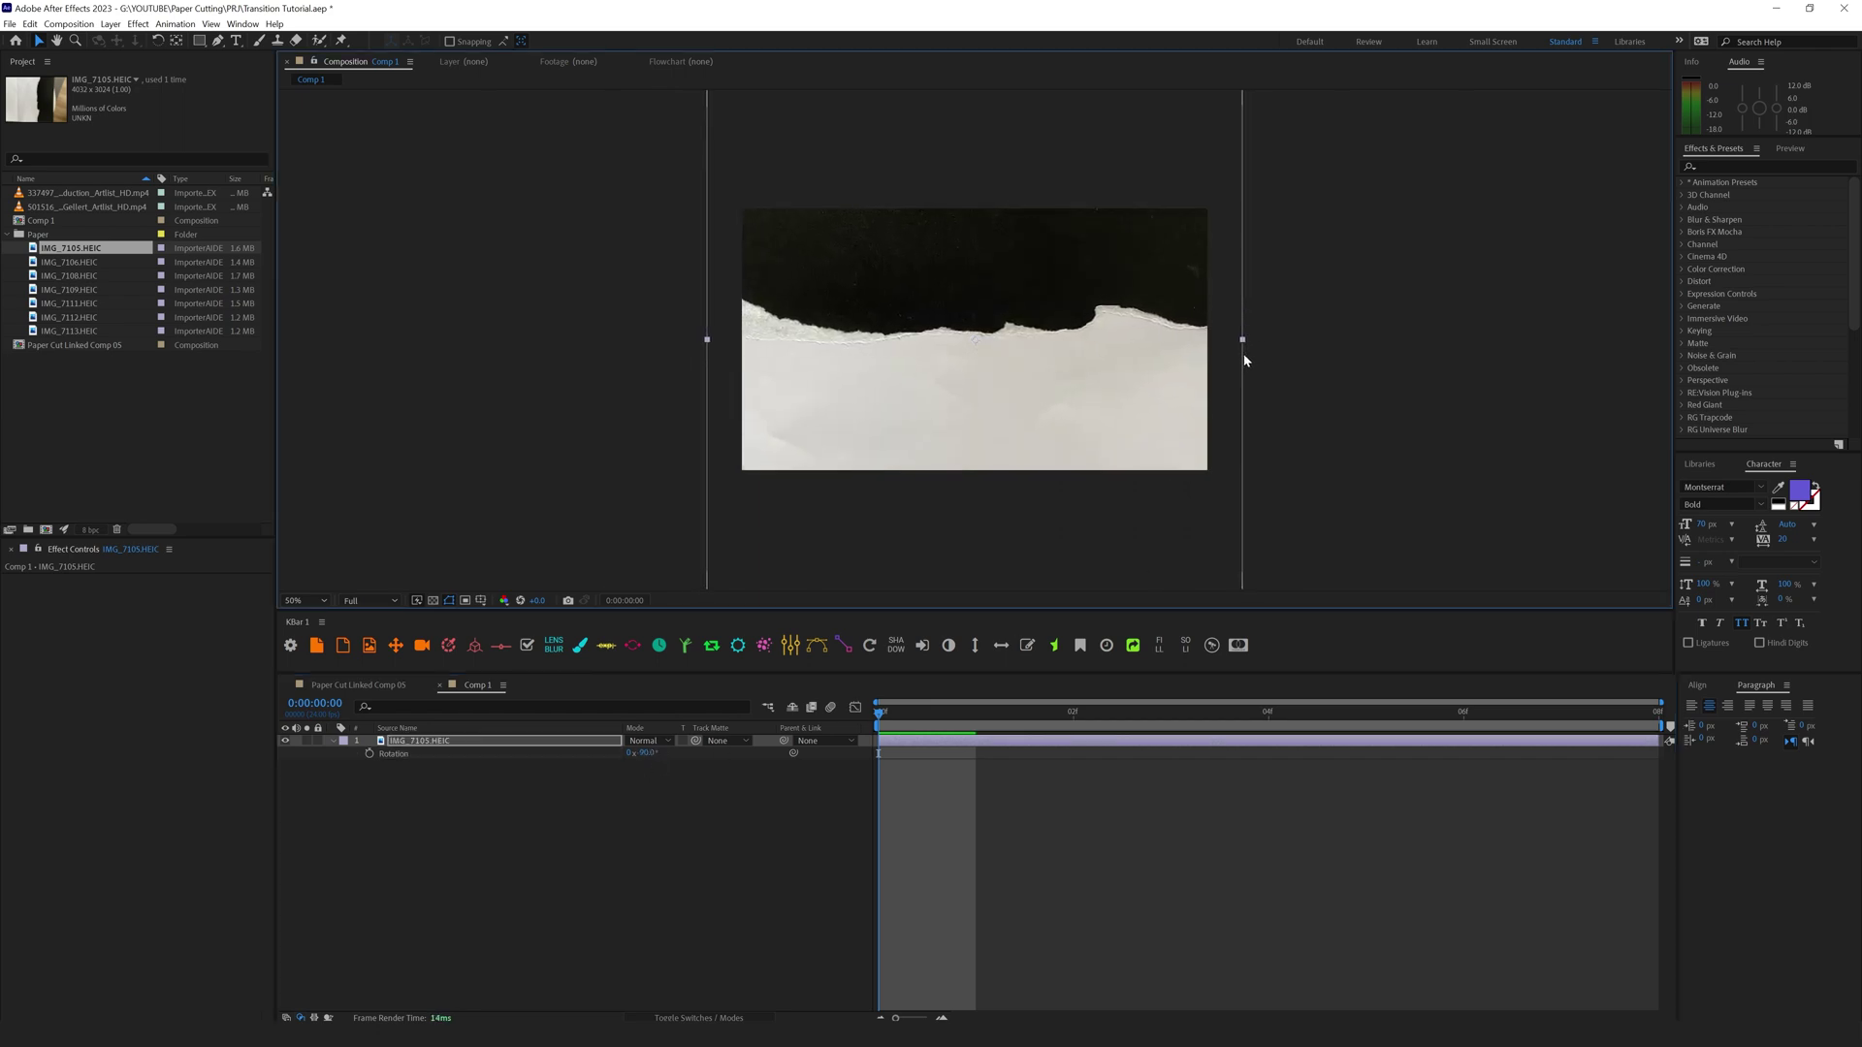
Step: Add an adjustment layer above the paper photo and apply the Levels effect to it
{"action": "right_click", "coordinate": [542, 799]}
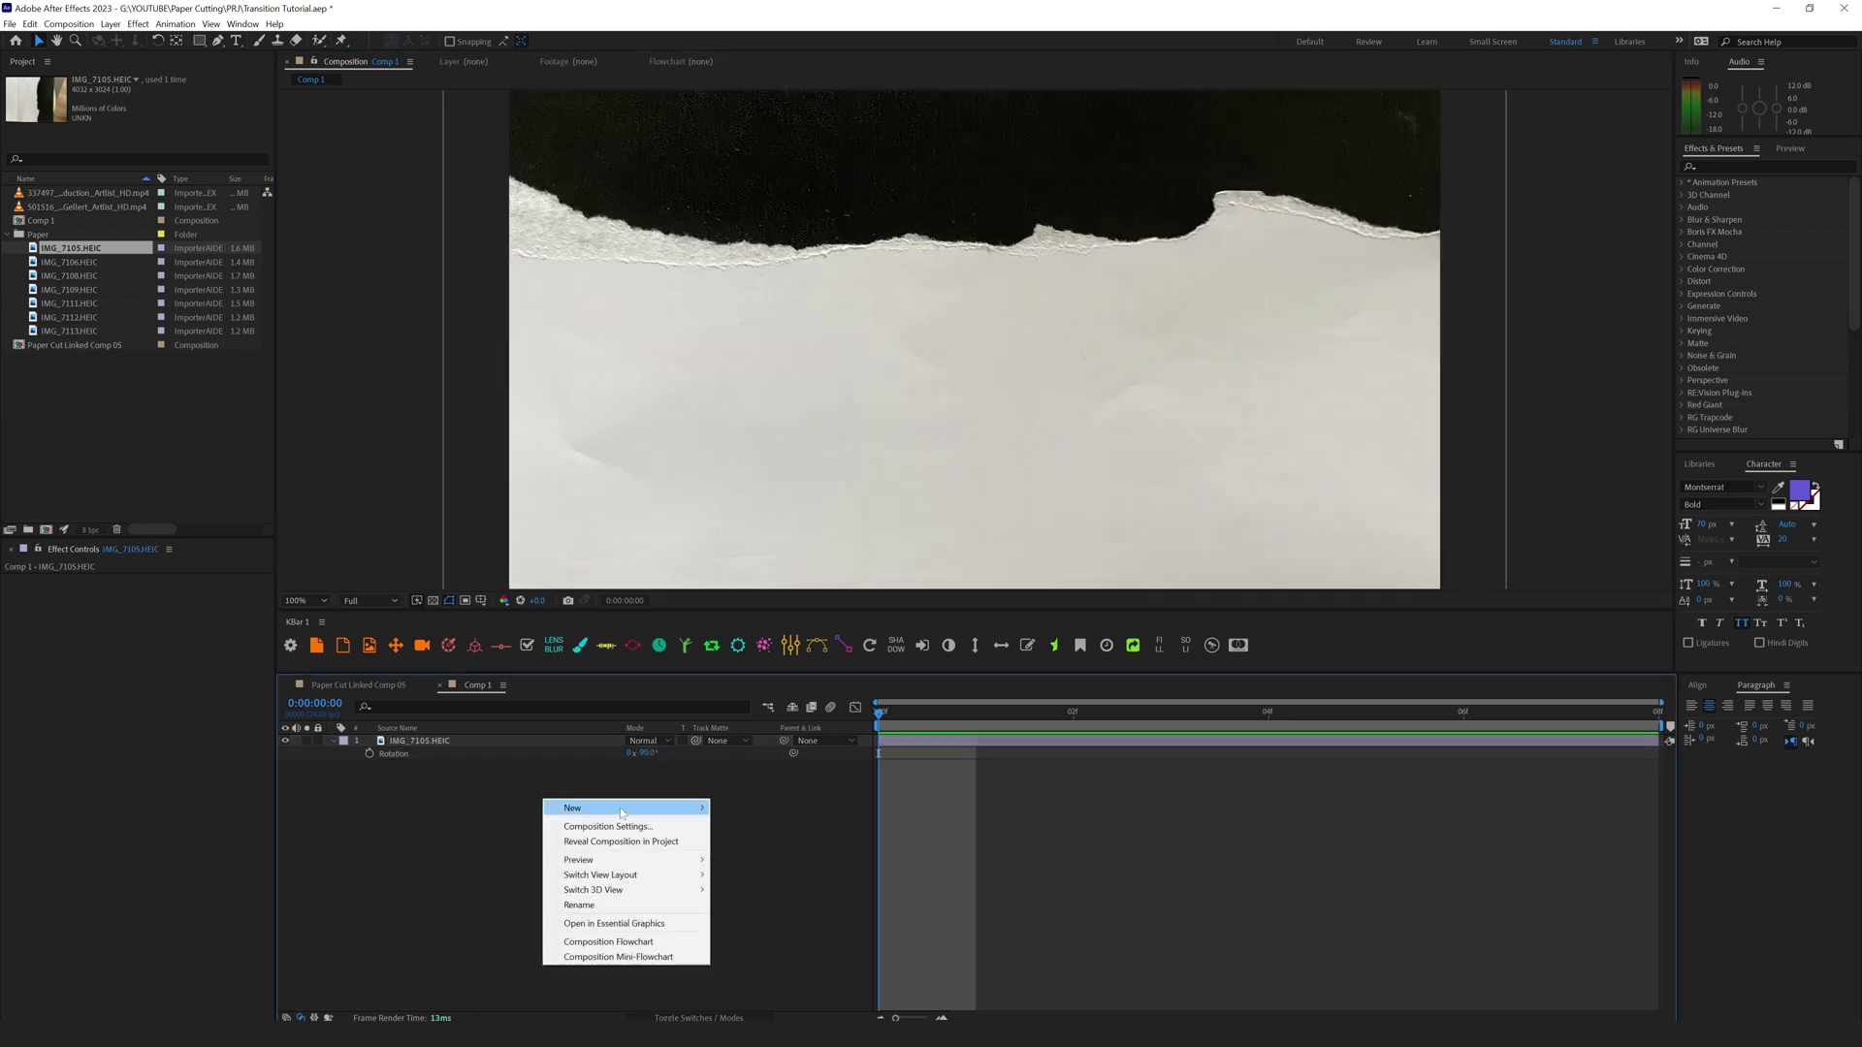
{"action": "mouse_move", "coordinate": [620, 808]}
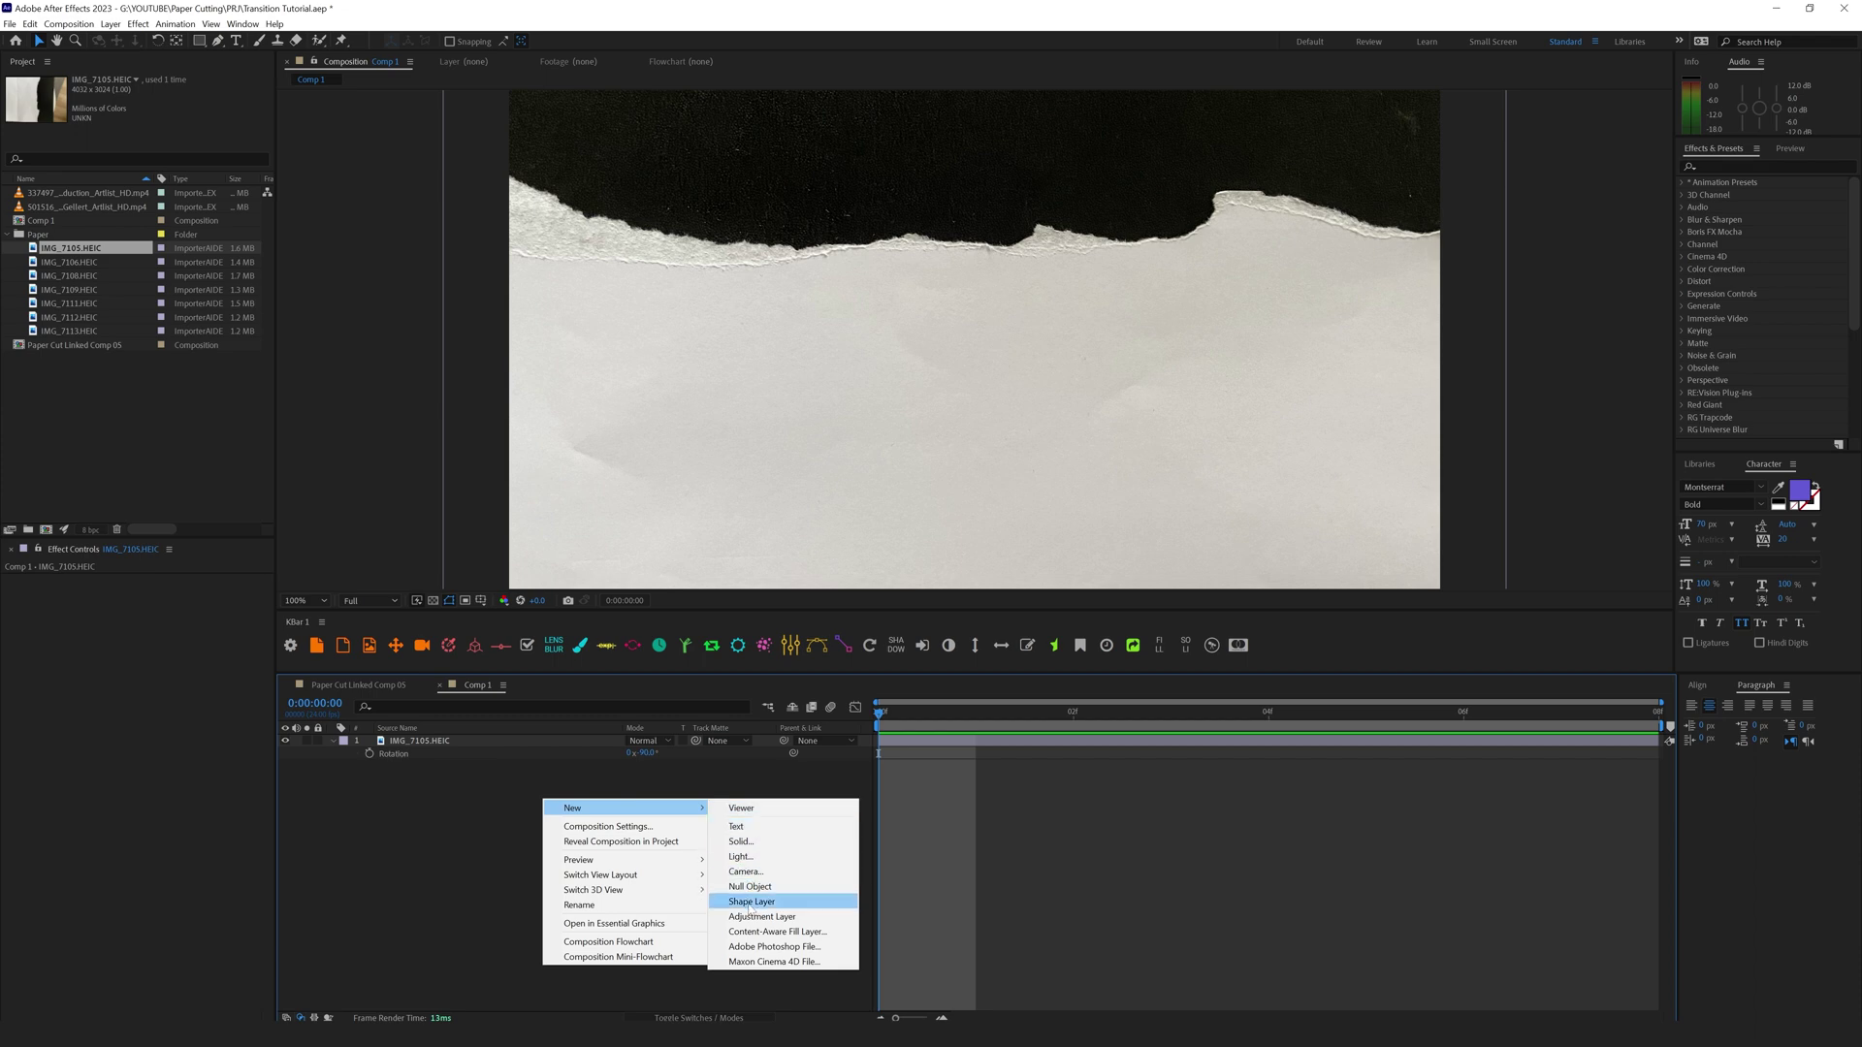
{"action": "left_click", "coordinate": [761, 916]}
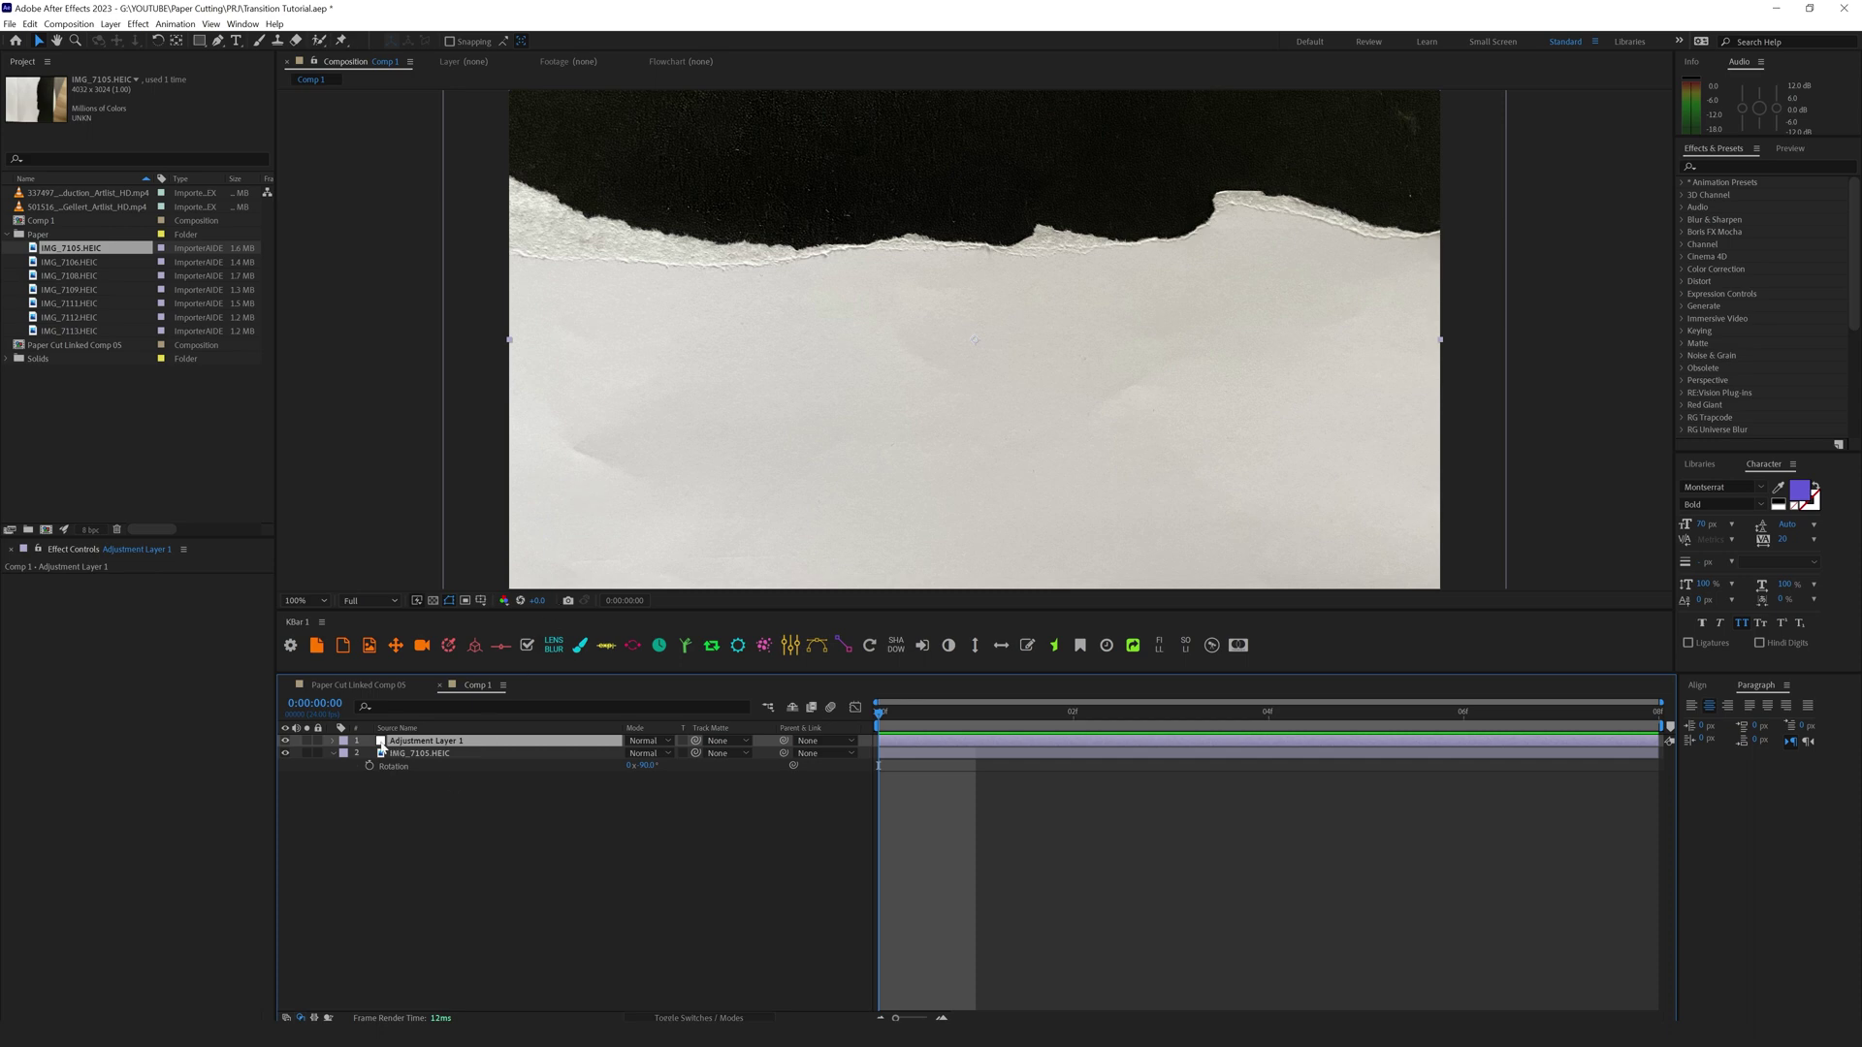
{"action": "left_click", "coordinate": [1718, 166]}
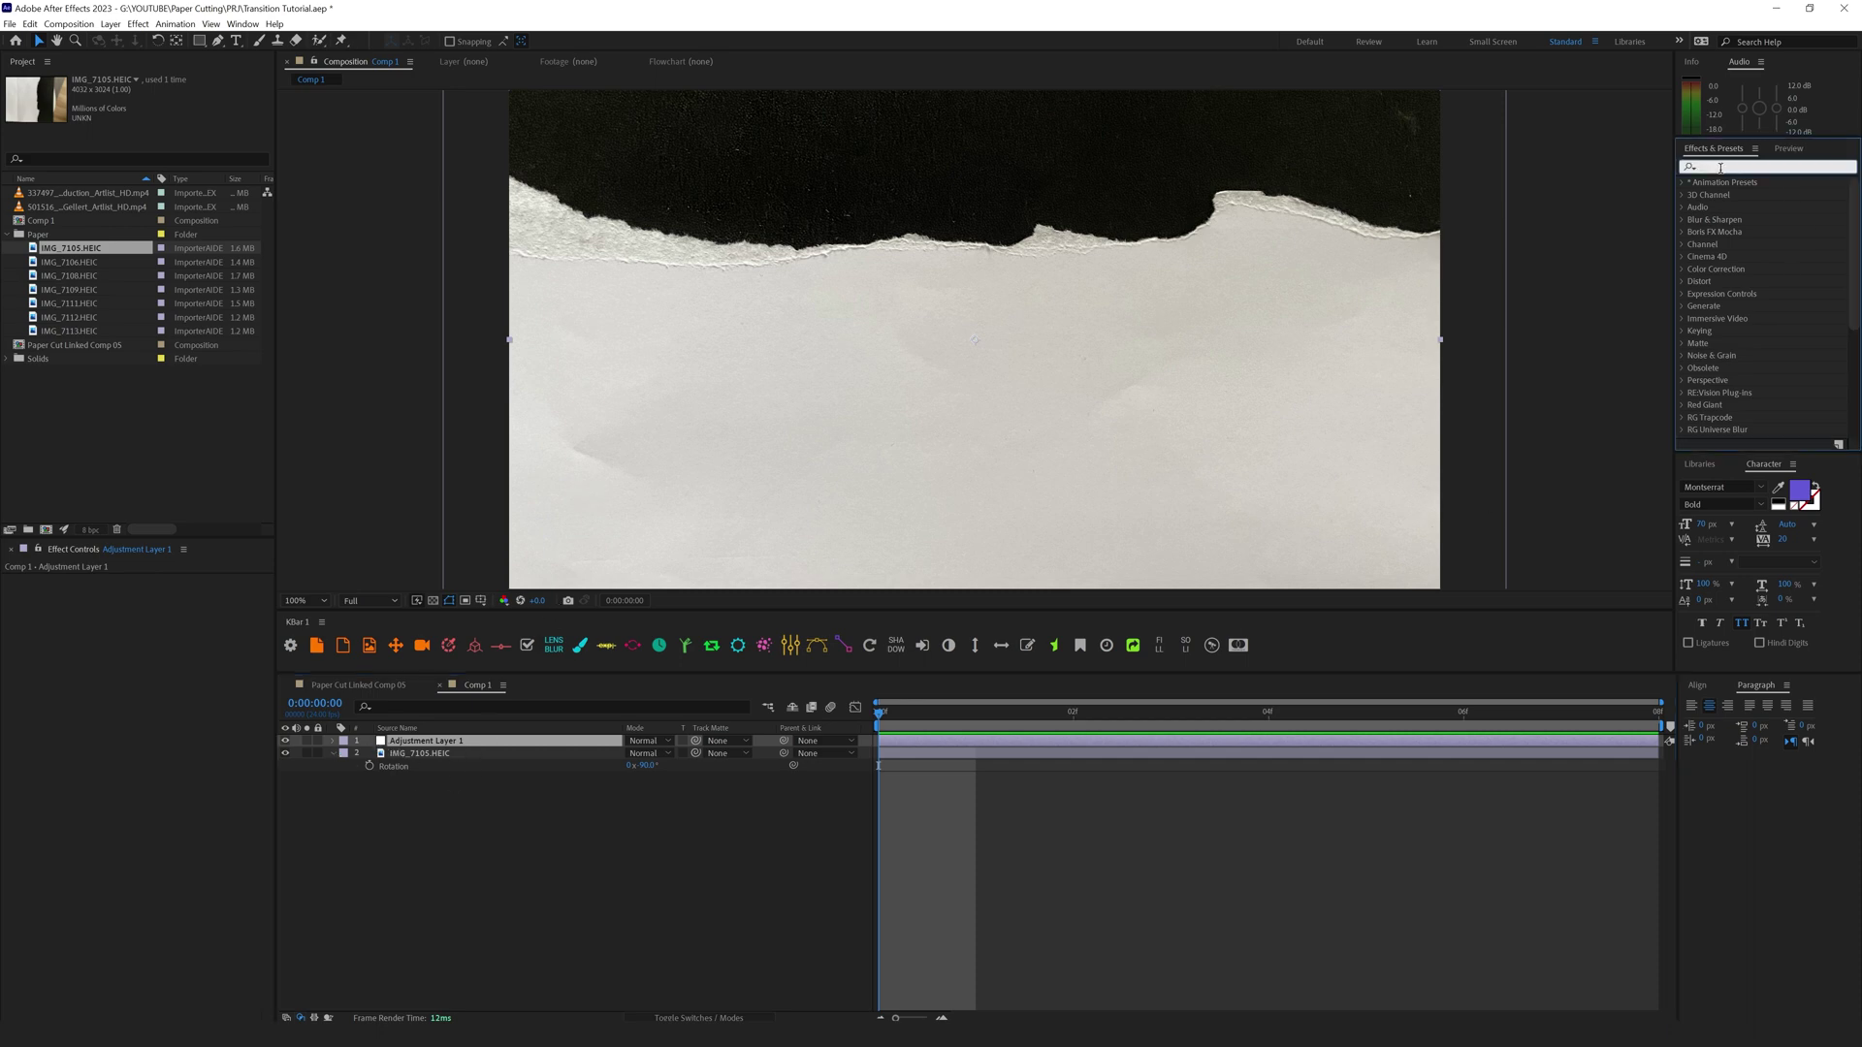
{"action": "type", "text": "level"}
{"action": "left_click_drag", "start_coordinate": [1739, 257], "coordinate": [59, 582]}
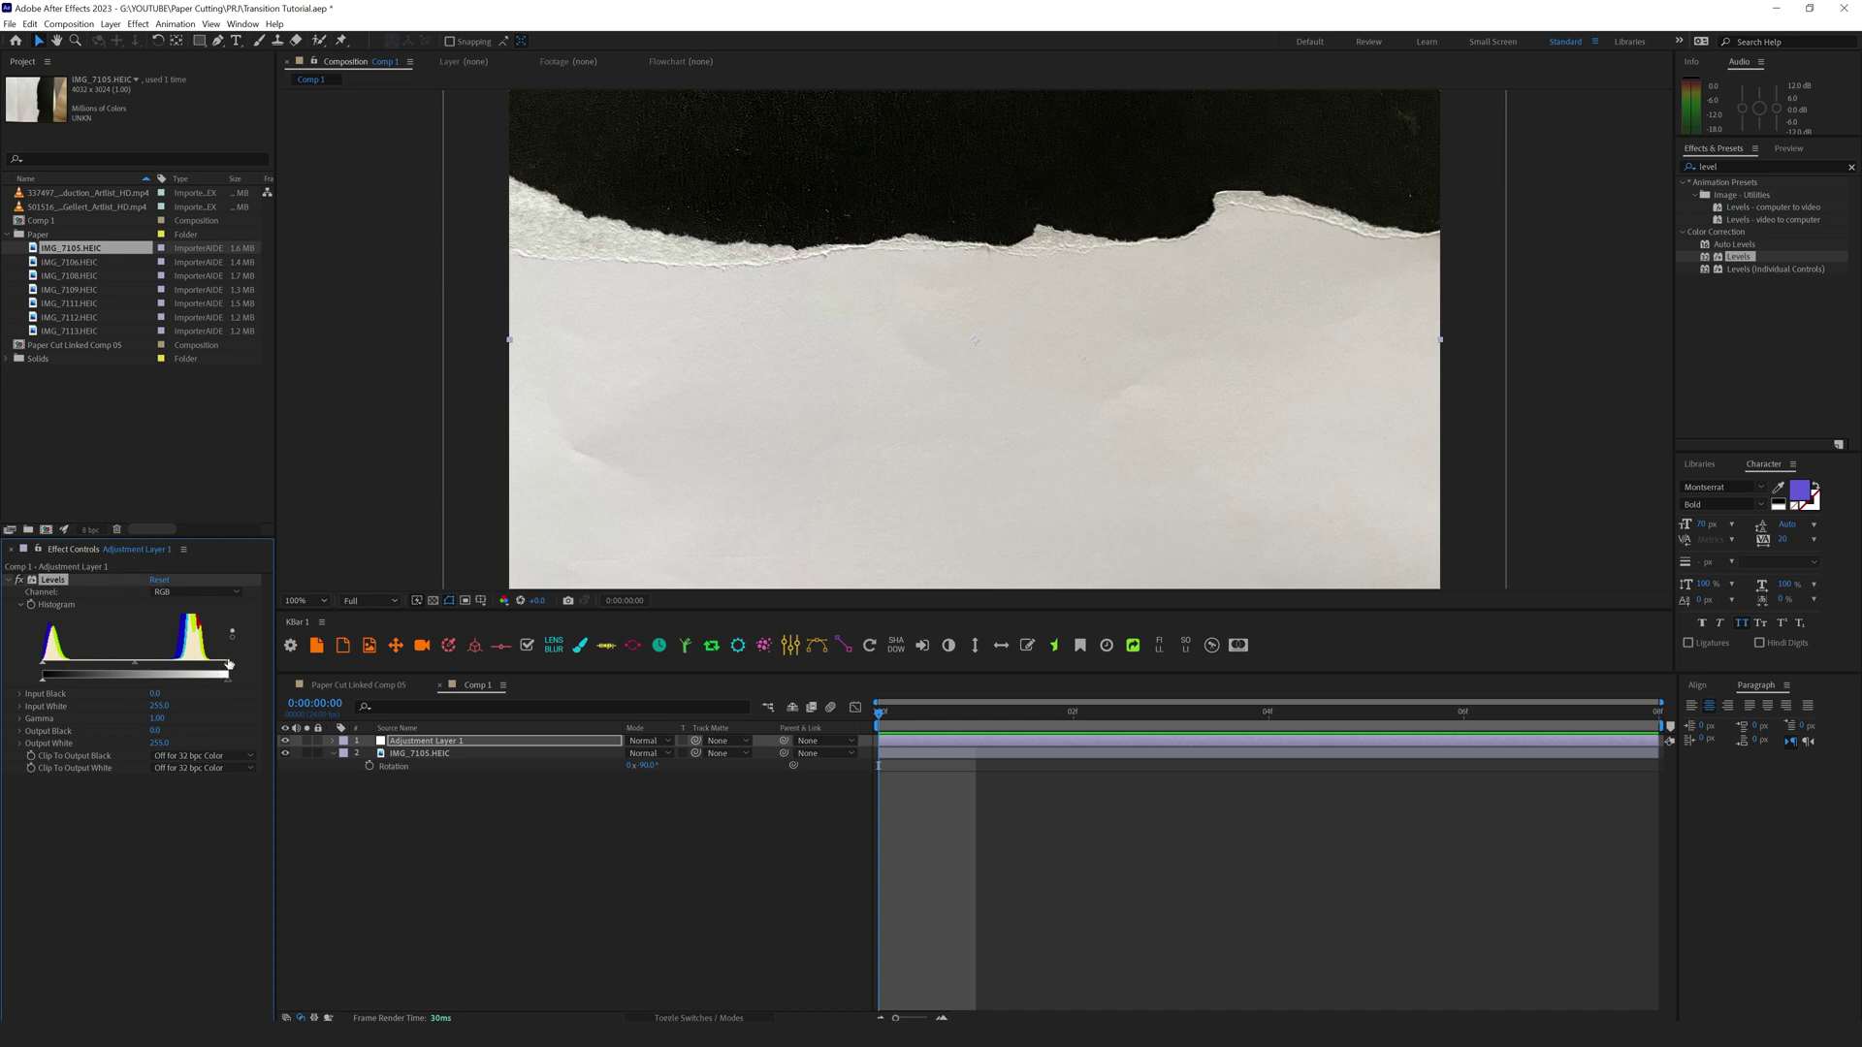
Step: Set the Levels Input White to about 169 and Input Black to 17, and lower the Gamma for stronger black-and-white contrast
{"action": "left_click_drag", "start_coordinate": [227, 667], "coordinate": [168, 672]}
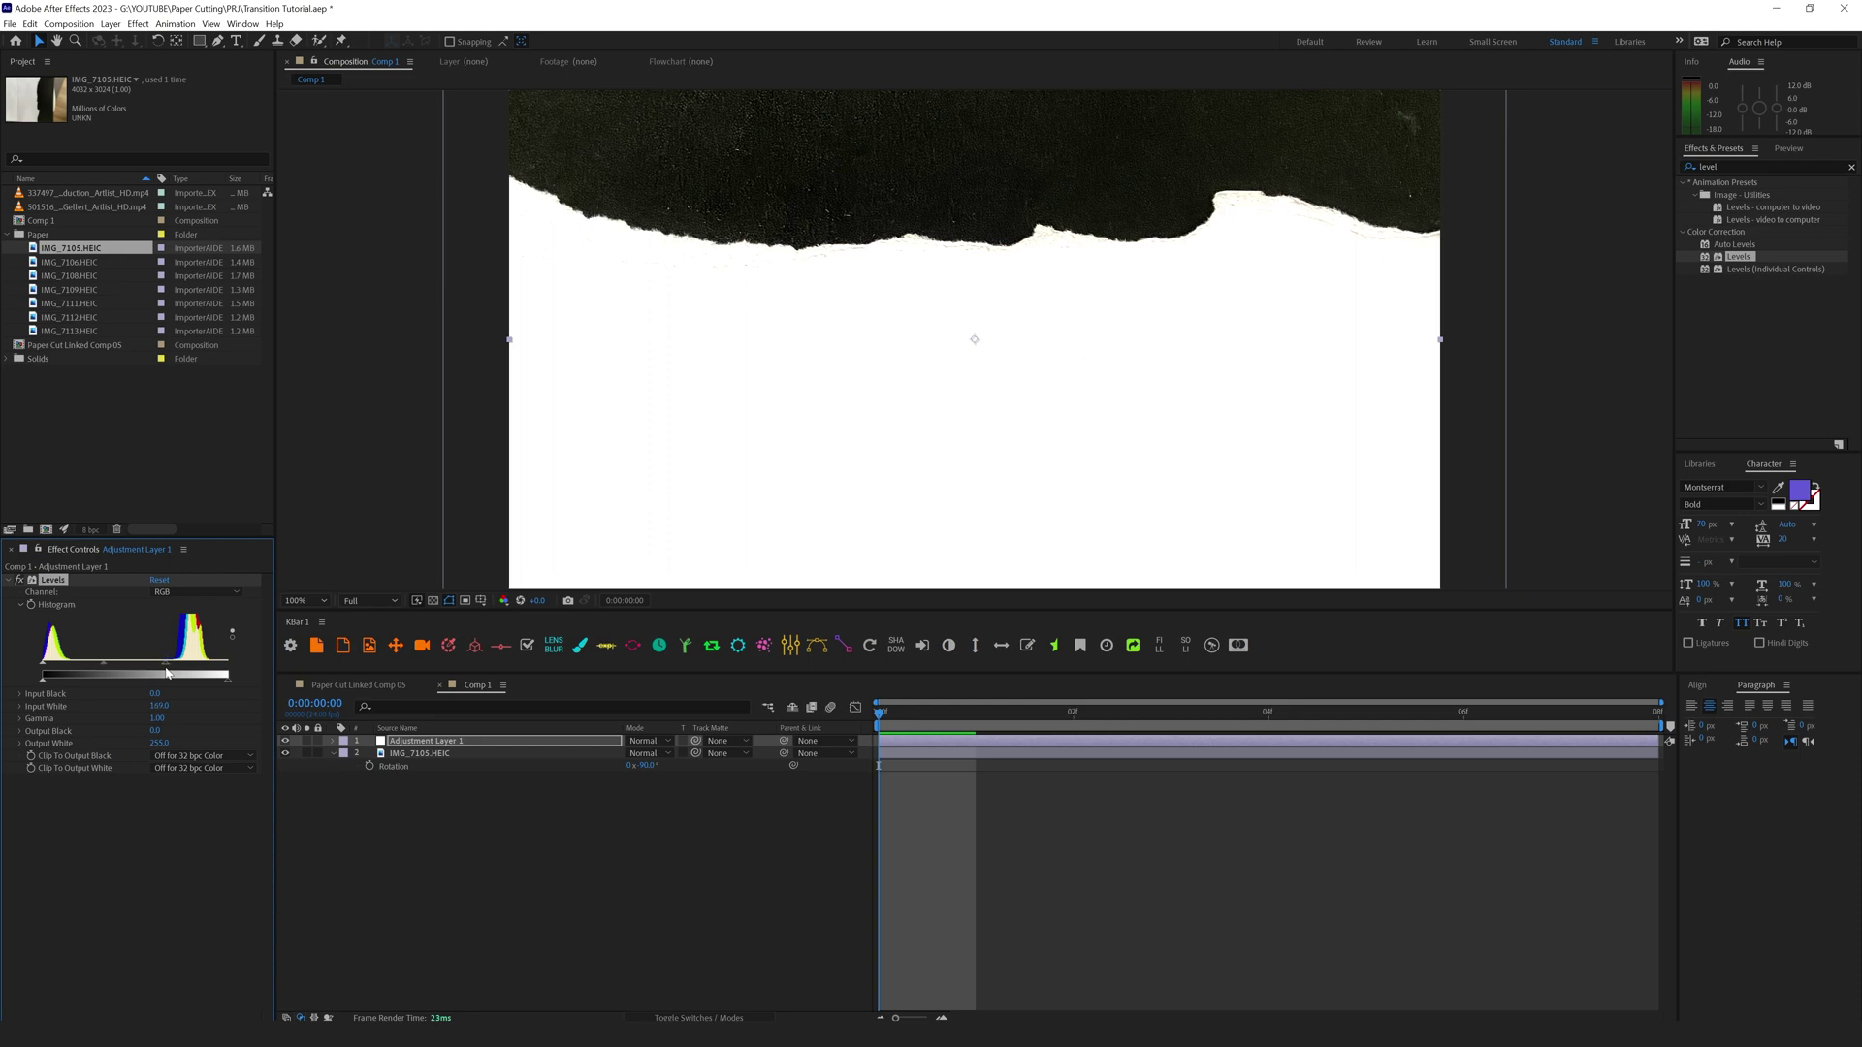
{"action": "key", "text": "comma"}
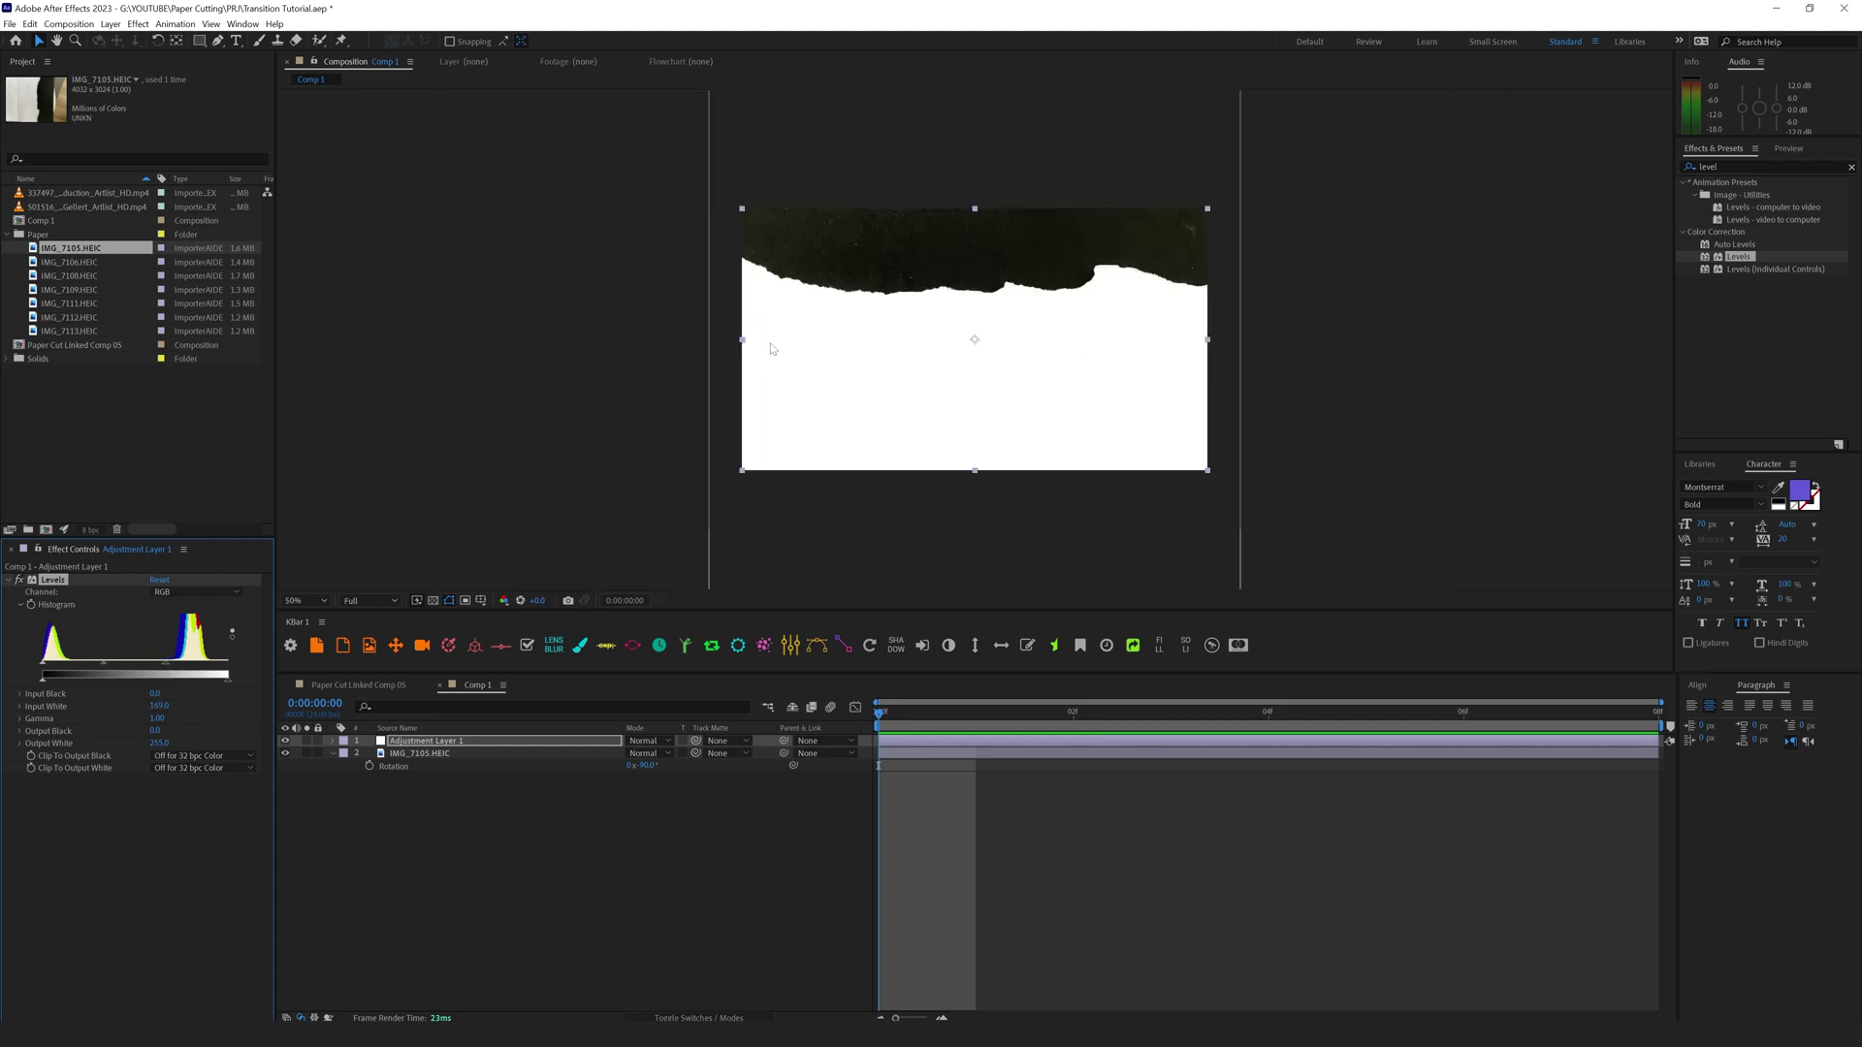
{"action": "key", "text": "period"}
{"action": "left_click_drag", "start_coordinate": [42, 672], "coordinate": [121, 663]}
{"action": "key", "text": "comma"}
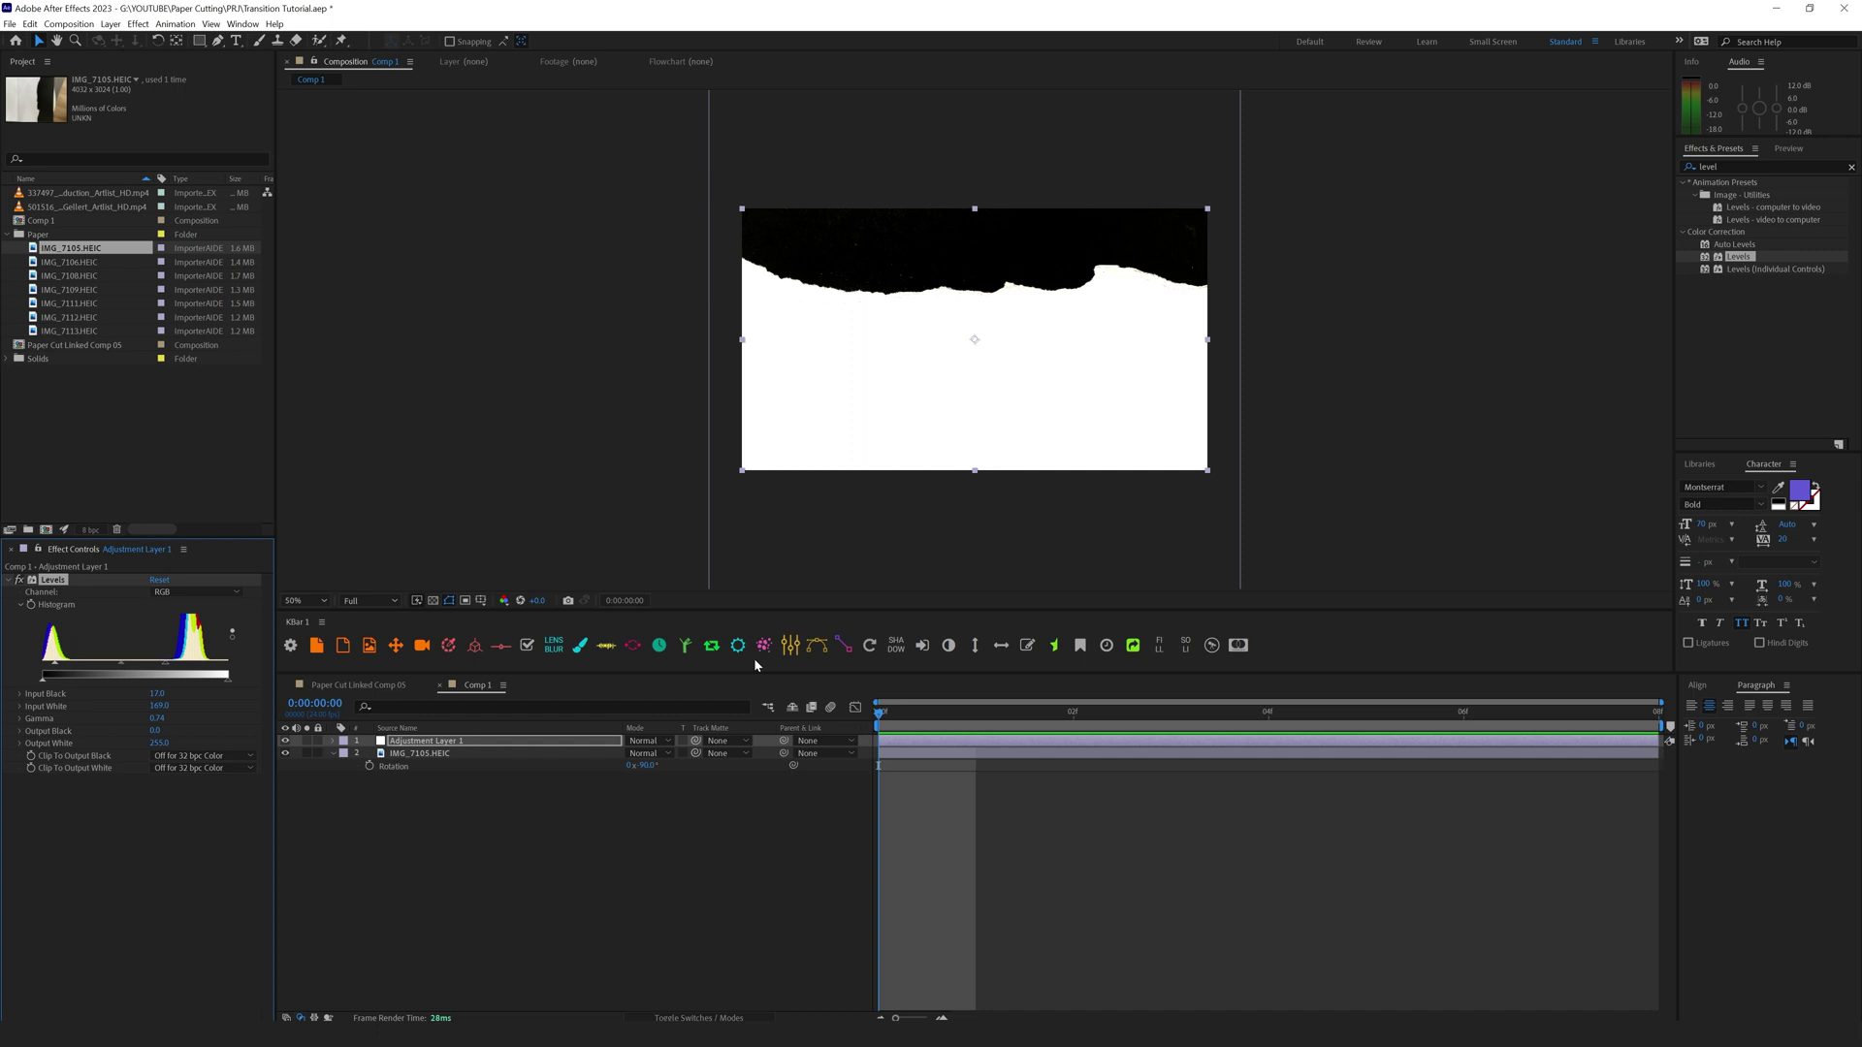
Step: Apply the Tint effect above Levels on the adjustment layer and inspect the torn edge for stray specks
{"action": "double_click", "coordinate": [1732, 159]}
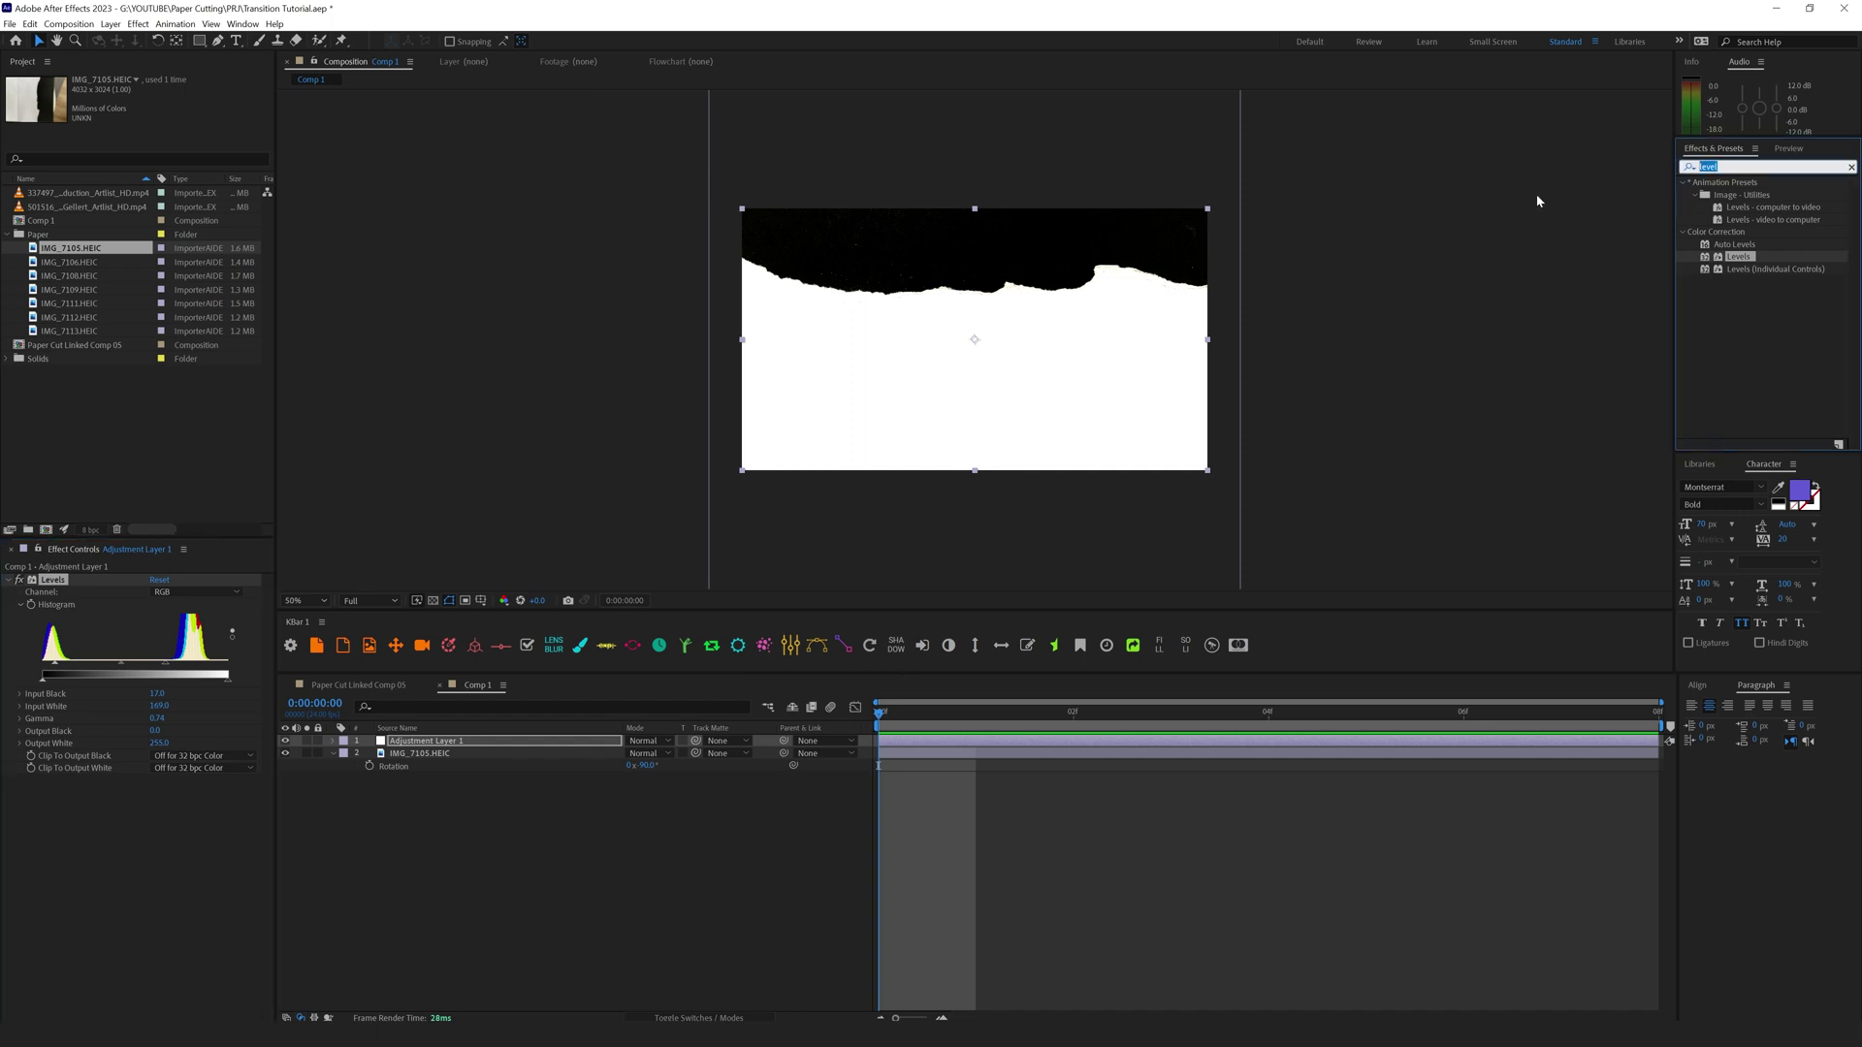
{"action": "type", "text": "tint"}
{"action": "left_click_drag", "start_coordinate": [1734, 232], "coordinate": [871, 341]}
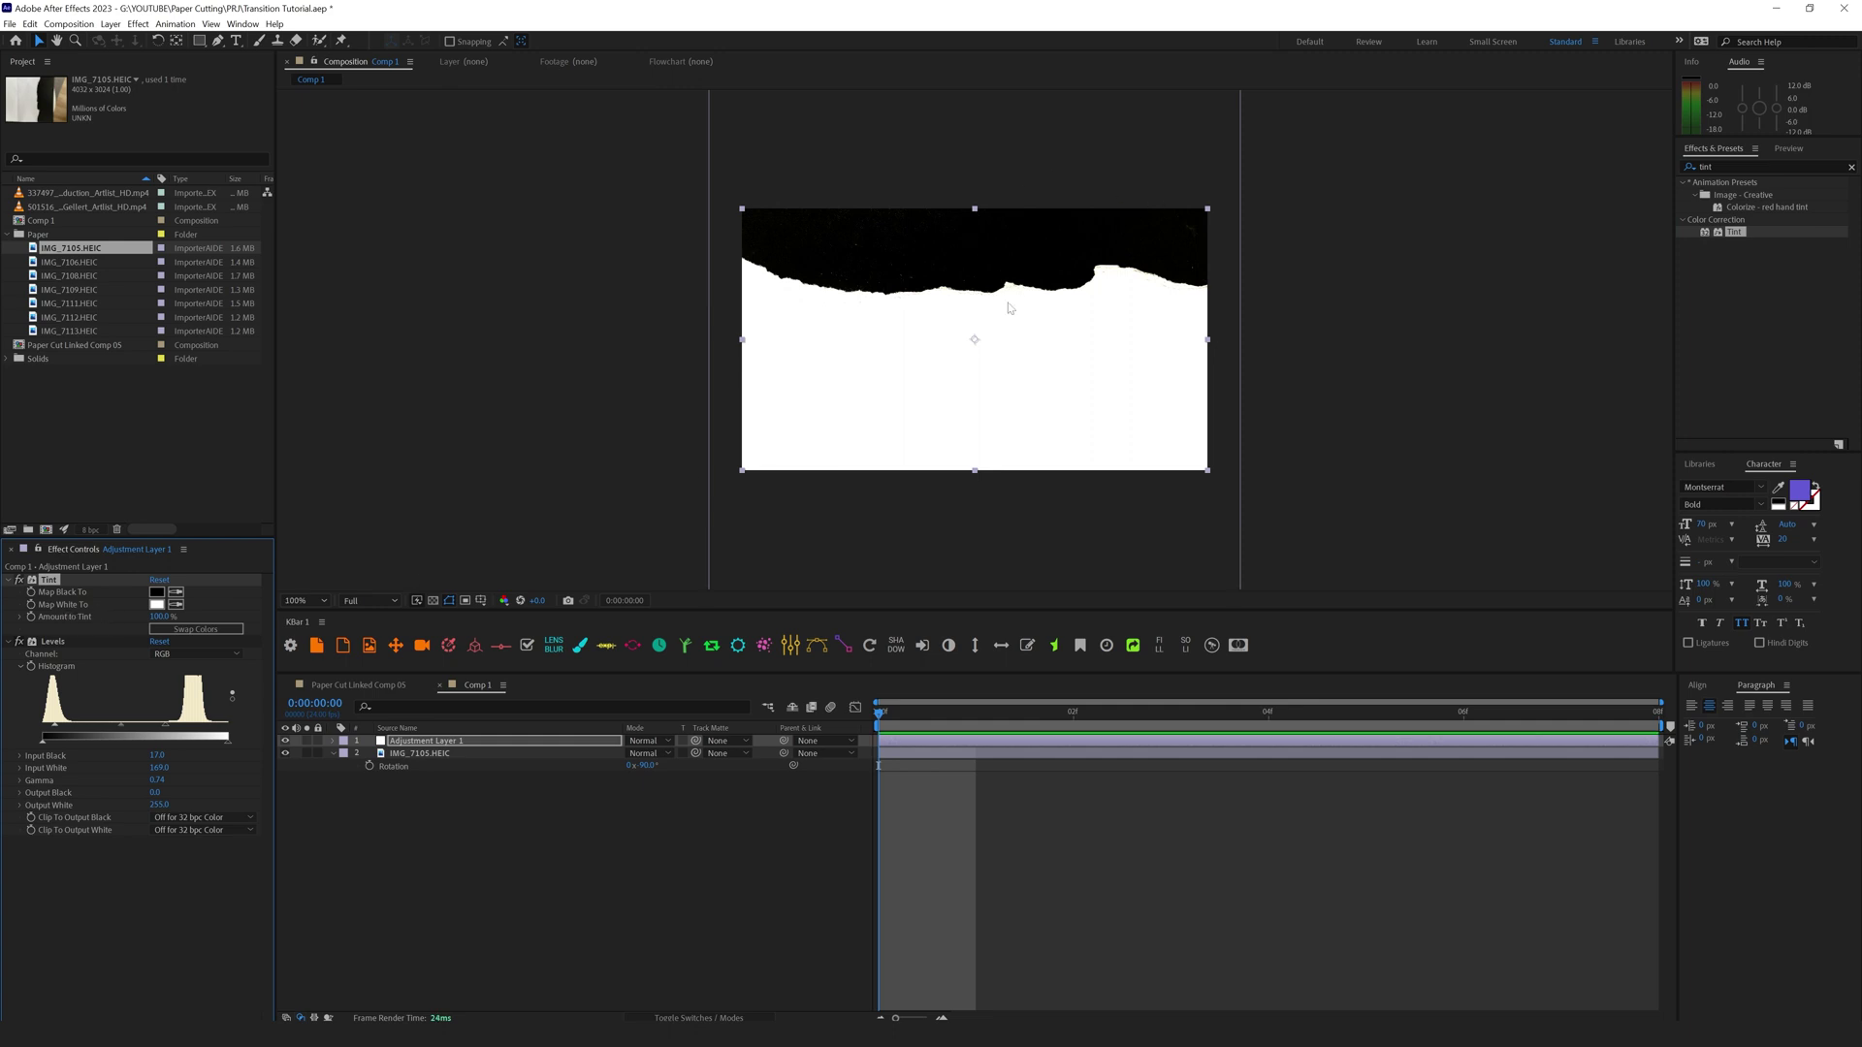
{"action": "scroll", "coordinate": [980, 347], "scroll_direction": "up", "scroll_amount": 2}
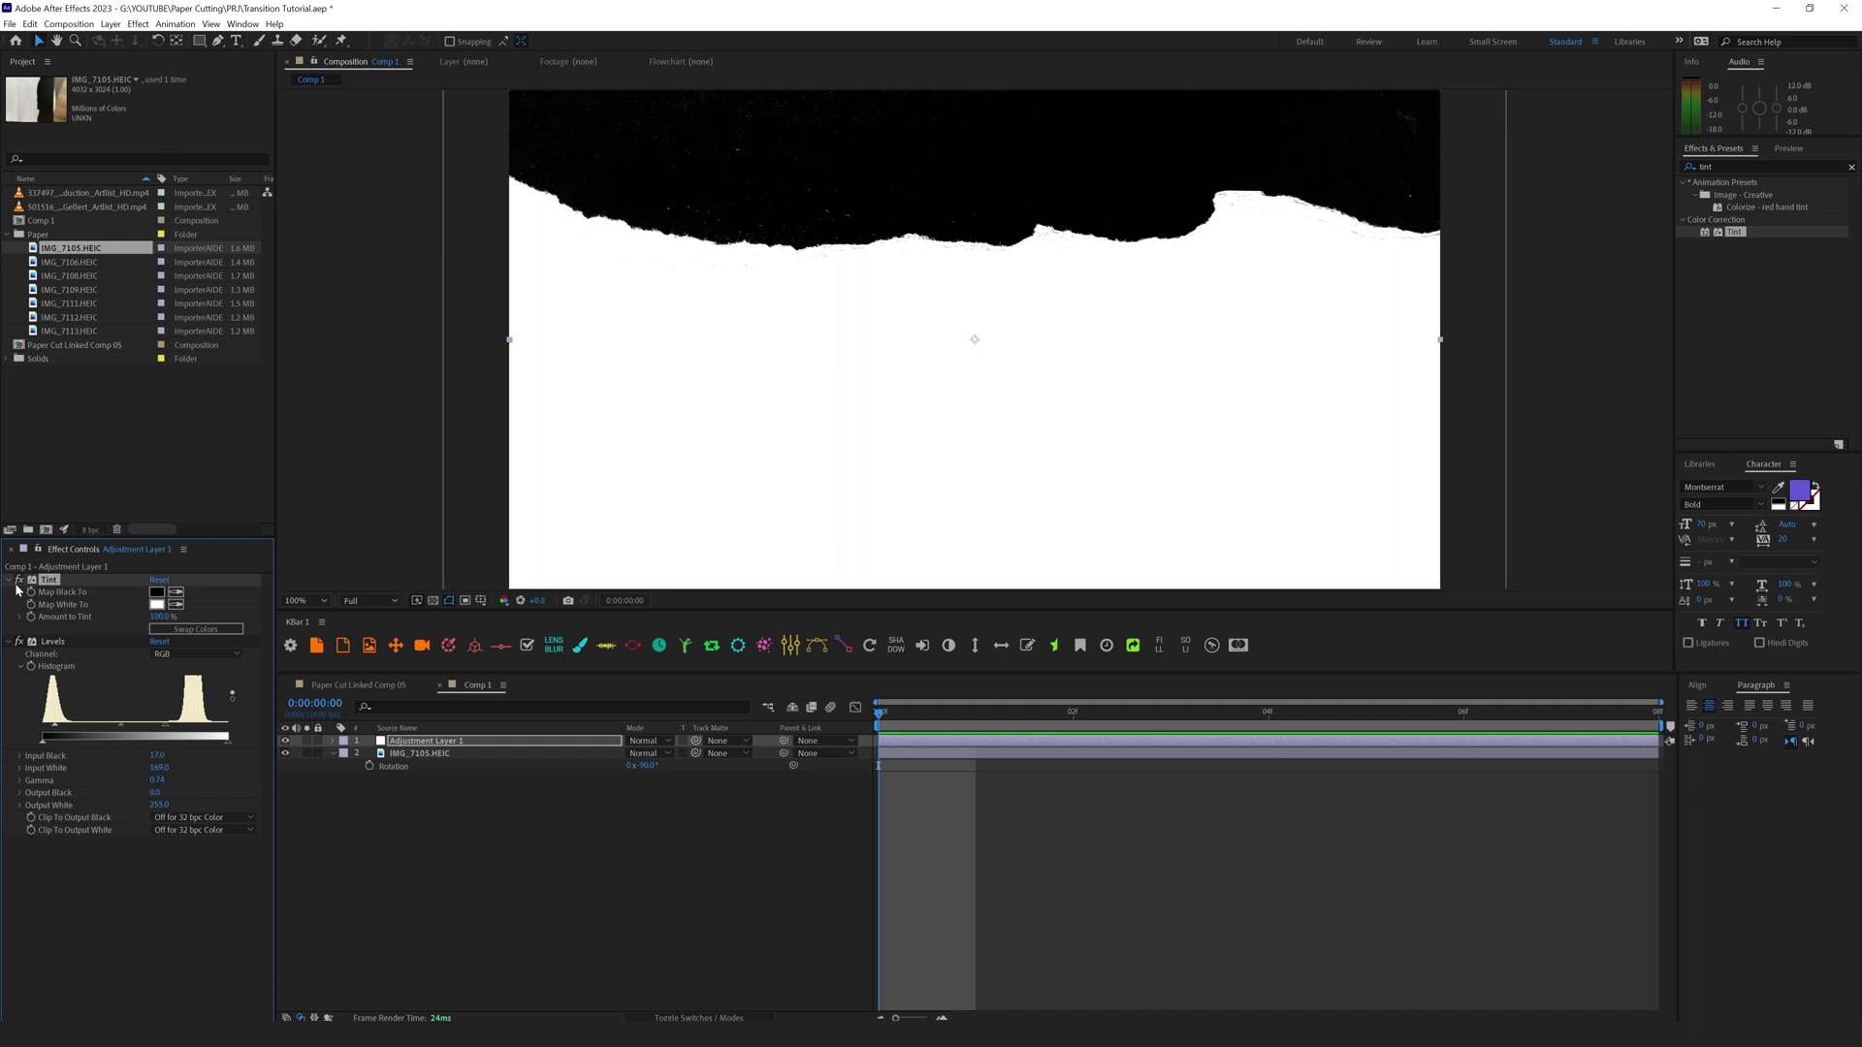
{"action": "scroll", "coordinate": [631, 370], "scroll_direction": "up", "scroll_amount": 1}
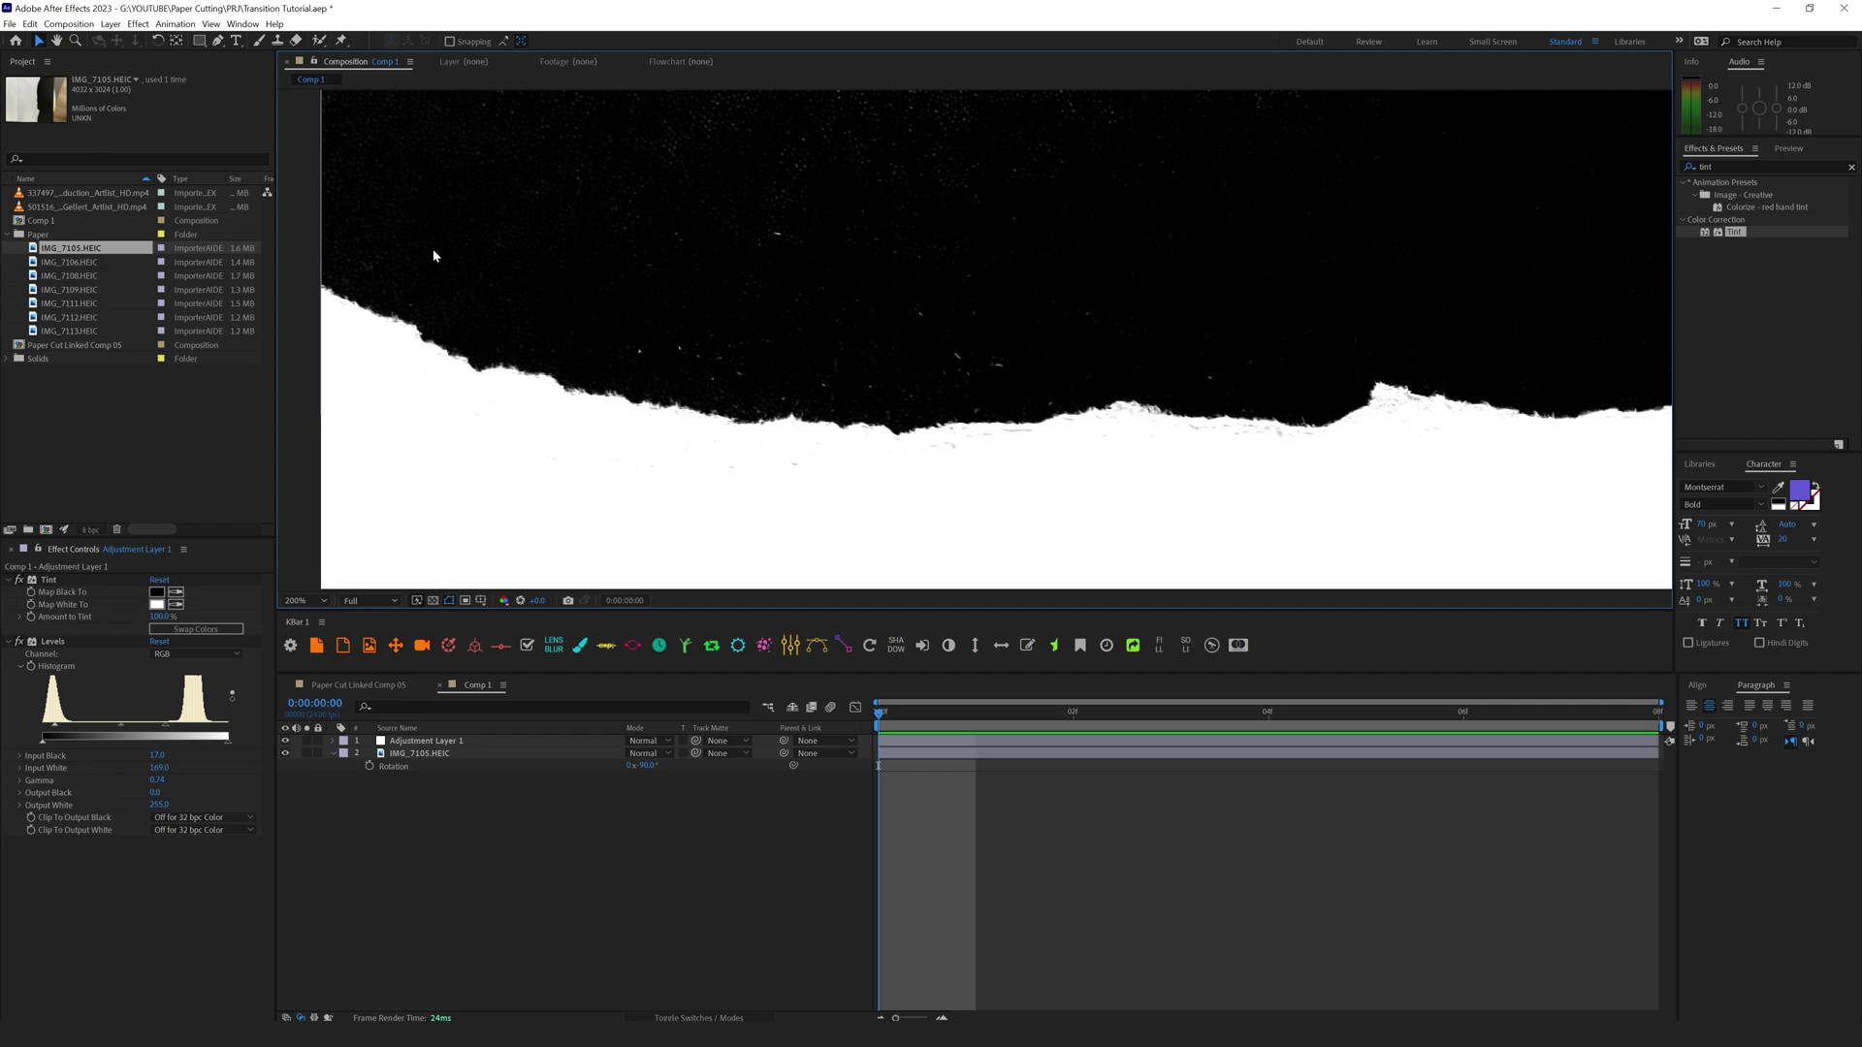
{"action": "scroll", "coordinate": [926, 387], "scroll_direction": "down", "scroll_amount": 1}
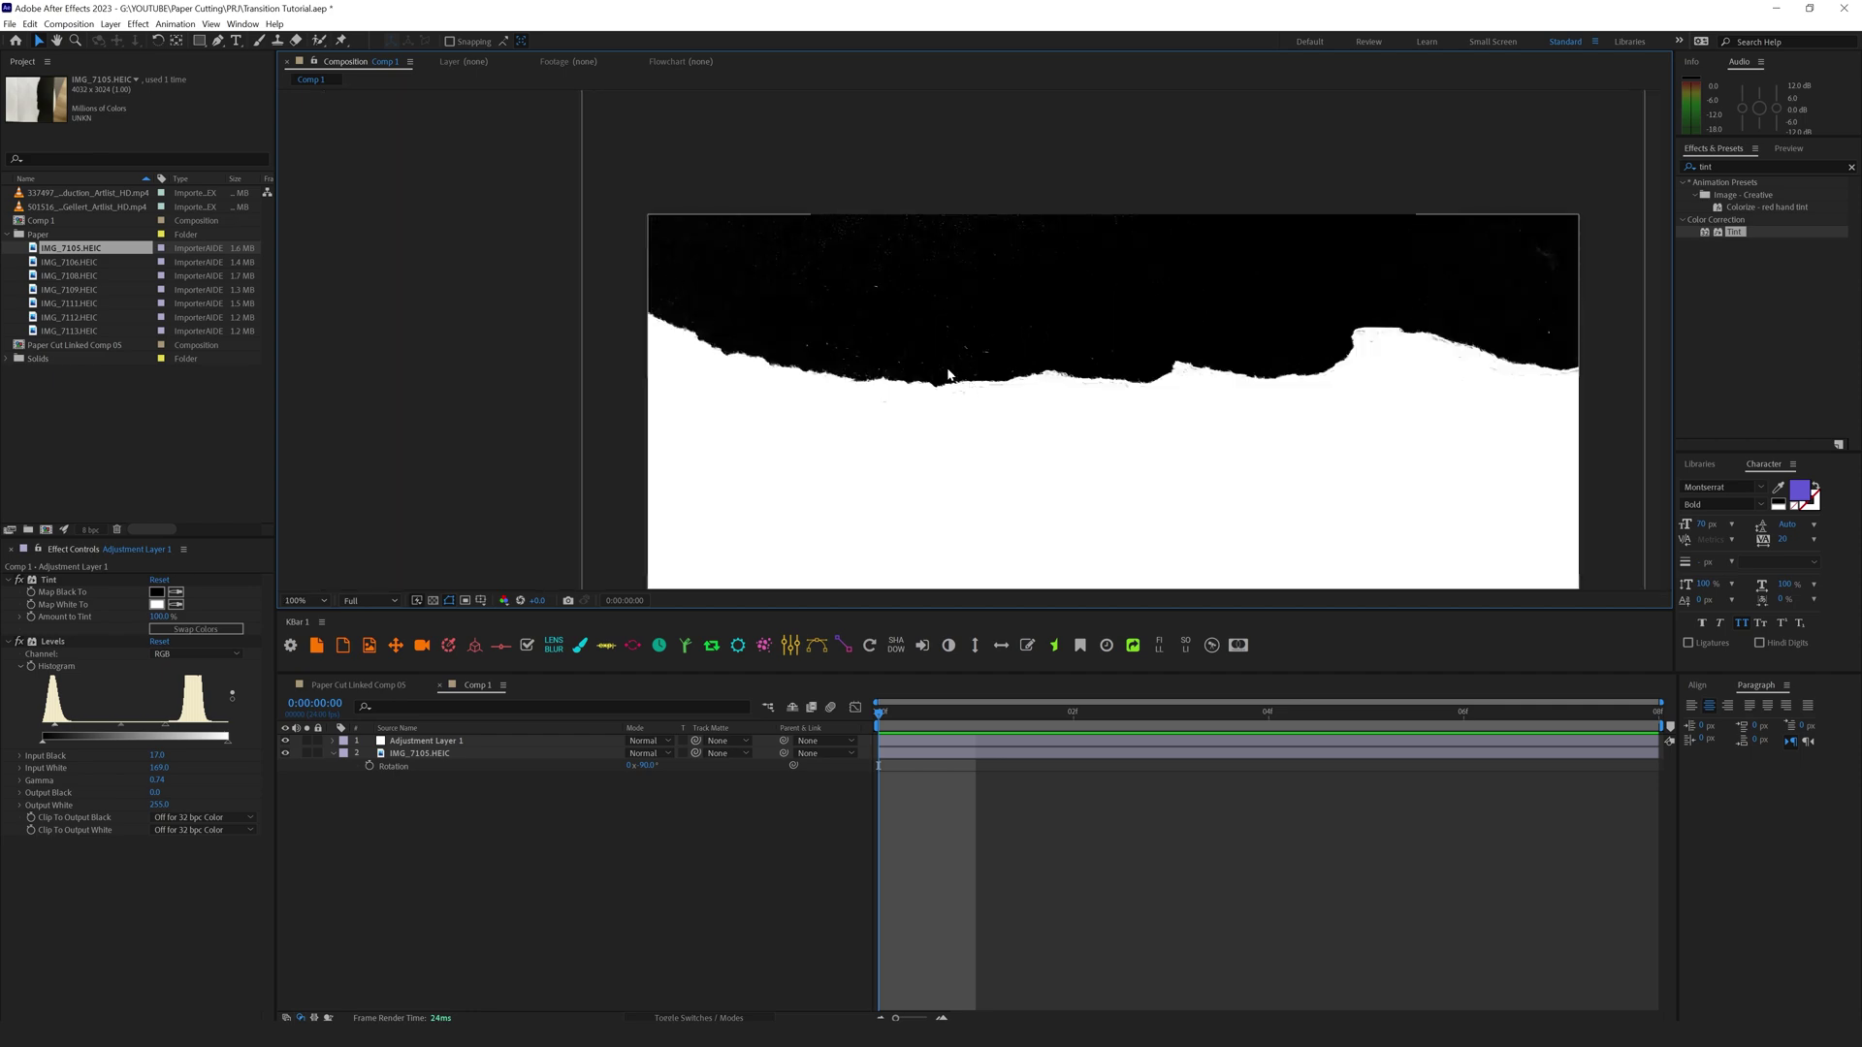
Step: Draw a Pen mask on the IMG_7105.HEIC layer, following just outside the torn edge and enclosing the white paper to remove the stray specks
{"action": "left_click_drag", "start_coordinate": [1006, 408], "coordinate": [885, 361]}
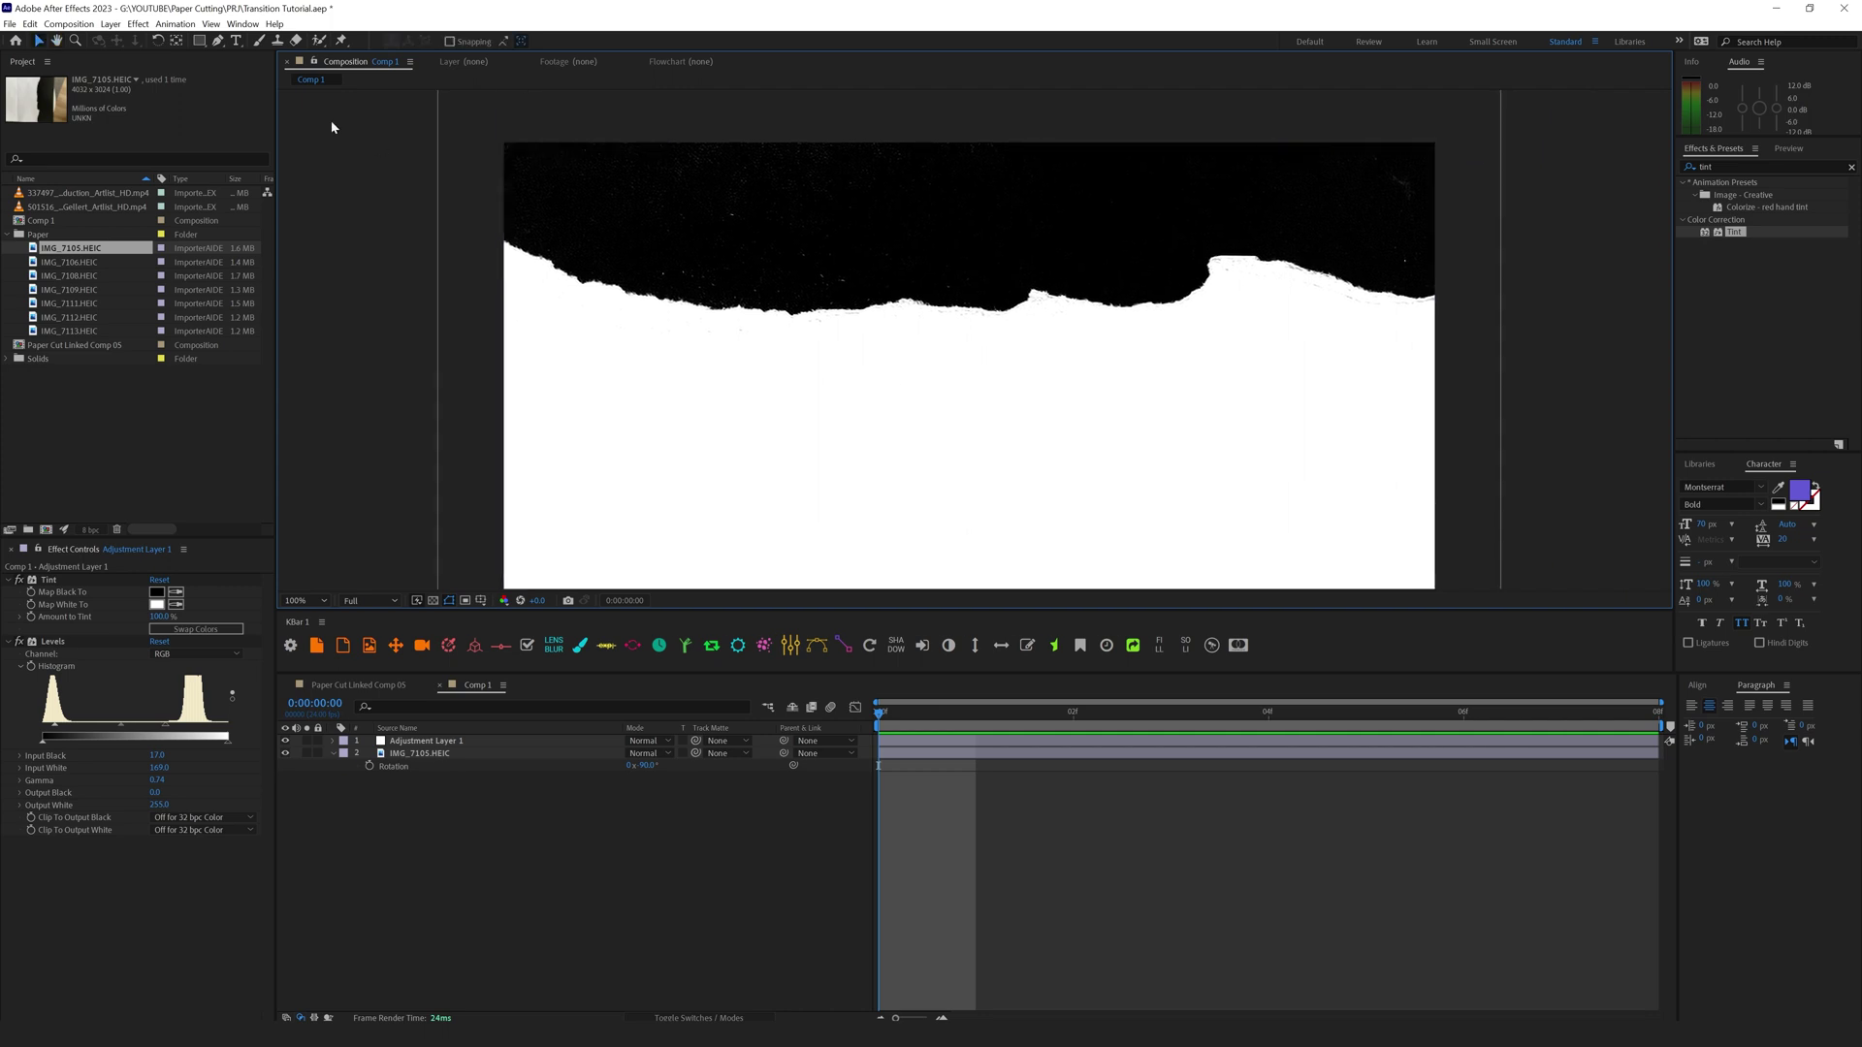
{"action": "left_click", "coordinate": [217, 40]}
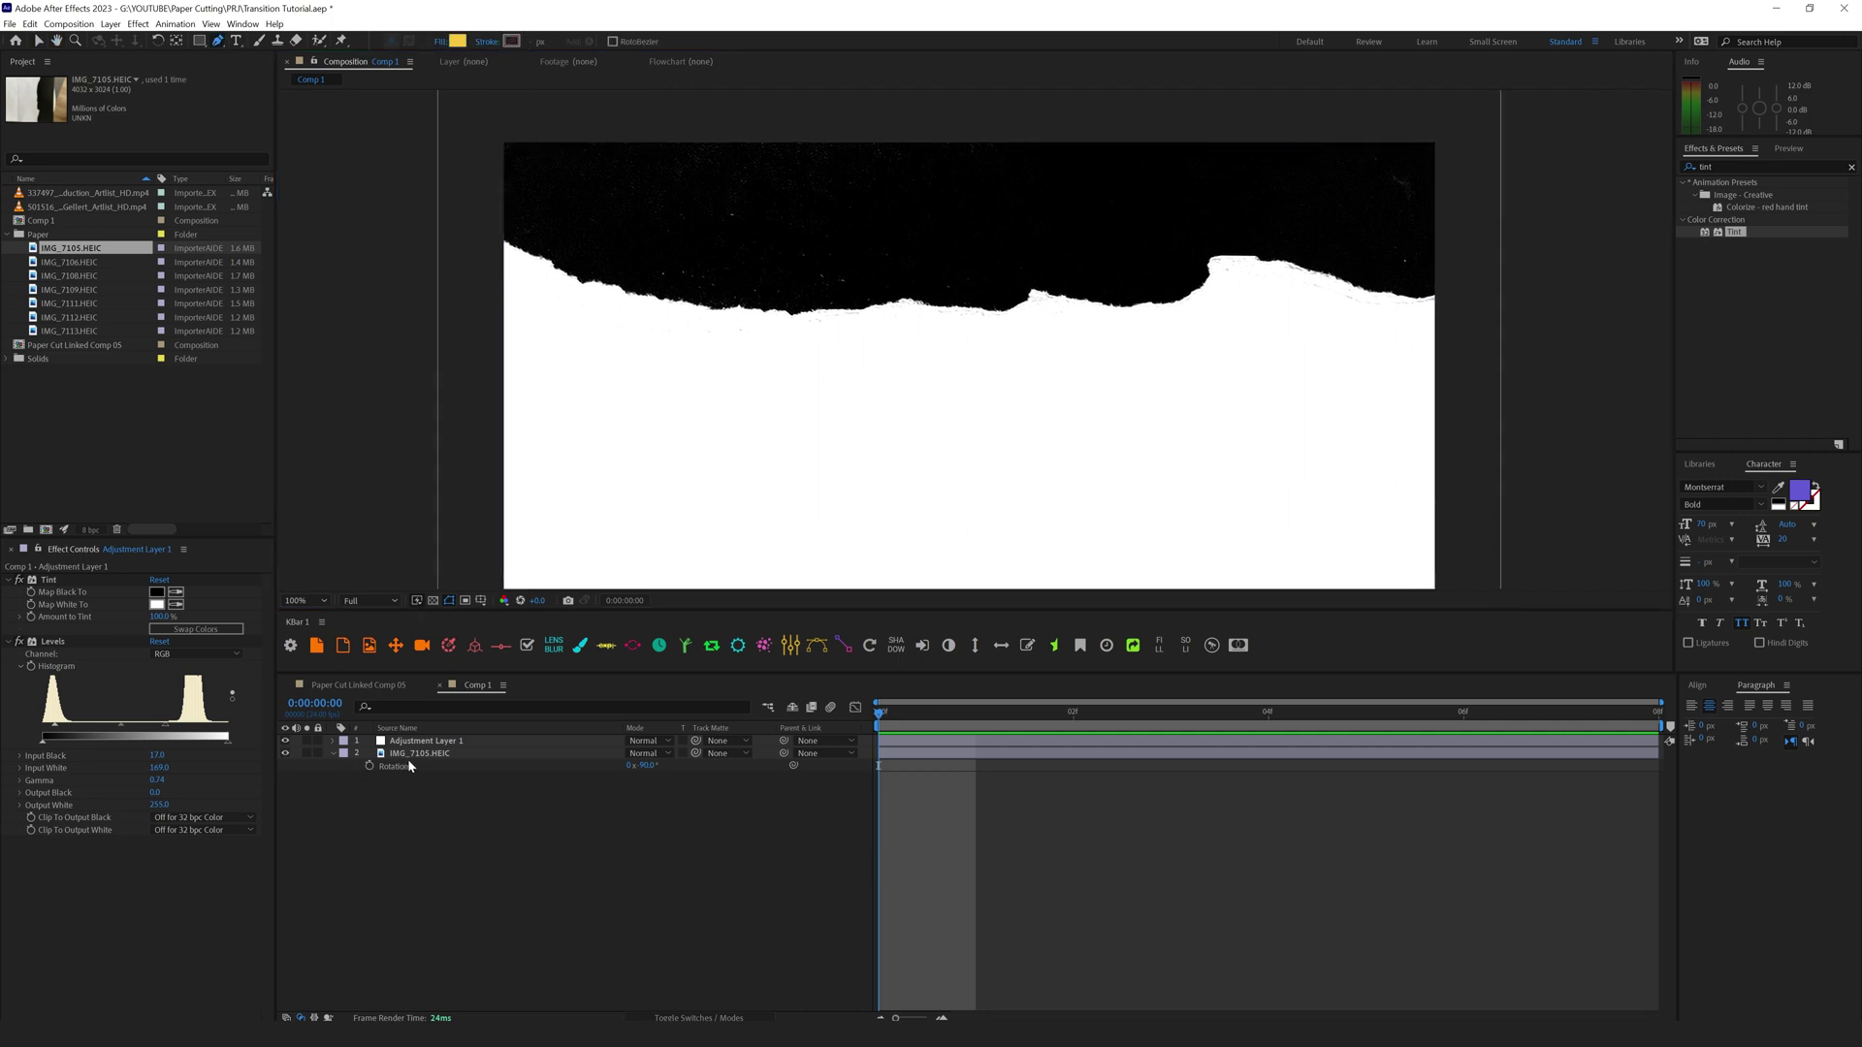
{"action": "left_click", "coordinate": [434, 756]}
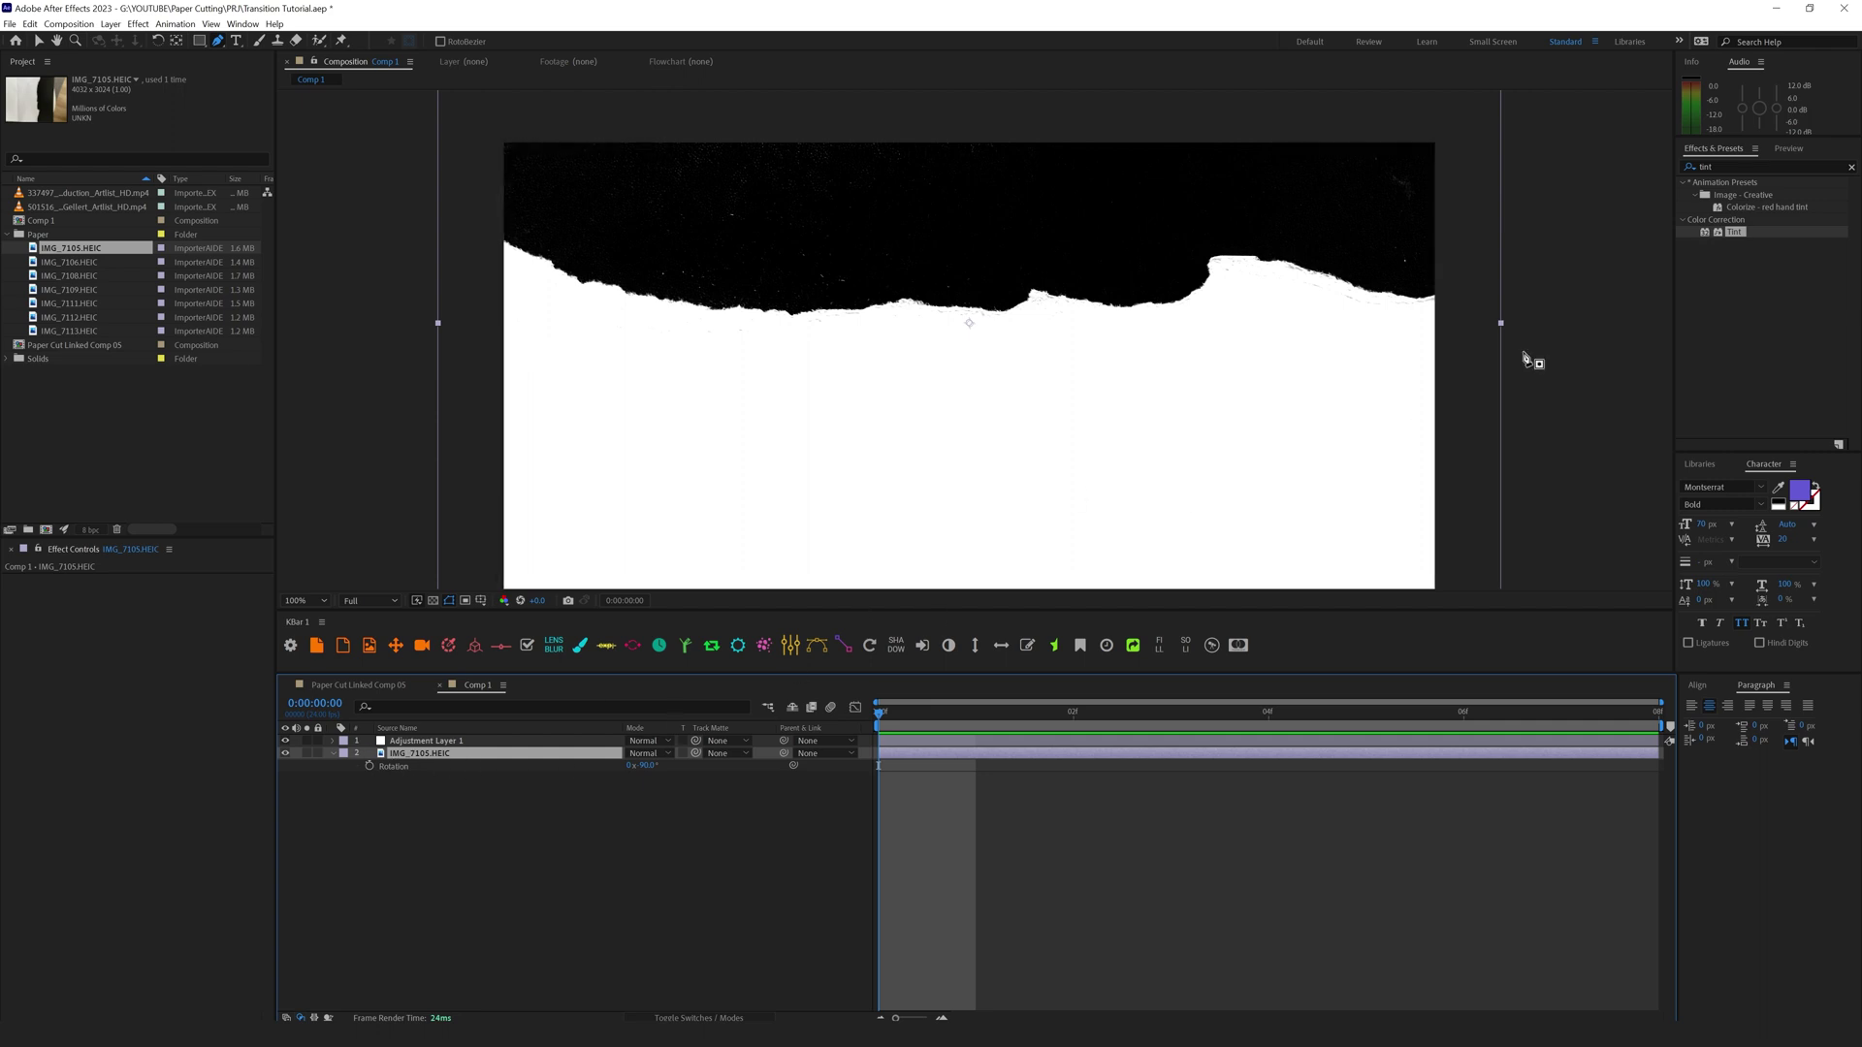
{"action": "left_click", "coordinate": [1530, 294]}
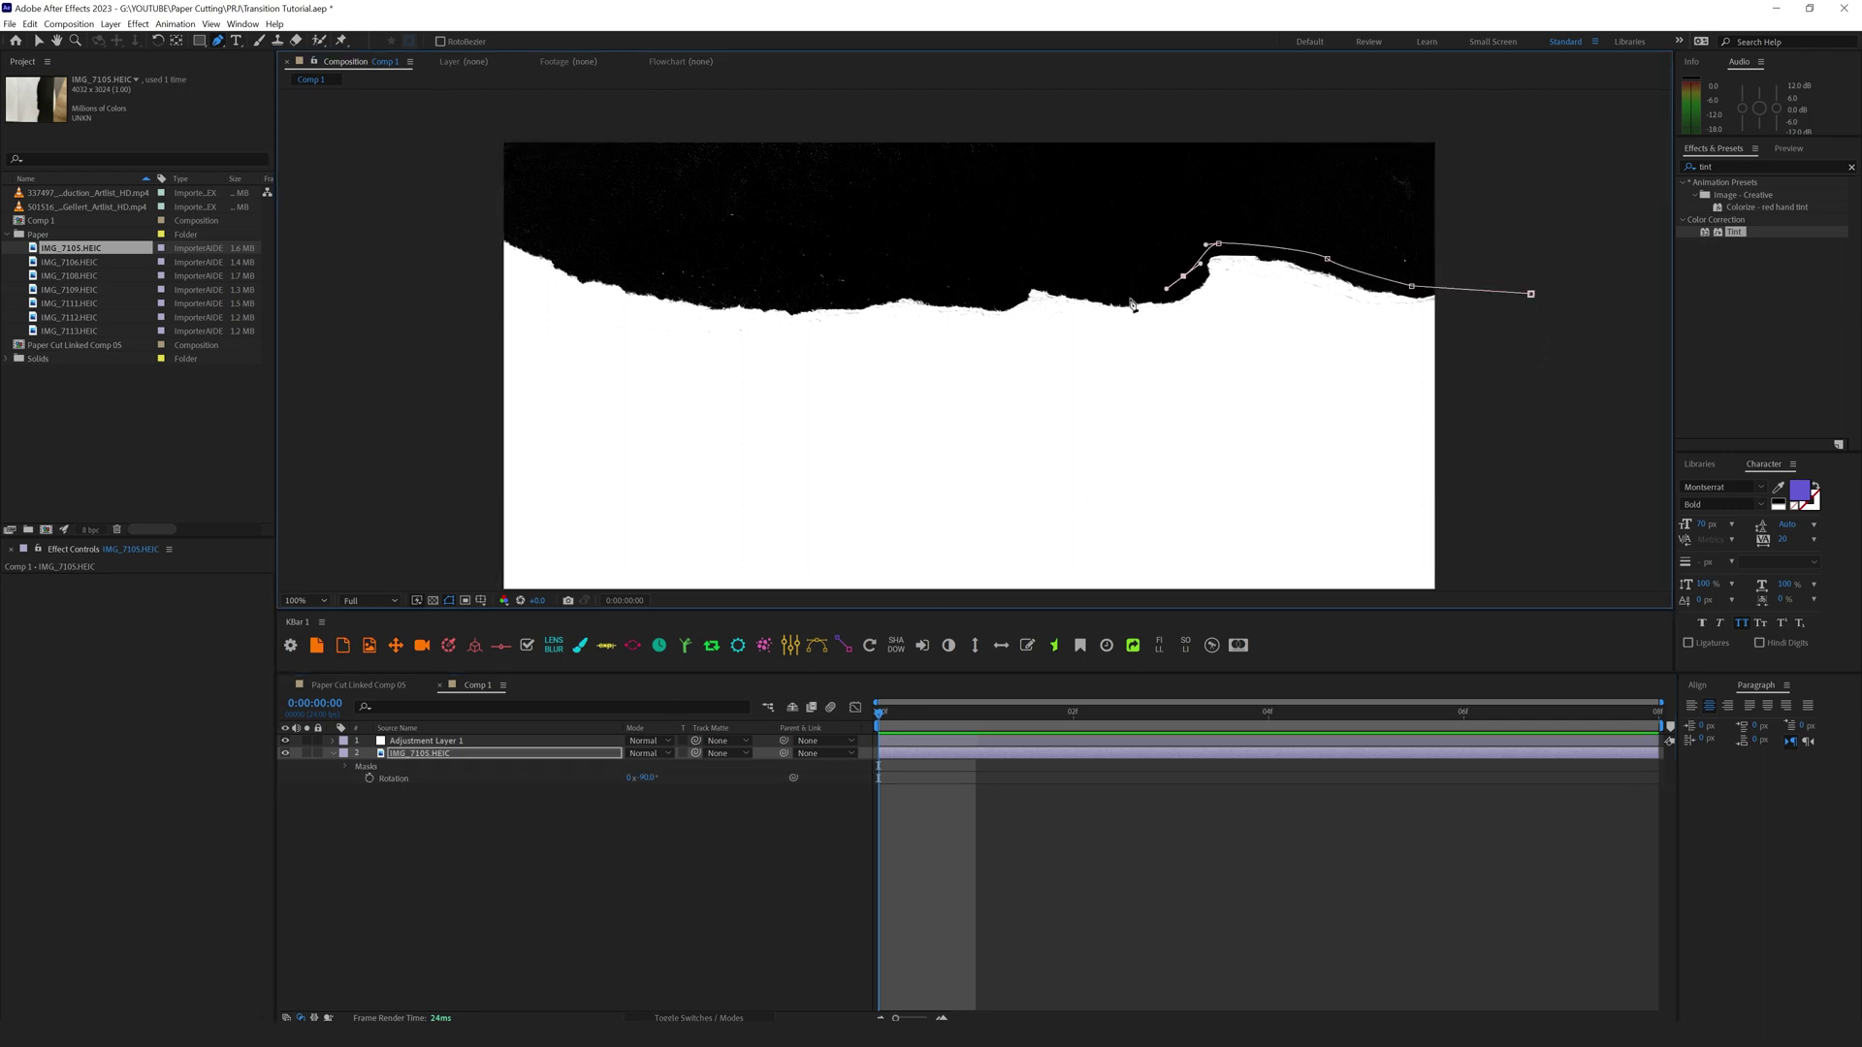
{"action": "left_click_drag", "start_coordinate": [1121, 296], "coordinate": [1103, 300]}
{"action": "scroll", "coordinate": [1108, 289], "scroll_direction": "up", "scroll_amount": 2}
{"action": "left_click_drag", "start_coordinate": [710, 400], "coordinate": [1471, 332]}
{"action": "left_click_drag", "start_coordinate": [1220, 335], "coordinate": [1159, 330]}
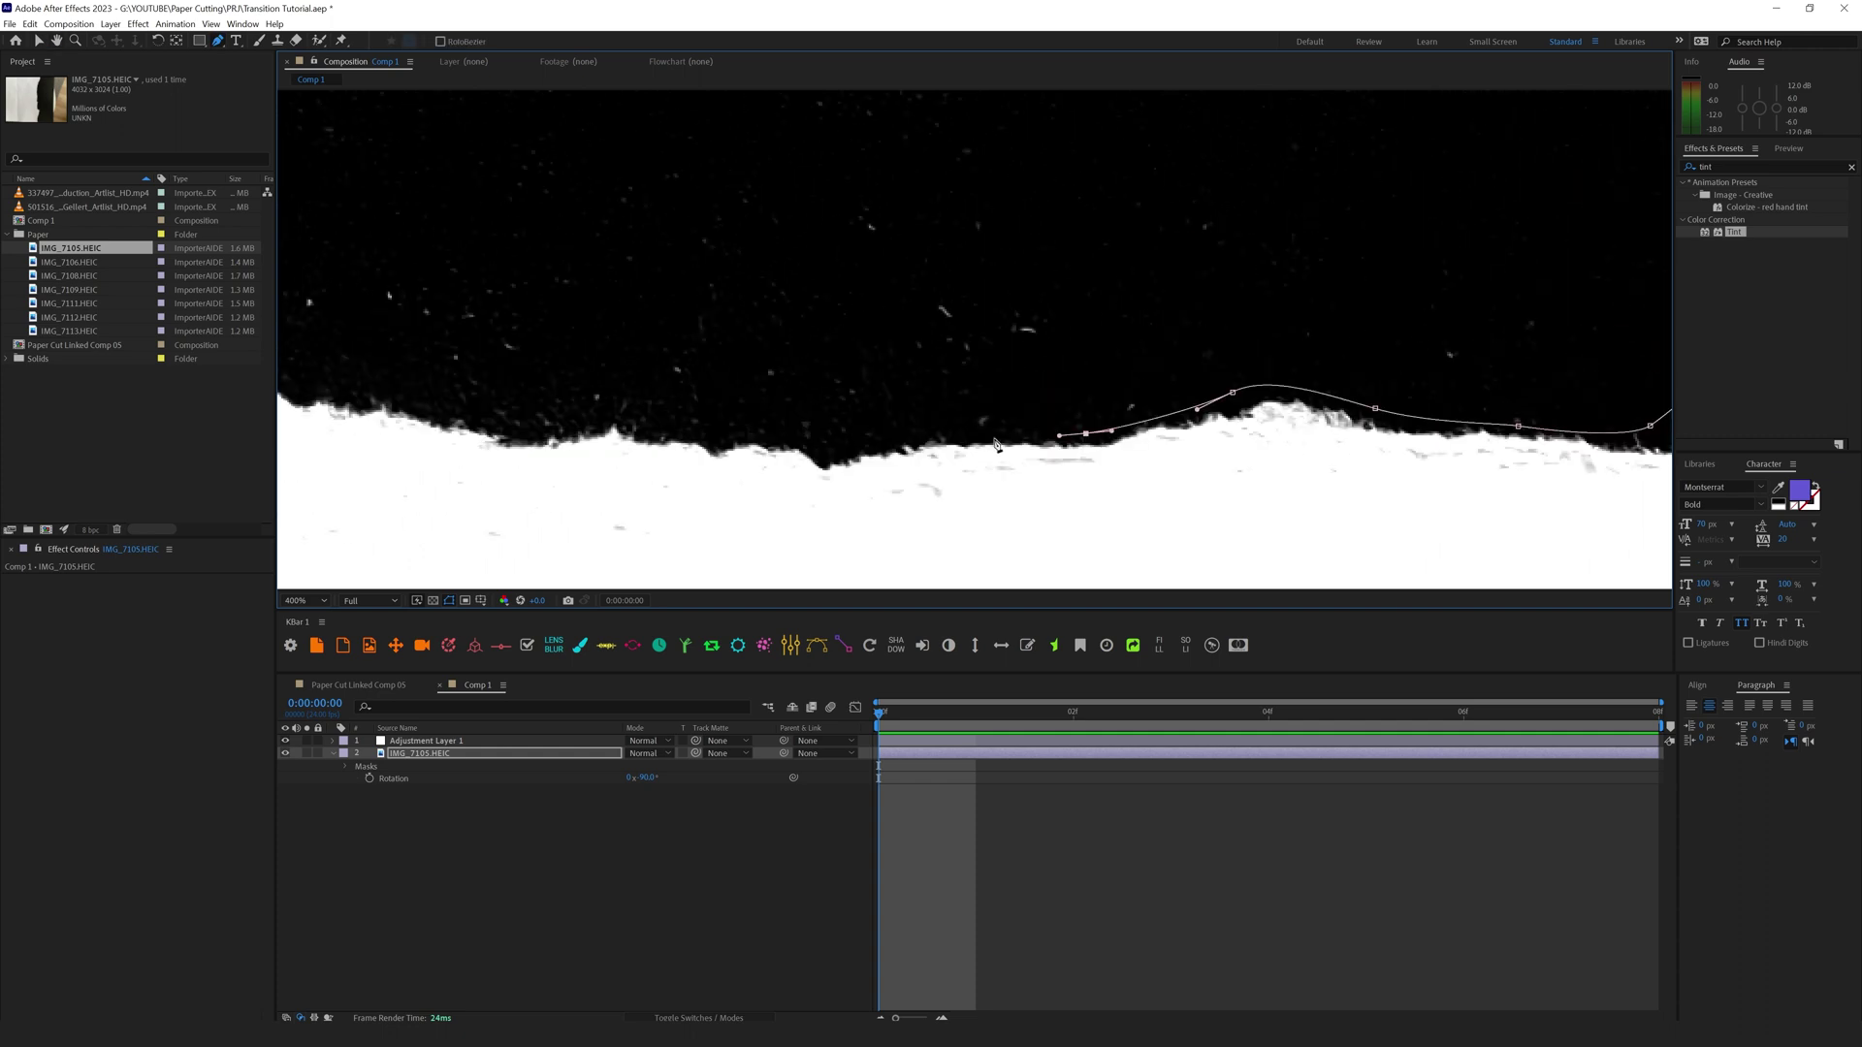
{"action": "left_click_drag", "start_coordinate": [949, 433], "coordinate": [916, 435]}
{"action": "left_click_drag", "start_coordinate": [800, 439], "coordinate": [573, 425]}
{"action": "left_click_drag", "start_coordinate": [508, 433], "coordinate": [503, 431]}
{"action": "left_click_drag", "start_coordinate": [621, 412], "coordinate": [1089, 478]}
{"action": "scroll", "coordinate": [1088, 478], "scroll_direction": "down", "scroll_amount": 8}
{"action": "left_click", "coordinate": [1231, 865]}
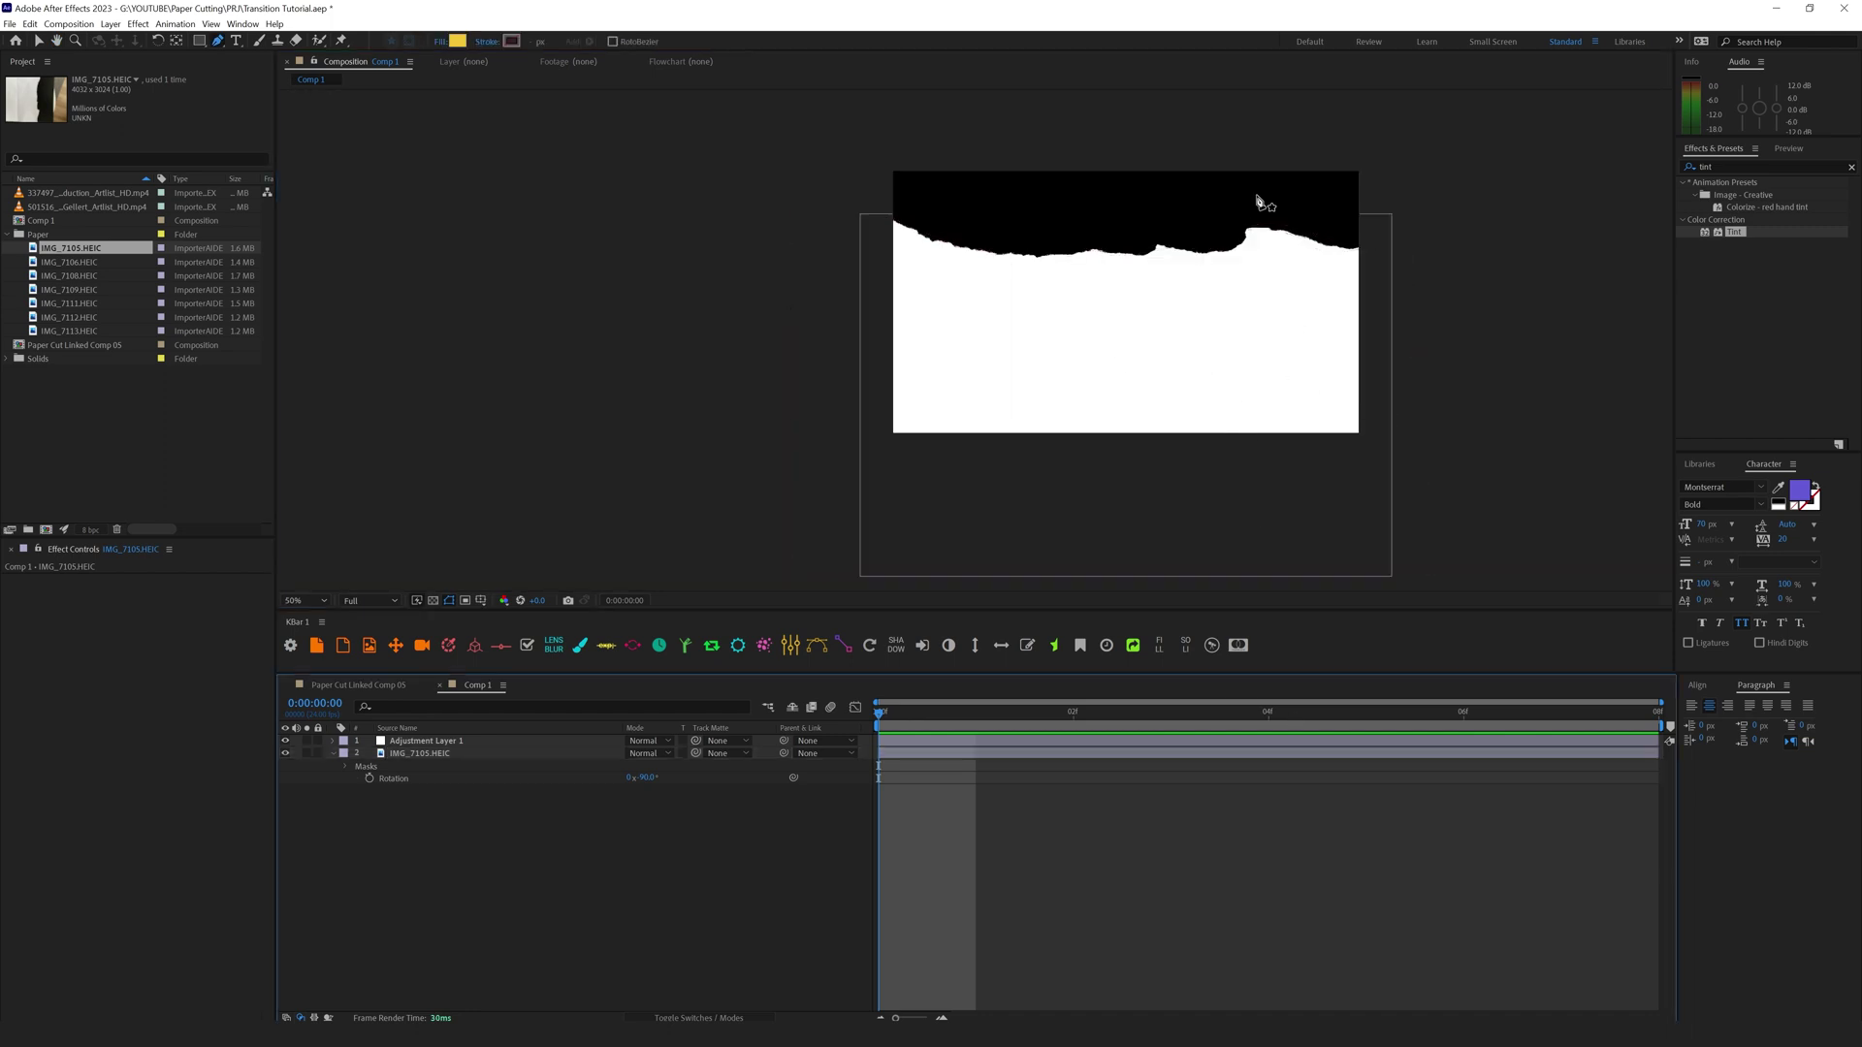
{"action": "scroll", "coordinate": [1289, 320], "scroll_direction": "up", "scroll_amount": 4}
{"action": "left_click_drag", "start_coordinate": [1160, 180], "coordinate": [918, 389]}
{"action": "scroll", "coordinate": [820, 317], "scroll_direction": "up", "scroll_amount": 1}
{"action": "scroll", "coordinate": [820, 317], "scroll_direction": "down", "scroll_amount": 2}
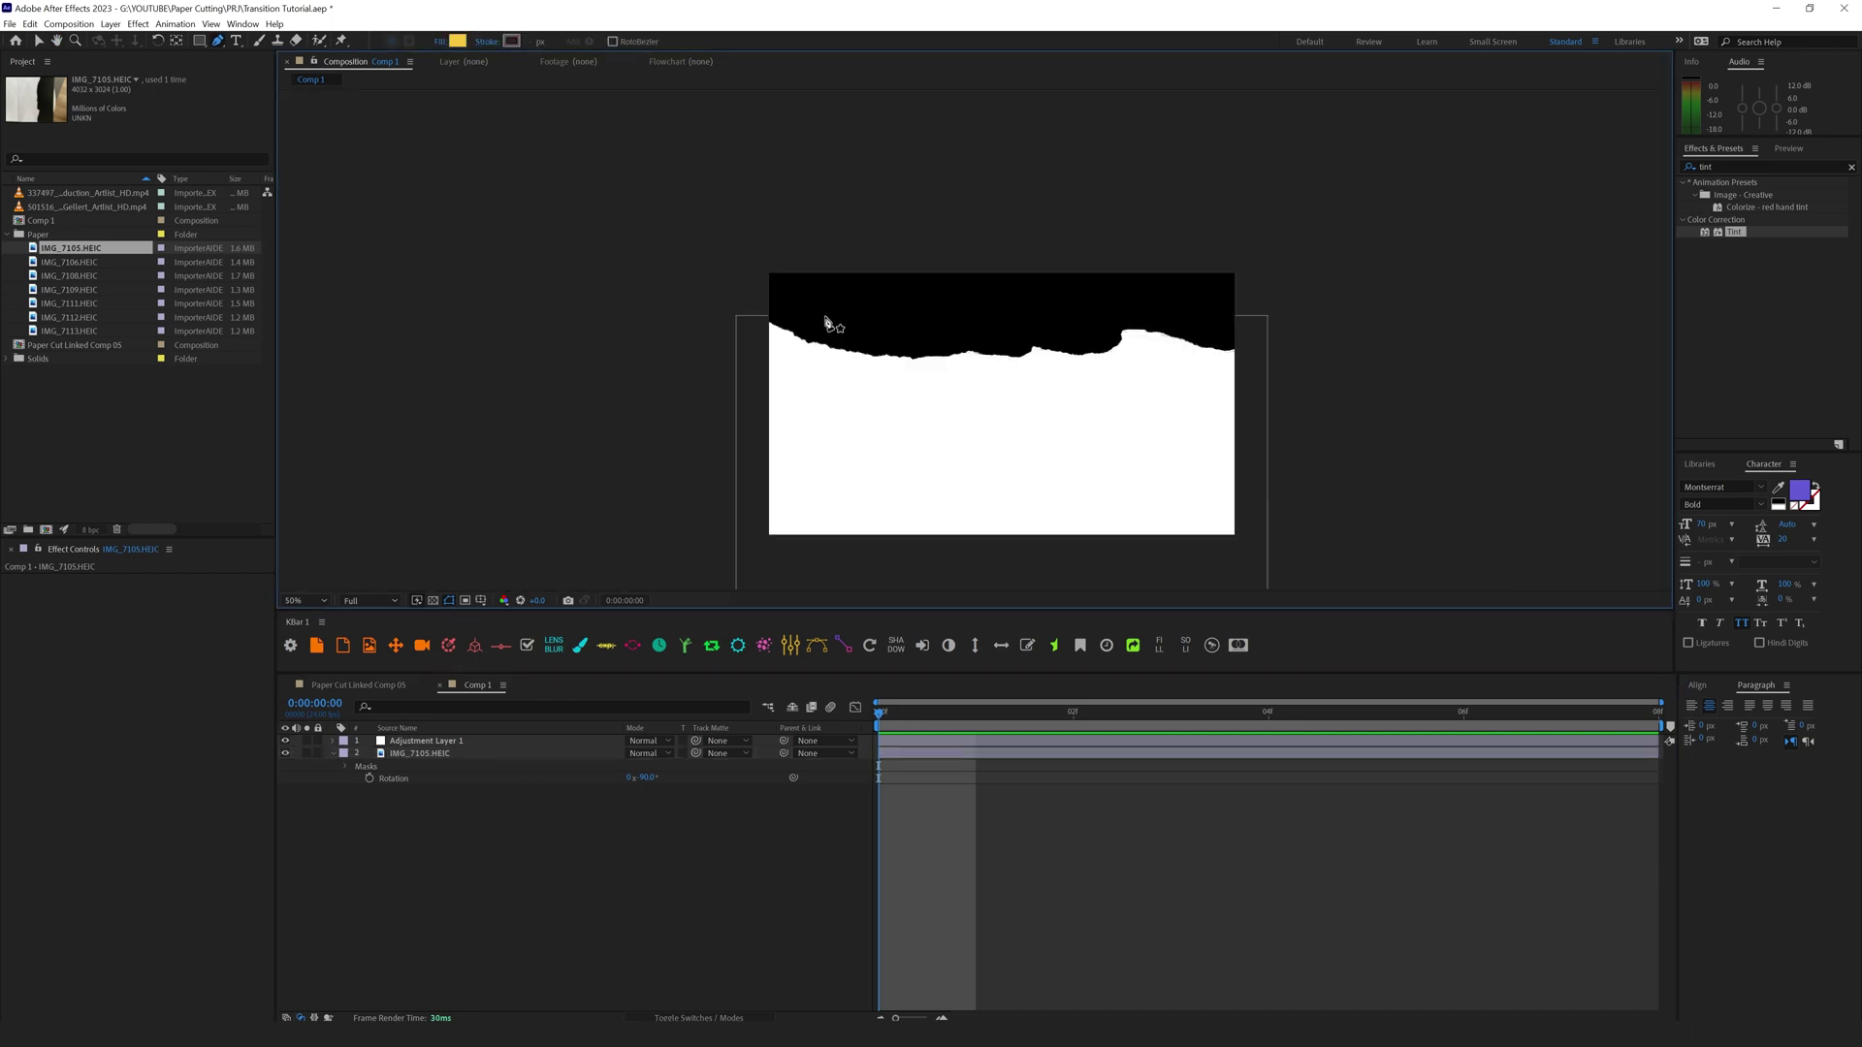
Step: Move the masked IMG_7105.HEIC layer up until its torn edge just enters the frame's upper border, and lock the adjustment layer
{"action": "key", "text": "v"}
{"action": "left_click", "coordinate": [906, 755]}
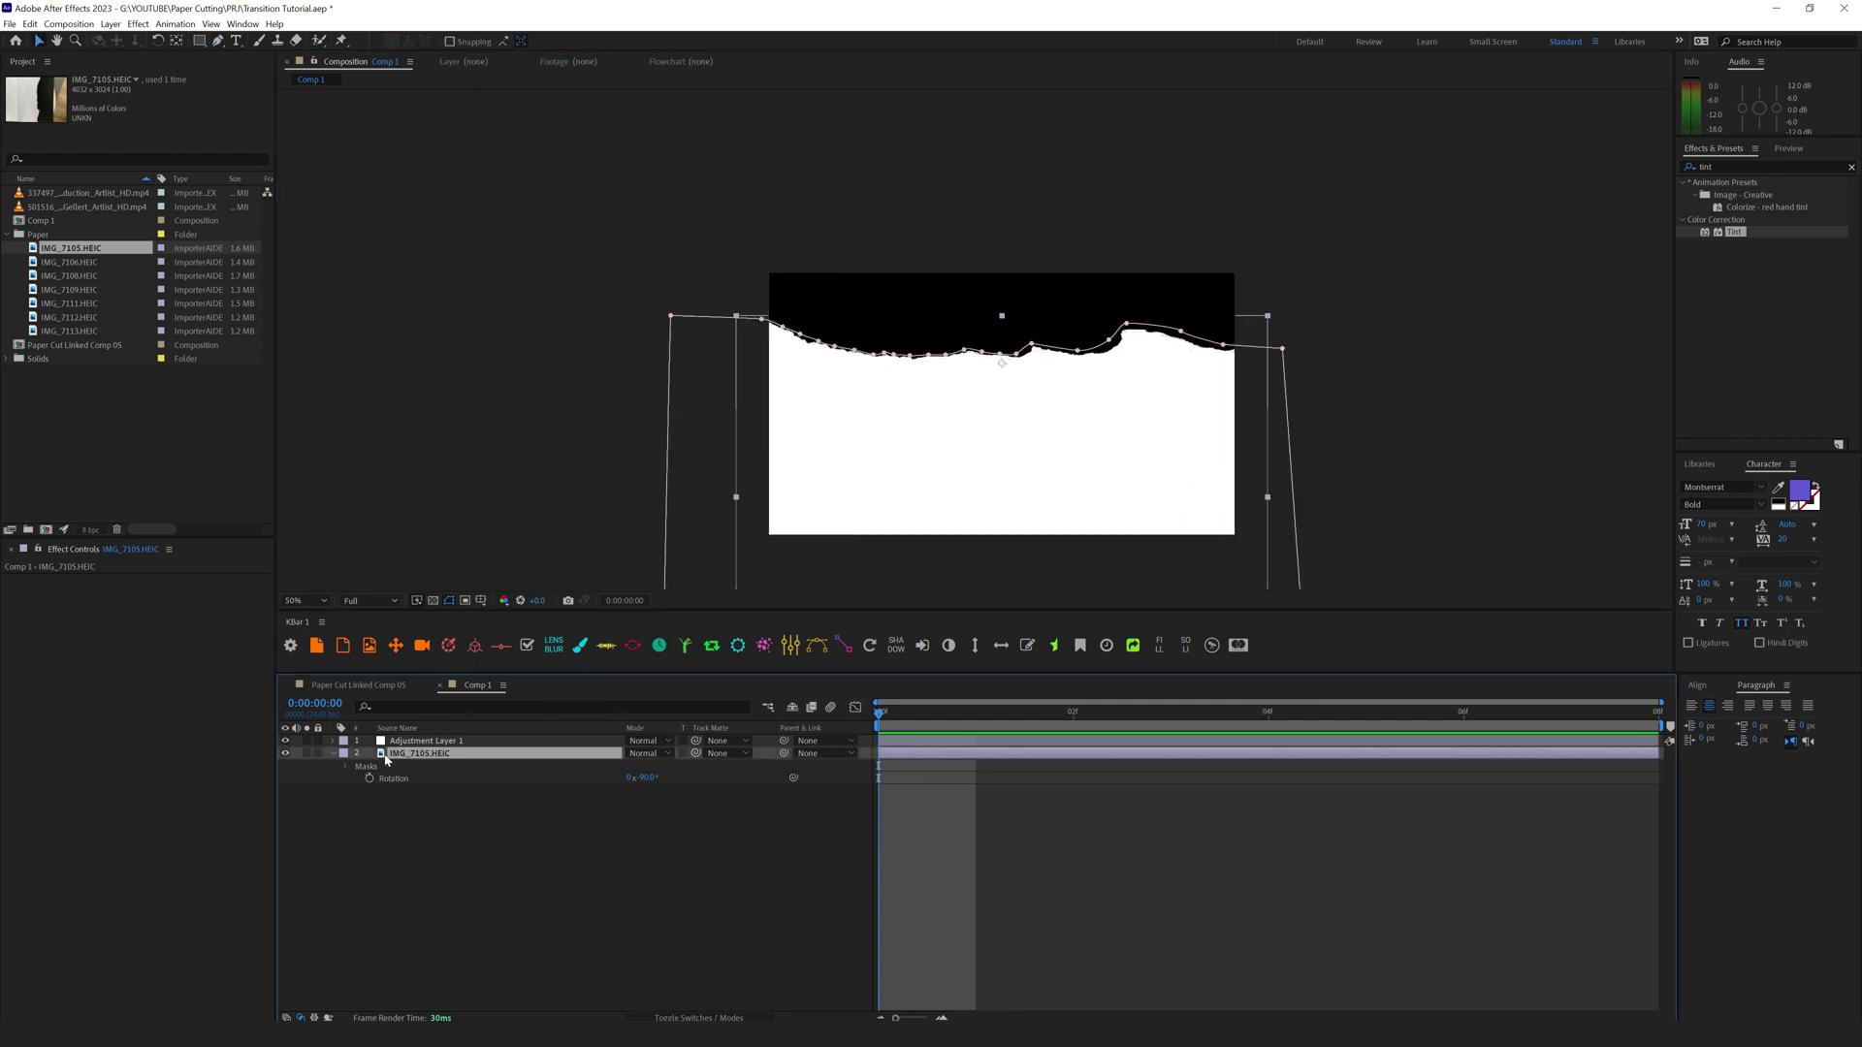
{"action": "left_click_drag", "start_coordinate": [973, 473], "coordinate": [974, 407]}
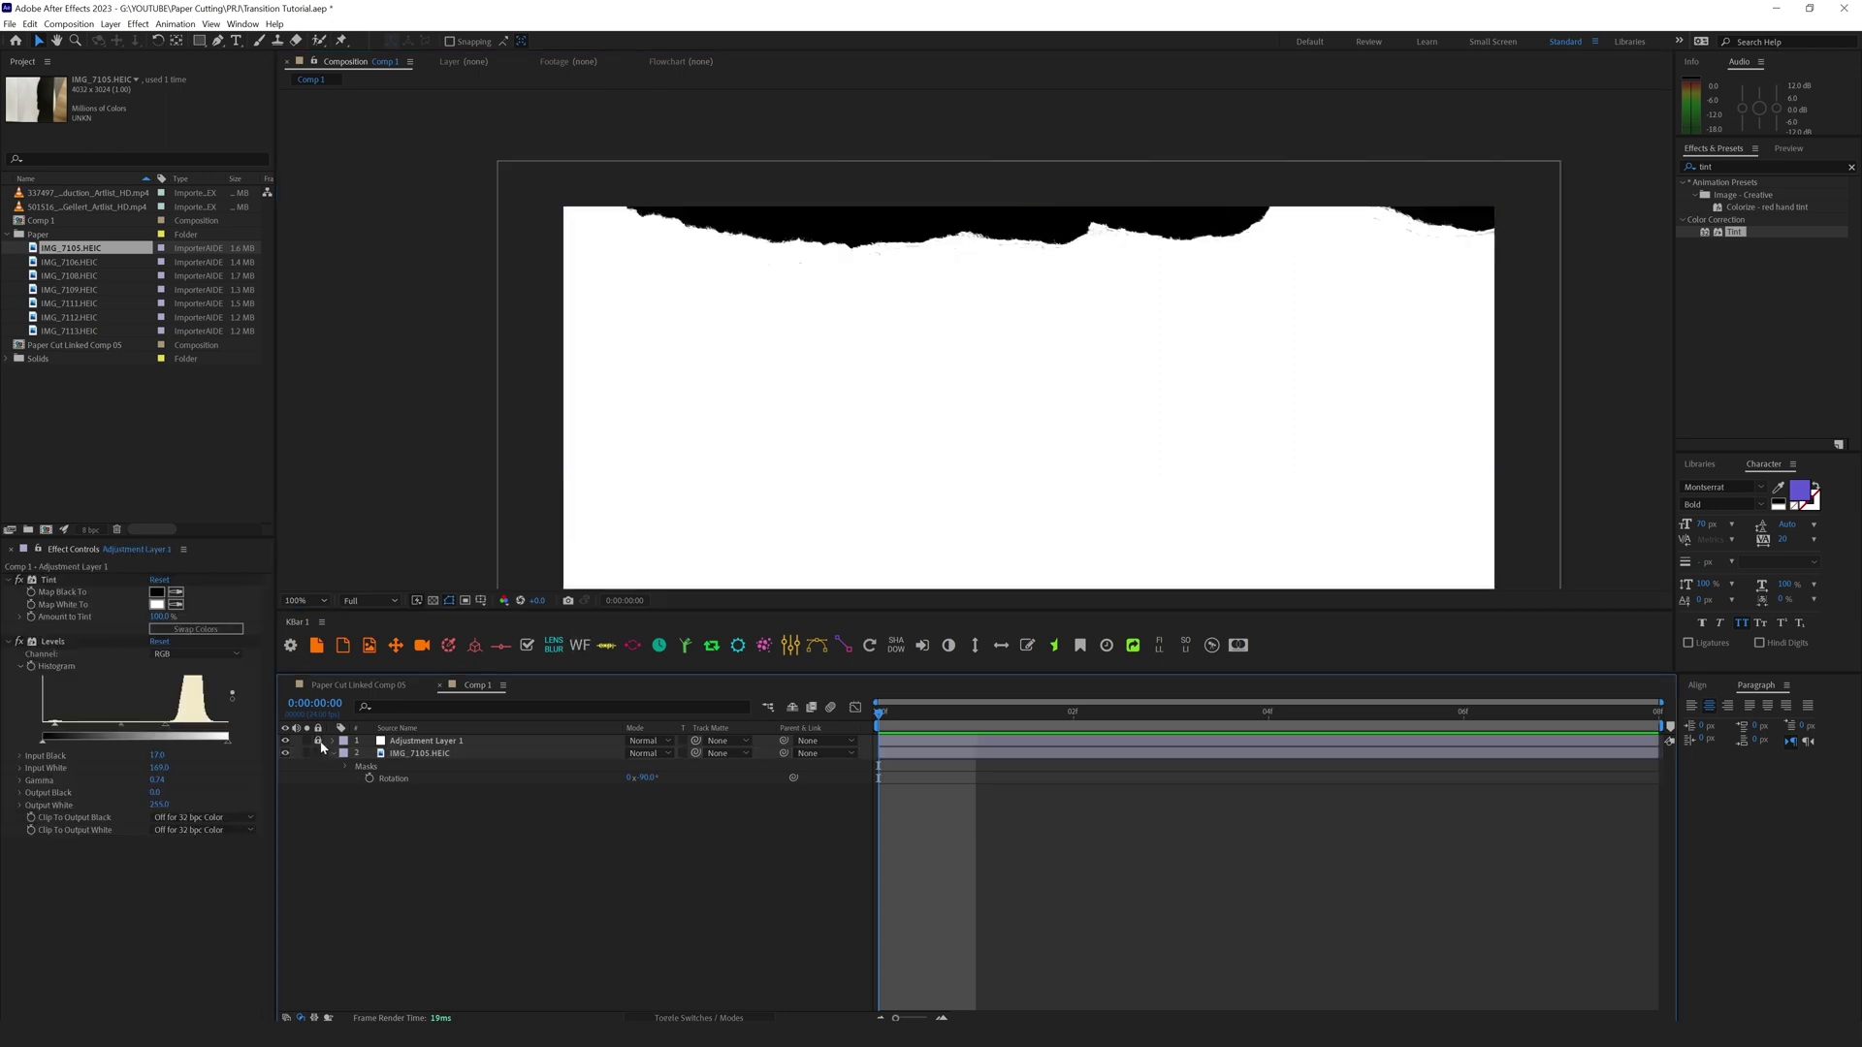
{"action": "left_click", "coordinate": [388, 754]}
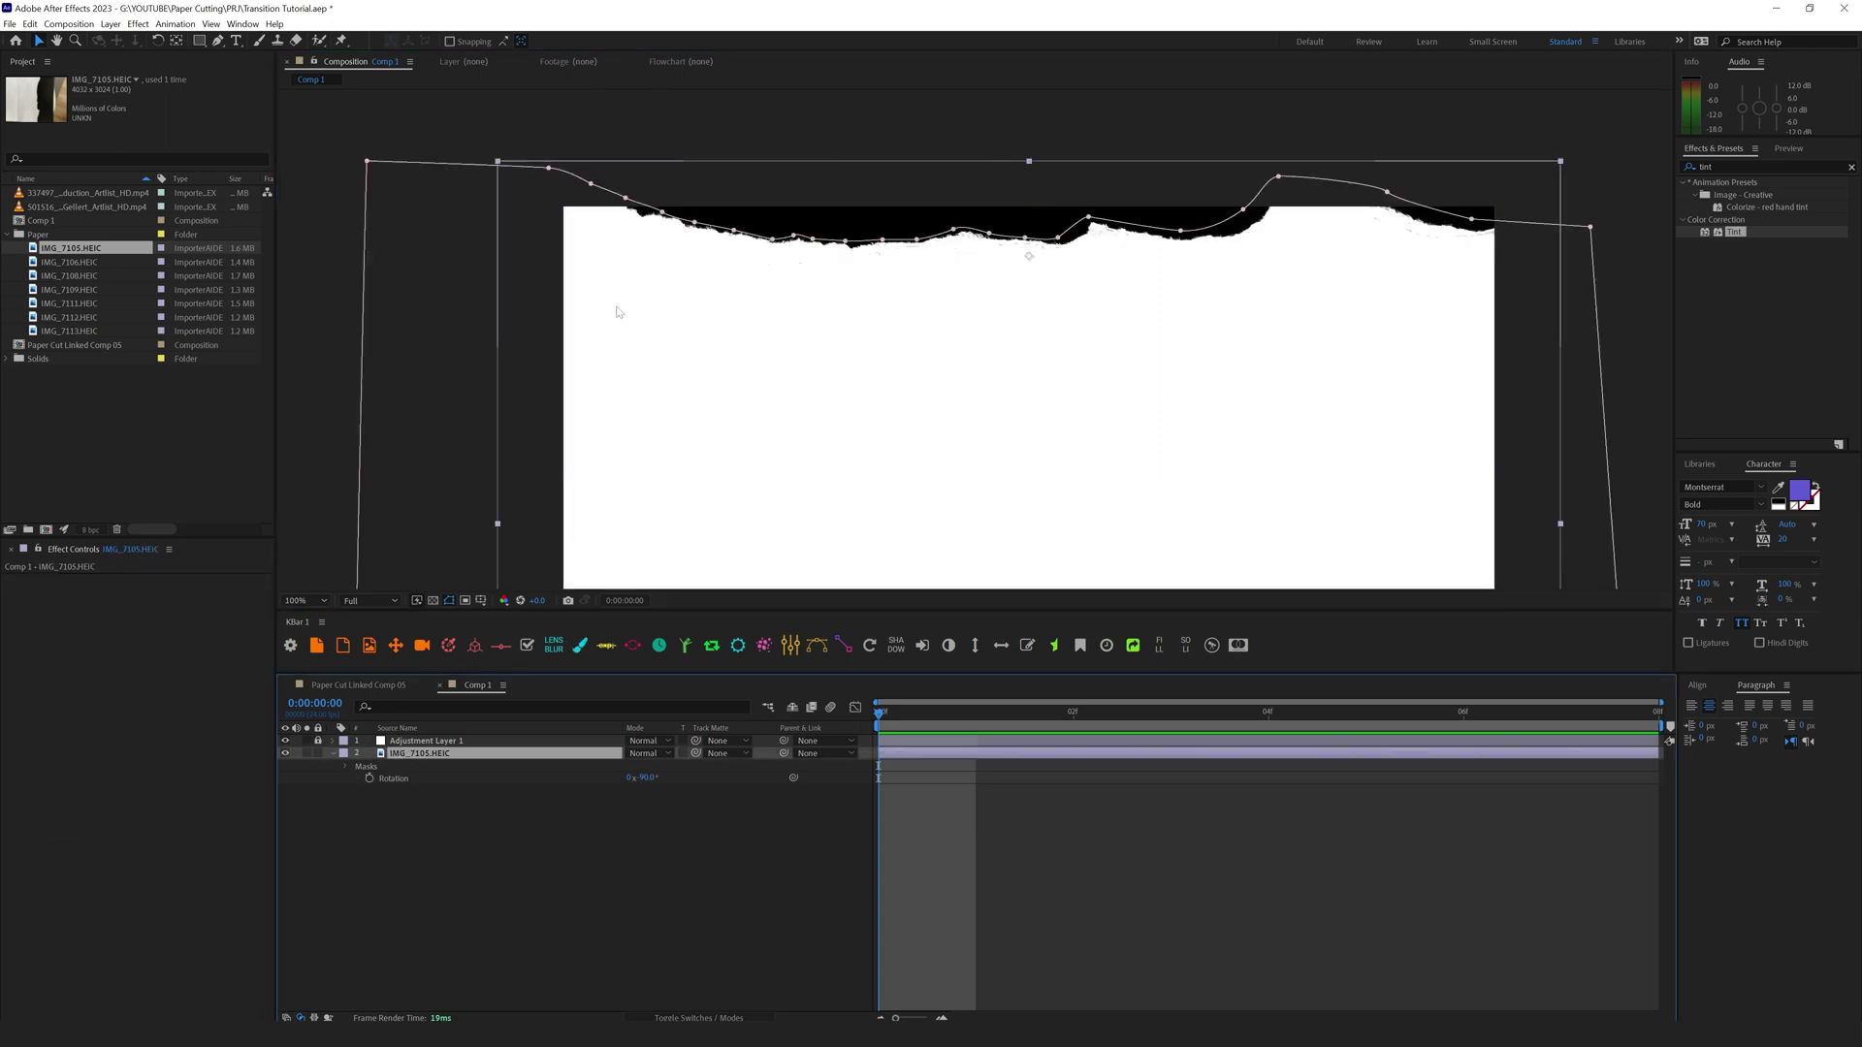
{"action": "key", "text": "comma"}
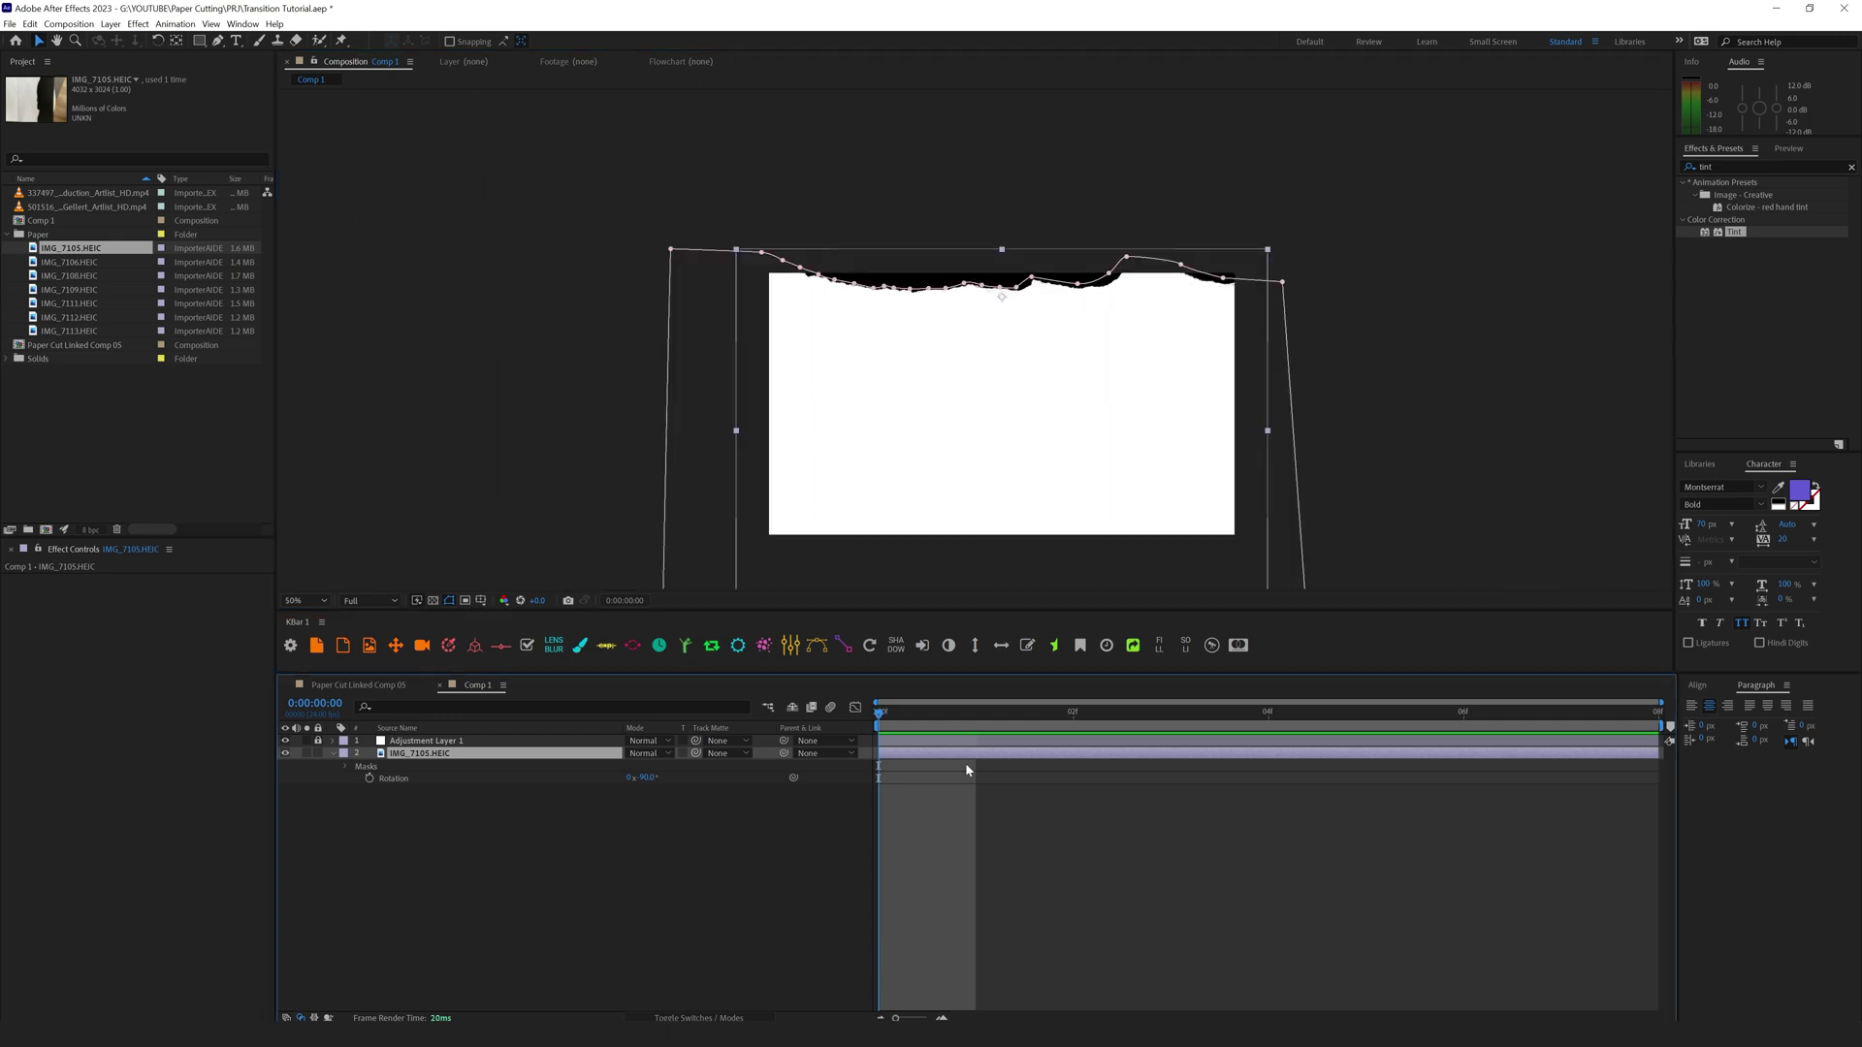
Step: Trim the IMG_7105.HEIC layer to one frame, duplicate it and place the copy directly after it at frame 1
{"action": "key", "text": "alt+bracketright"}
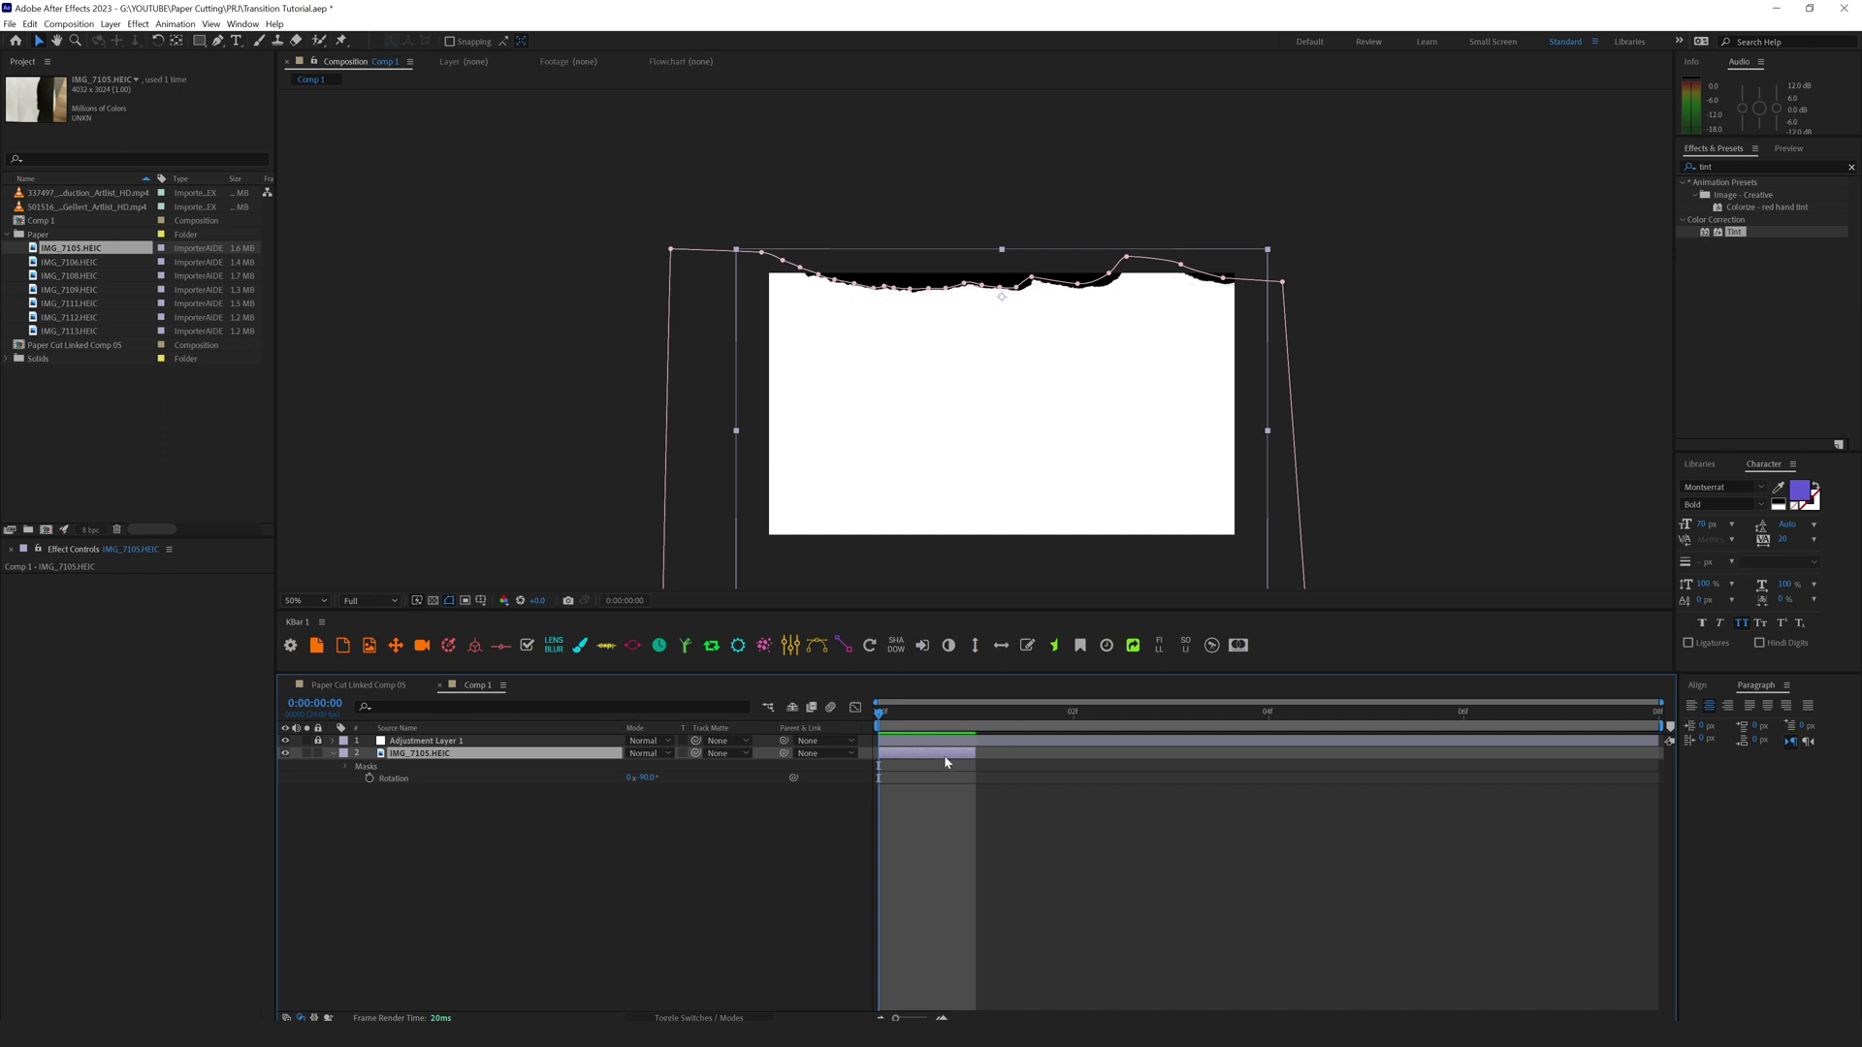
{"action": "key", "text": "ctrl+d"}
{"action": "left_click_drag", "start_coordinate": [885, 753], "coordinate": [982, 755]}
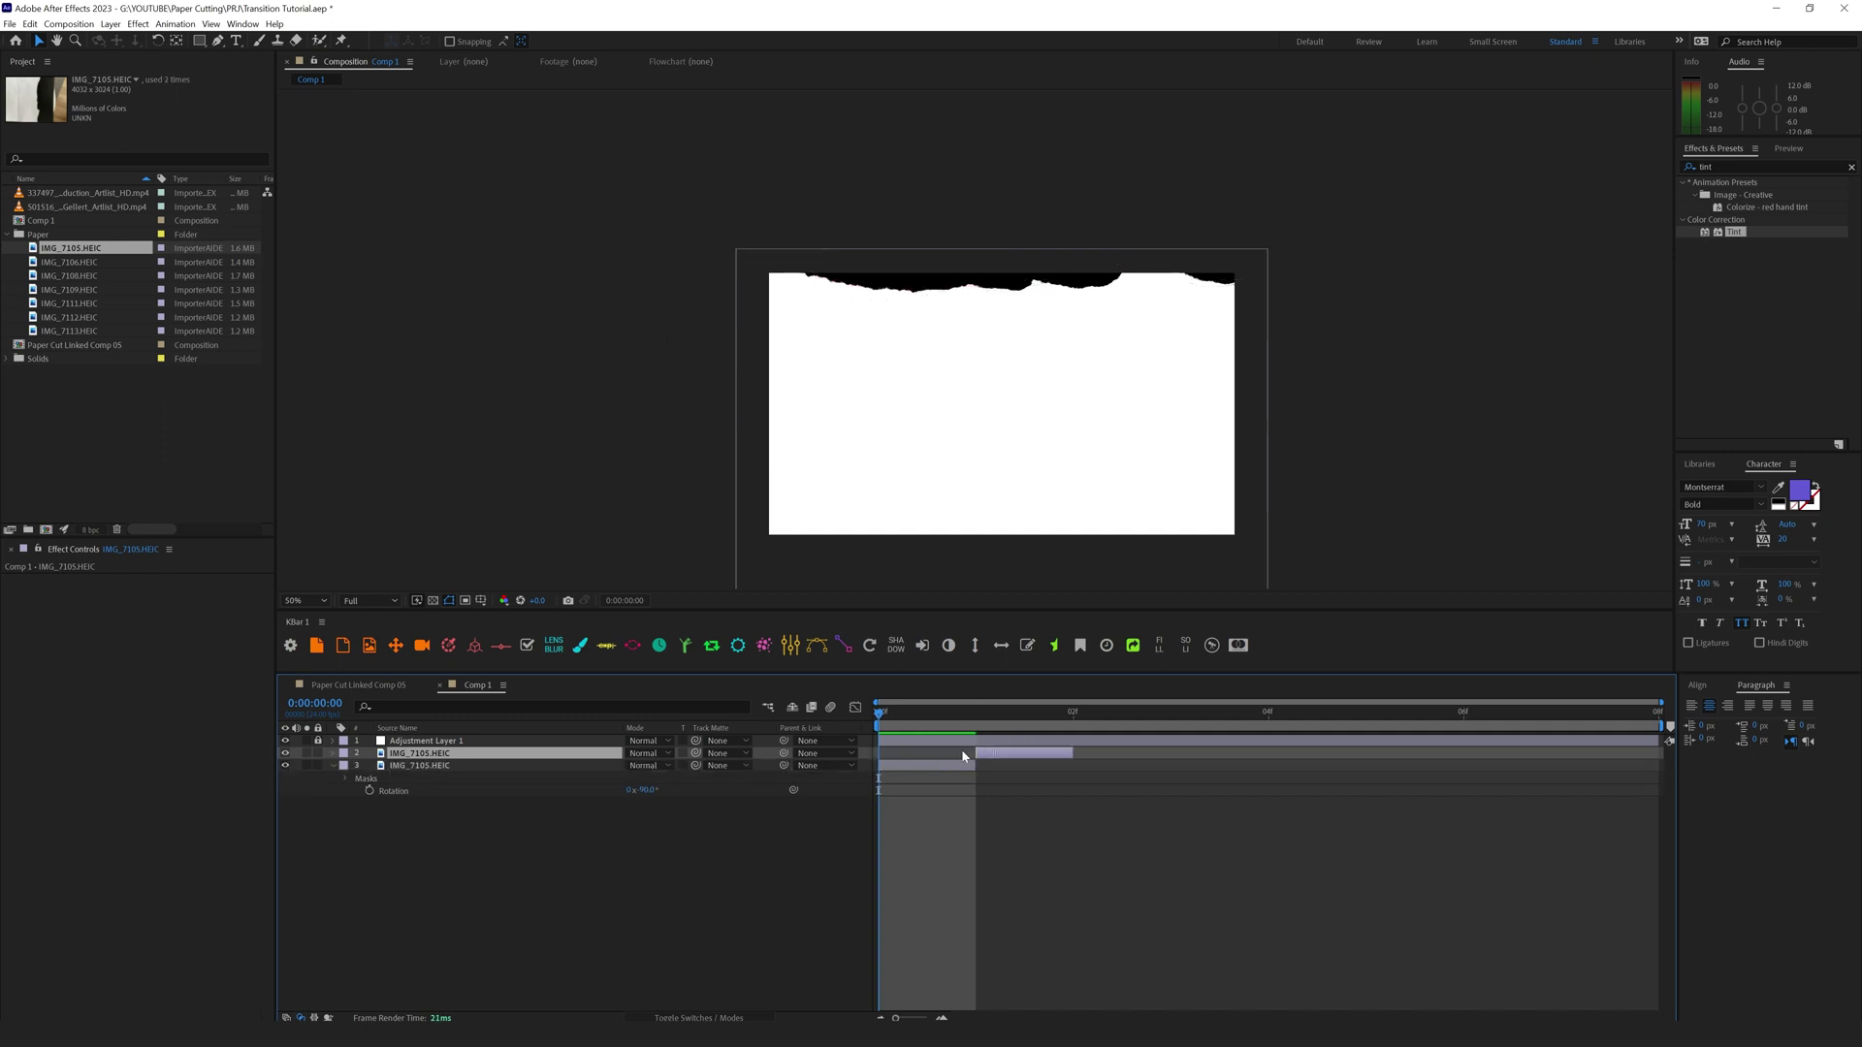
Step: At frame 1, remove the copy's mask, replace its source with IMG_7106.HEIC and move it down to expose the whole torn edge
{"action": "left_click", "coordinate": [980, 715]}
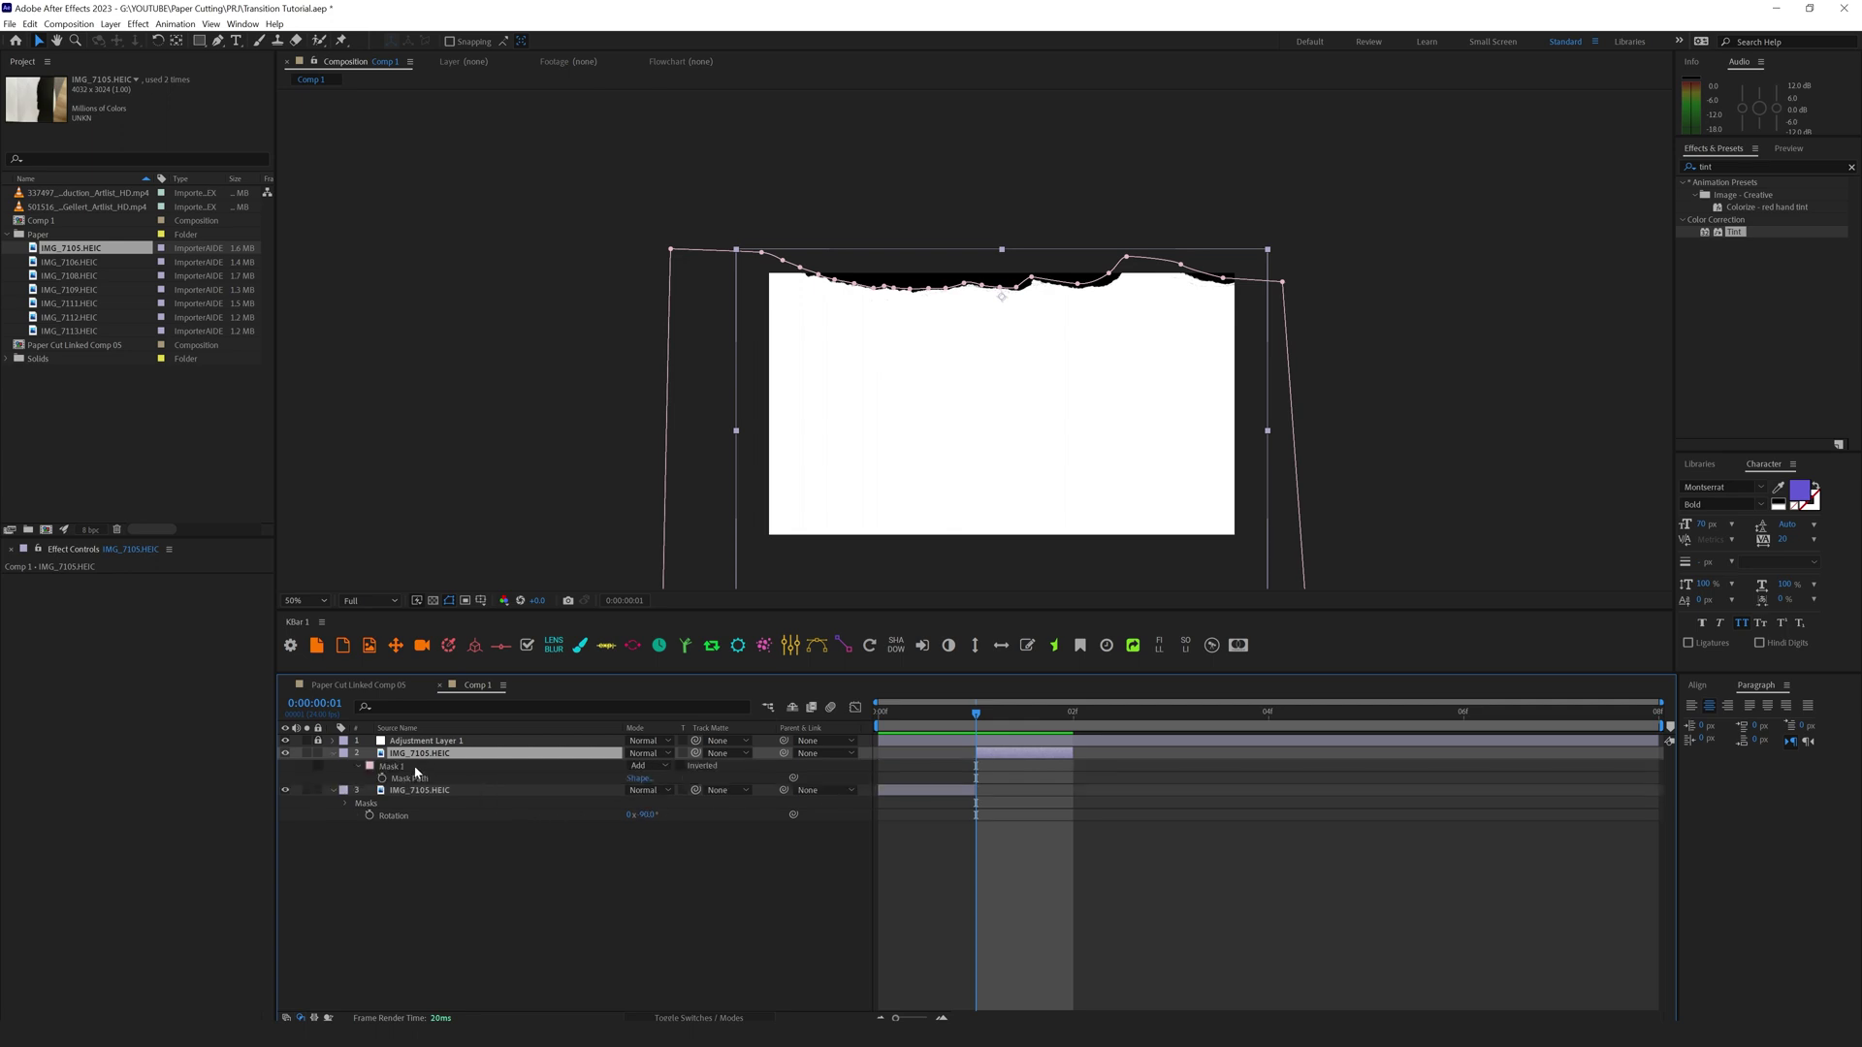
{"action": "left_click_drag", "start_coordinate": [71, 267], "coordinate": [1004, 759]}
{"action": "left_click_drag", "start_coordinate": [1100, 407], "coordinate": [1101, 427]}
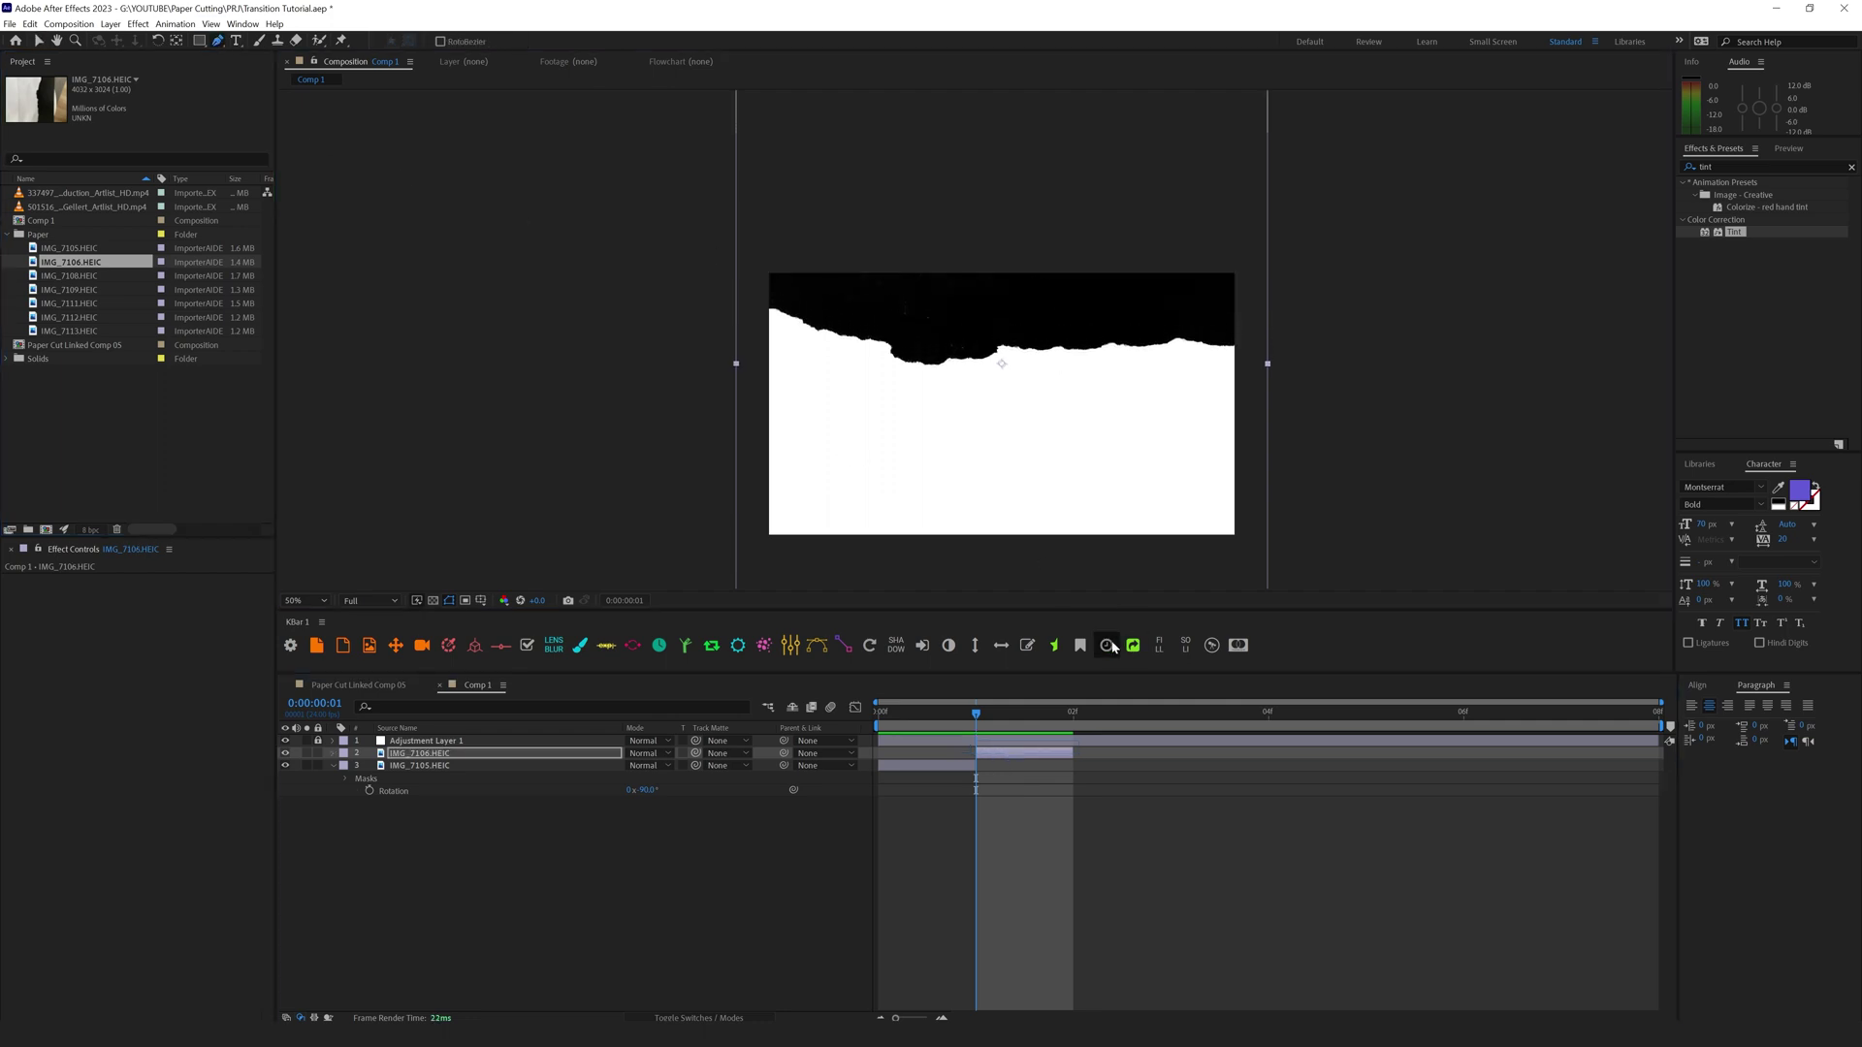
Step: Draw a closed Pen mask on the IMG_7106.HEIC layer along its torn edge and around the white paper, excluding the specks
{"action": "key", "text": "g"}
{"action": "key", "text": "period"}
{"action": "left_click", "coordinate": [1468, 342]}
{"action": "left_click", "coordinate": [1386, 322]}
{"action": "left_click", "coordinate": [1309, 338]}
{"action": "left_click", "coordinate": [1201, 334]}
{"action": "left_click_drag", "start_coordinate": [1184, 335], "coordinate": [1168, 337]}
{"action": "left_click_drag", "start_coordinate": [1093, 339], "coordinate": [1067, 339]}
{"action": "left_click_drag", "start_coordinate": [1021, 339], "coordinate": [1007, 347]}
{"action": "key", "text": "period"}
{"action": "left_click", "coordinate": [881, 392]}
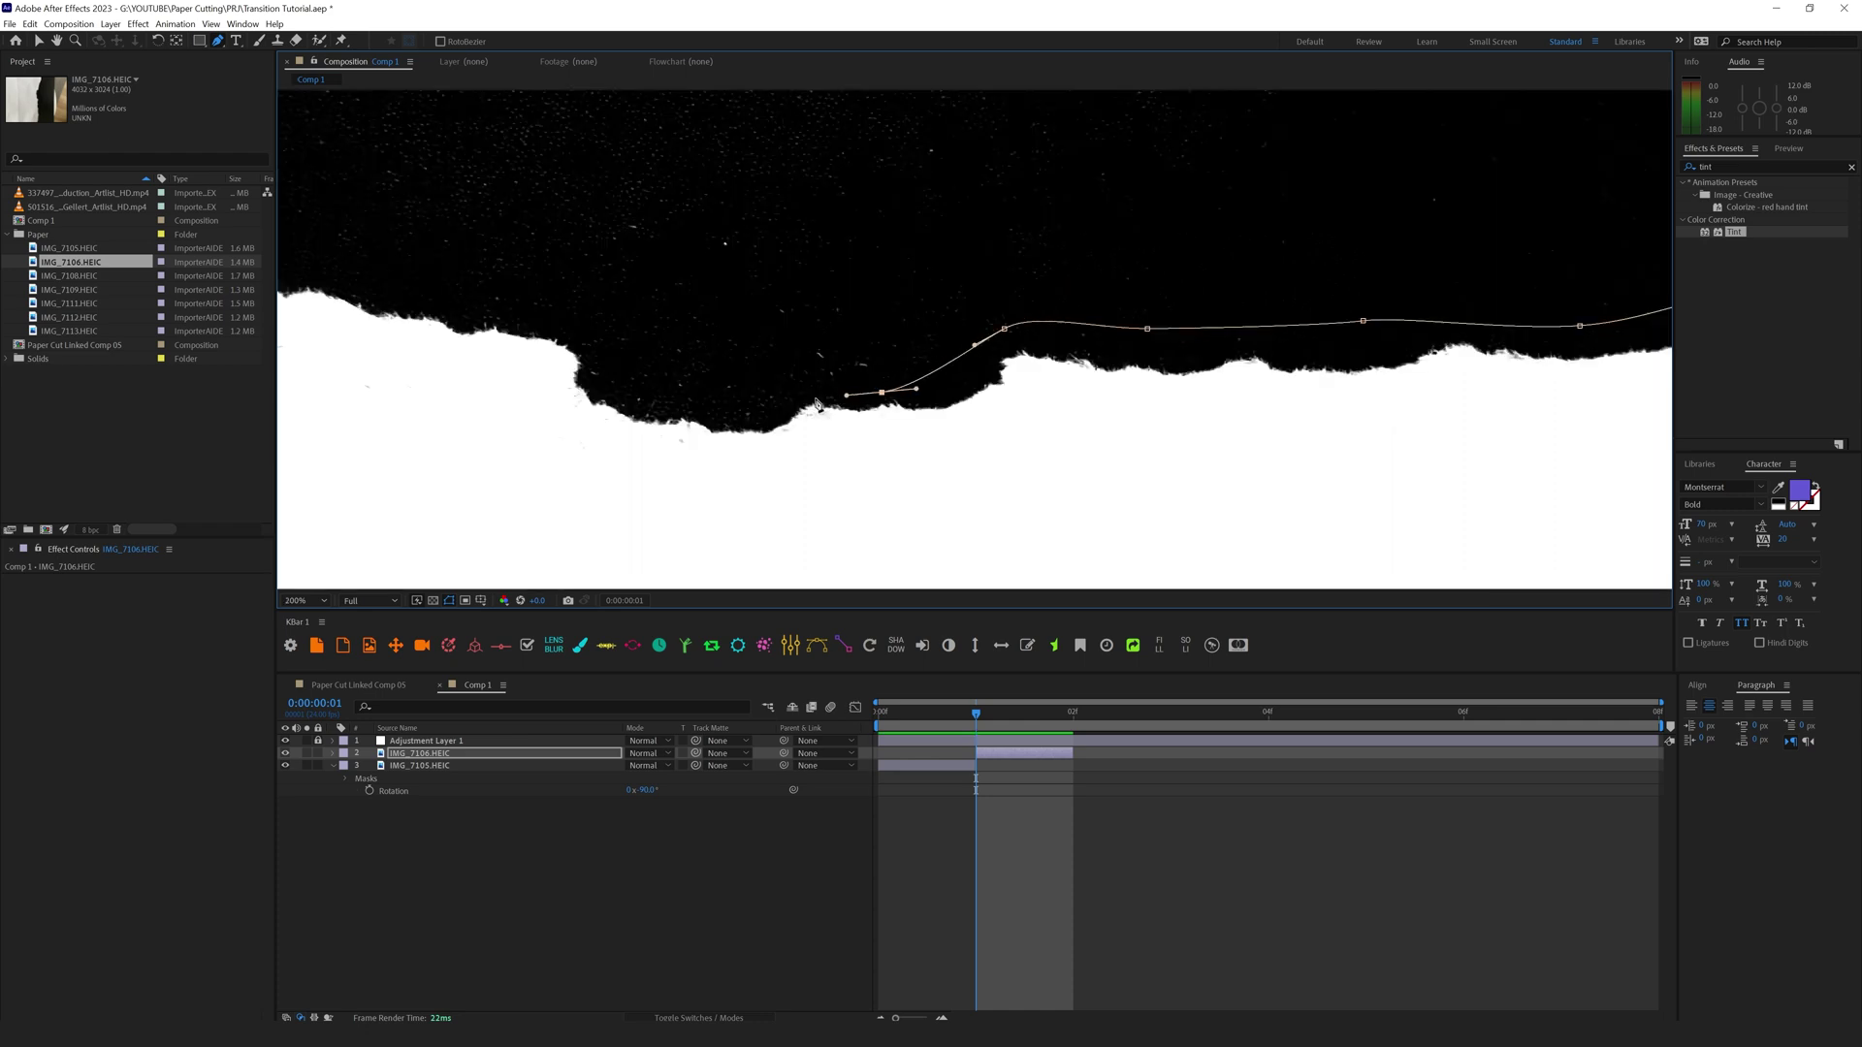
{"action": "left_click", "coordinate": [765, 418]}
{"action": "left_click_drag", "start_coordinate": [687, 413], "coordinate": [704, 361]}
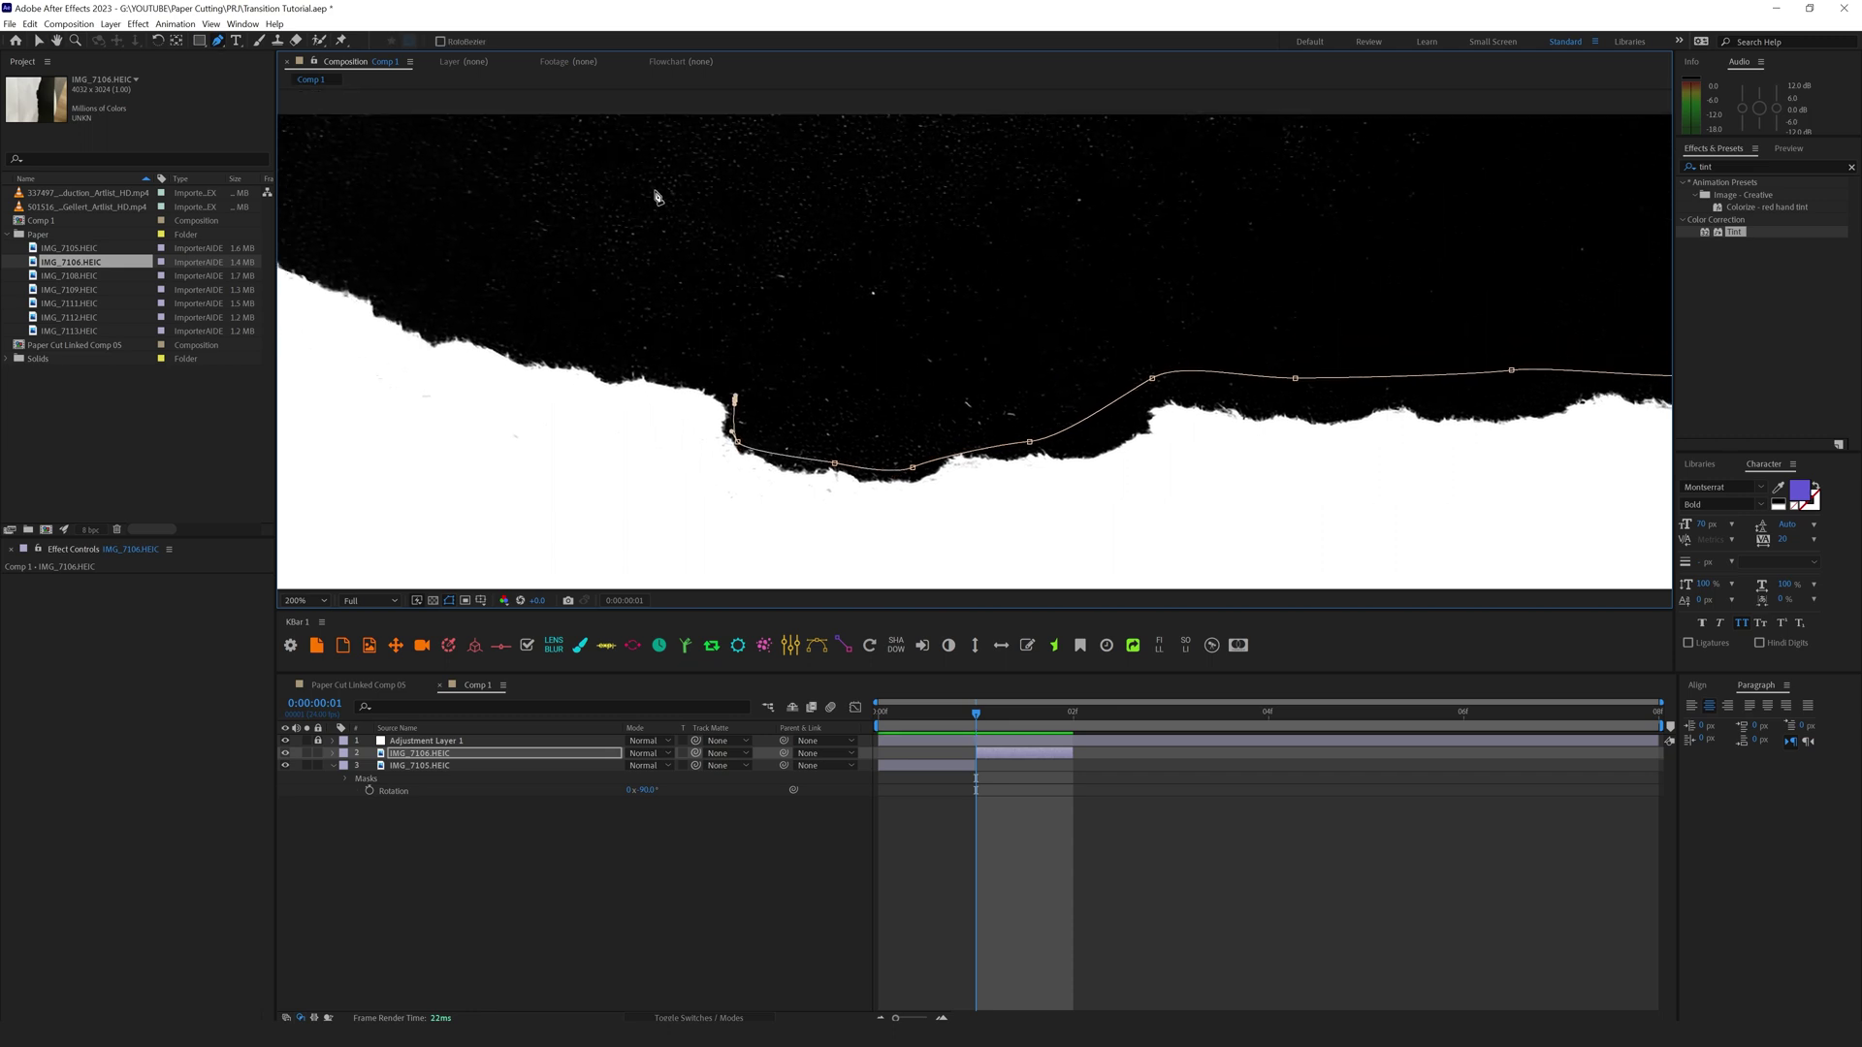
{"action": "left_click_drag", "start_coordinate": [665, 282], "coordinate": [907, 354]}
{"action": "left_click", "coordinate": [951, 460]}
{"action": "left_click", "coordinate": [860, 440]}
{"action": "left_click", "coordinate": [722, 404]}
{"action": "left_click", "coordinate": [595, 352]}
{"action": "left_click_drag", "start_coordinate": [493, 317], "coordinate": [388, 313]}
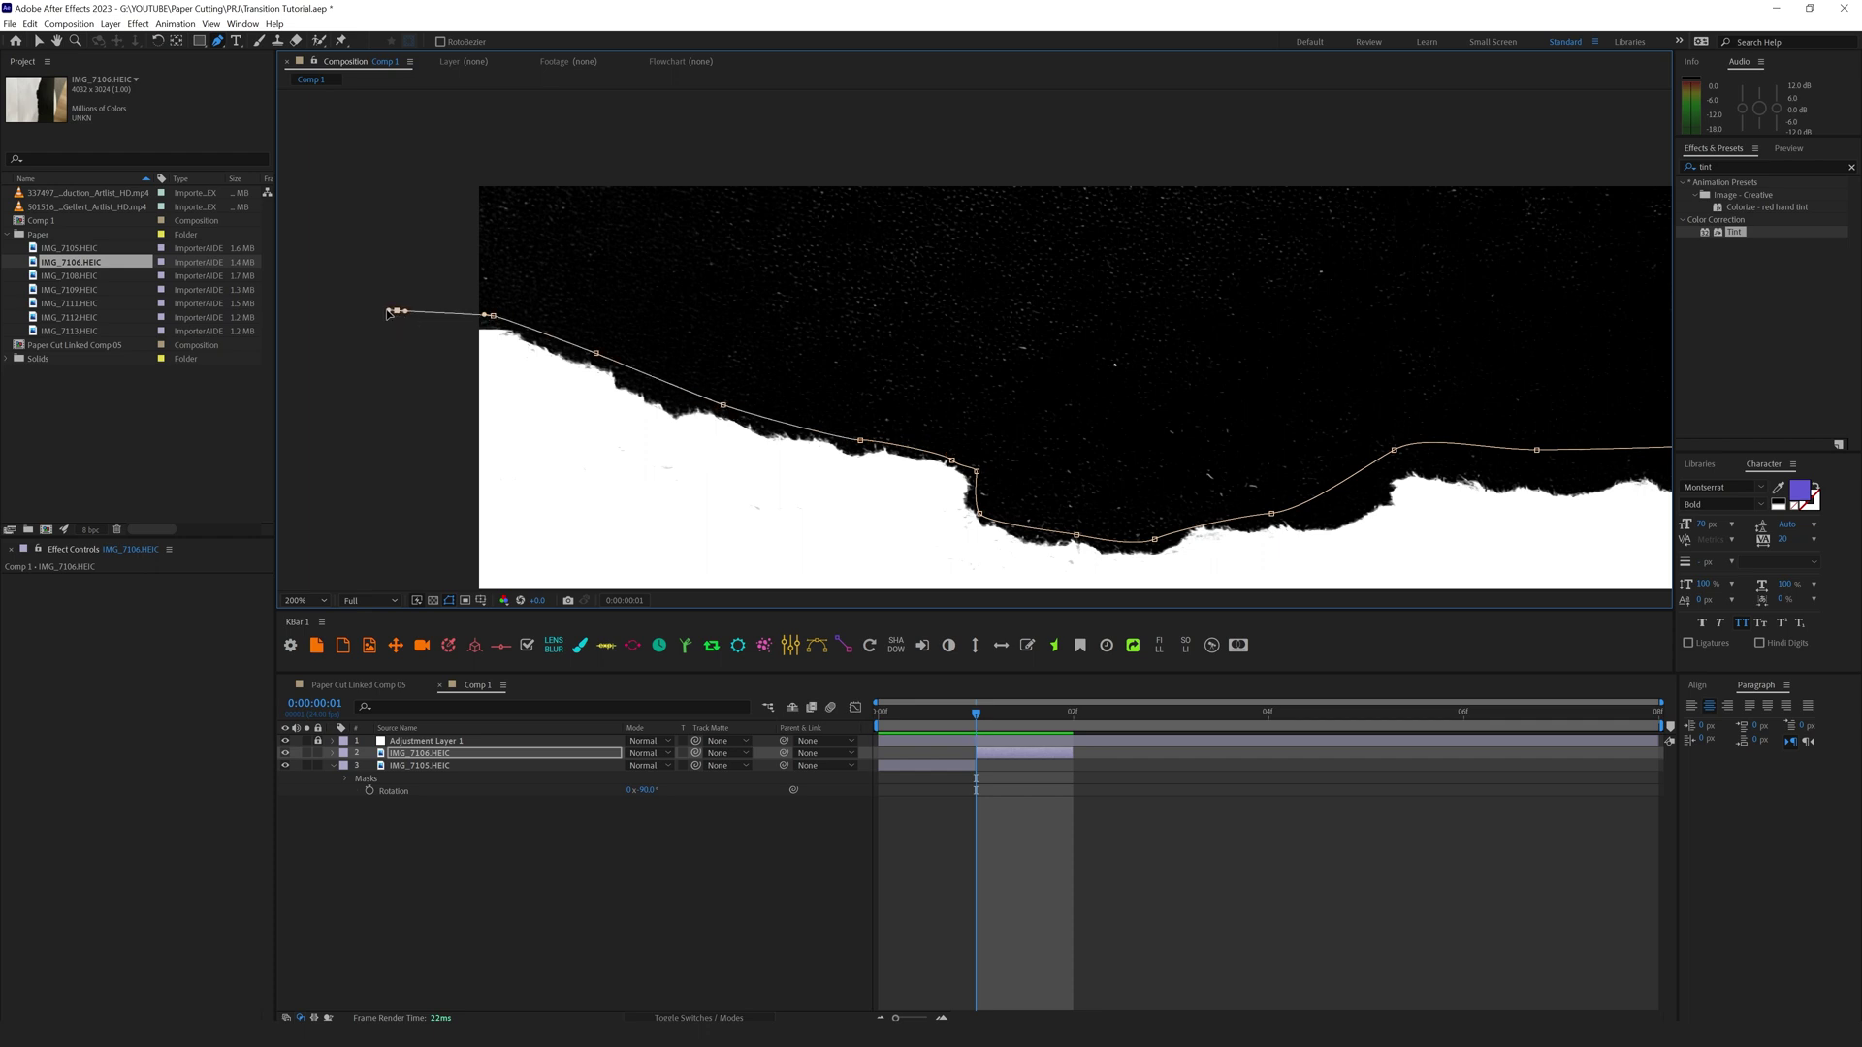
{"action": "scroll", "coordinate": [433, 375], "scroll_direction": "down", "scroll_amount": 2}
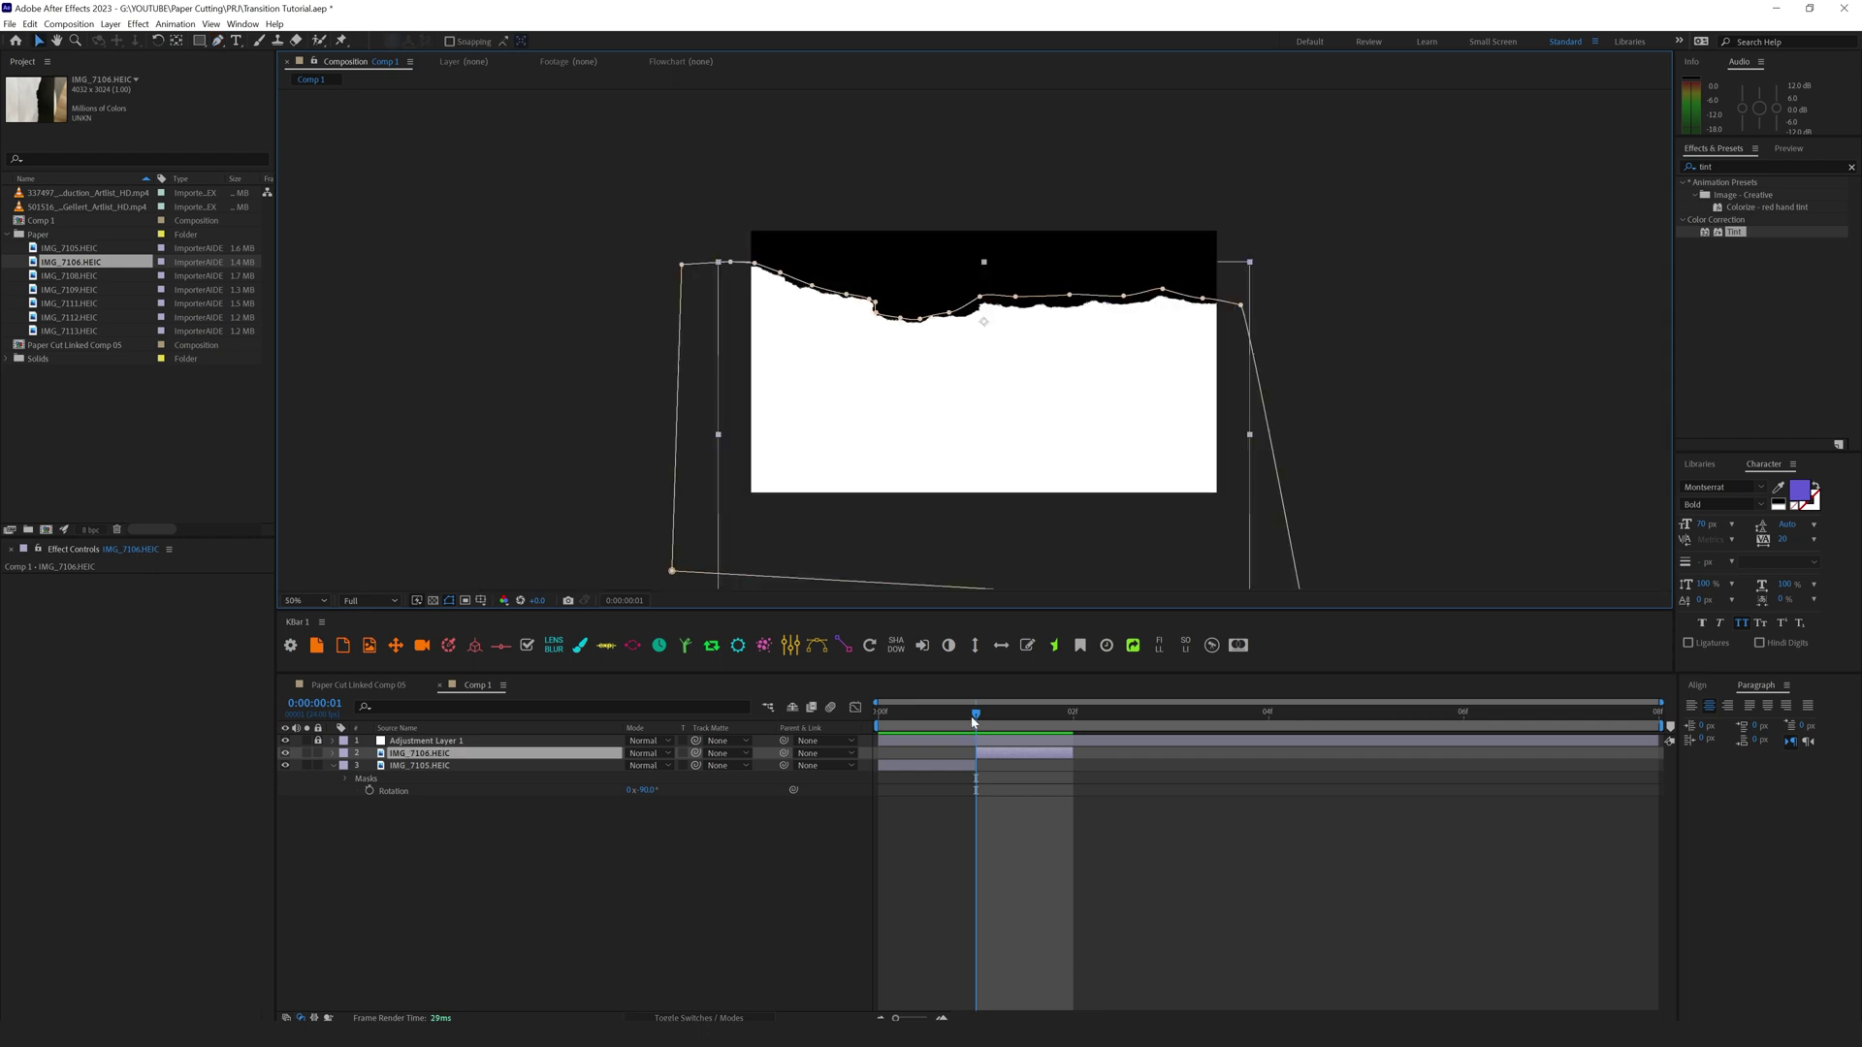
Step: Raise the masked IMG_7106.HEIC layer toward the frame's upper border, and place a duplicate of it at frame 2
{"action": "mouse_move", "coordinate": [974, 715]}
{"action": "left_mouse_down"}
{"action": "mouse_move", "coordinate": [860, 723]}
{"action": "mouse_move", "coordinate": [965, 722]}
{"action": "left_mouse_up"}
{"action": "left_click_drag", "start_coordinate": [1045, 372], "coordinate": [1046, 317]}
{"action": "left_click", "coordinate": [1024, 754]}
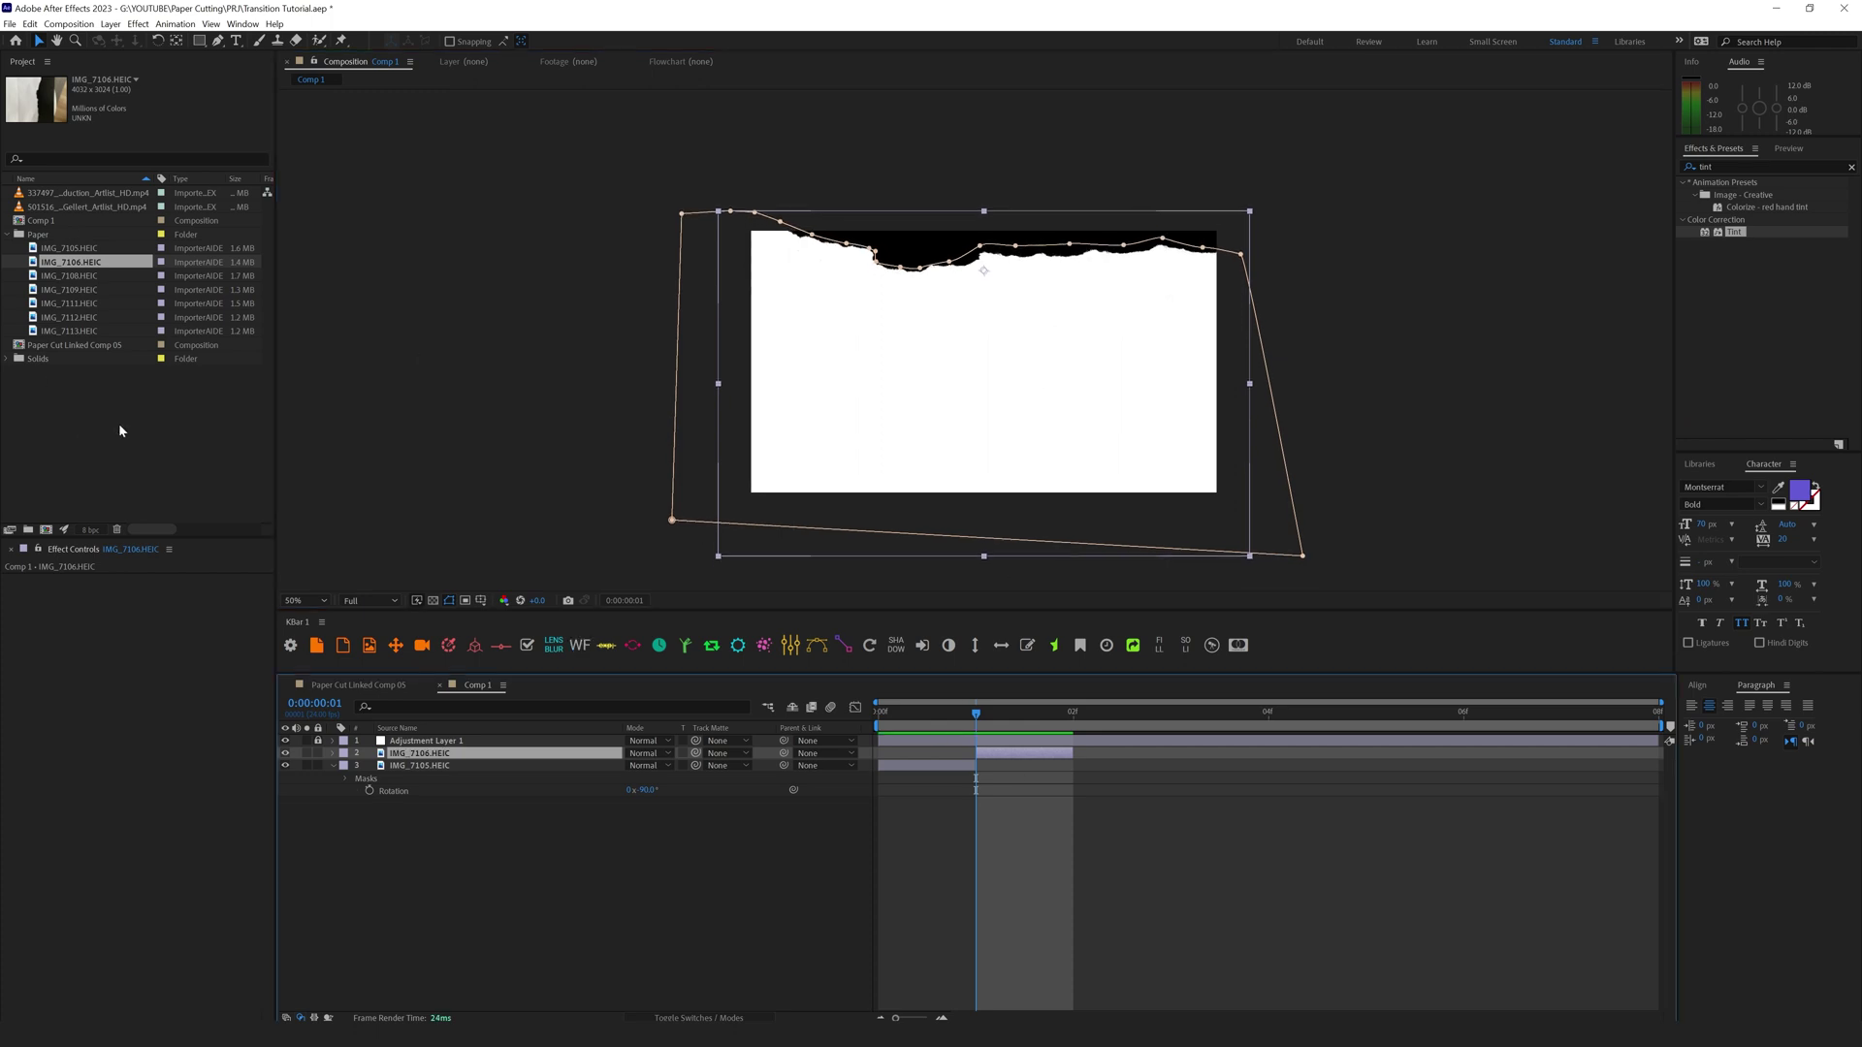
{"action": "key", "text": "ctrl+d"}
{"action": "left_click_drag", "start_coordinate": [1038, 756], "coordinate": [1091, 756]}
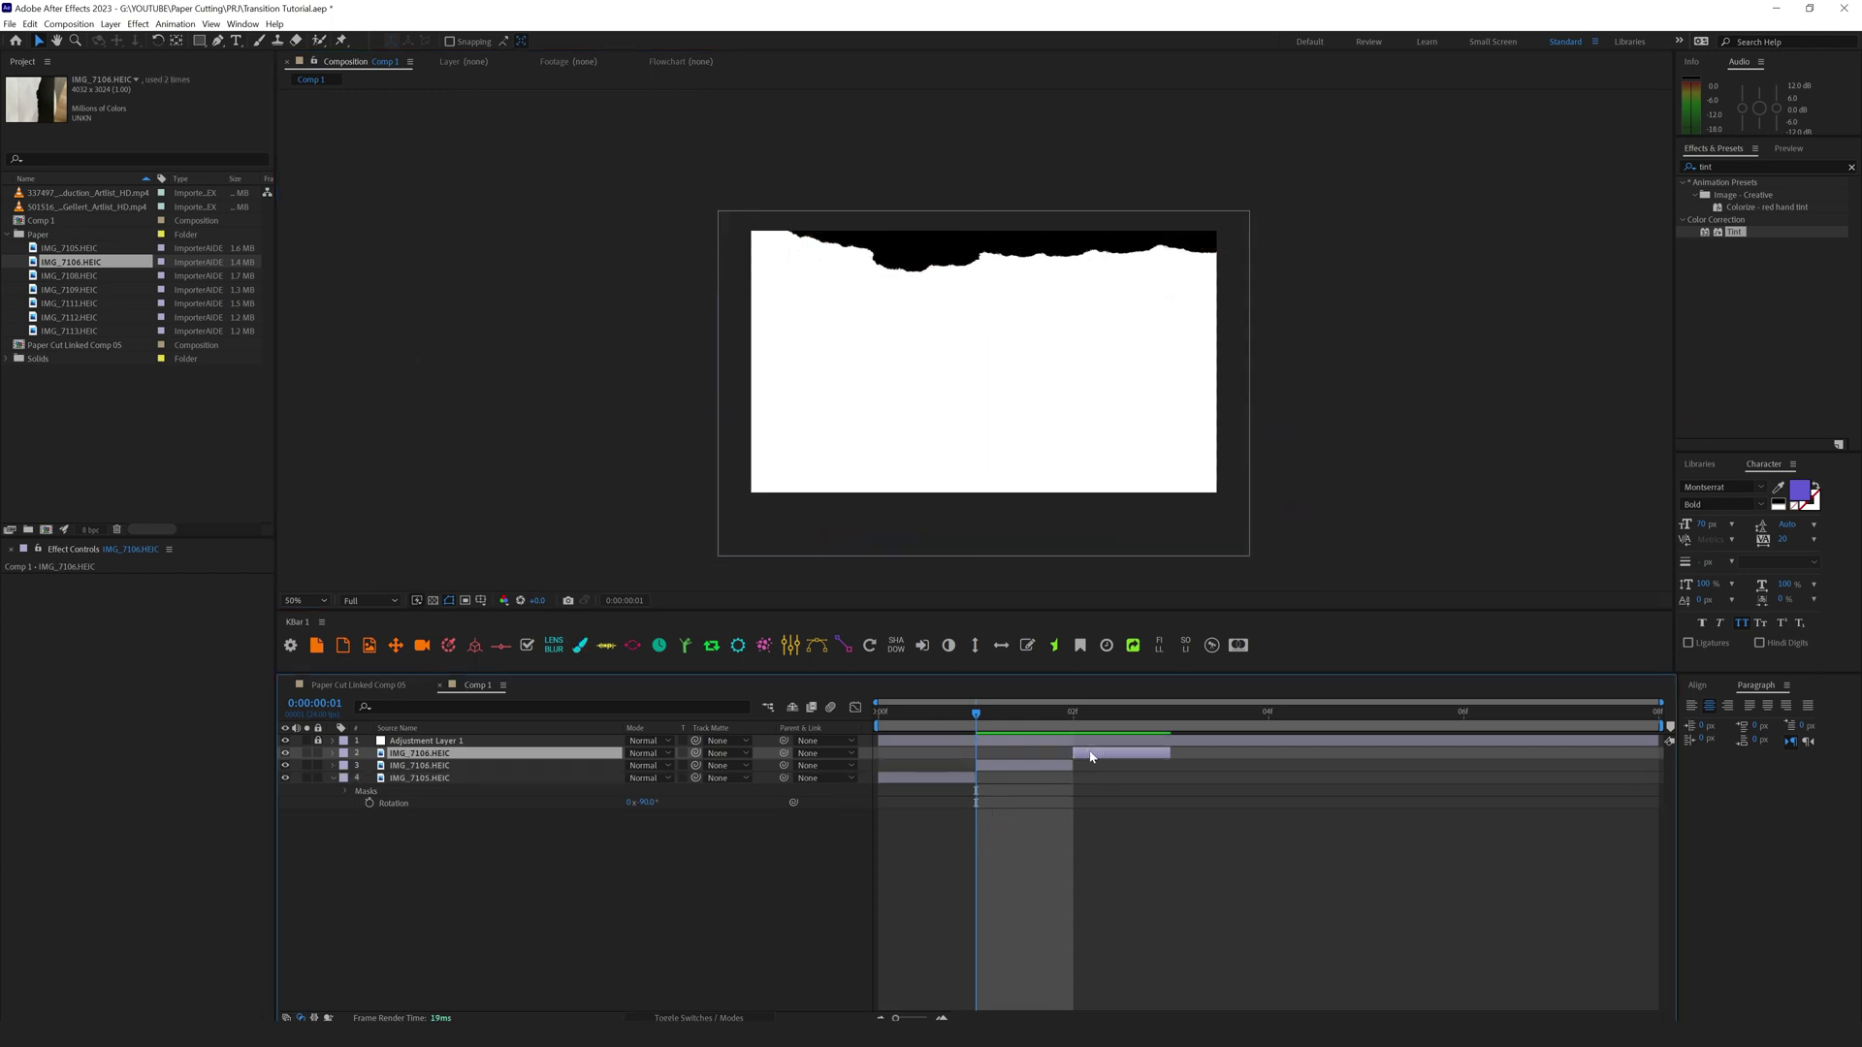
Step: At frame 2, delete the duplicate's mask, replace its source with IMG_7108.HEIC and move it down to expose the torn edge for masking
{"action": "key", "text": "m"}
{"action": "left_click", "coordinate": [407, 768]}
{"action": "key", "text": "Delete"}
{"action": "left_click", "coordinate": [1070, 714]}
{"action": "left_click_drag", "start_coordinate": [71, 275], "coordinate": [1088, 754]}
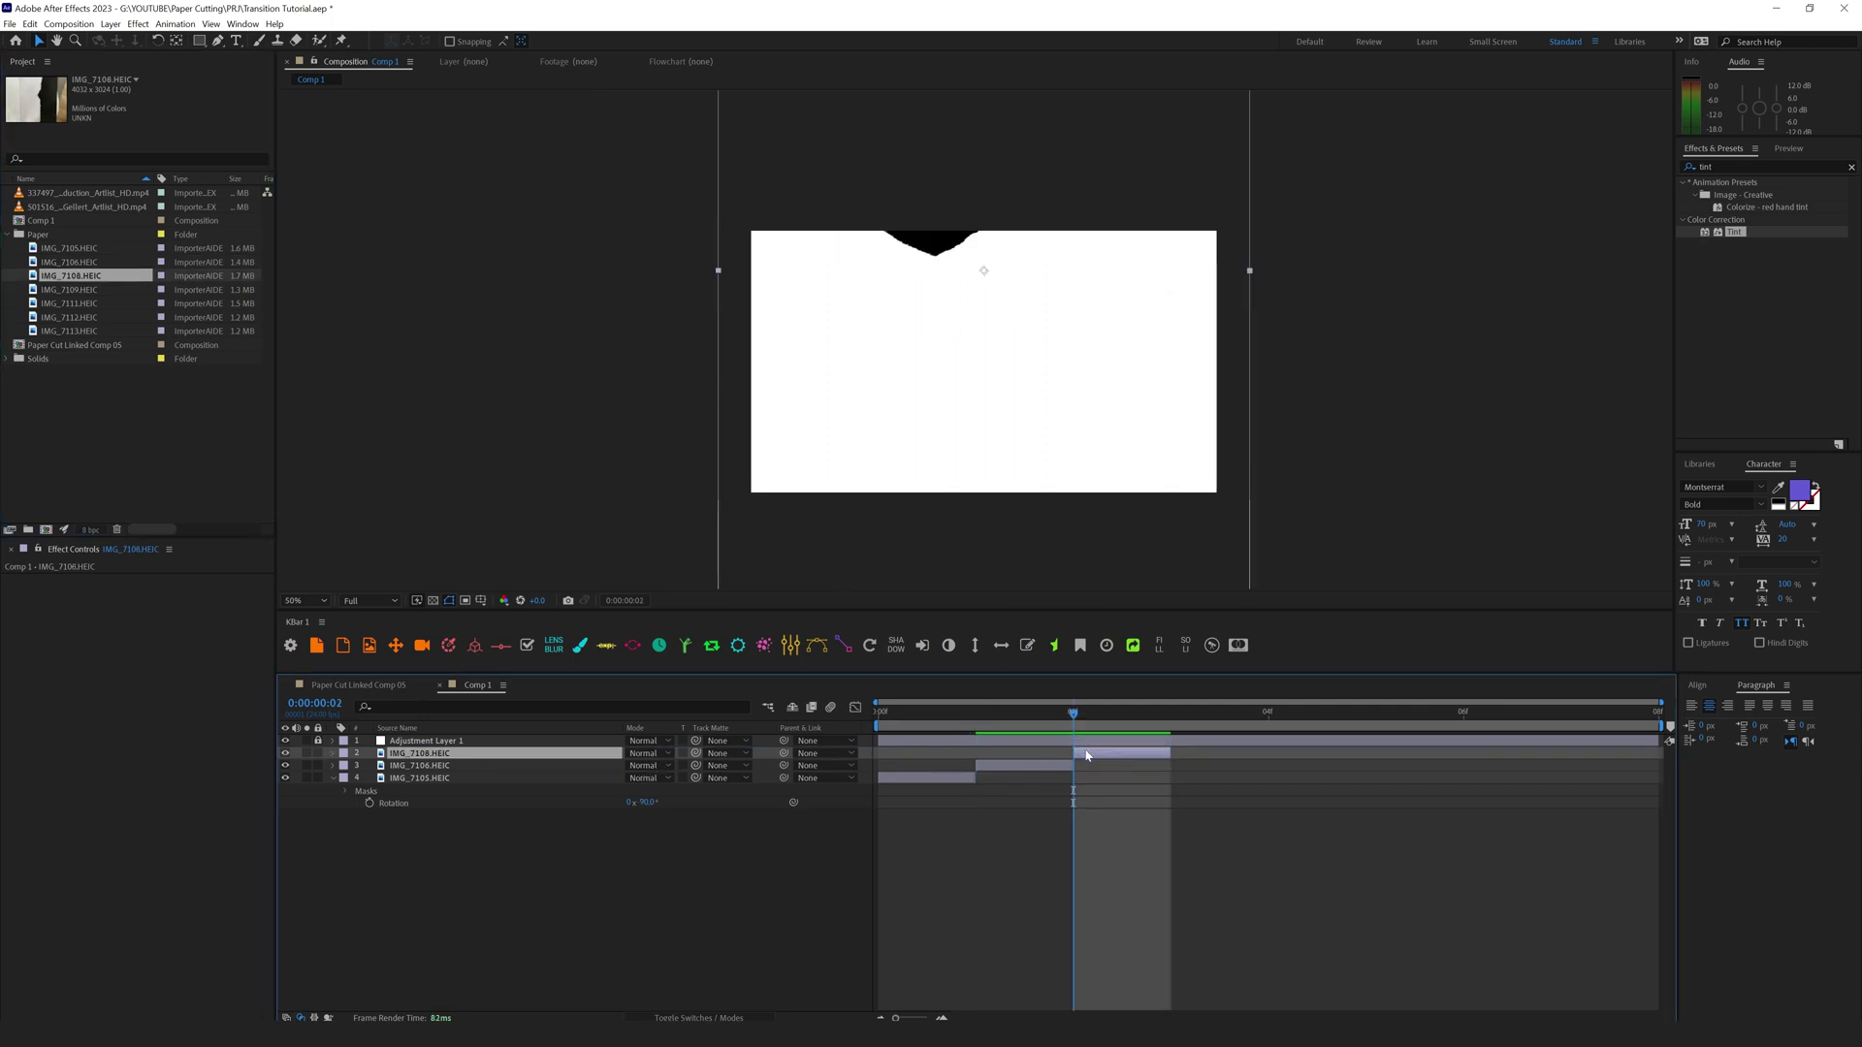
{"action": "left_click_drag", "start_coordinate": [1026, 374], "coordinate": [1036, 453]}
{"action": "key", "text": "g"}
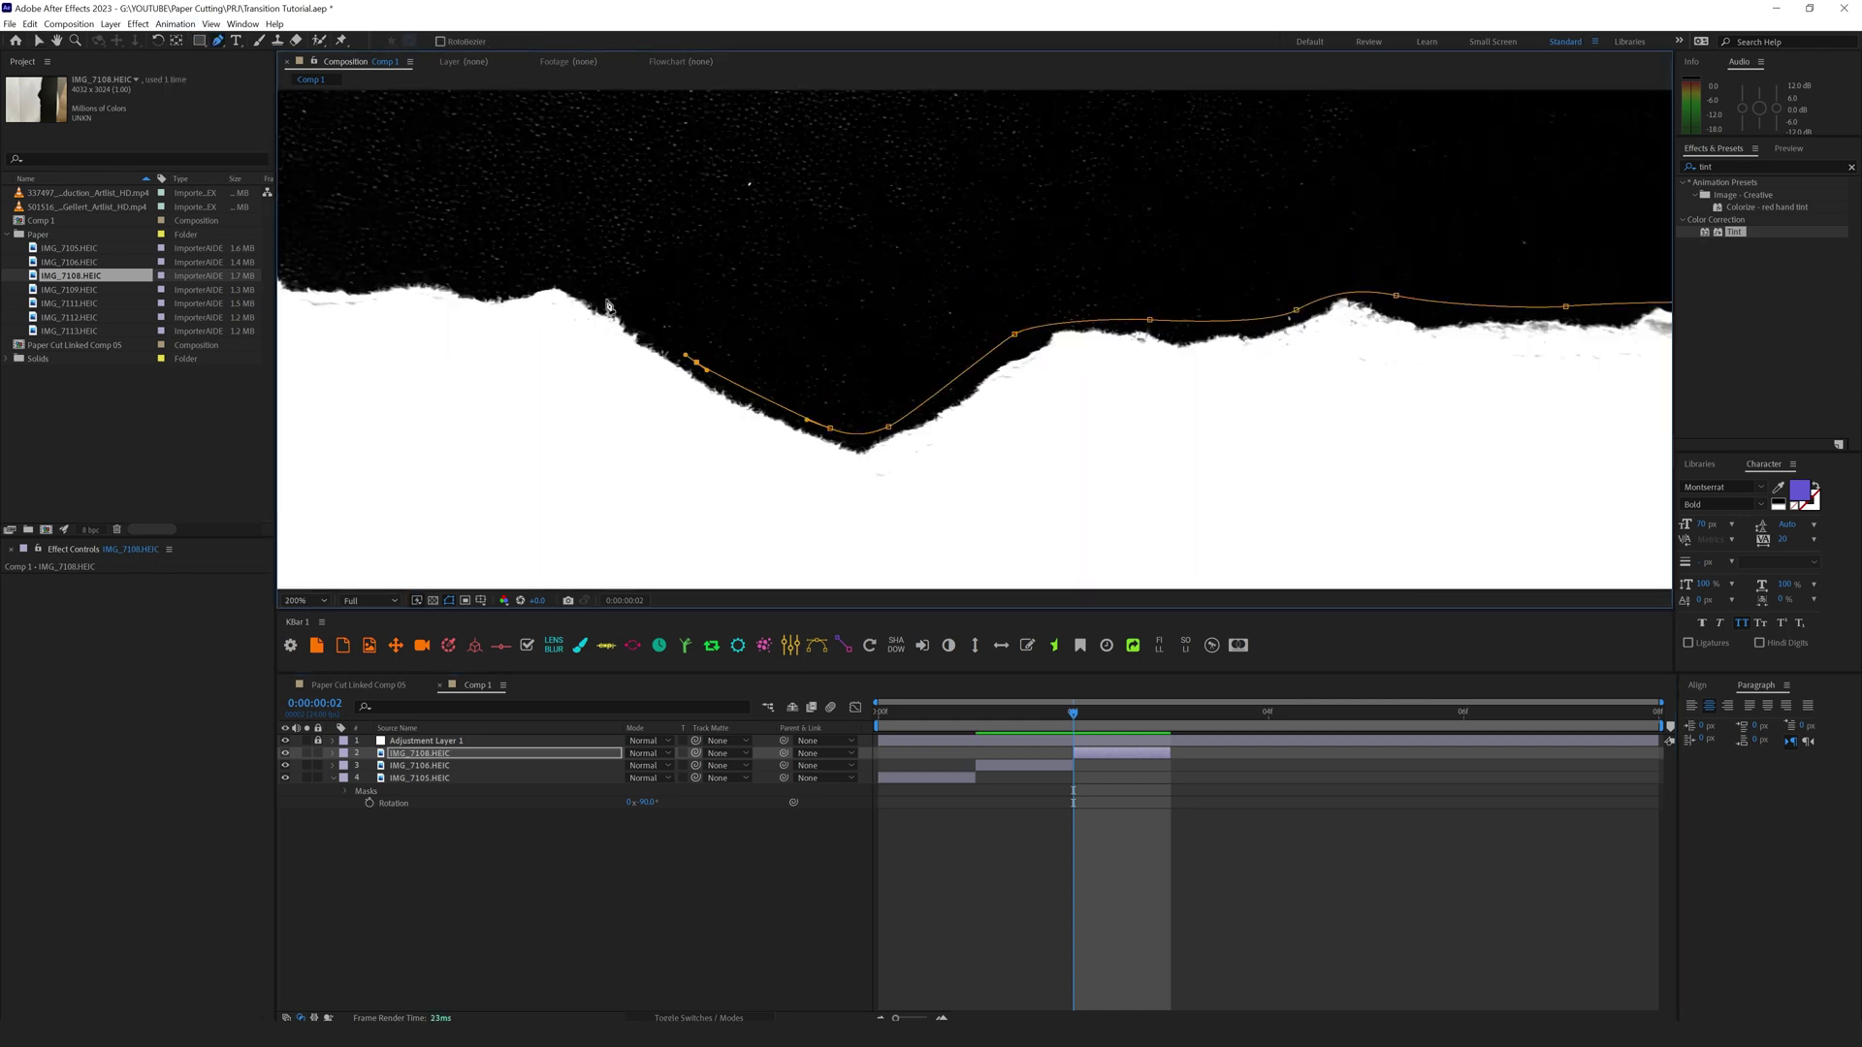
{"action": "scroll", "coordinate": [1185, 304], "scroll_direction": "down", "scroll_amount": 5}
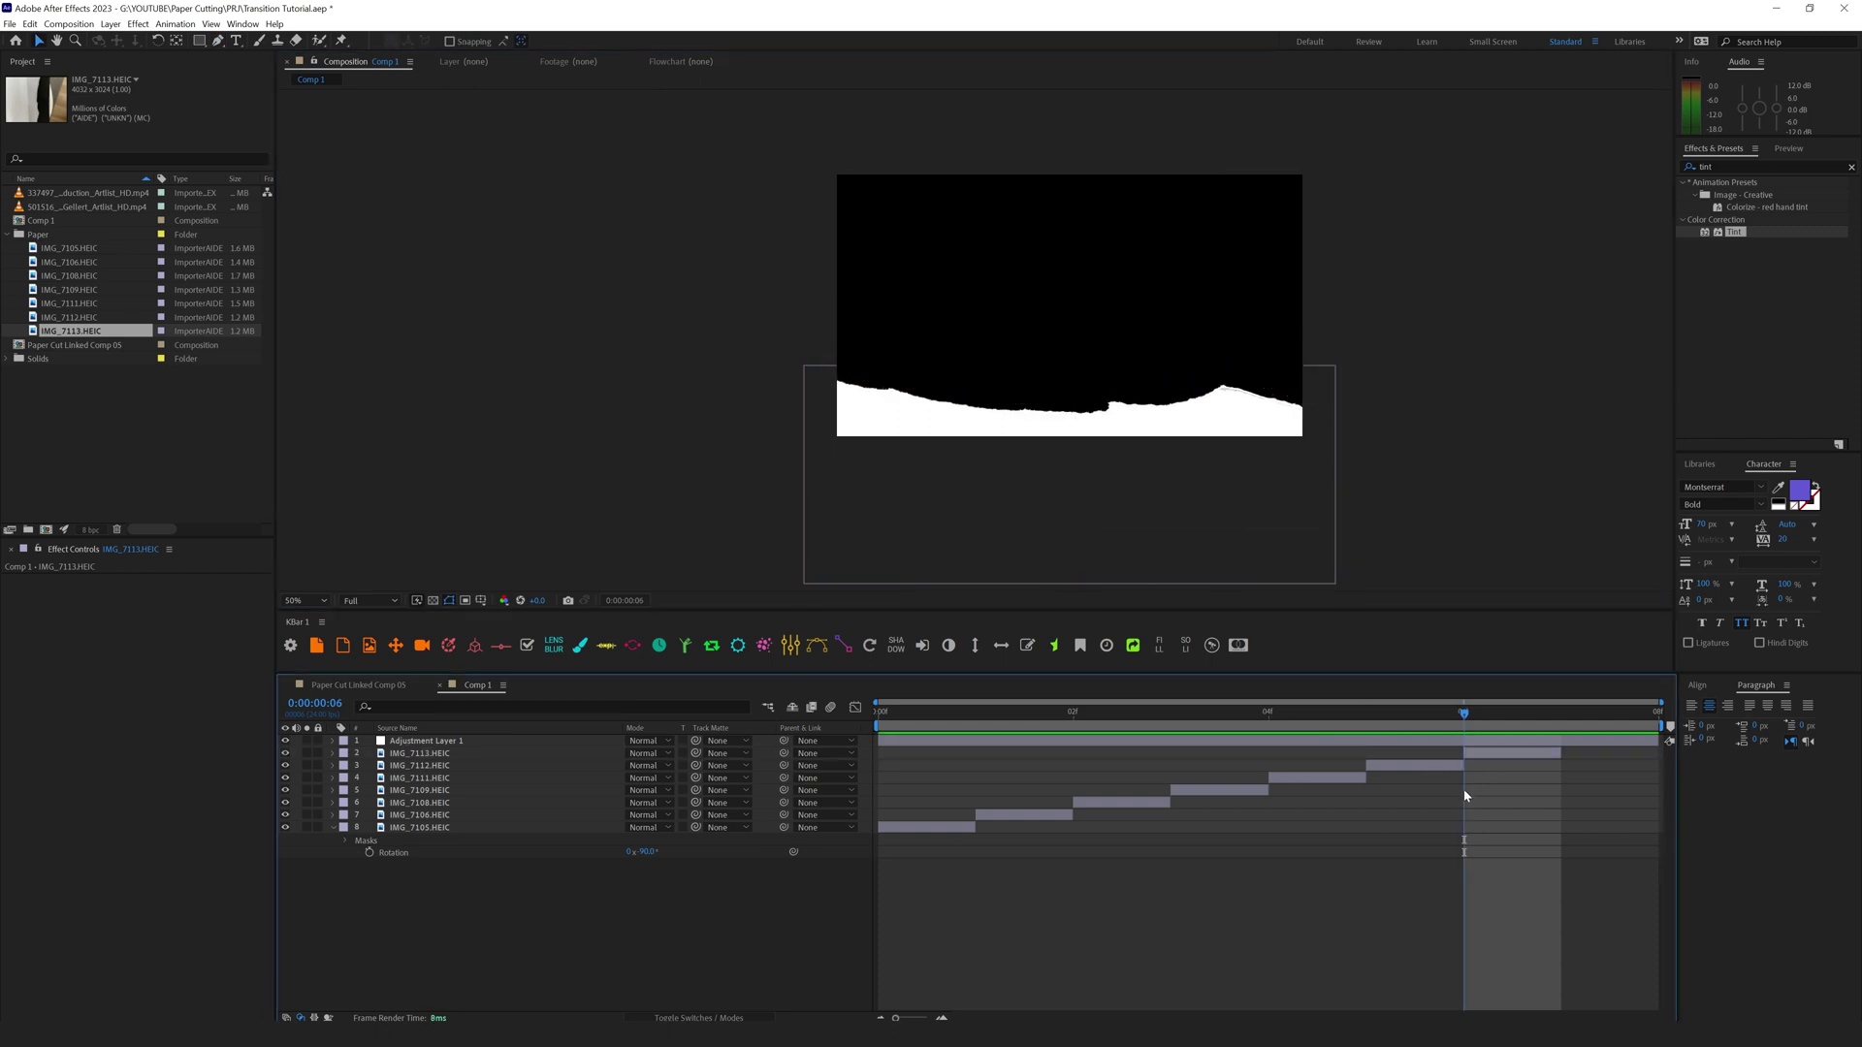
Step: Rename the Comp 1 composition as Paper Main
{"action": "left_click", "coordinate": [45, 221]}
{"action": "key", "text": "Return"}
{"action": "type", "text": "Paper Main"}
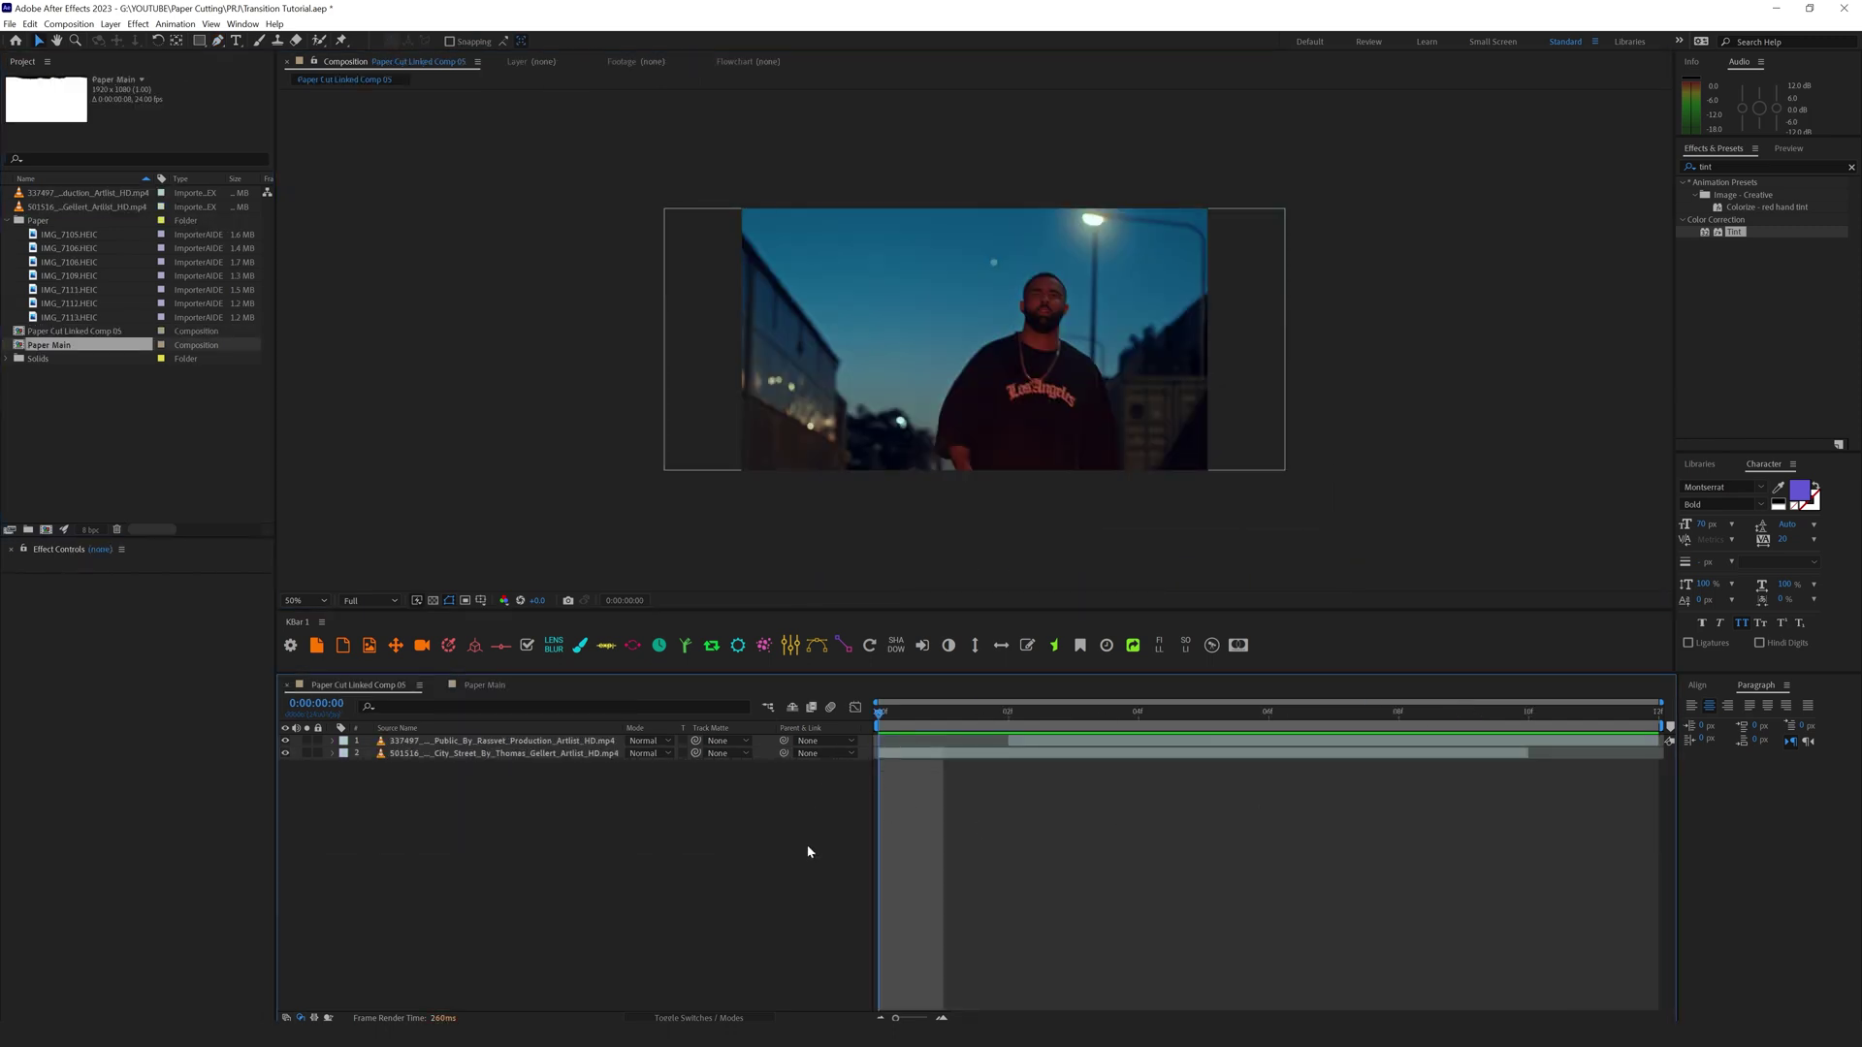
Step: Add Paper Main above the clips in Paper Cut Linked Comp 05, starting at frame 2, and move the 337497 clip below the 501516 clip
{"action": "left_click_drag", "start_coordinate": [625, 754], "coordinate": [562, 739]}
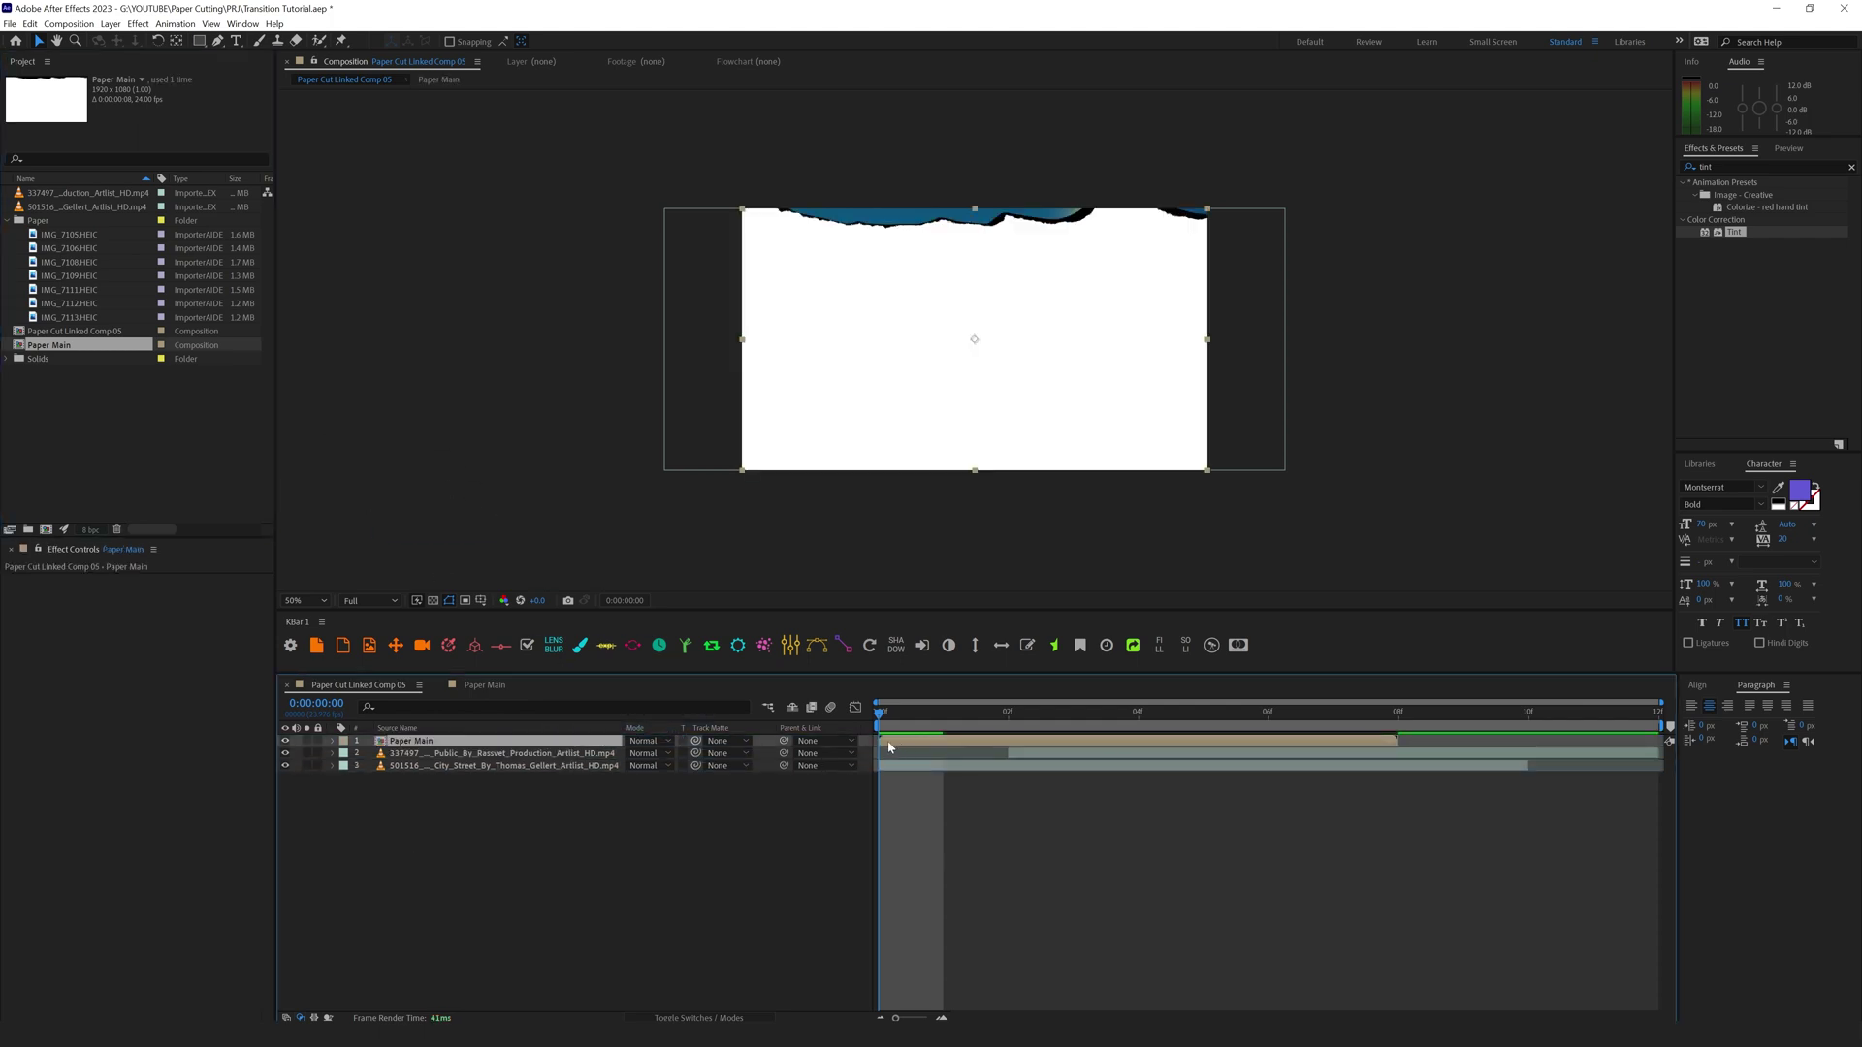
{"action": "left_click_drag", "start_coordinate": [911, 743], "coordinate": [1040, 743]}
{"action": "left_click", "coordinate": [1407, 756]}
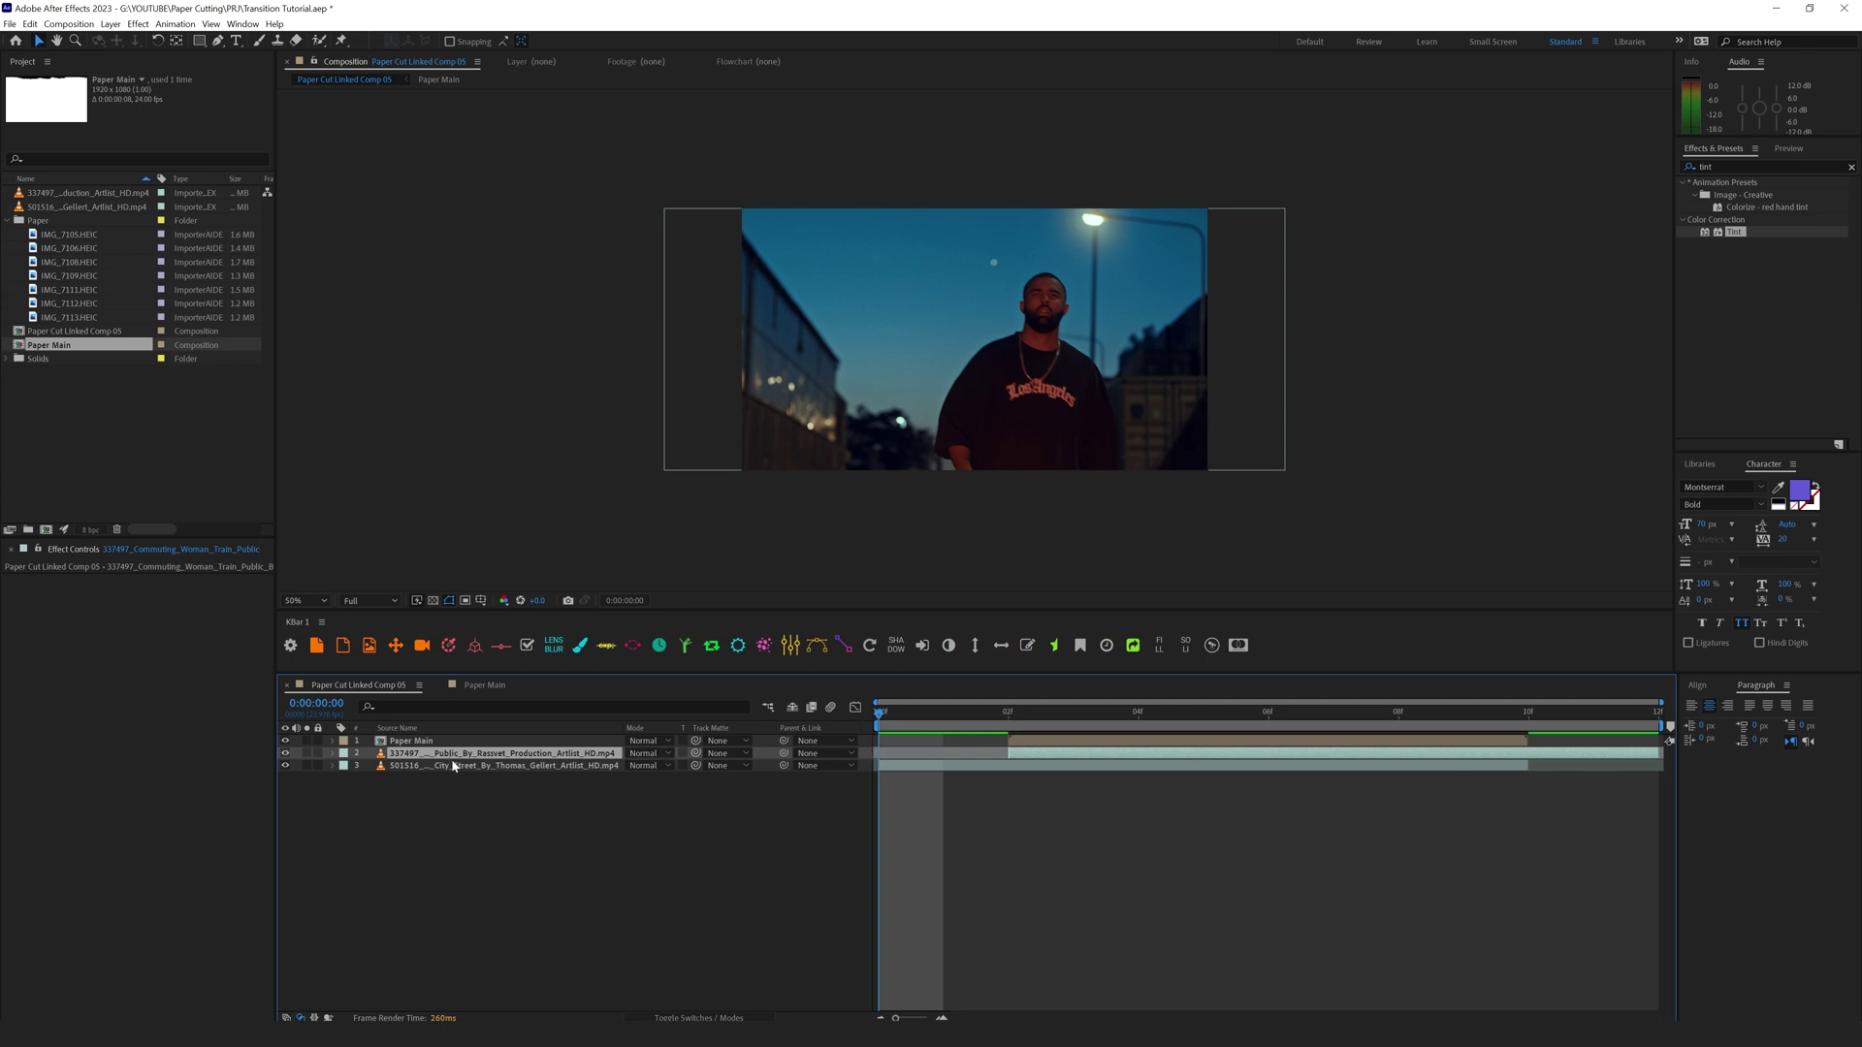
{"action": "left_click_drag", "start_coordinate": [467, 759], "coordinate": [469, 777]}
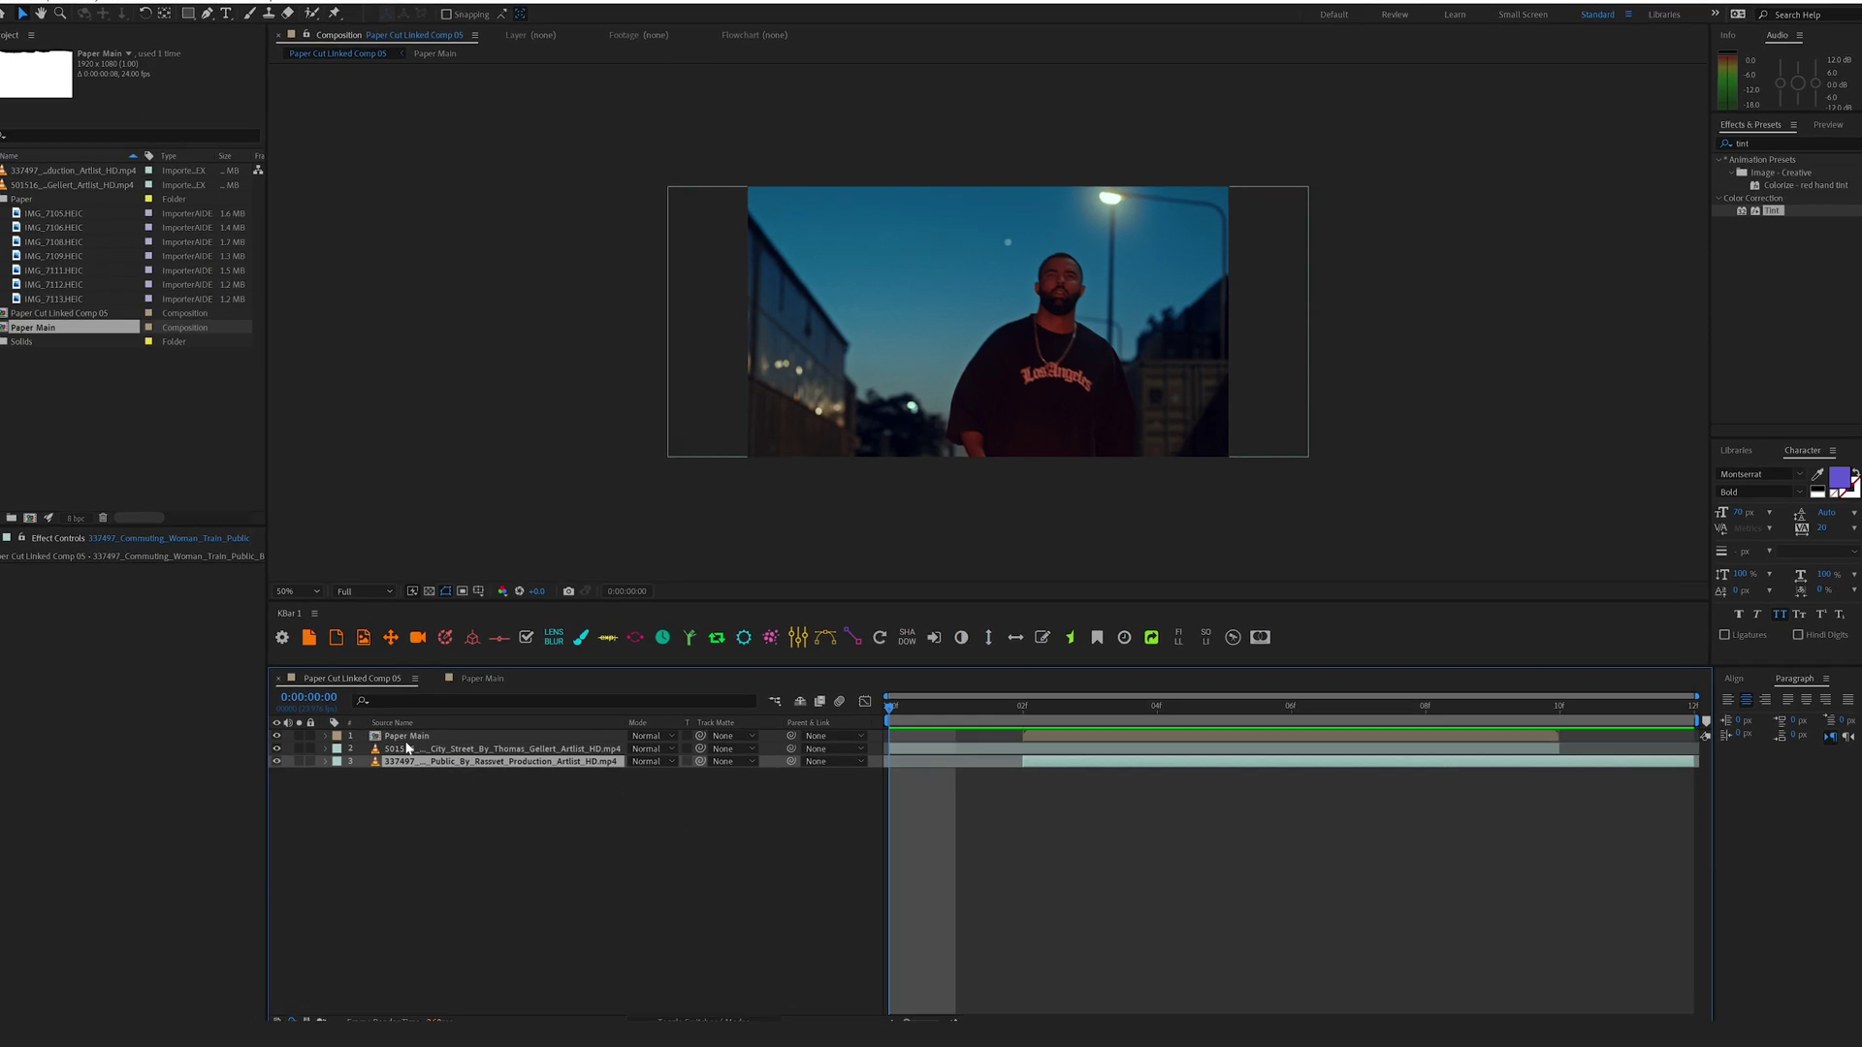
Step: Set Paper Main as the luma track matte of the 501516 city street clip and scrub through the transition
{"action": "left_click", "coordinate": [362, 664]}
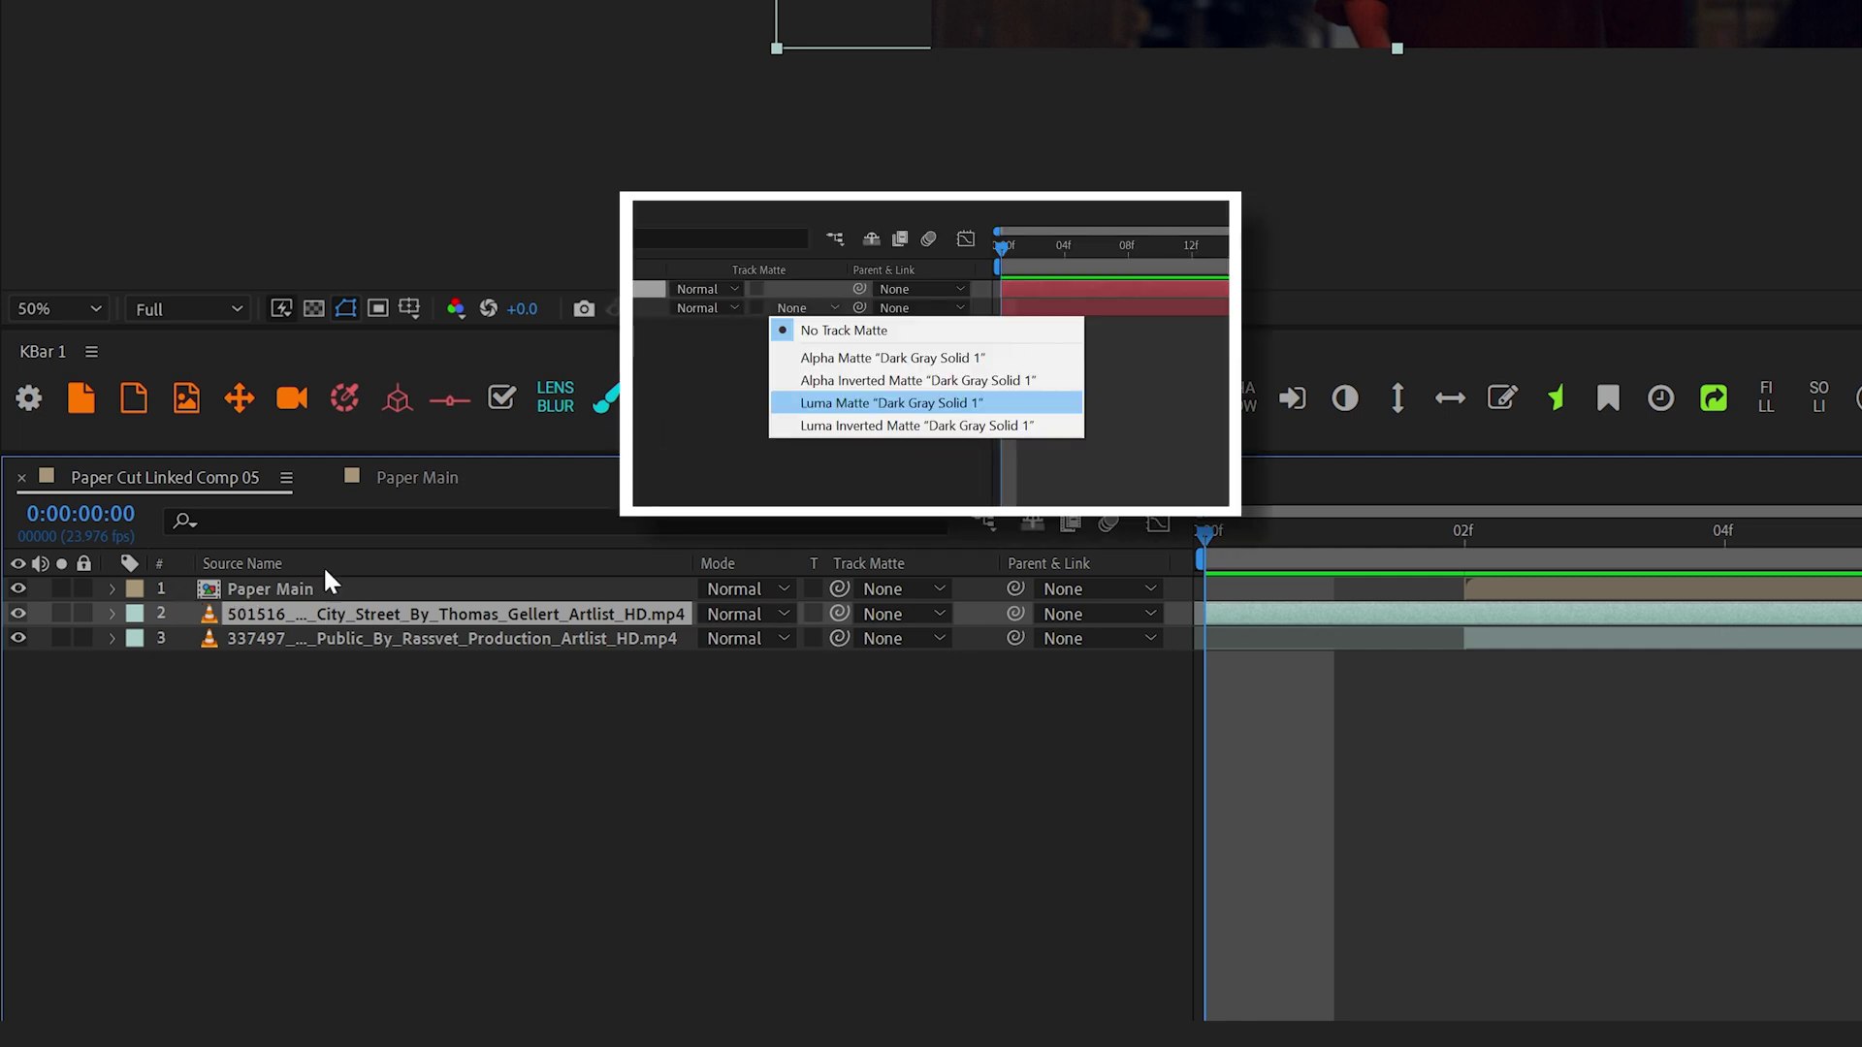
{"action": "left_click", "coordinate": [893, 621]}
{"action": "left_click", "coordinate": [897, 672]}
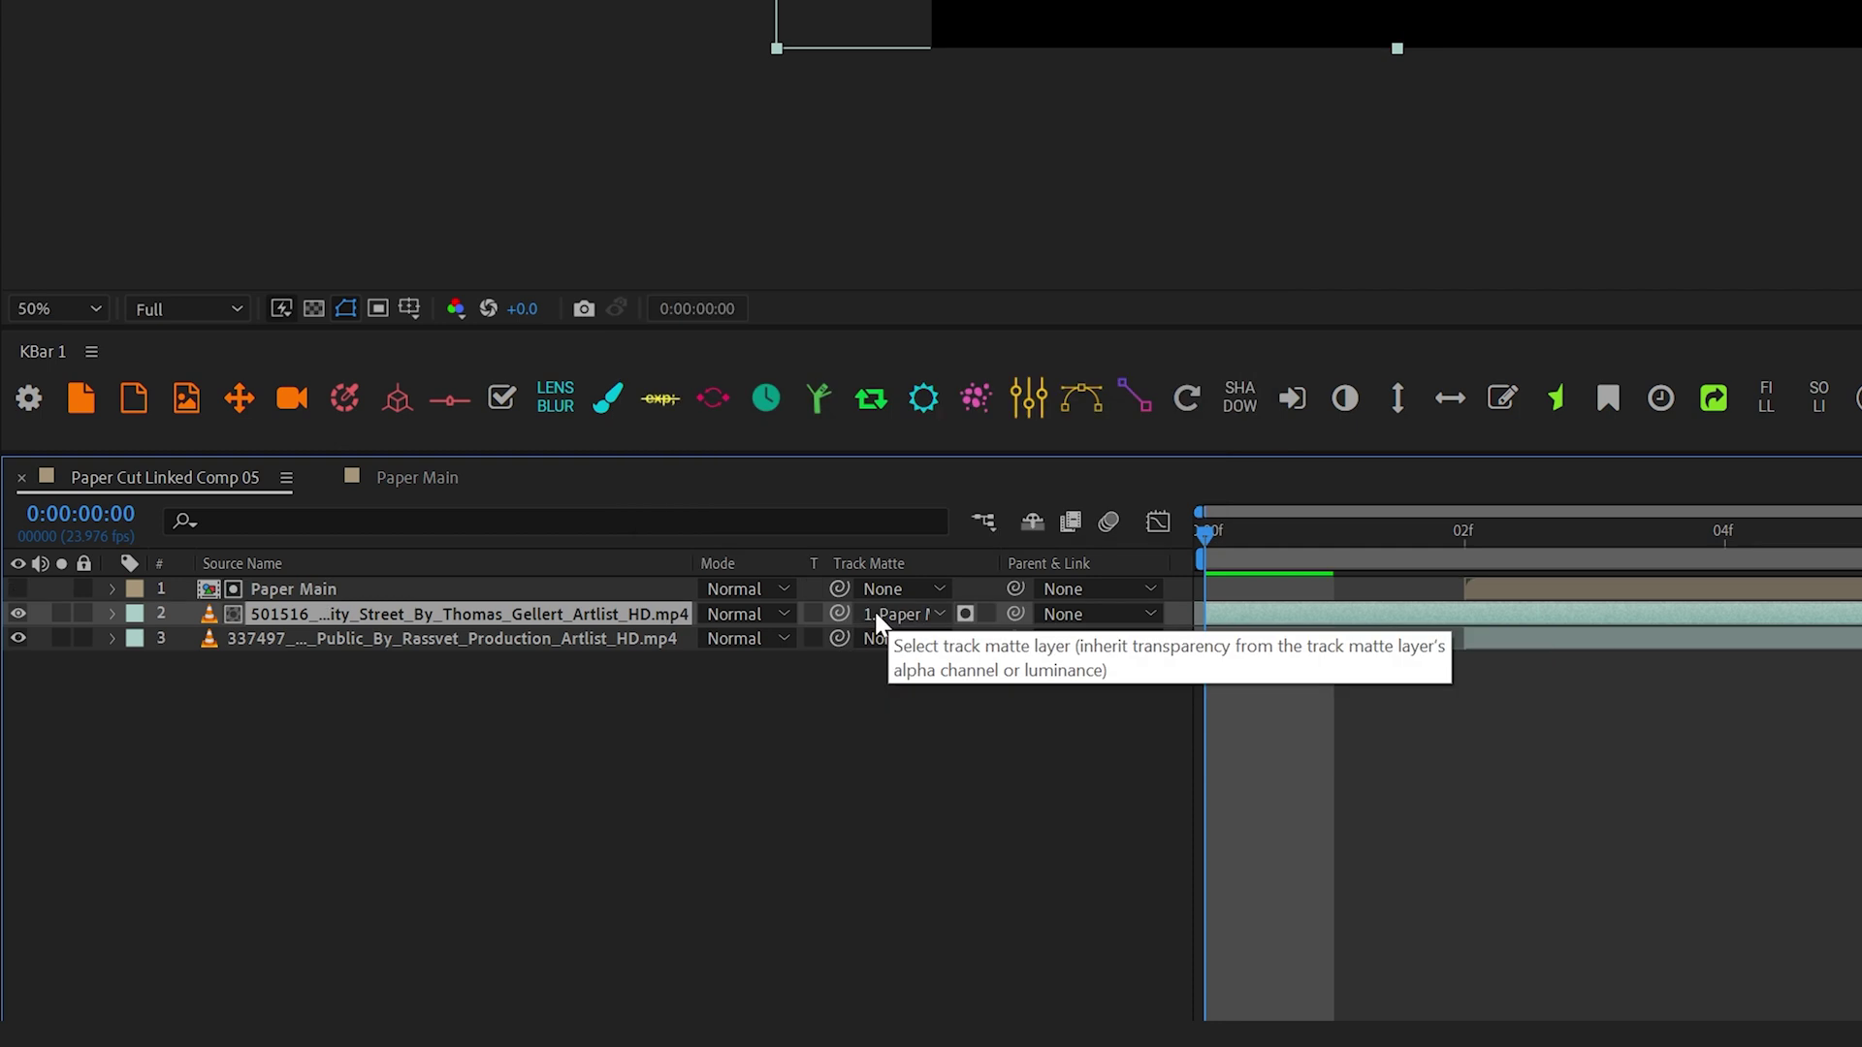
{"action": "left_click", "coordinate": [965, 617]}
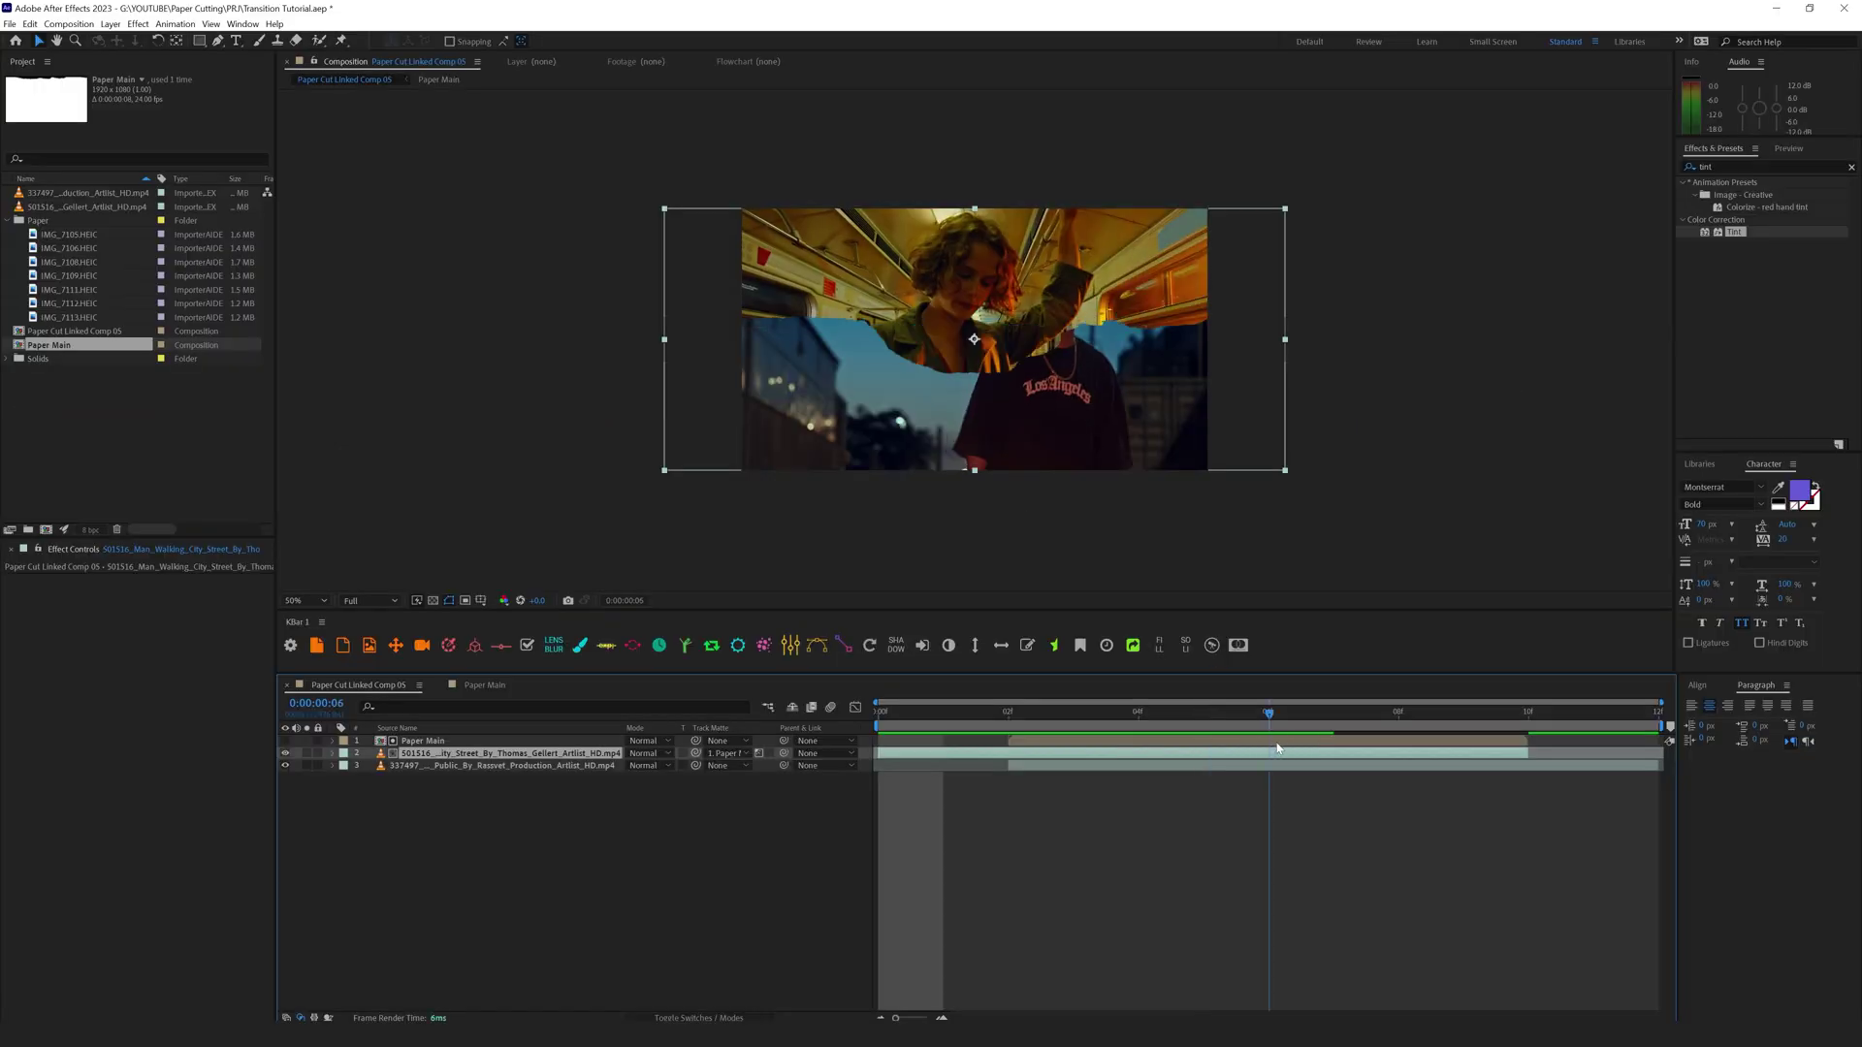
{"action": "mouse_move", "coordinate": [1276, 747]}
{"action": "left_mouse_down"}
{"action": "mouse_move", "coordinate": [1588, 744]}
{"action": "mouse_move", "coordinate": [1246, 740]}
{"action": "left_mouse_up"}
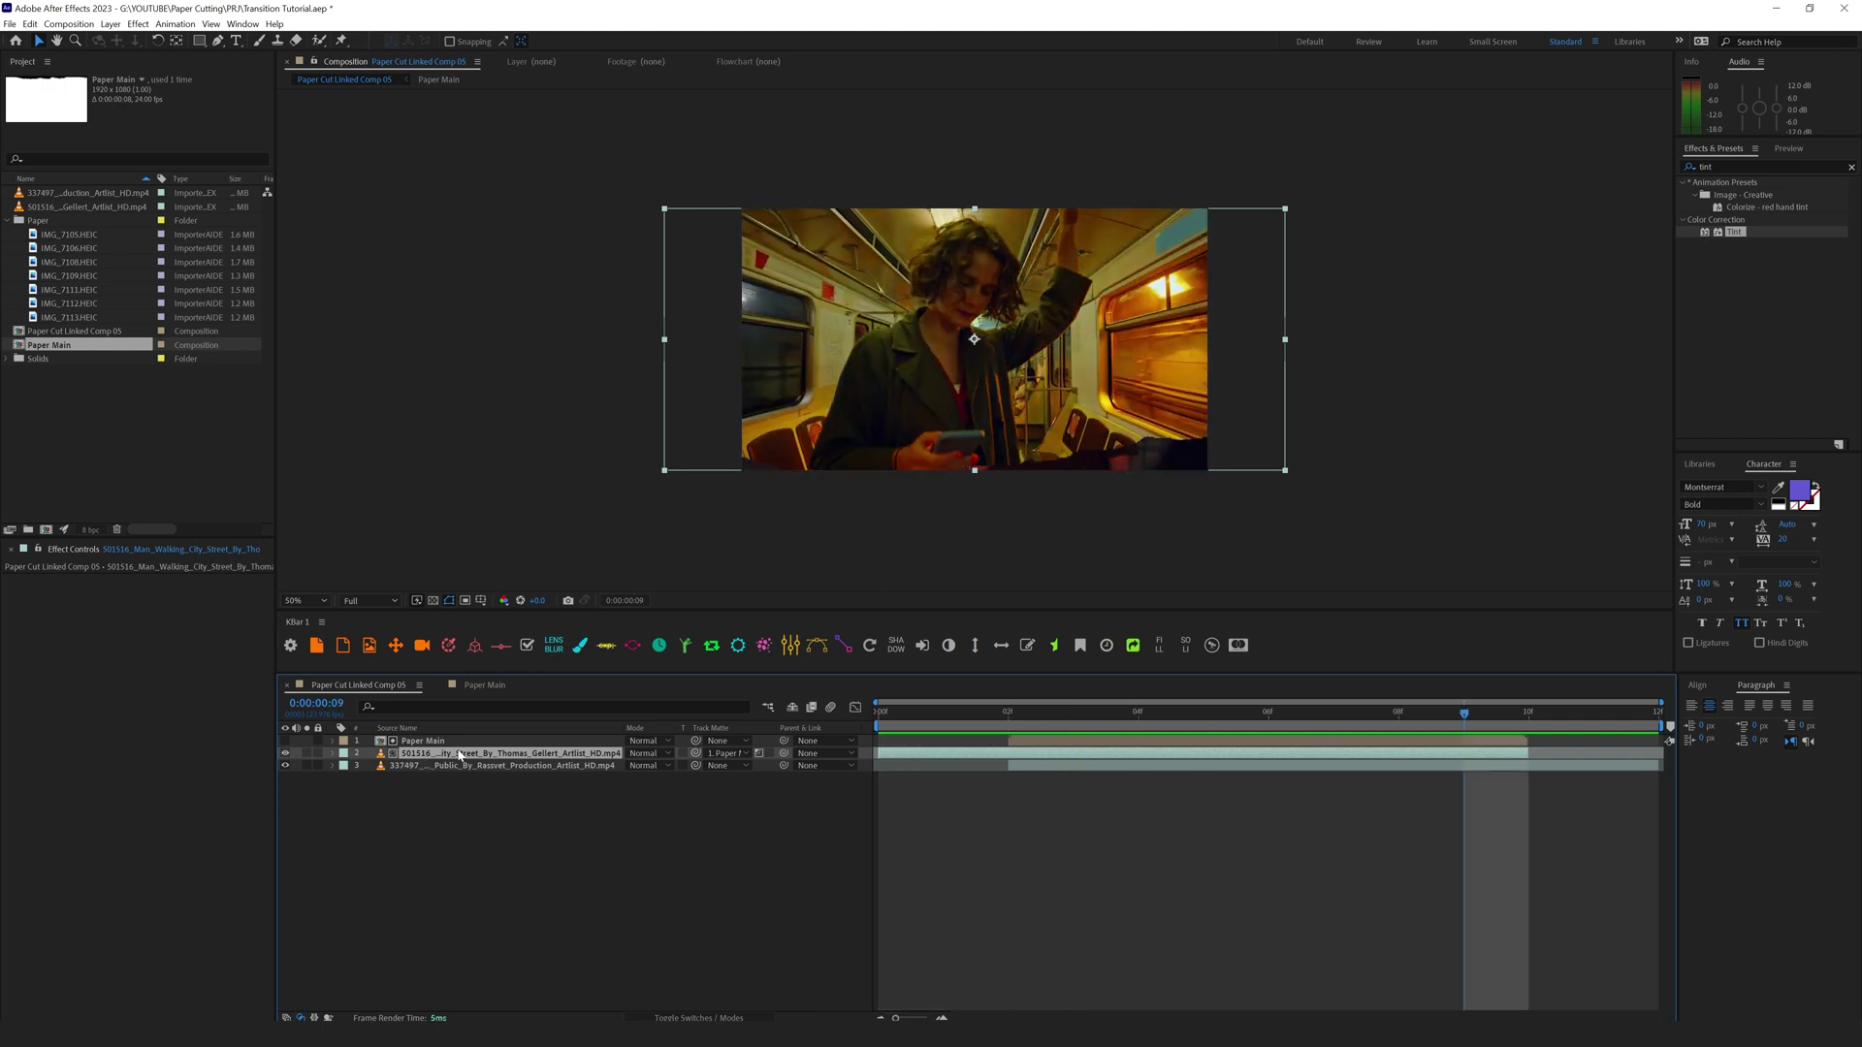
Step: Duplicate the 501516 city street clip, move the copy above Paper Main and set its track matte to none
{"action": "key", "text": "ctrl+d"}
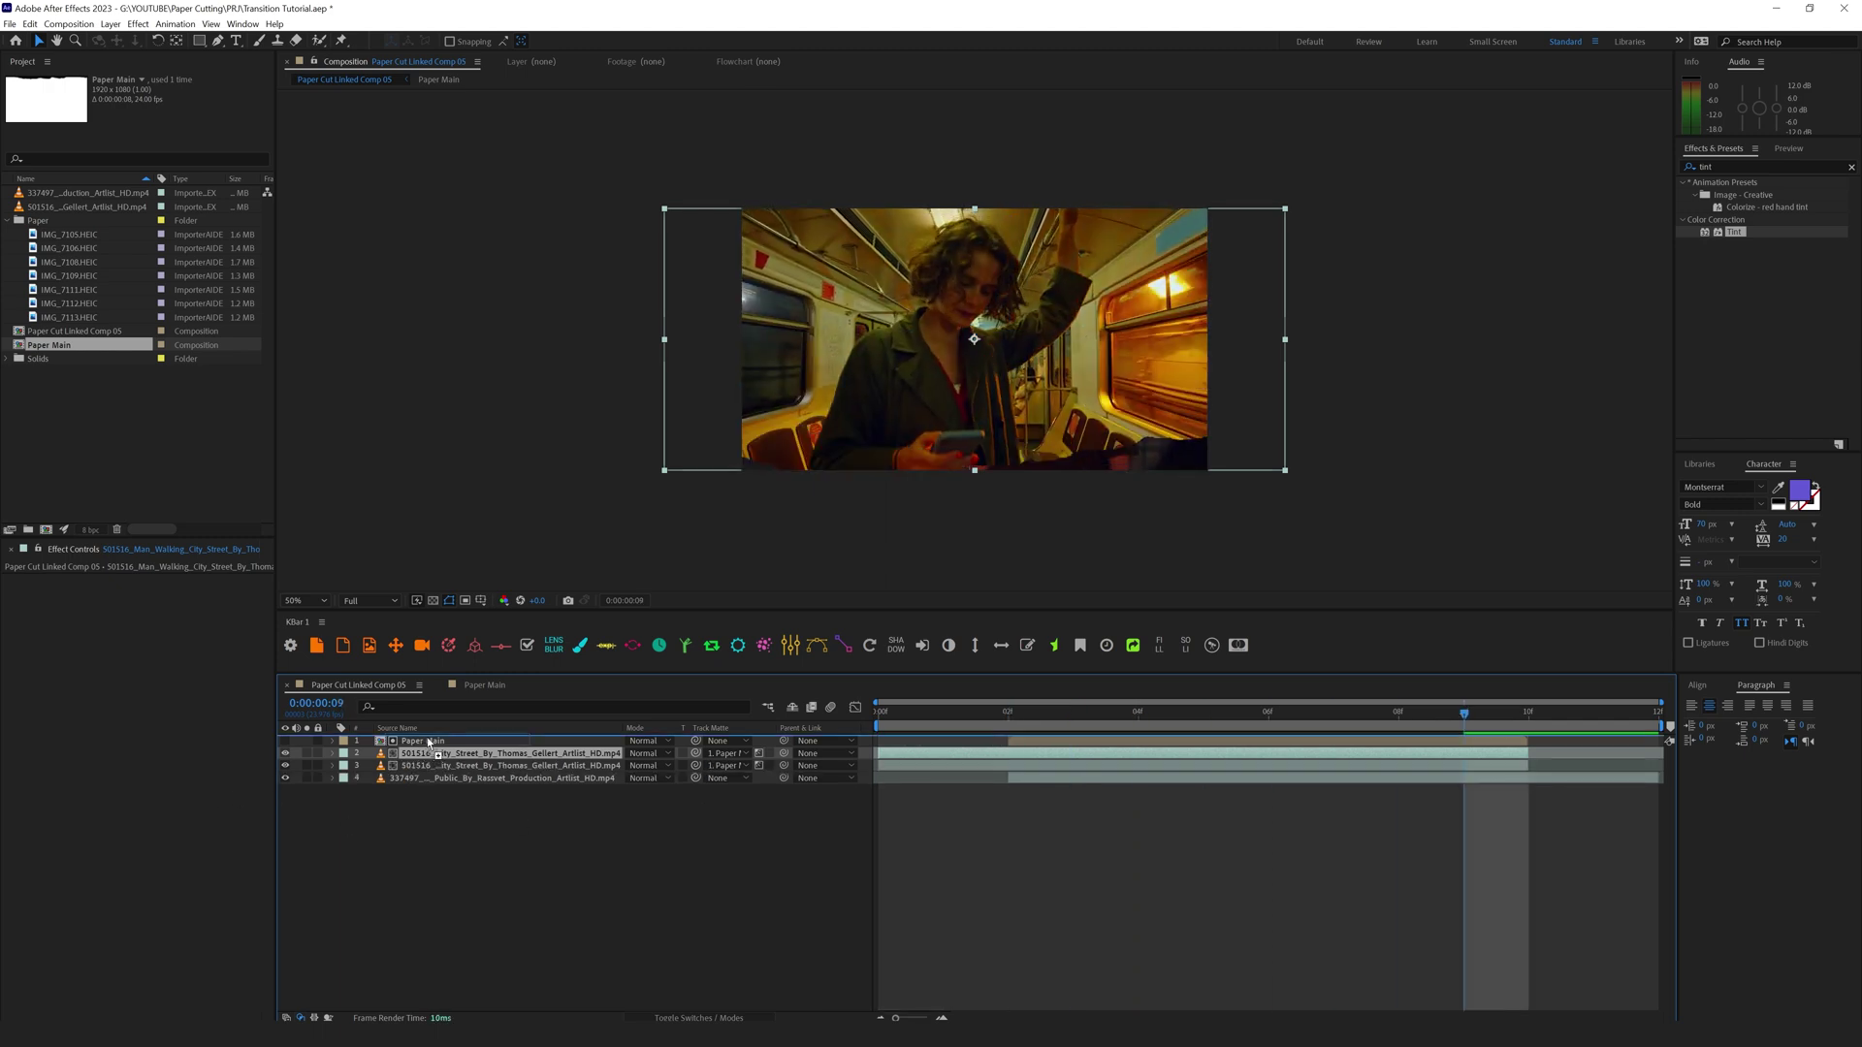
{"action": "left_click_drag", "start_coordinate": [430, 743], "coordinate": [429, 739]}
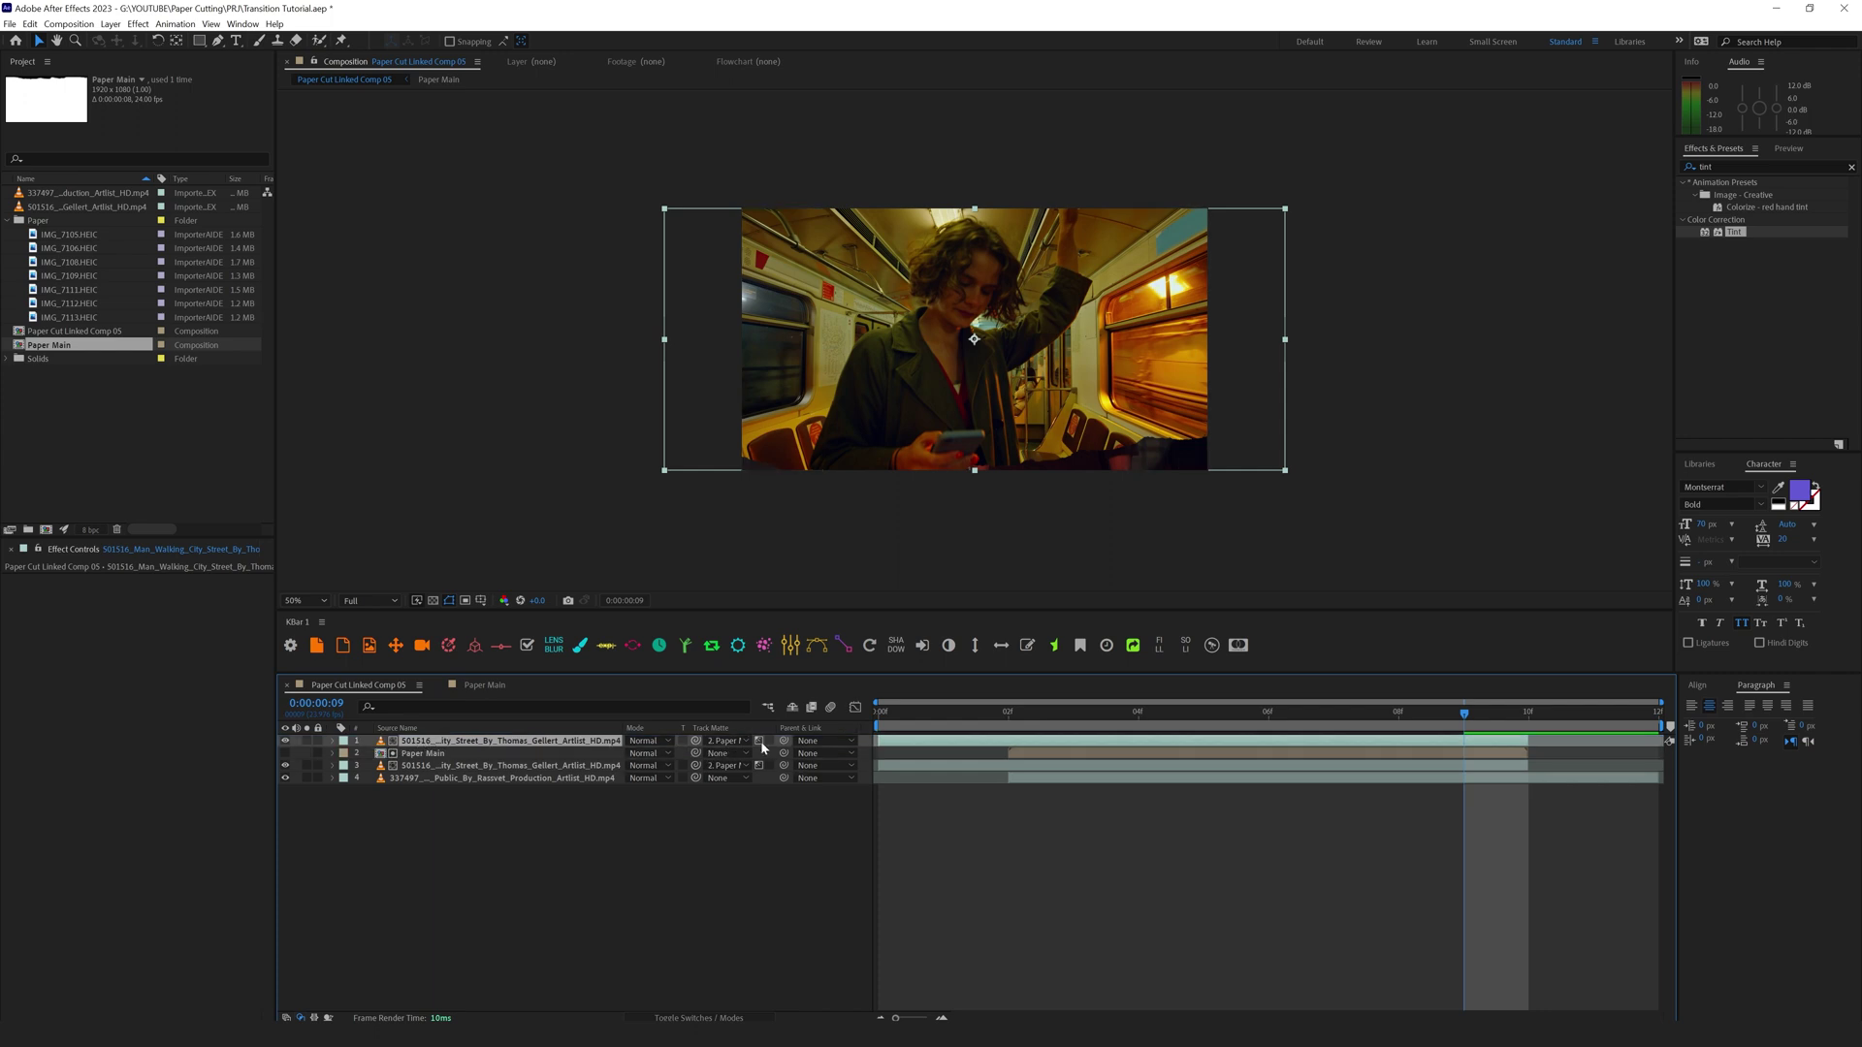
{"action": "left_click", "coordinate": [716, 741]}
{"action": "left_click", "coordinate": [723, 753]}
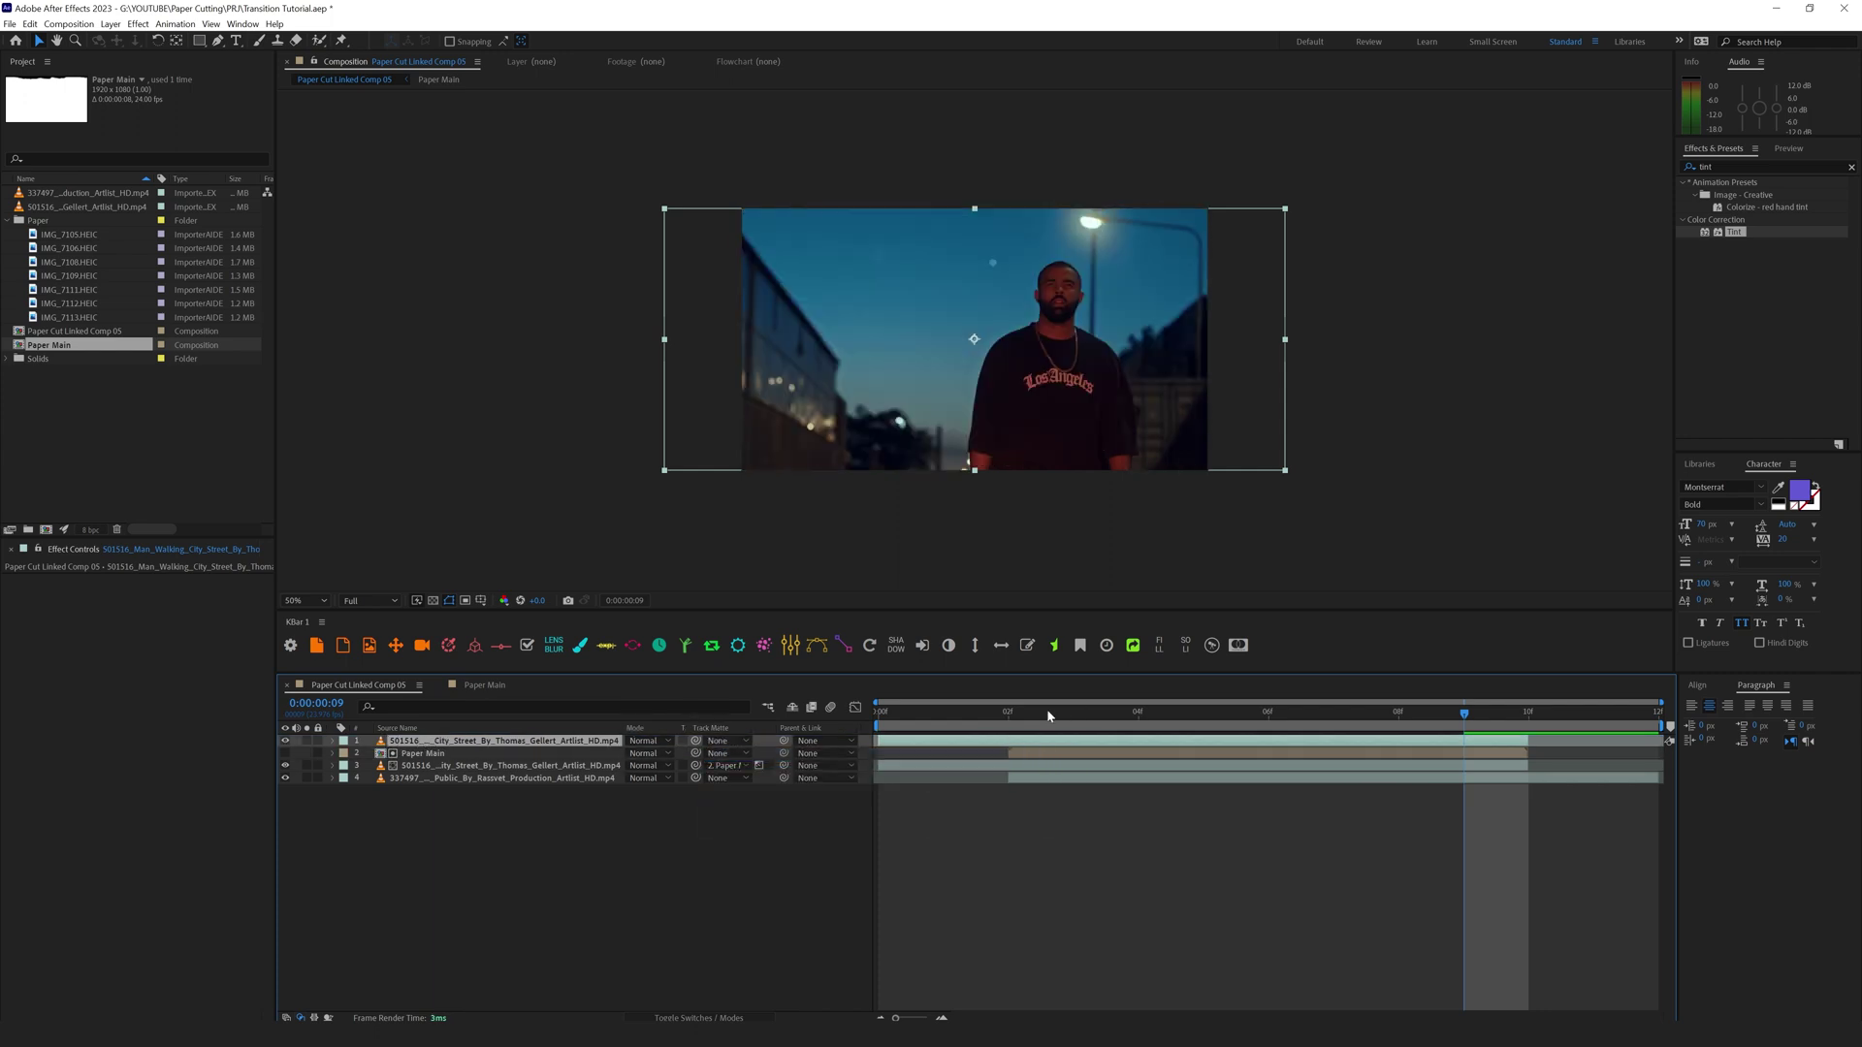
Step: Trim the unmatted city street copy to end at frame 2 where Paper Main begins, preview the transition and save the project
{"action": "left_click", "coordinate": [1008, 716]}
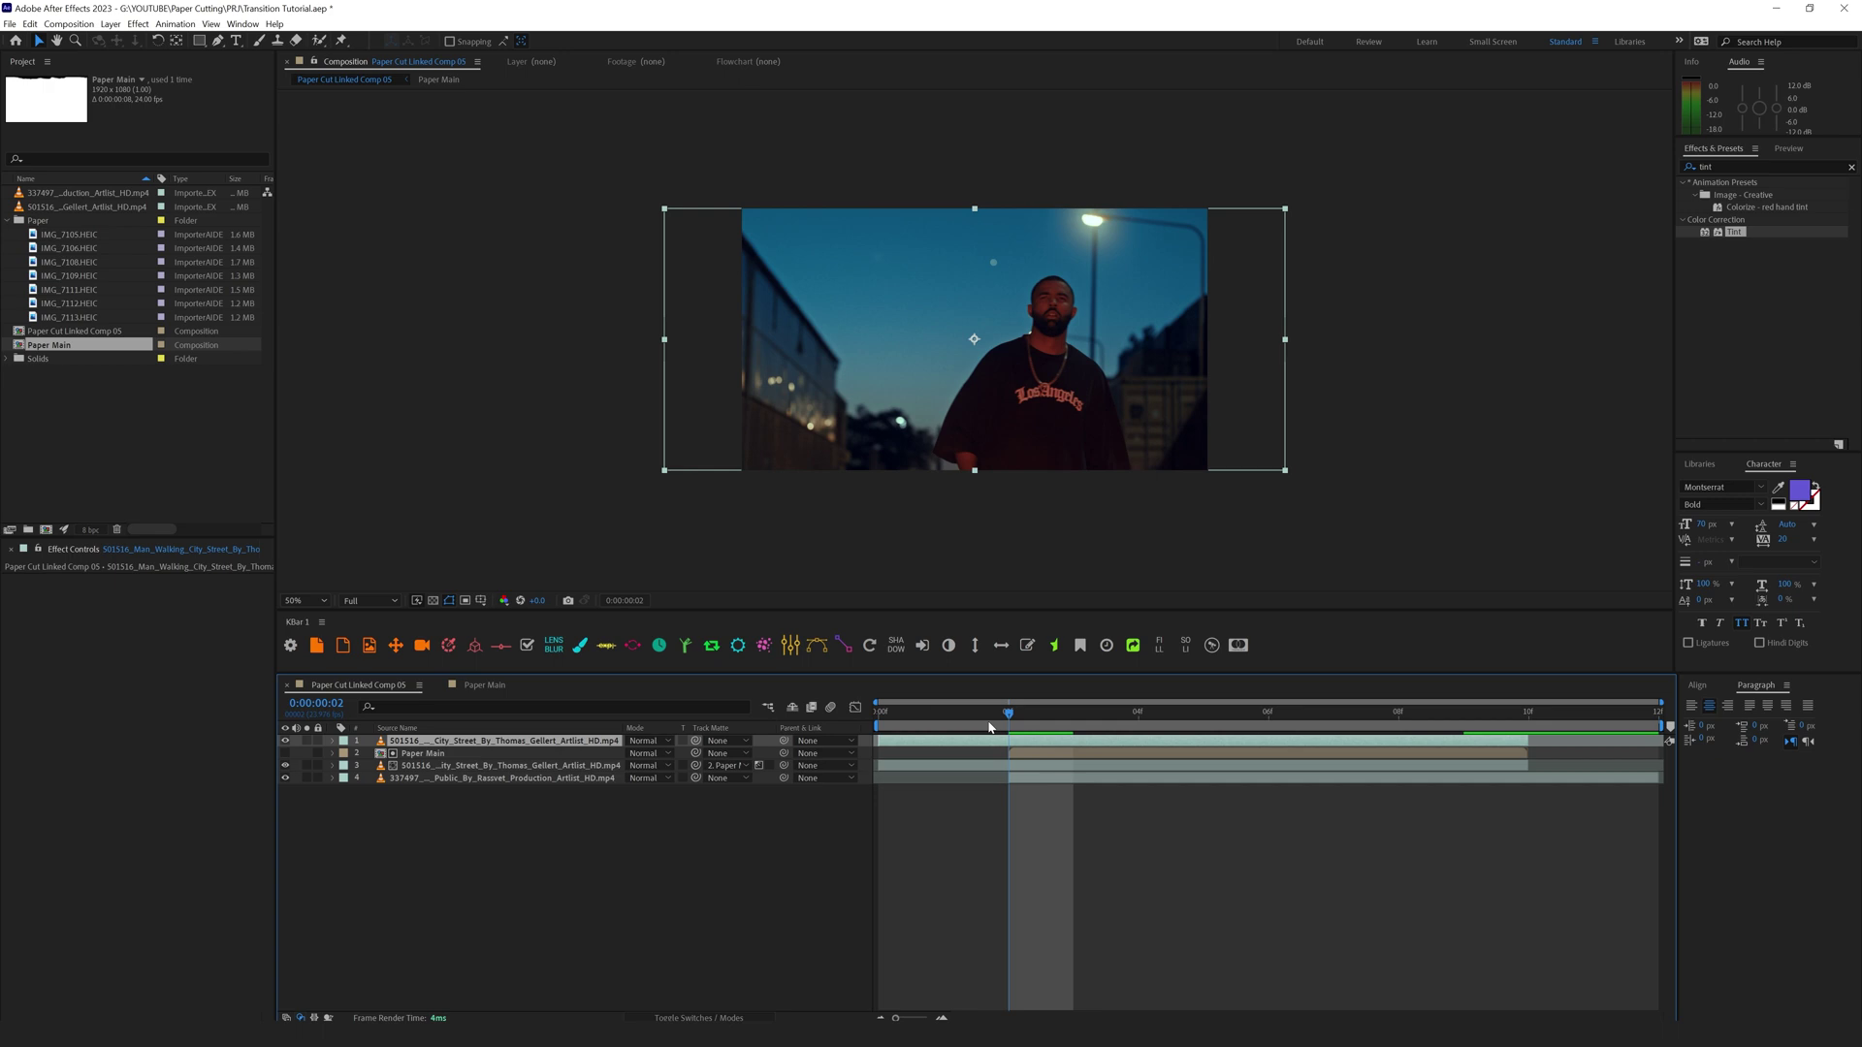
{"action": "key", "text": "alt+]"}
{"action": "left_click_drag", "start_coordinate": [1067, 741], "coordinate": [989, 727]}
{"action": "key", "text": "space"}
{"action": "key", "text": "space"}
{"action": "key", "text": "F2"}
{"action": "key", "text": "ctrl+s"}
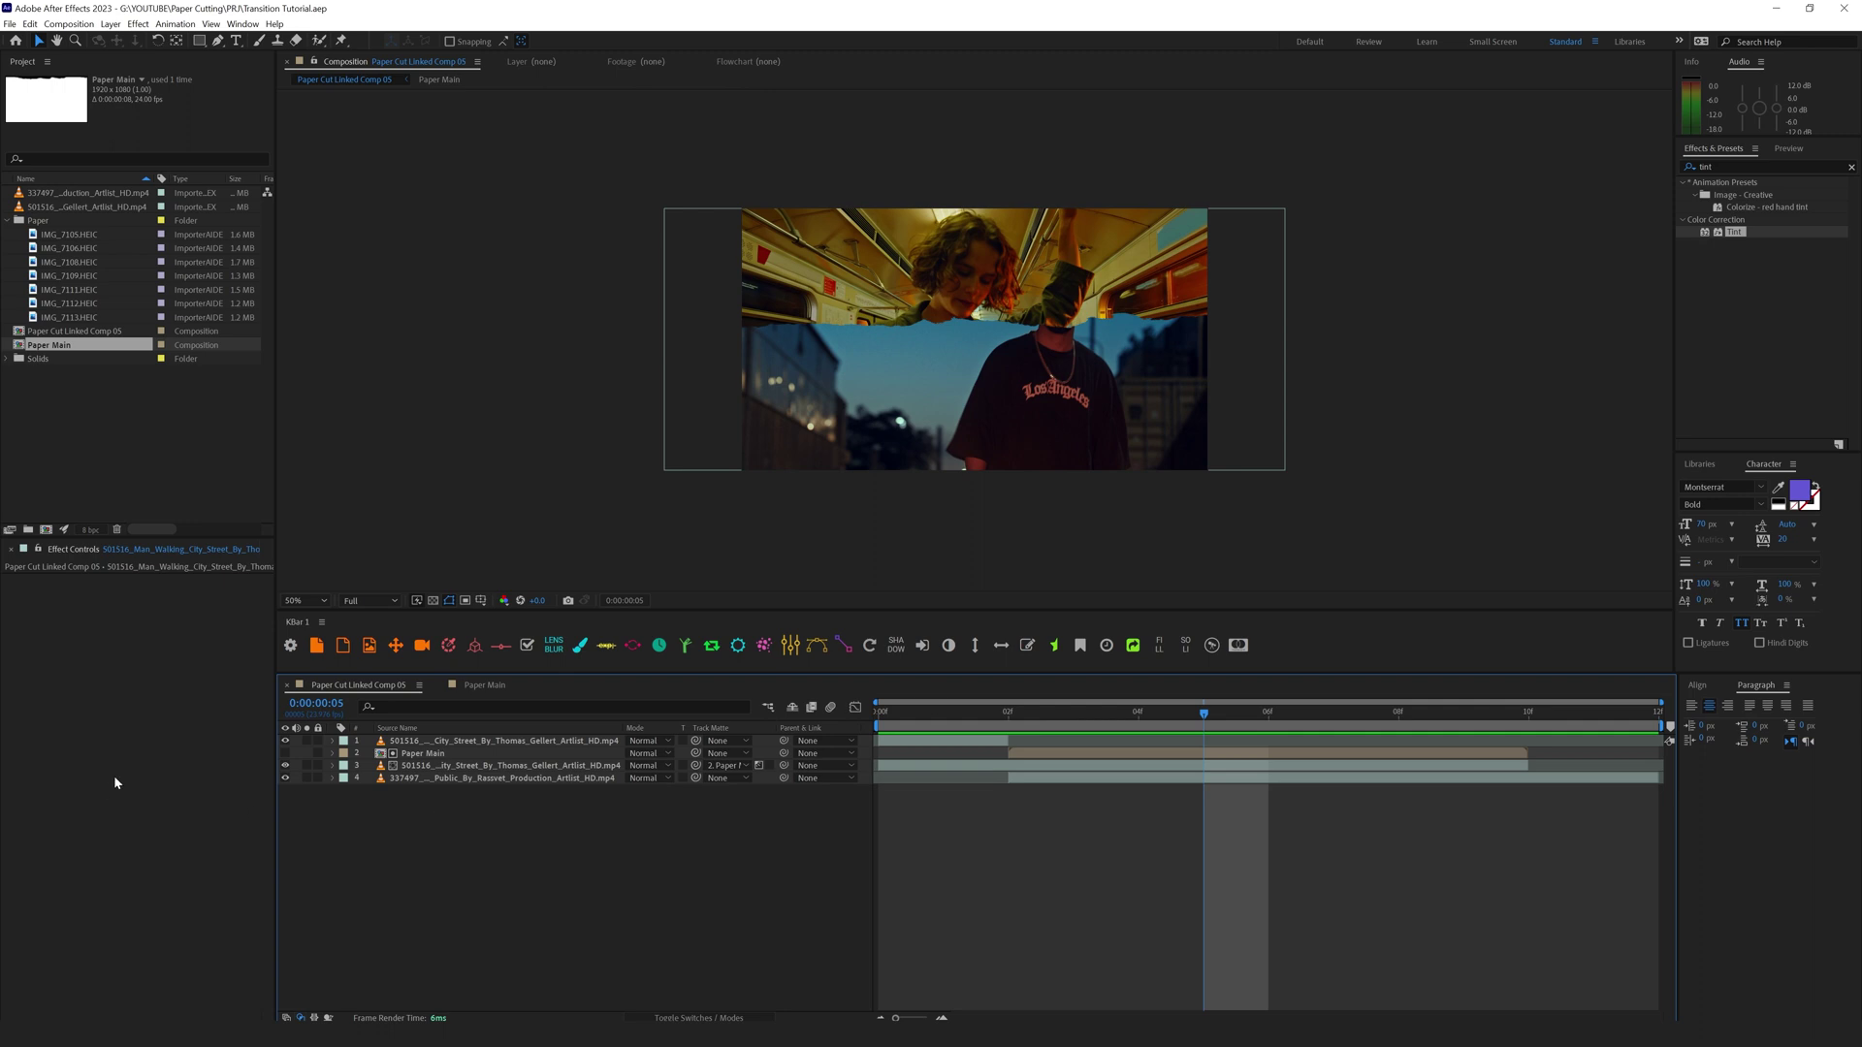
Step: Duplicate the Paper Main composition in the project
{"action": "left_click", "coordinate": [51, 347]}
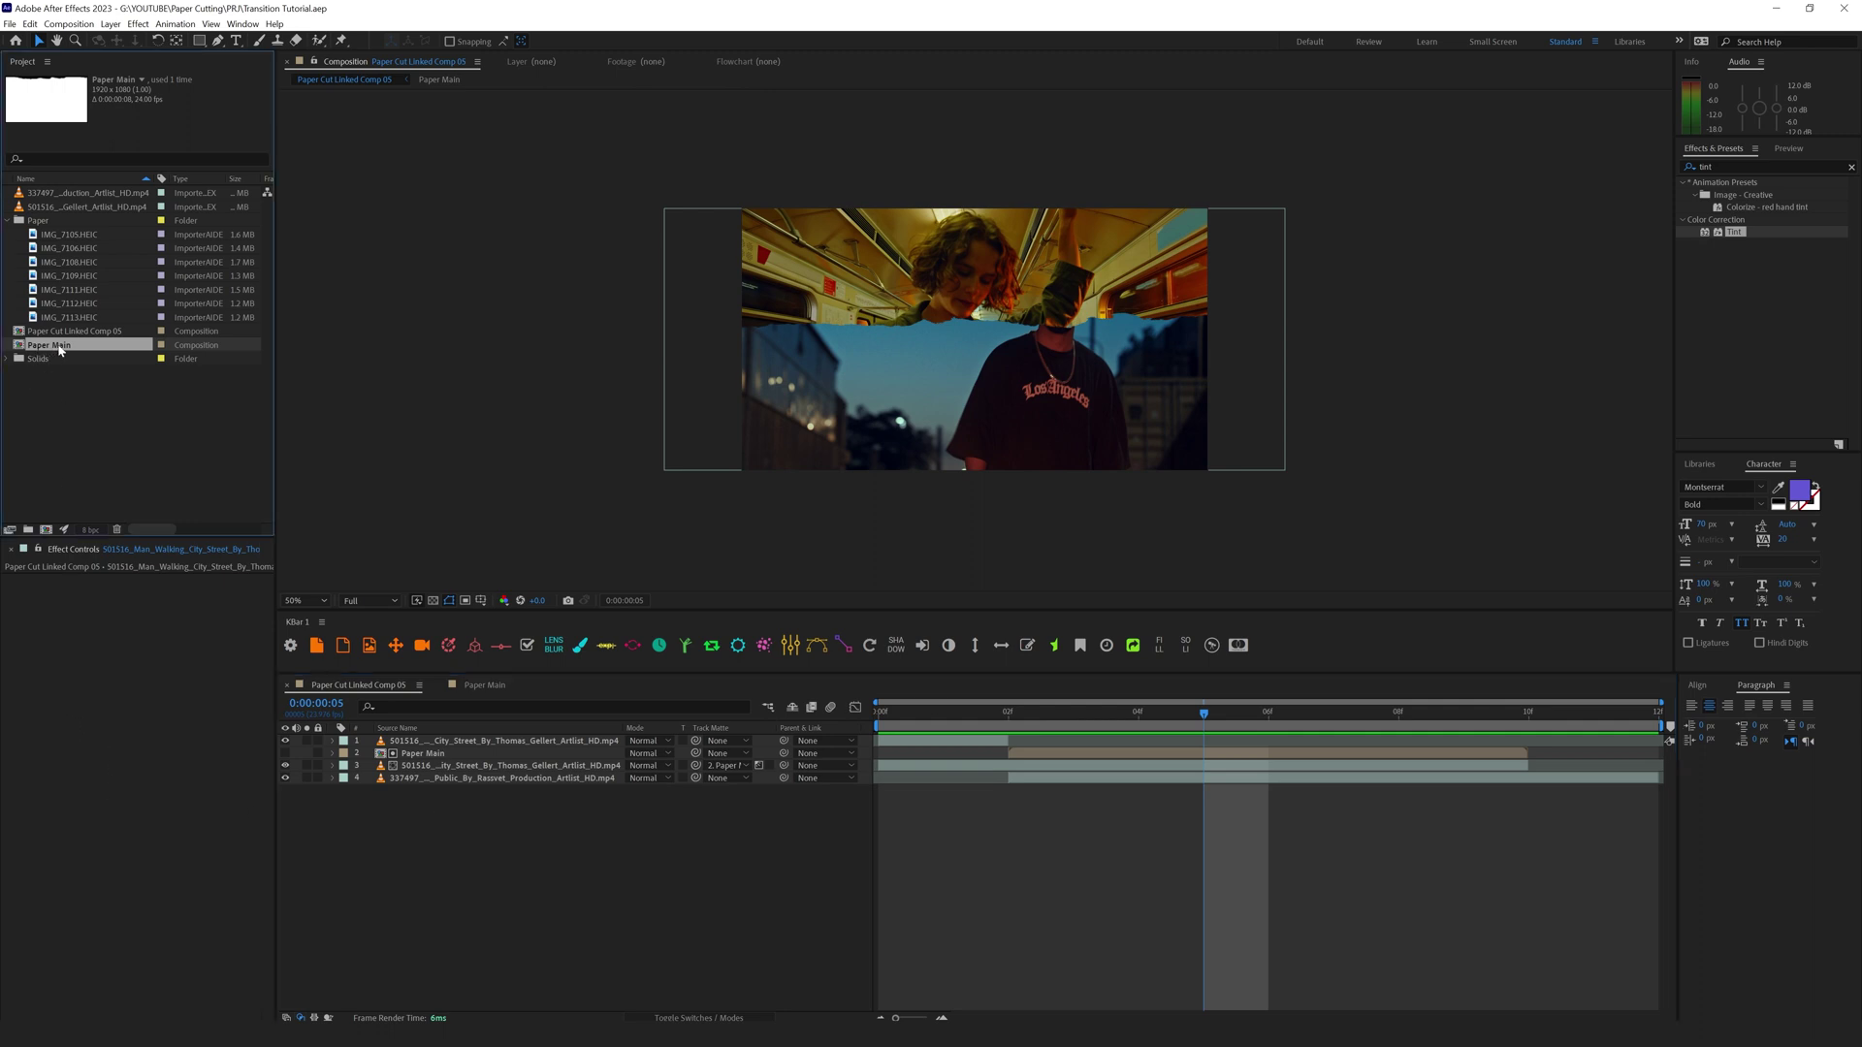
{"action": "key", "text": "ctrl+d"}
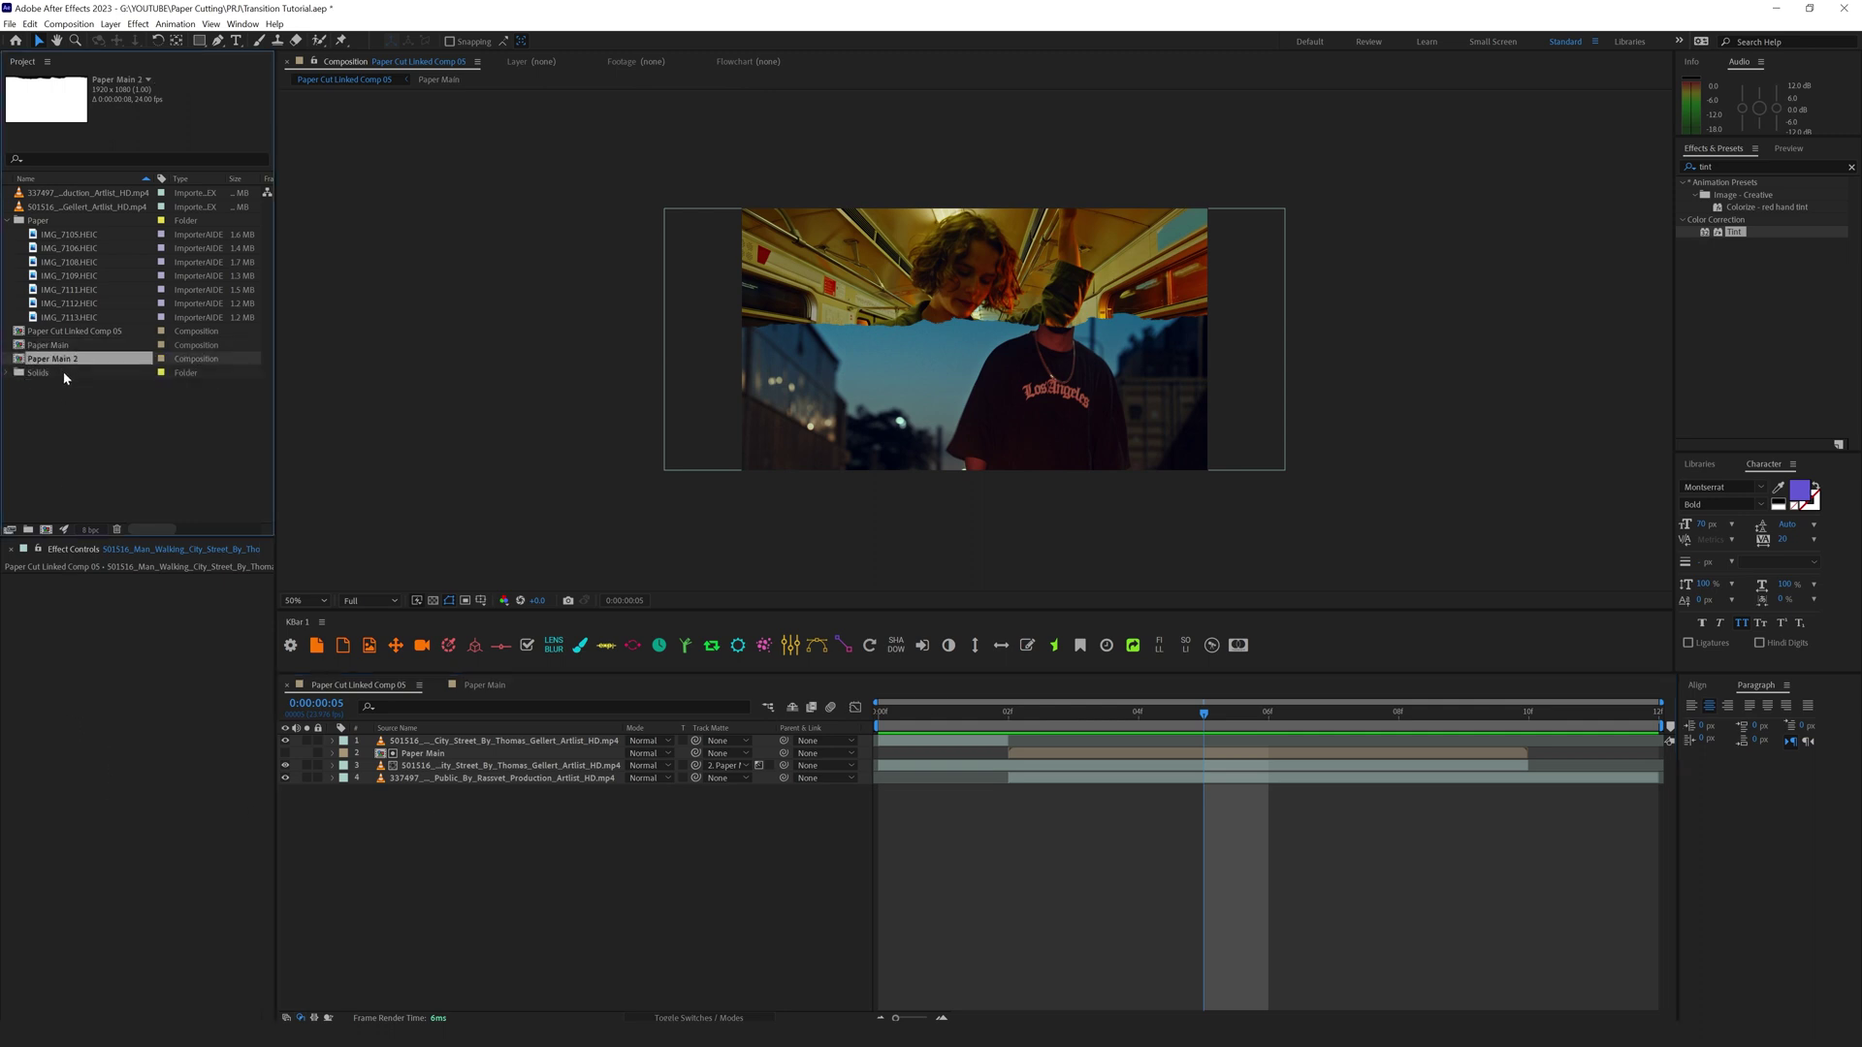
Step: Rename the duplicated Paper Main composition to Paper Visual and open it
{"action": "key", "text": "Return"}
{"action": "key", "text": "BackSpace"}
{"action": "key", "text": "BackSpace"}
{"action": "key", "text": "BackSpace"}
{"action": "type", "text": "Visual"}
{"action": "key", "text": "Return"}
{"action": "double_click", "coordinate": [11, 361]}
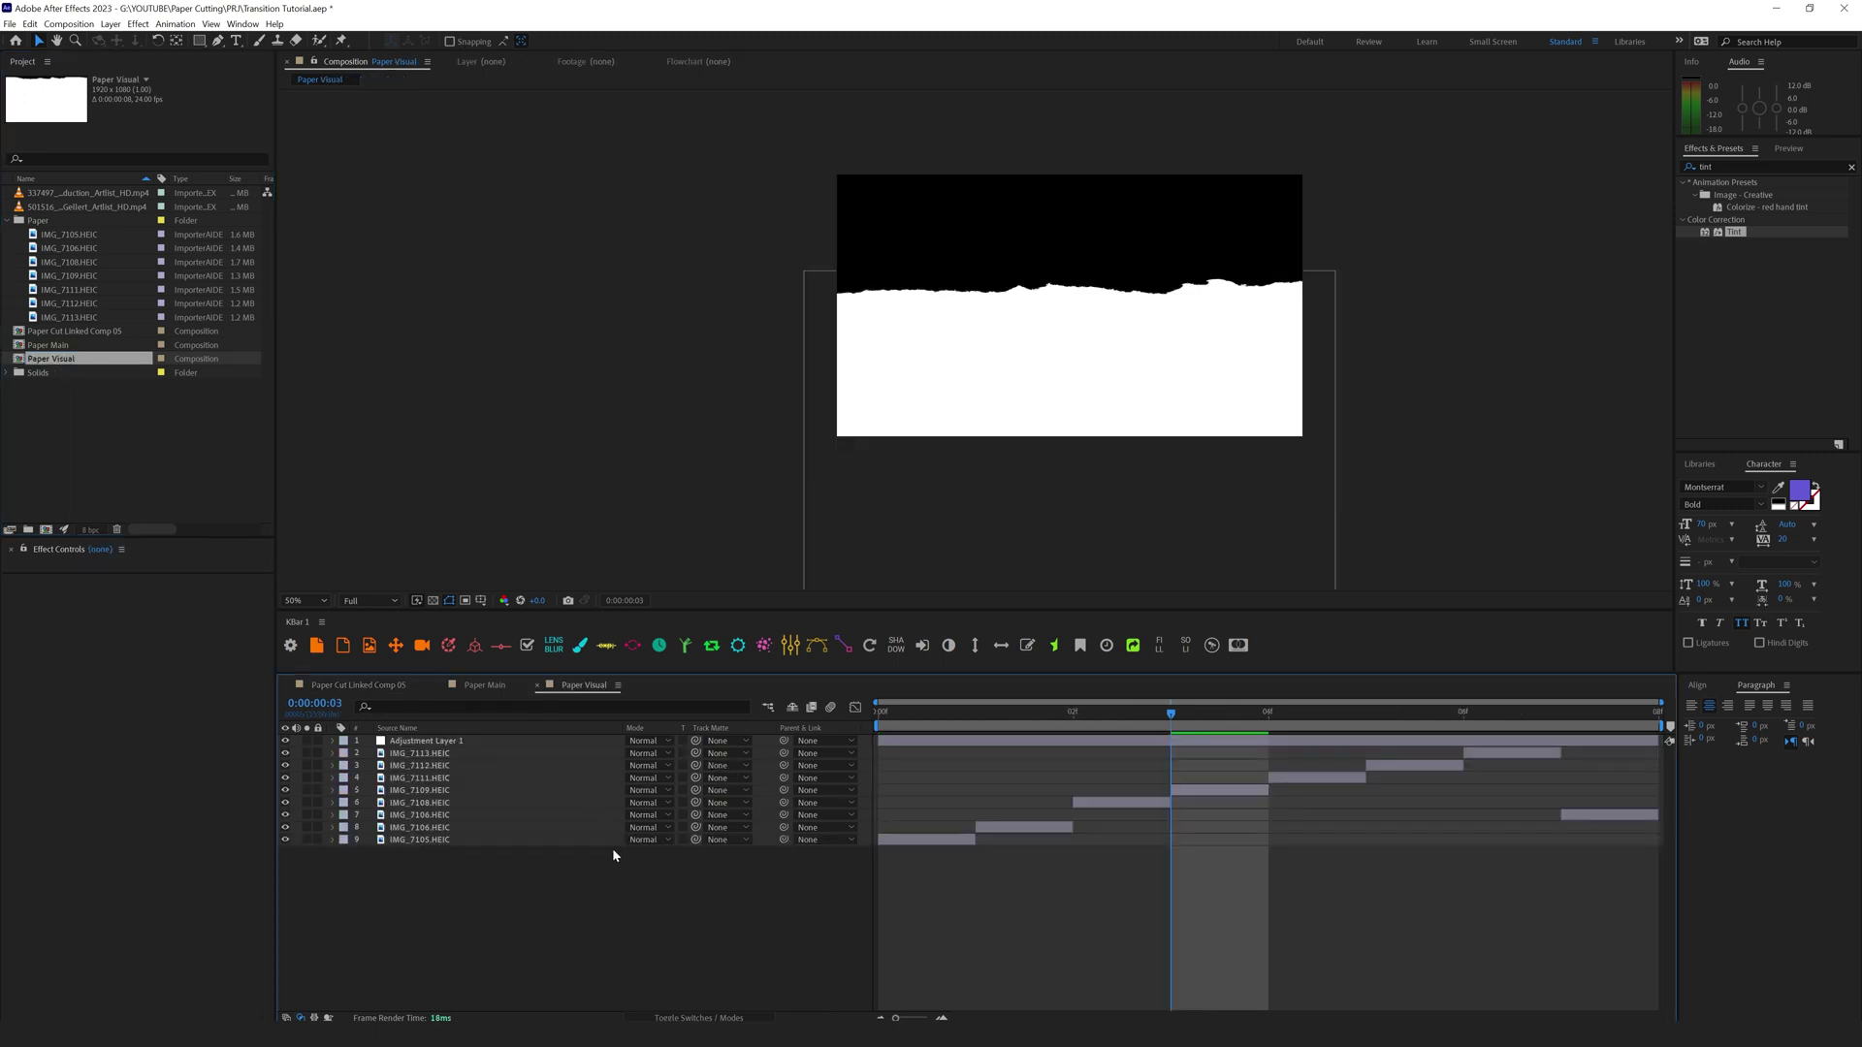
Step: Add the Paper Main composition above all layers in Paper Visual and set its Tint to map white to red
{"action": "left_click_drag", "start_coordinate": [57, 346], "coordinate": [429, 745]}
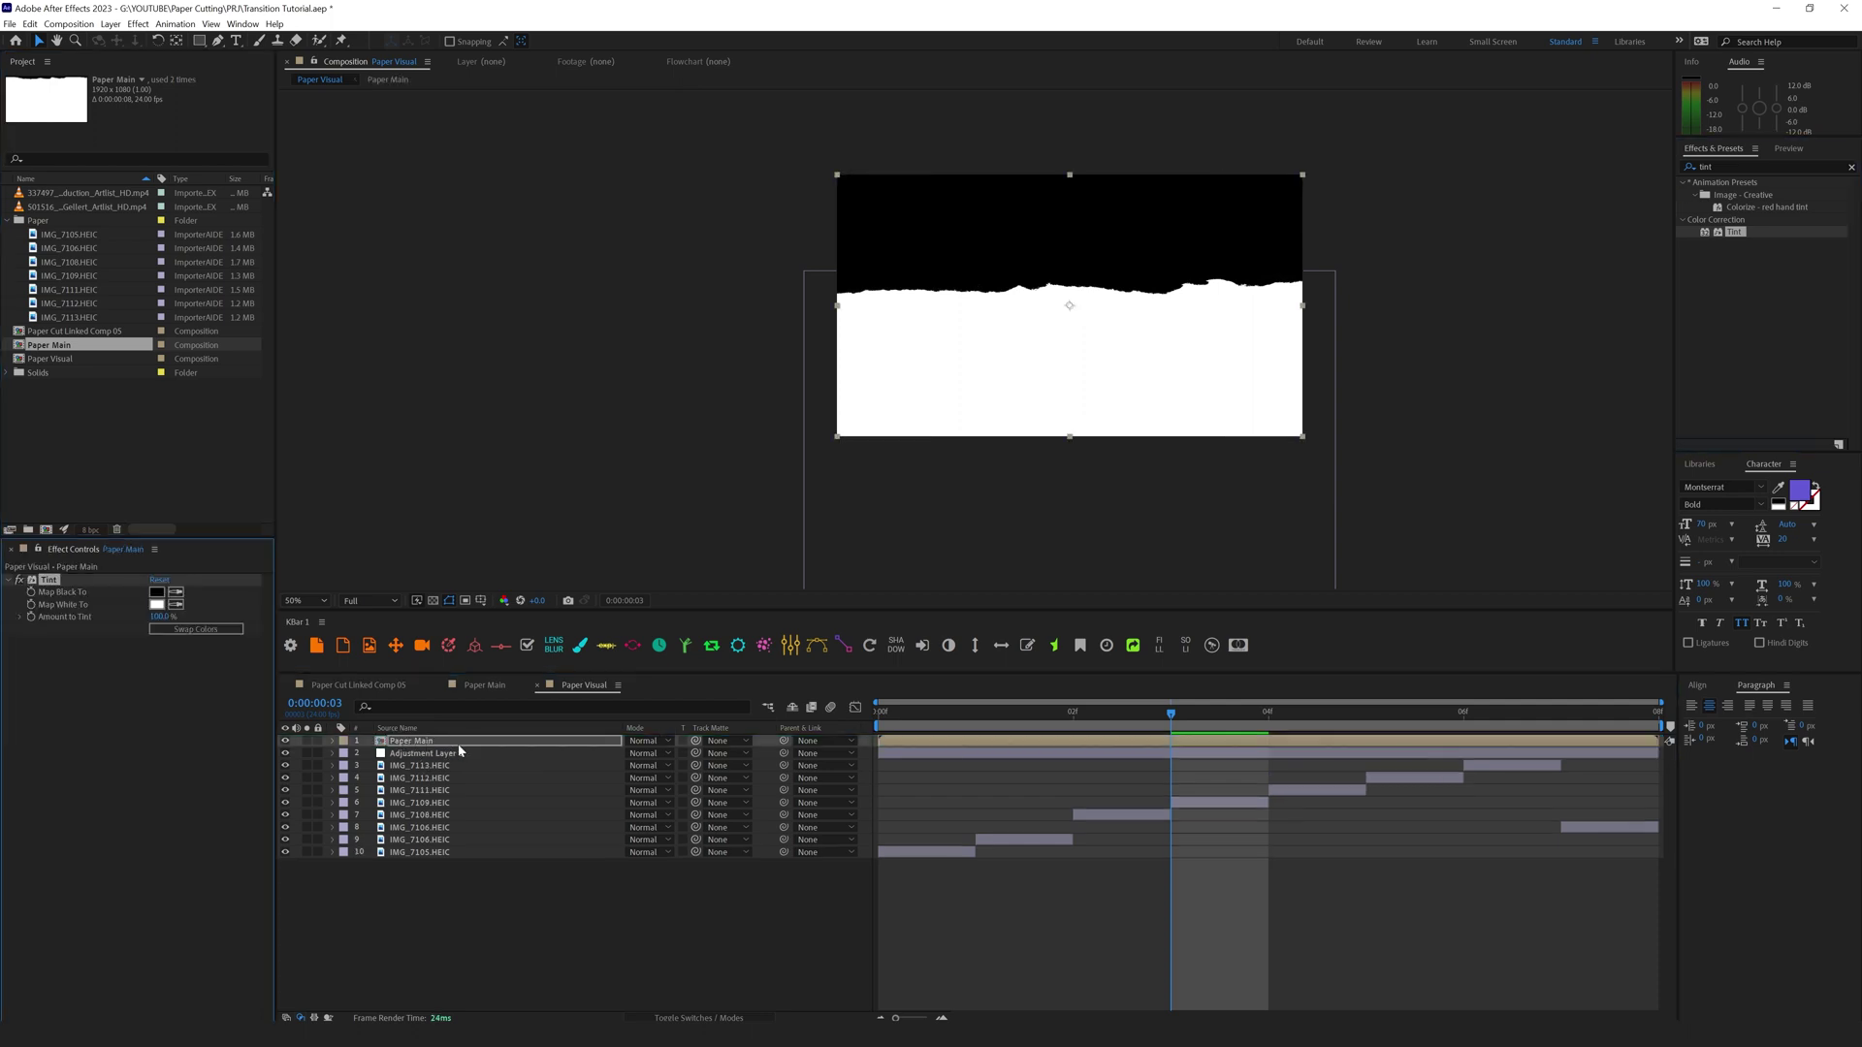
{"action": "left_click", "coordinate": [156, 604]}
{"action": "left_click_drag", "start_coordinate": [1324, 595], "coordinate": [1387, 590]}
{"action": "left_click", "coordinate": [1558, 582]}
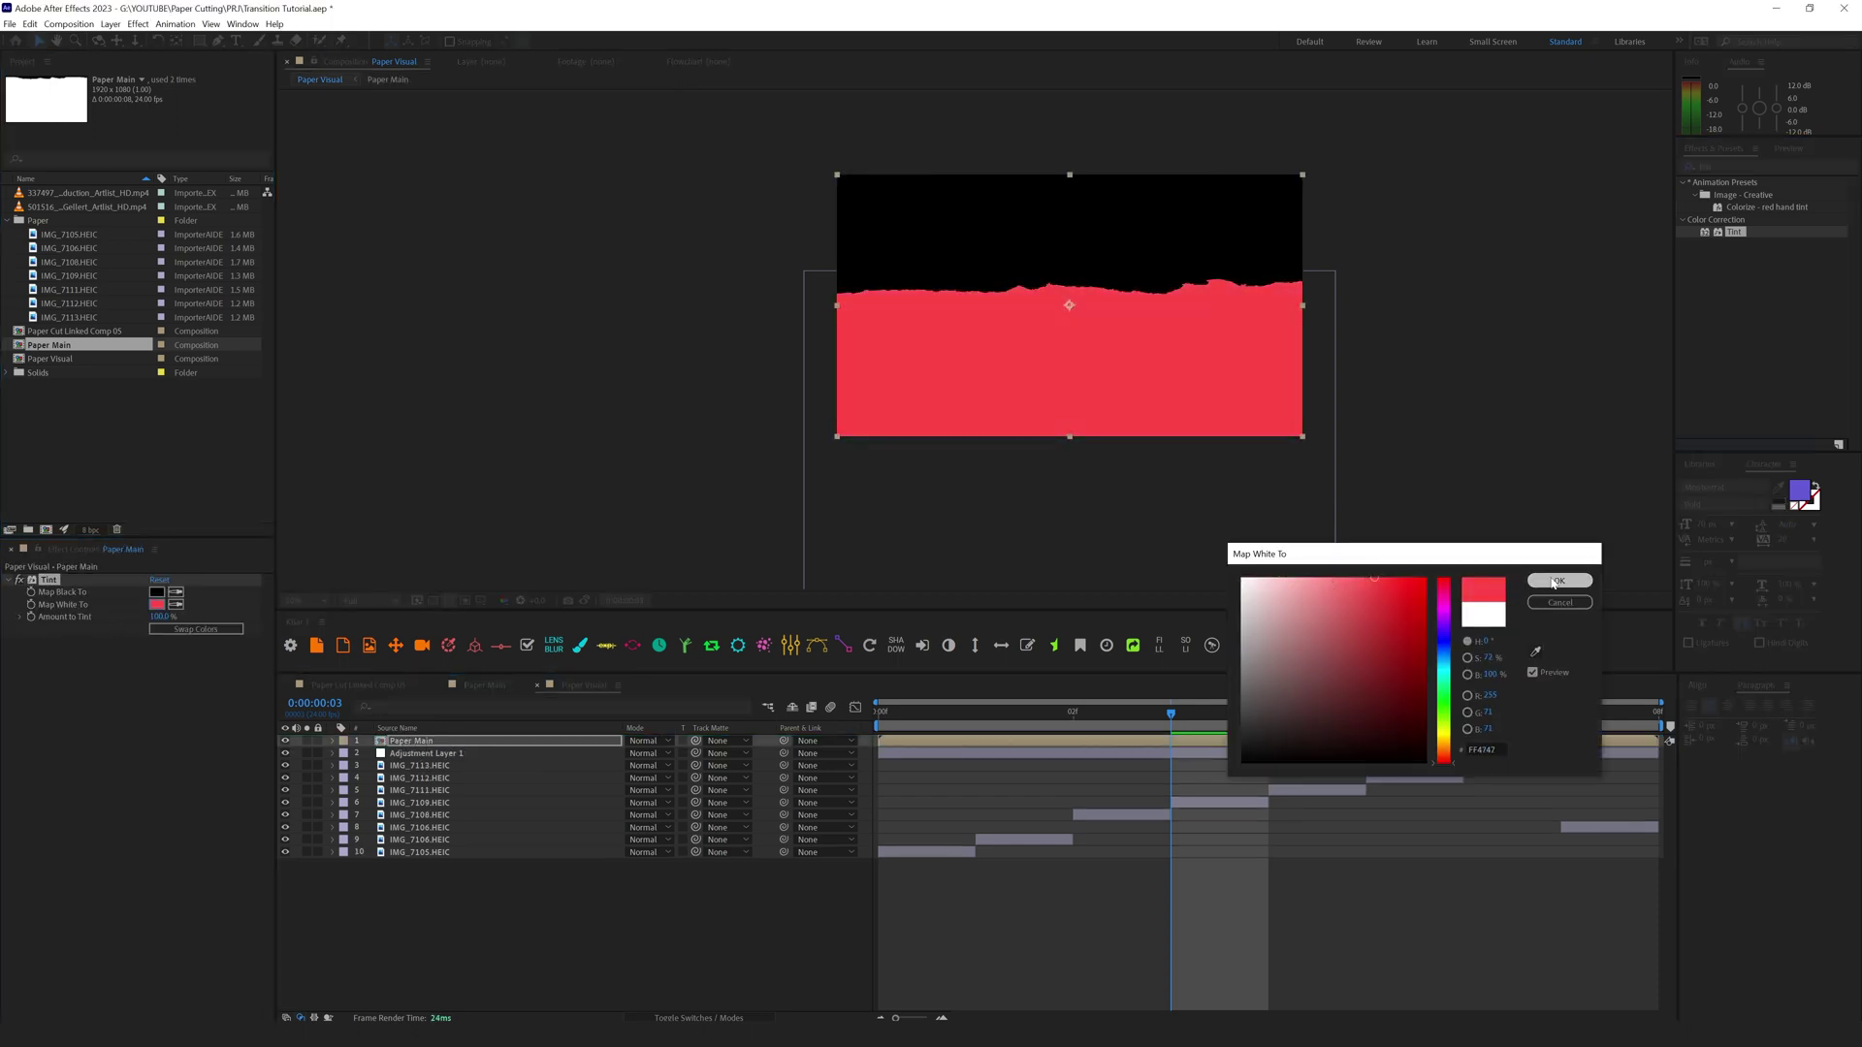
Step: Lower the Paper Main layer's opacity so the photos beneath show through, and lock the layer
{"action": "left_click", "coordinate": [611, 740]}
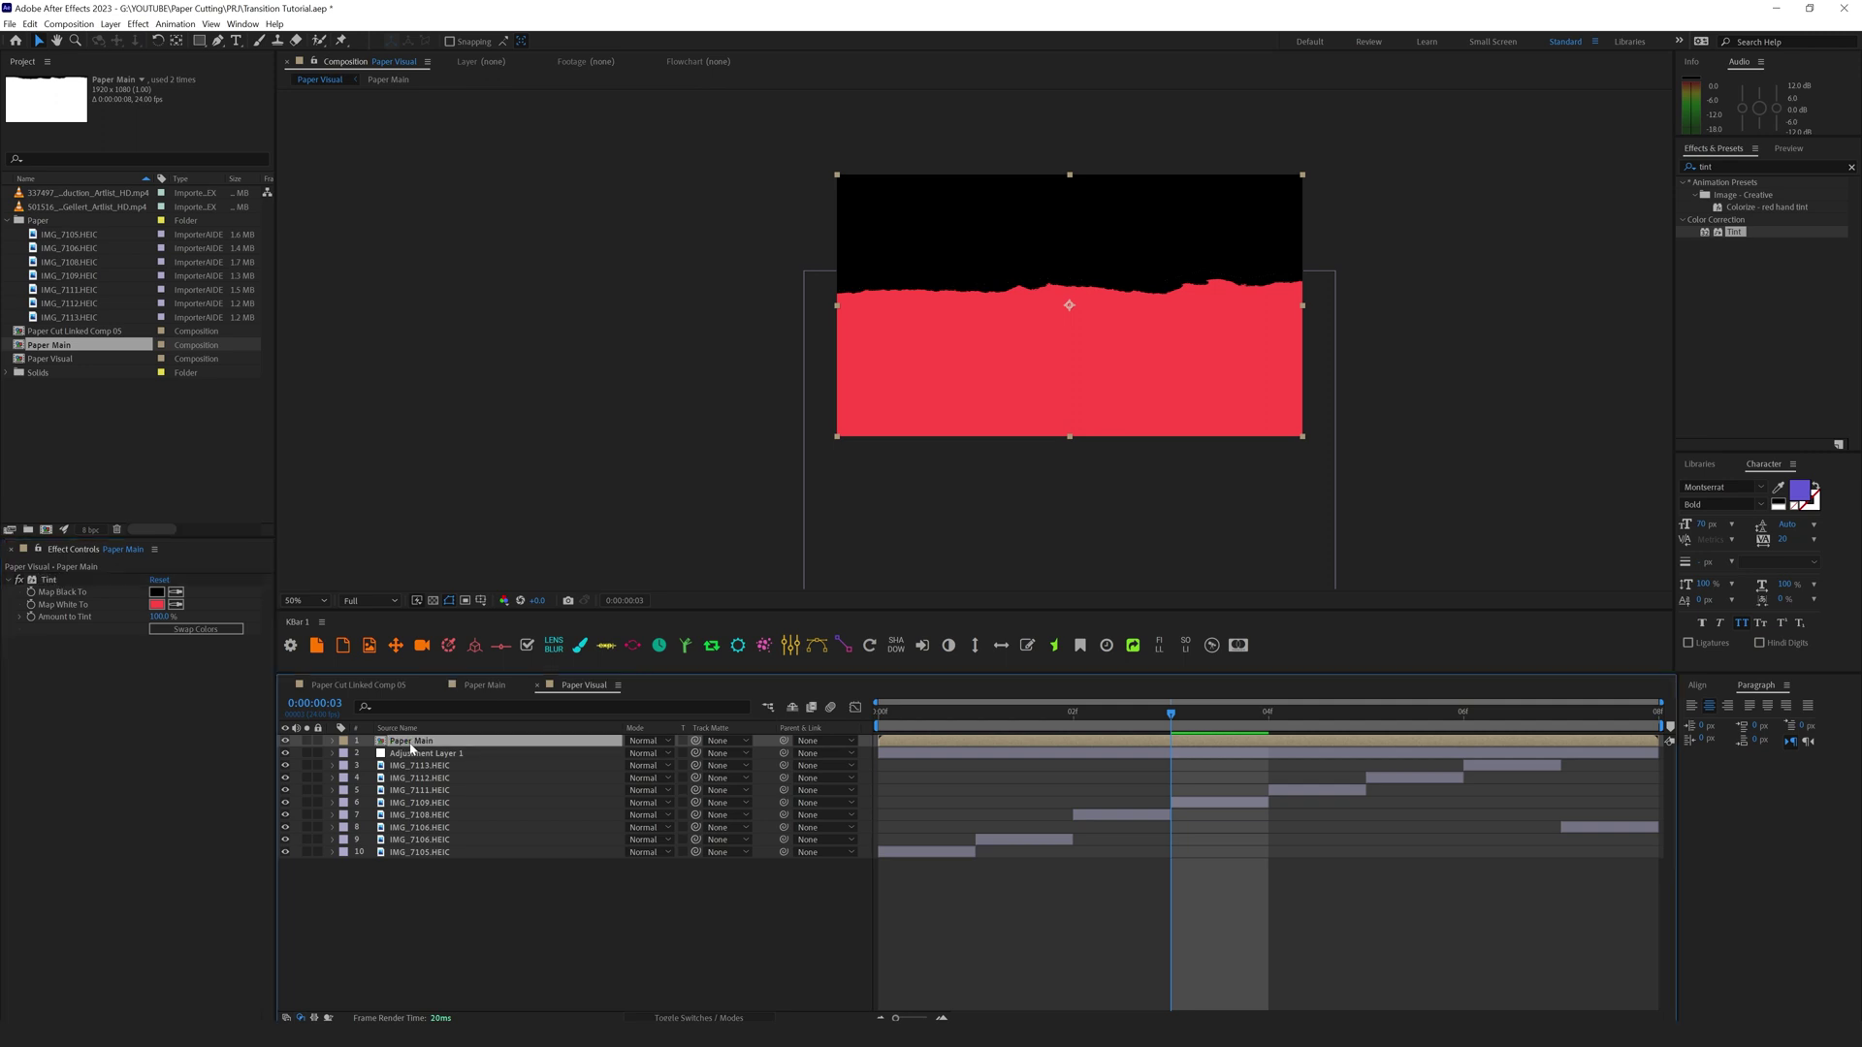
{"action": "key", "text": "t"}
{"action": "left_click_drag", "start_coordinate": [635, 753], "coordinate": [607, 757]}
{"action": "key", "text": "ctrl+l"}
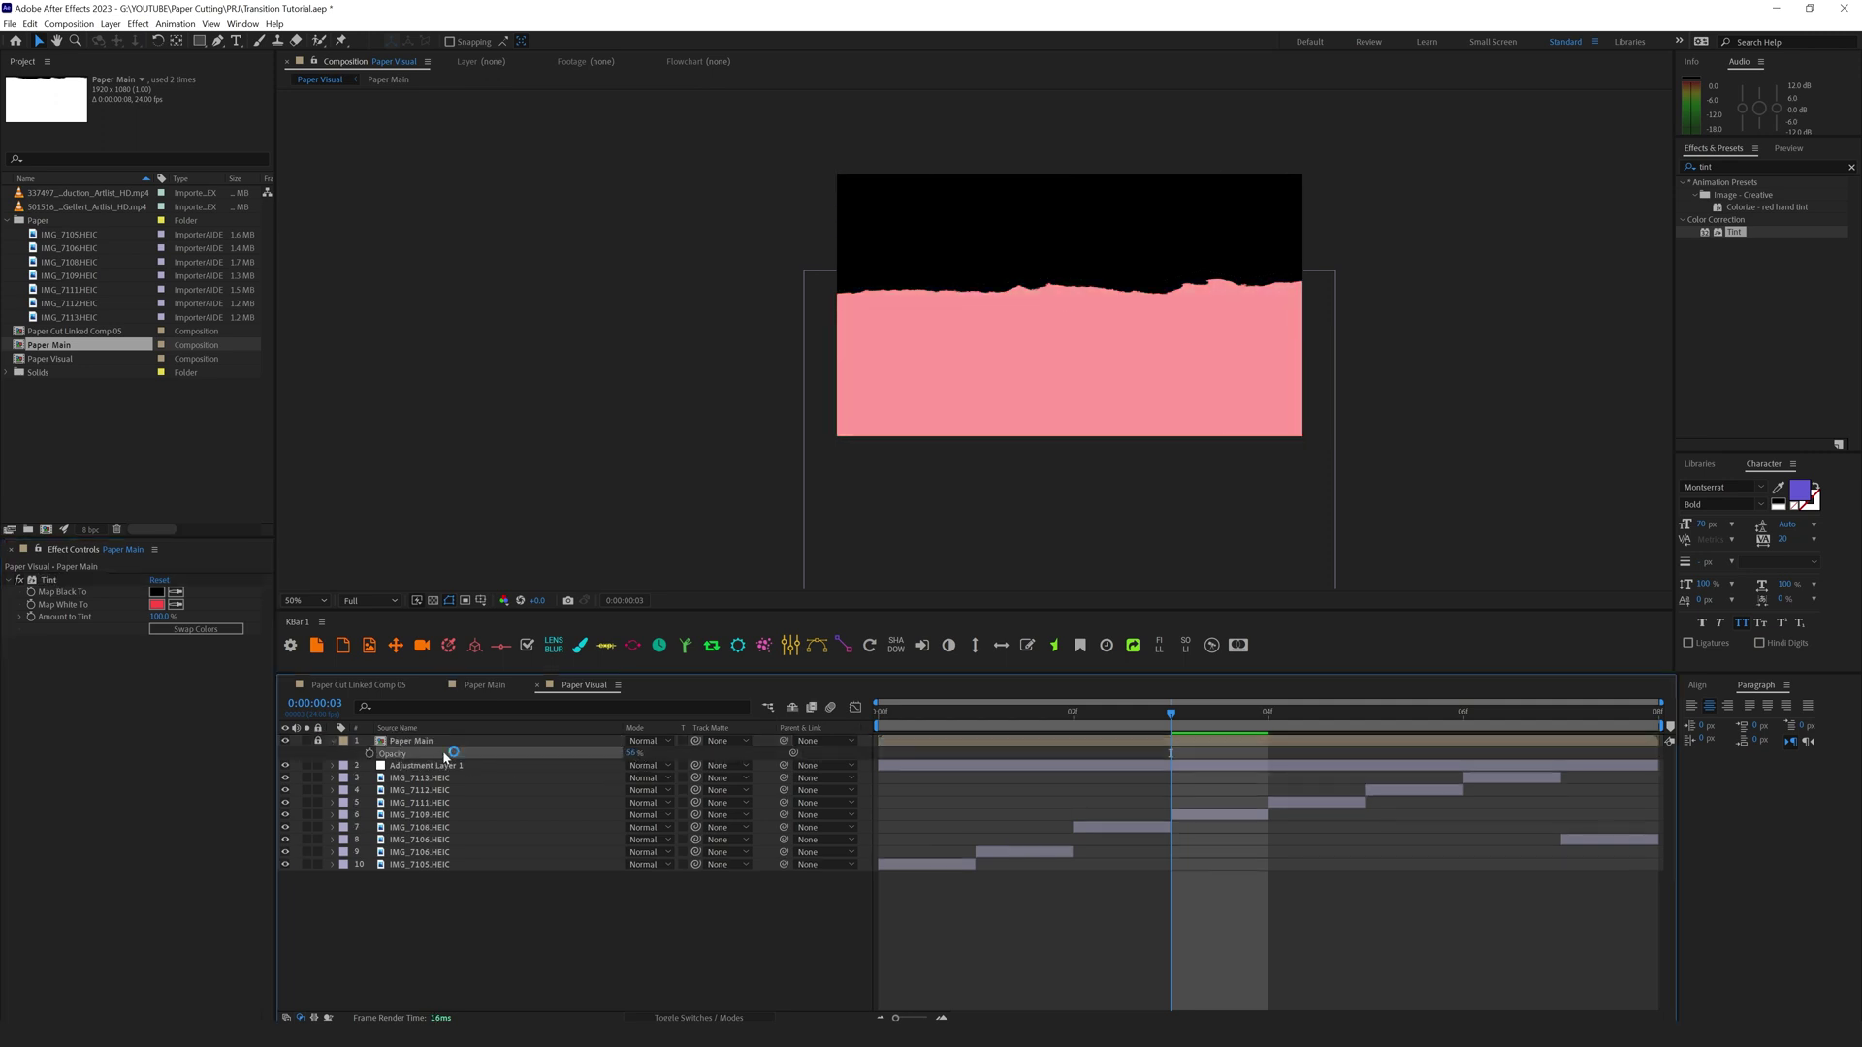
Step: Hide Adjustment Layer 1 and turn off the mask outlines in the viewer with IMG_7105 selected at frame 0
{"action": "left_click", "coordinate": [442, 746]}
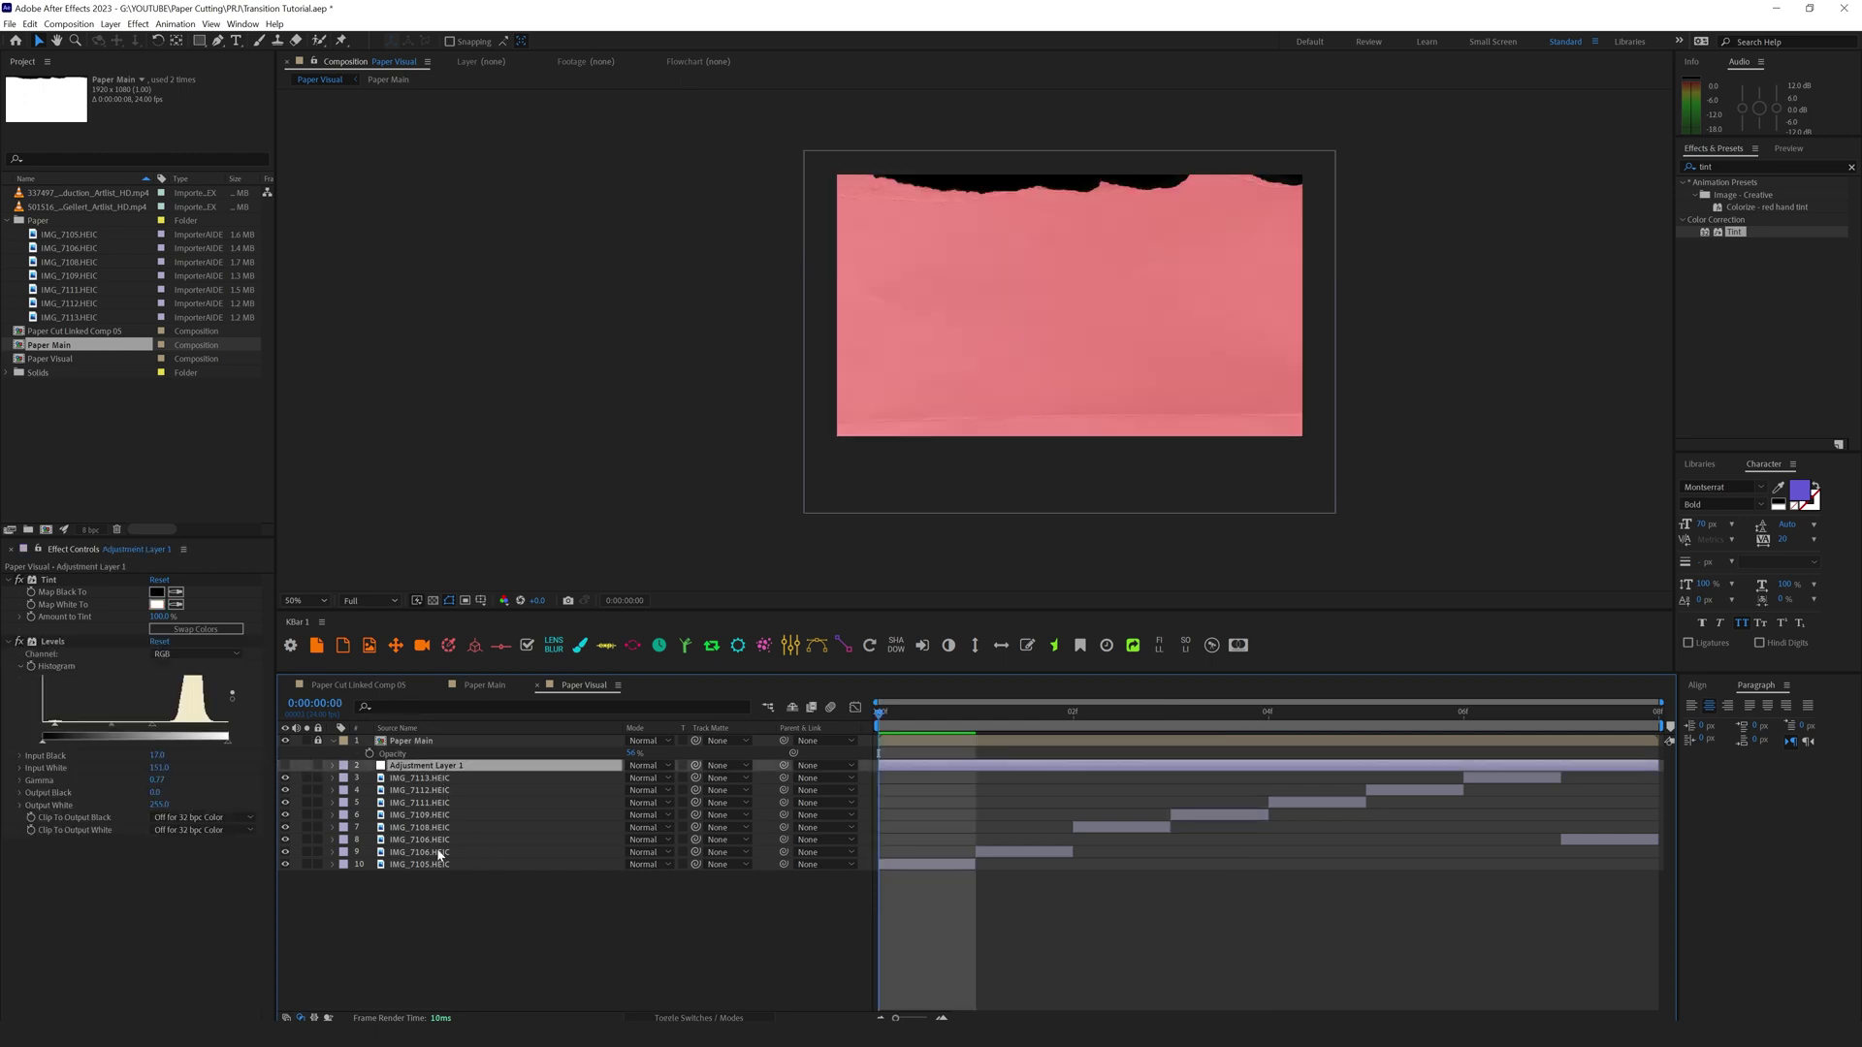
{"action": "left_click", "coordinate": [529, 865]}
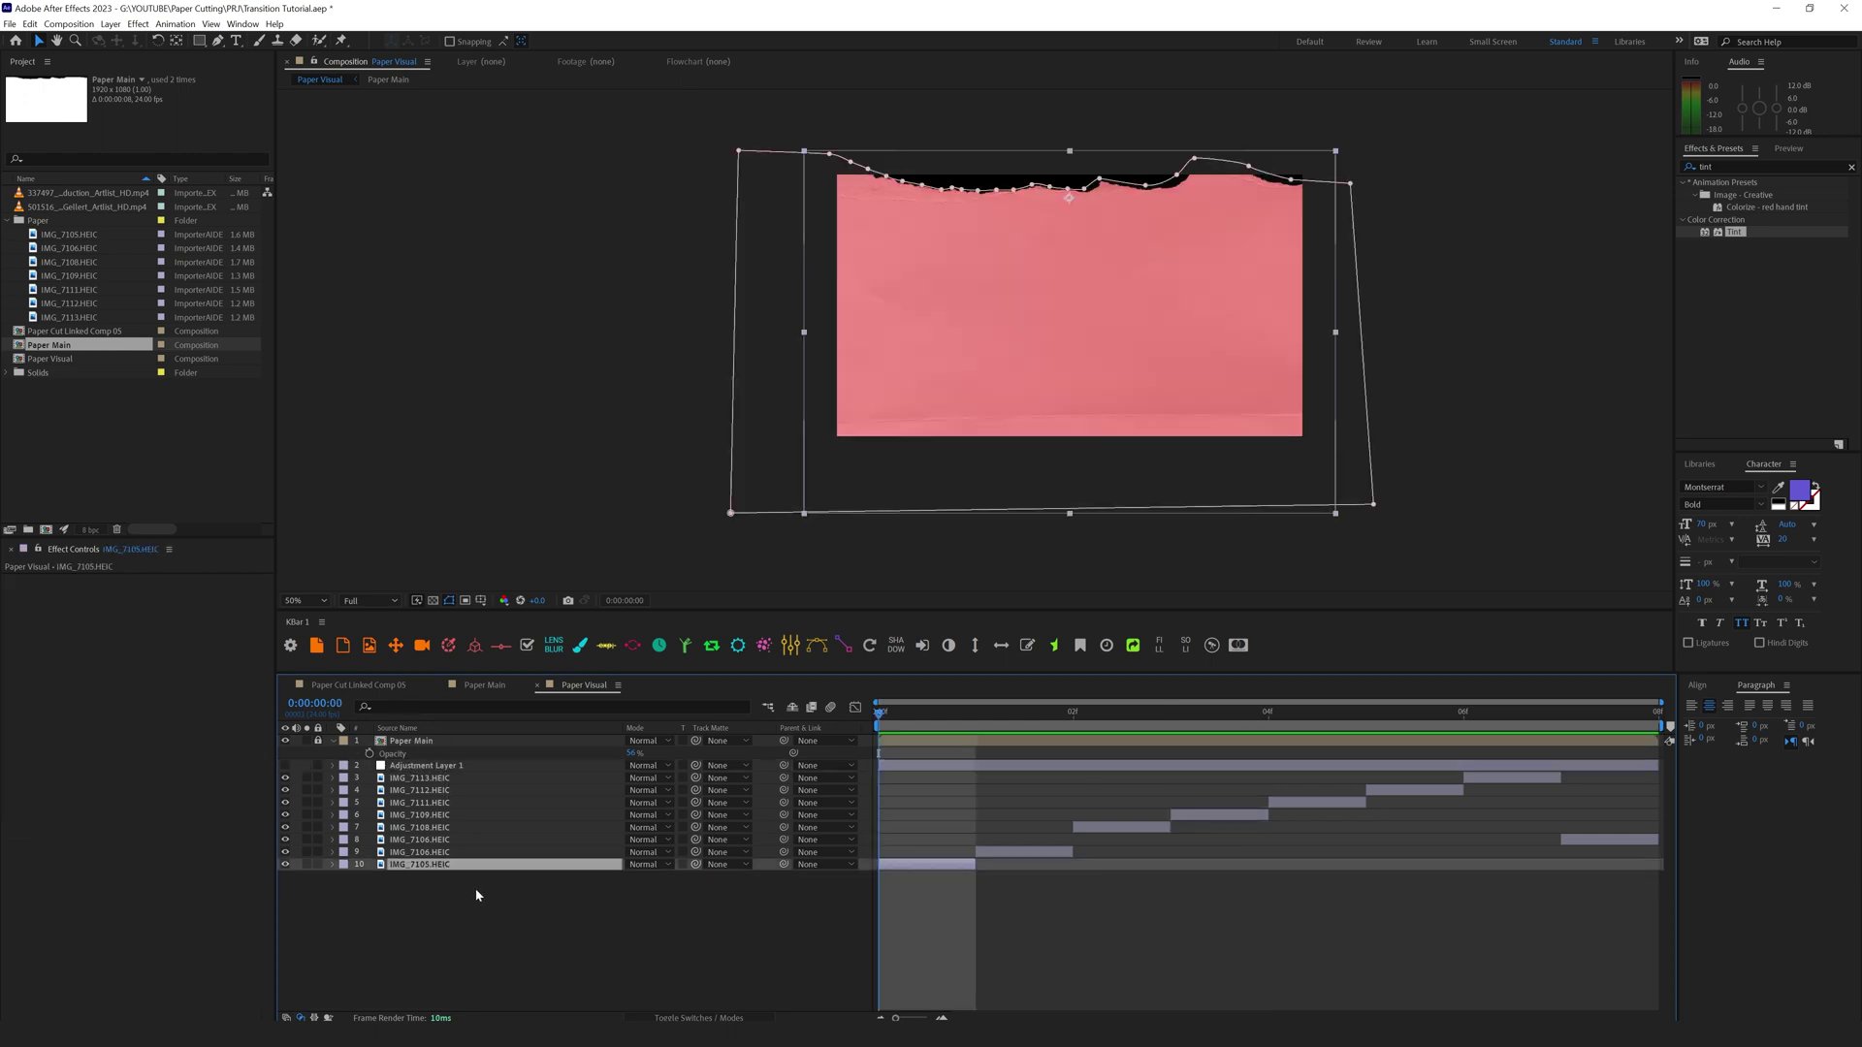
{"action": "left_click", "coordinate": [451, 602]}
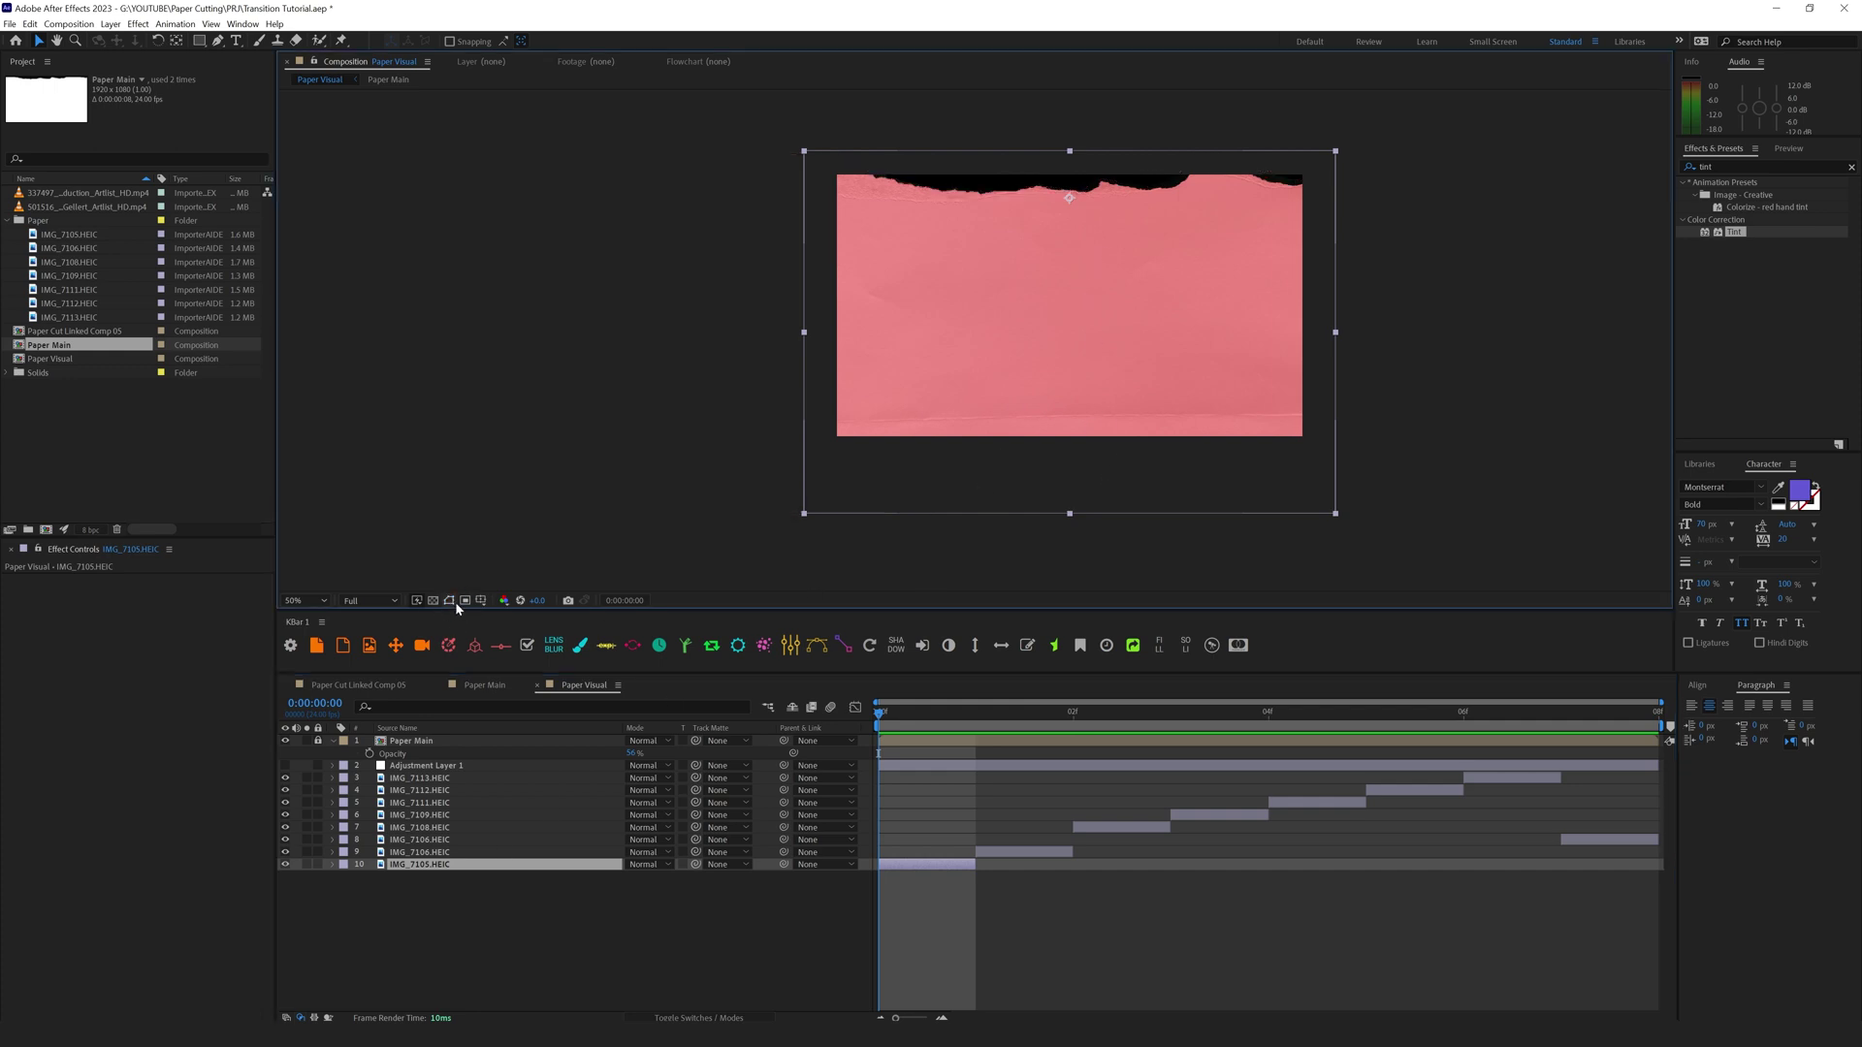
Step: Shift IMG_7105 and IMG_7106 slightly upward and rescale them on frames 0 and 1 so their torn edges extend past the red guide
{"action": "left_click_drag", "start_coordinate": [1063, 319], "coordinate": [1063, 310]}
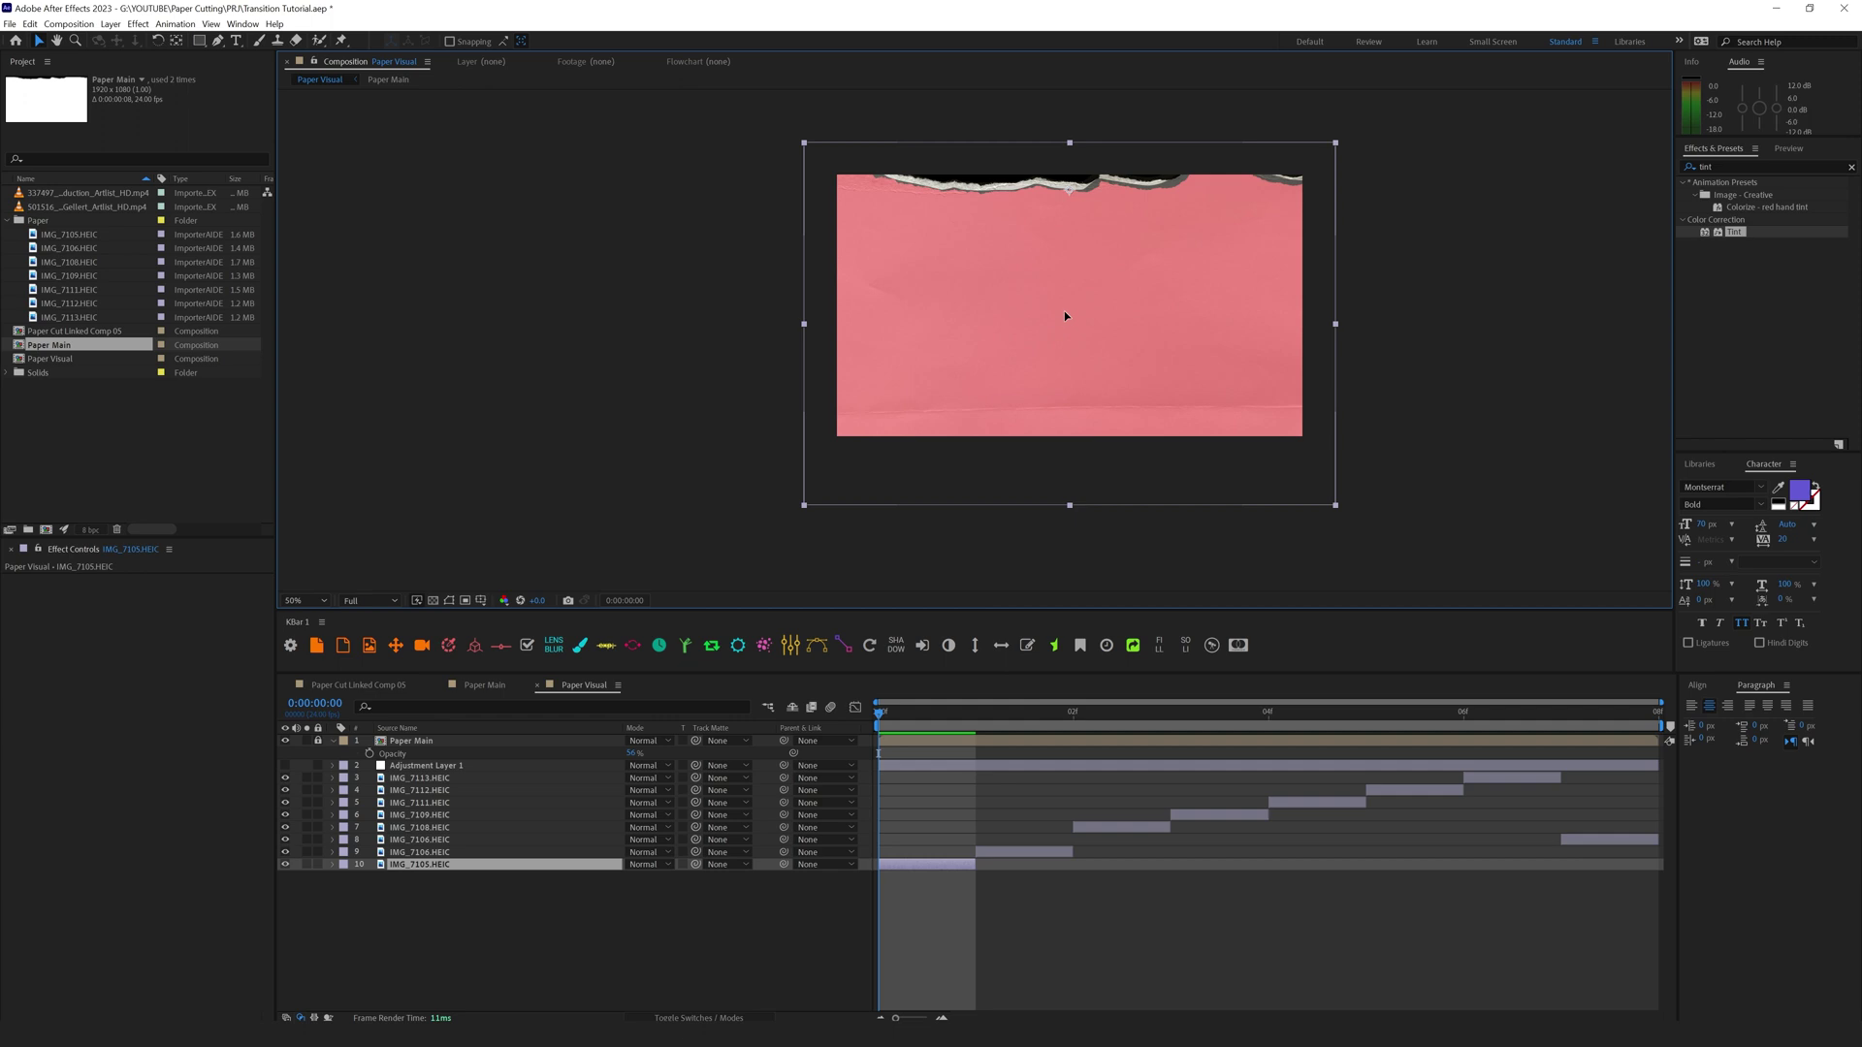
{"action": "left_click_drag", "start_coordinate": [1337, 326], "coordinate": [1351, 330]}
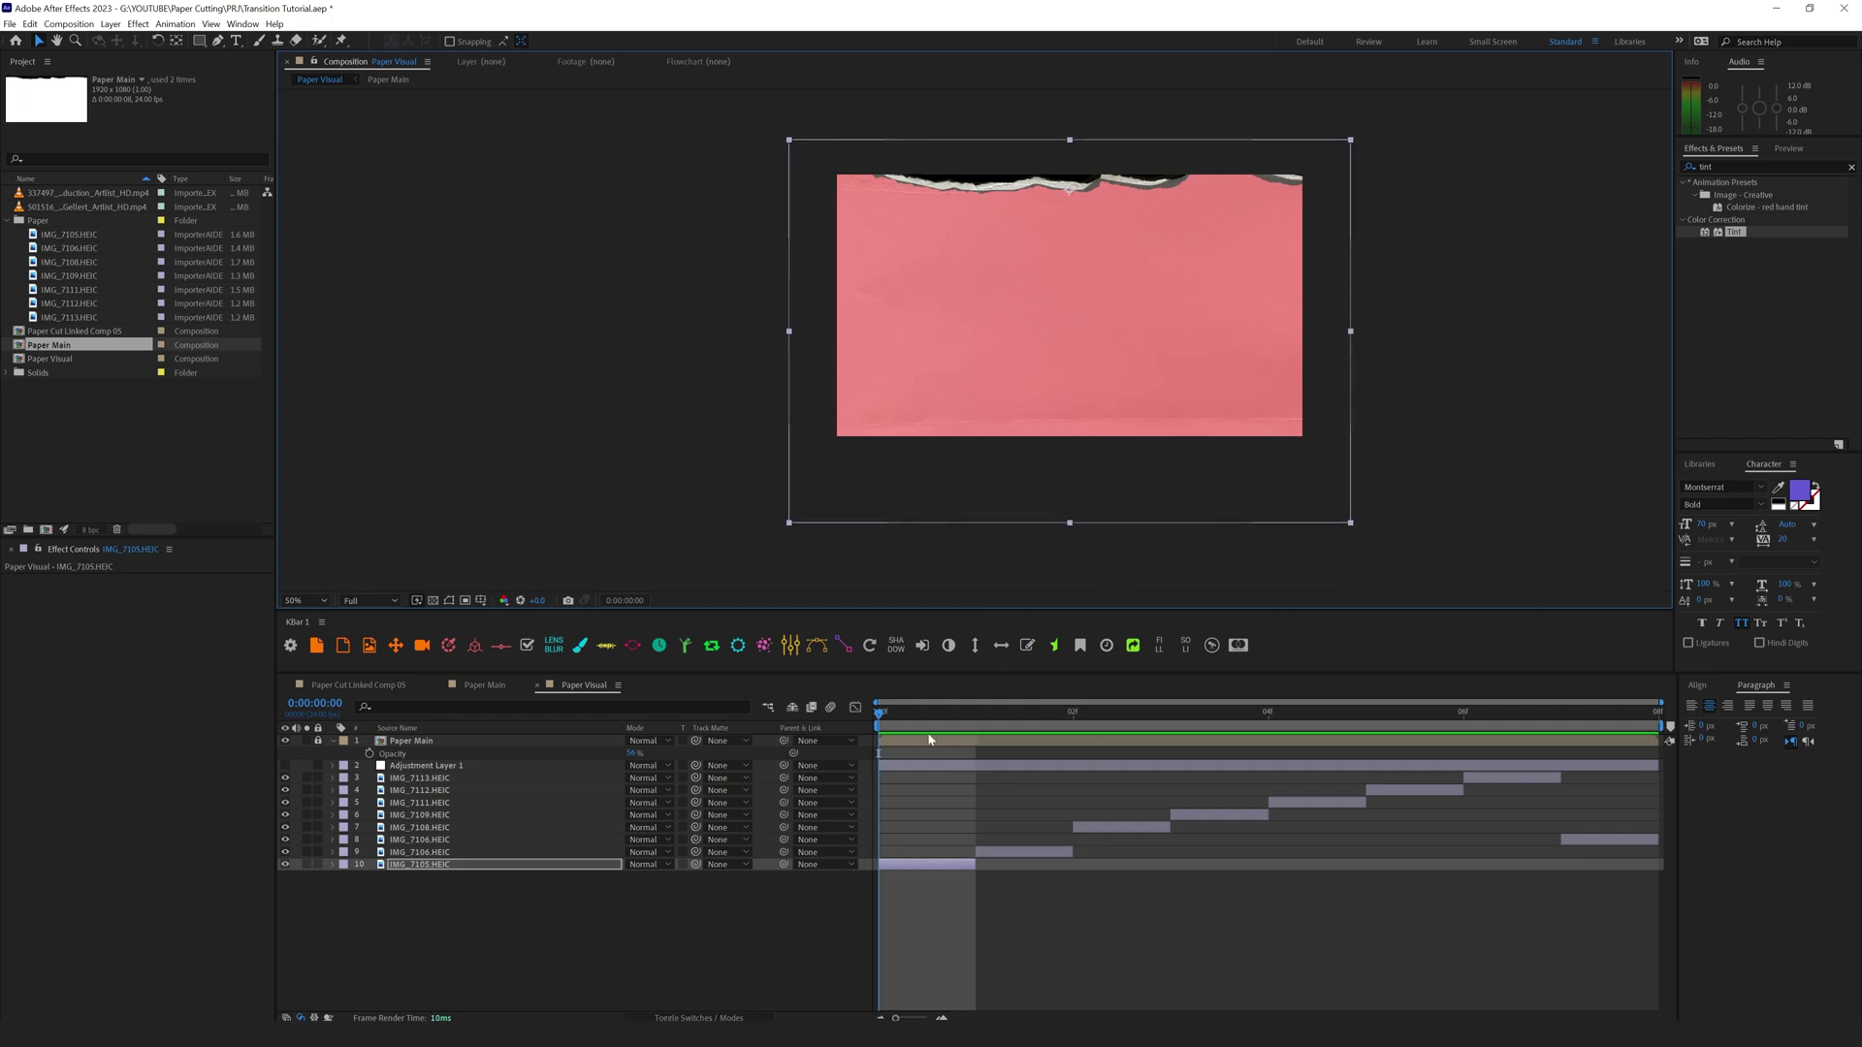
{"action": "left_click_drag", "start_coordinate": [885, 718], "coordinate": [975, 719]}
{"action": "left_click", "coordinate": [999, 853]}
{"action": "left_click_drag", "start_coordinate": [1169, 307], "coordinate": [1173, 291]}
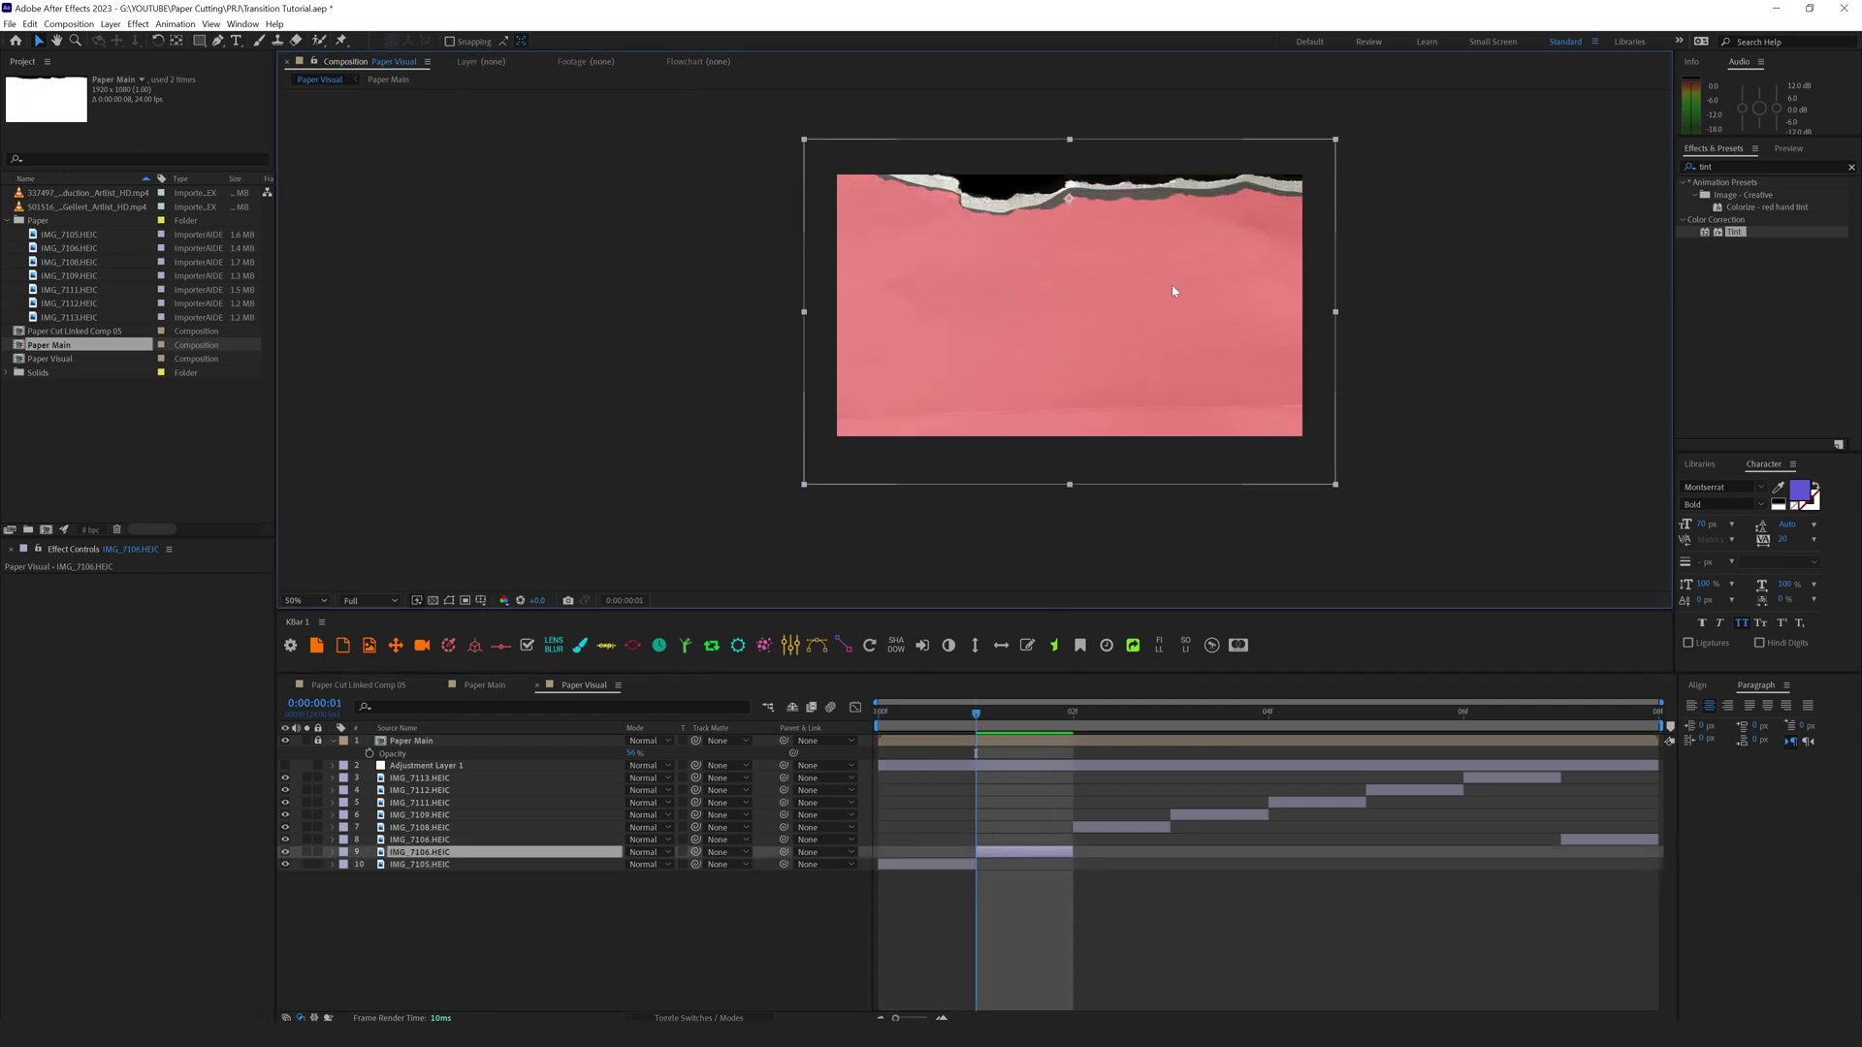
{"action": "left_click_drag", "start_coordinate": [1335, 313], "coordinate": [1316, 304]}
Step: Reposition and resize the IMG_7108 photo on frame 2 so its torn edge extends past the red guide
{"action": "key", "text": "Page_Down"}
{"action": "left_click", "coordinate": [1144, 454]}
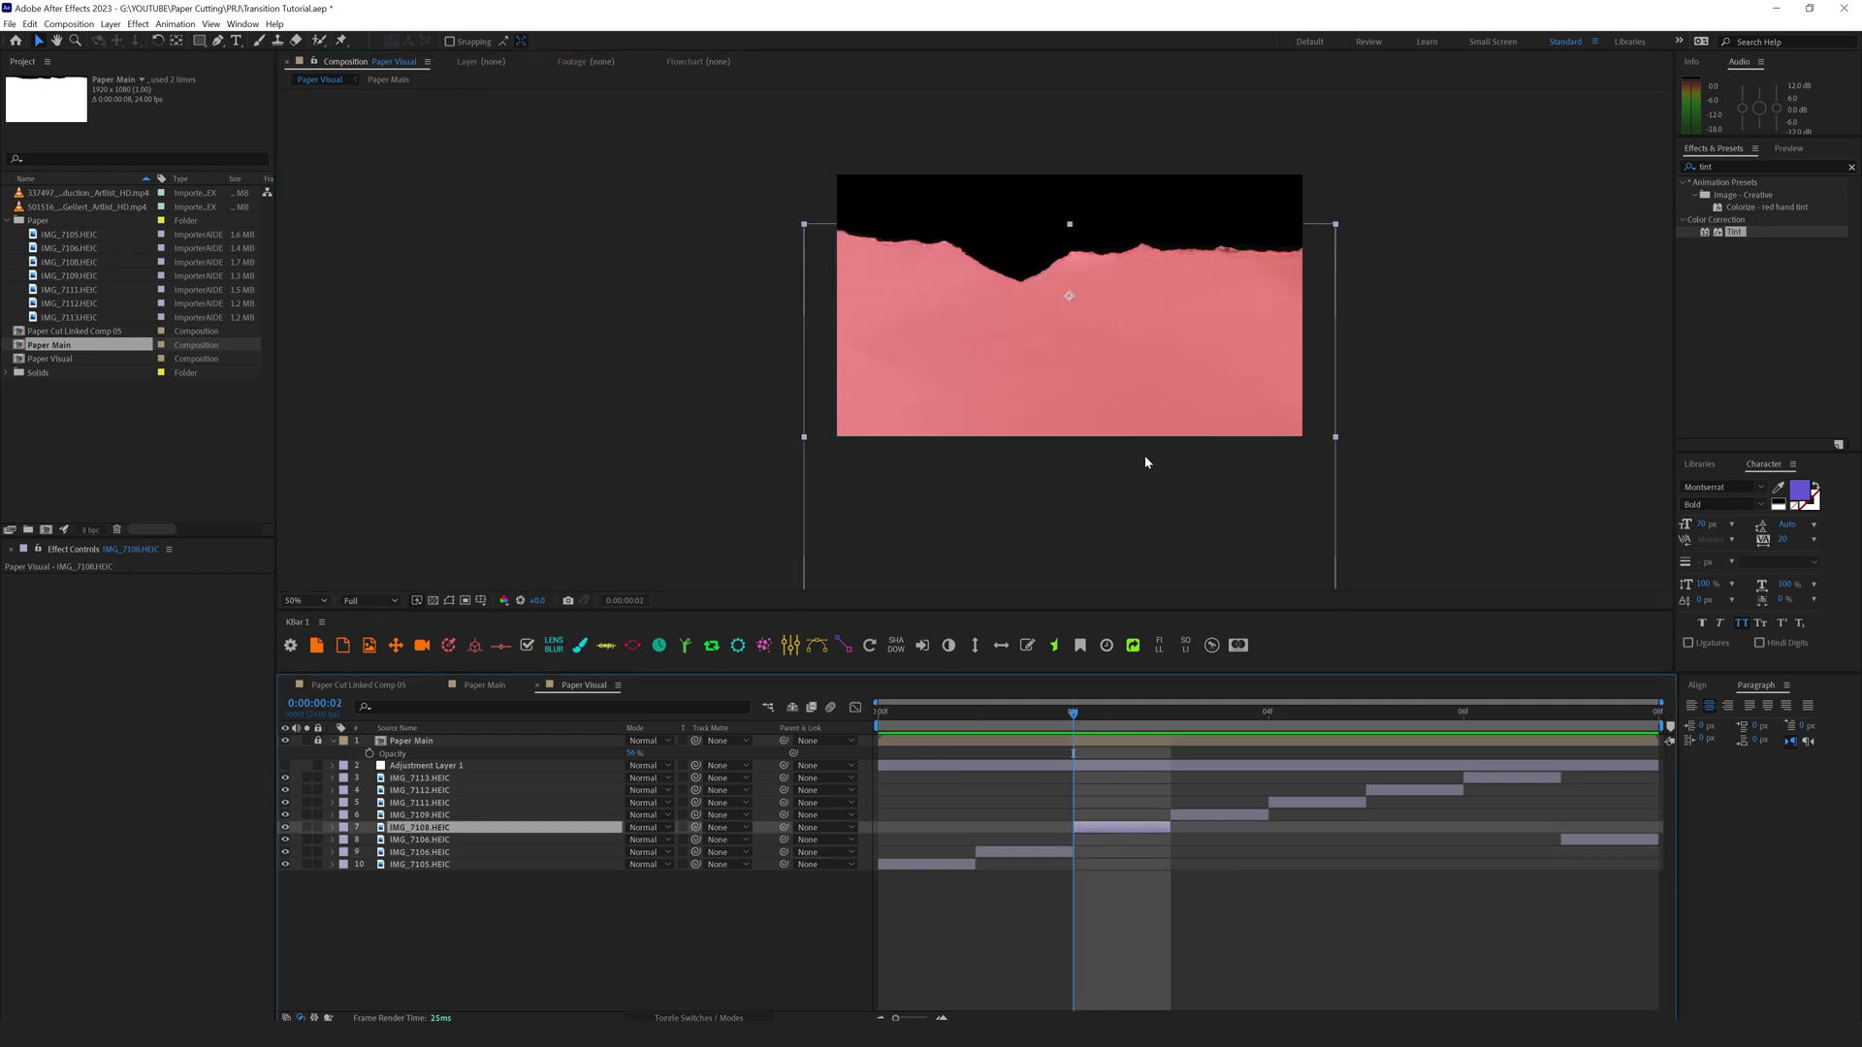
{"action": "left_click_drag", "start_coordinate": [1177, 403], "coordinate": [1152, 393]}
{"action": "left_click_drag", "start_coordinate": [1313, 206], "coordinate": [1331, 202]}
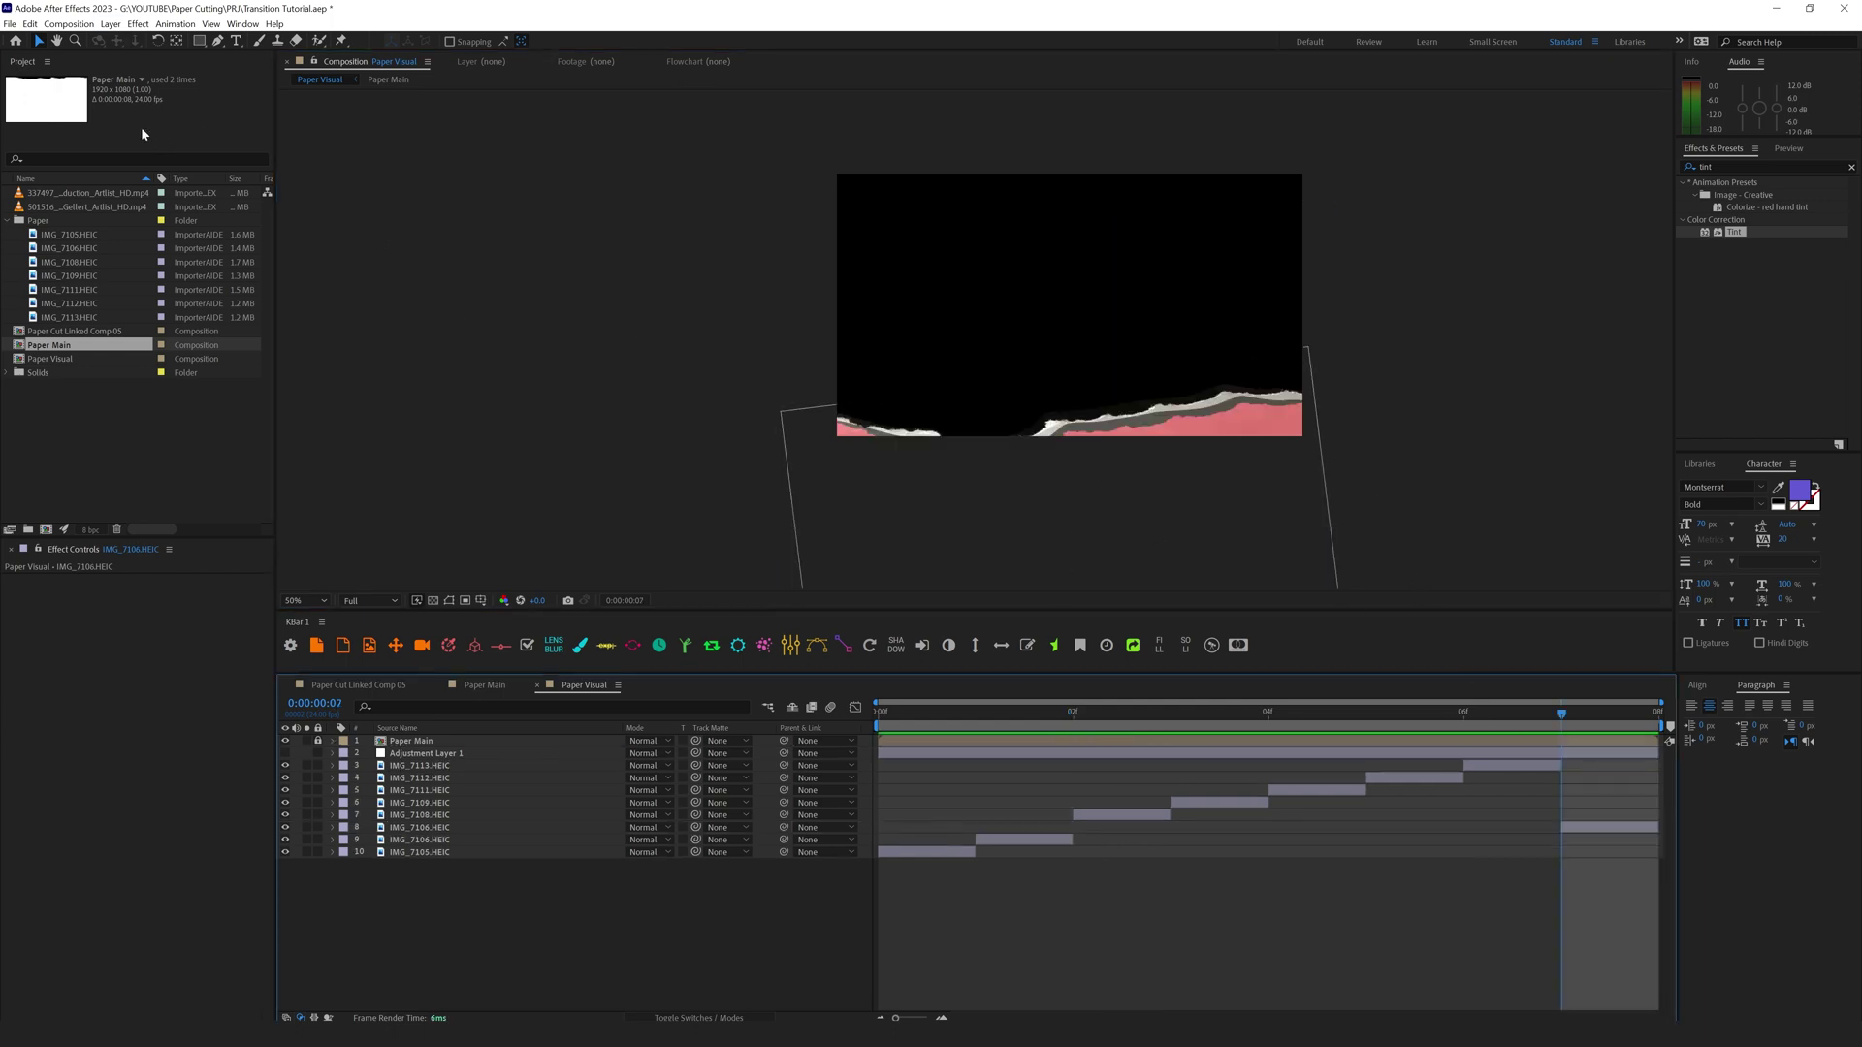
Step: Extend the Paper Visual composition's duration to 9 frames
{"action": "left_click", "coordinate": [69, 23]}
{"action": "left_click", "coordinate": [93, 61]}
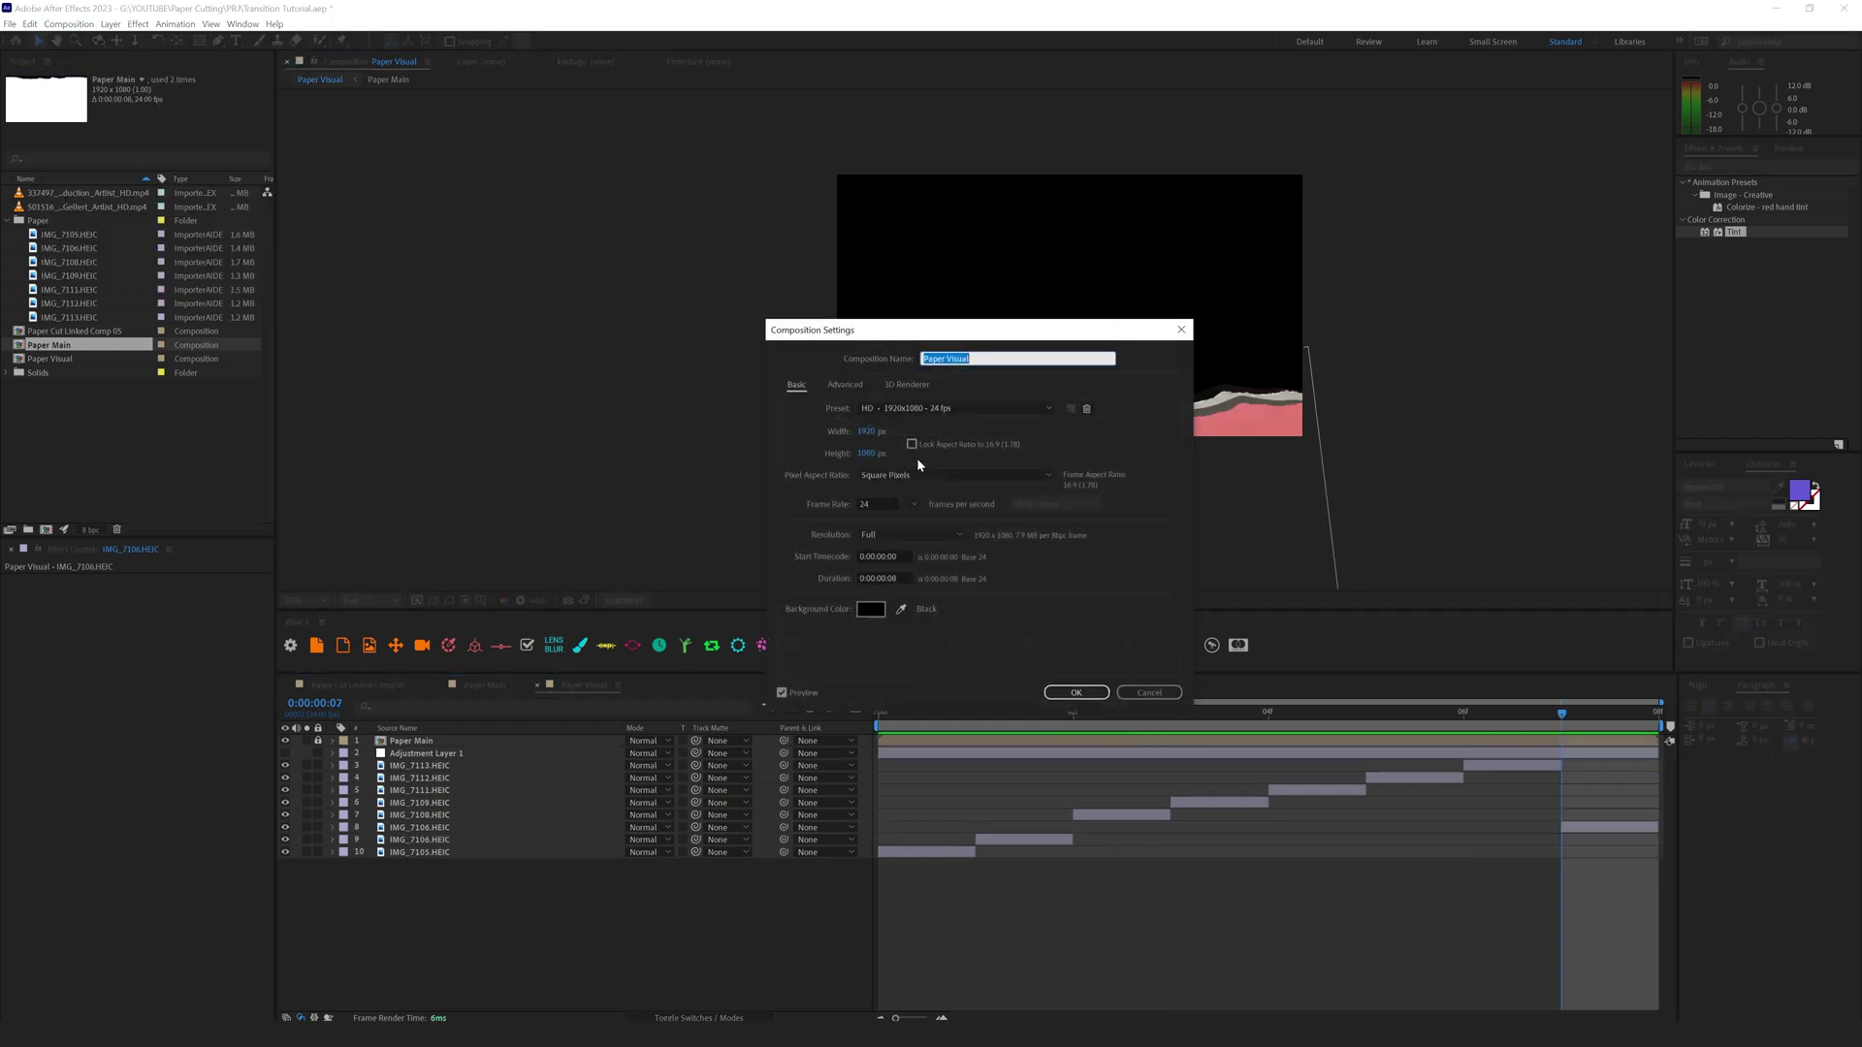
{"action": "left_click", "coordinate": [893, 577]}
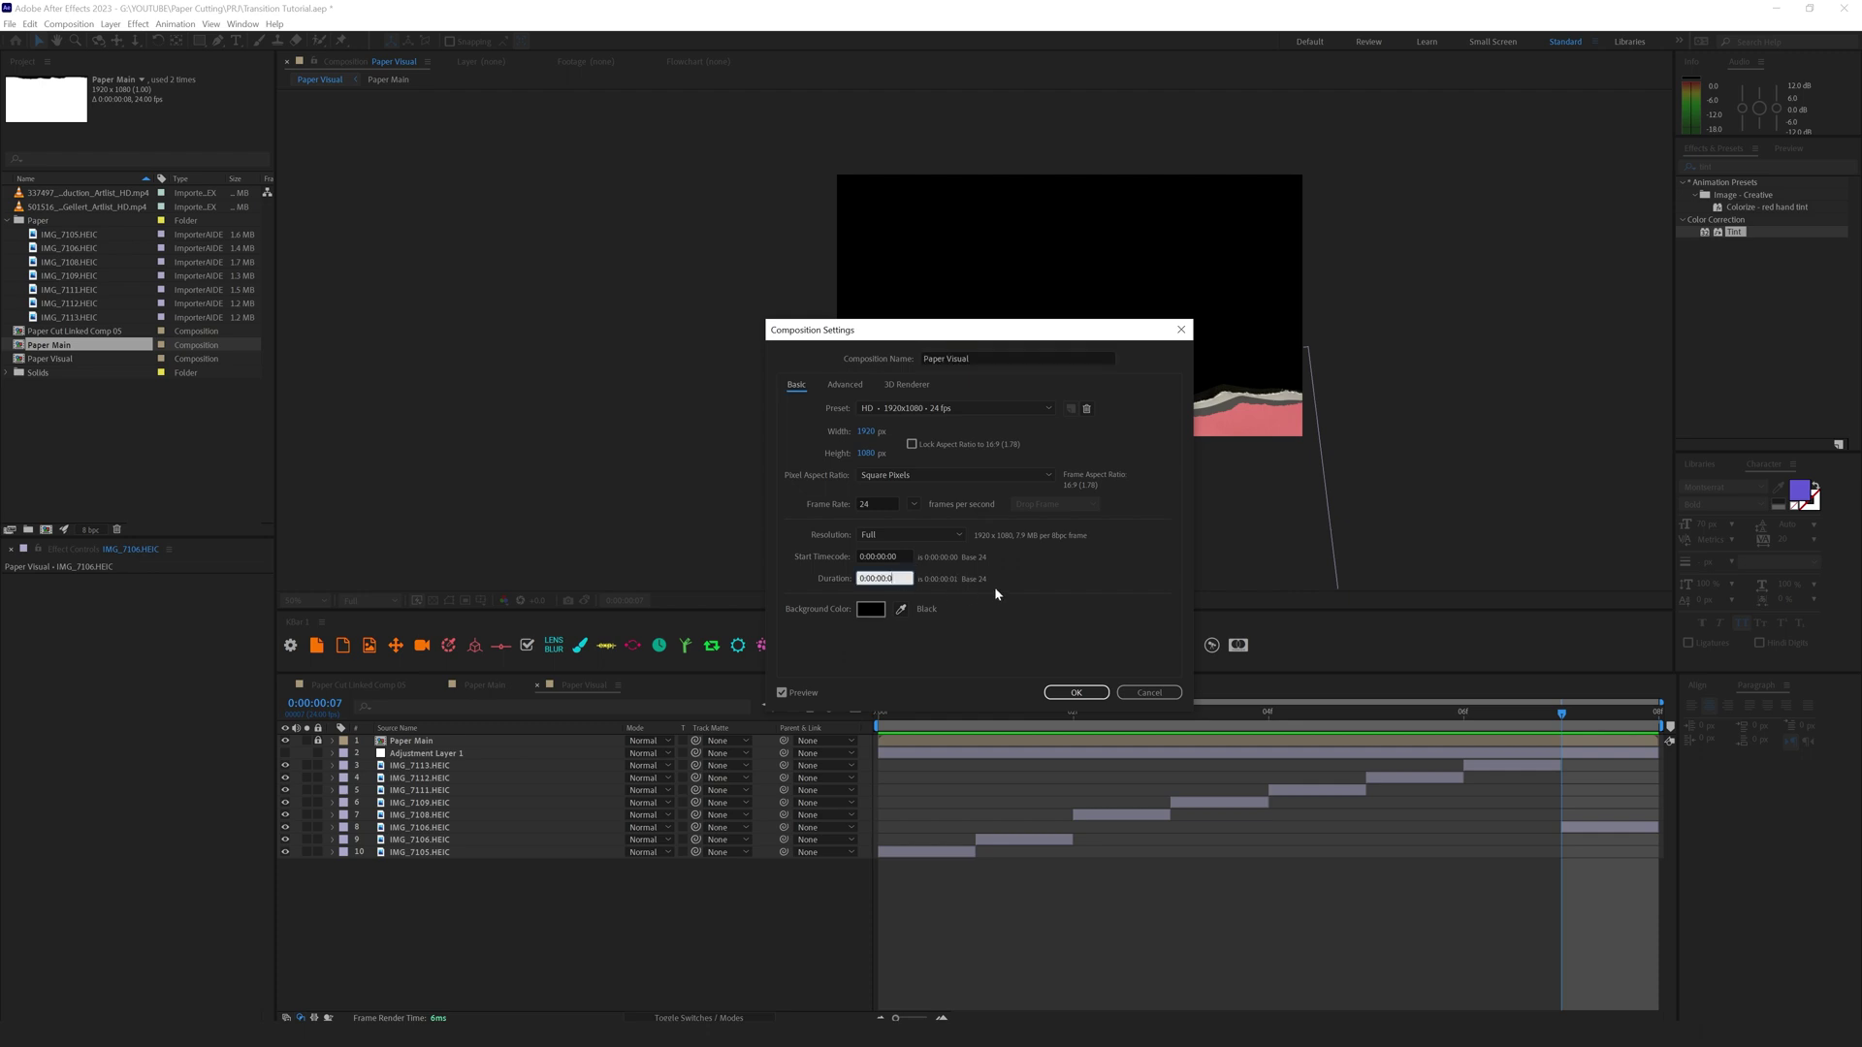
{"action": "key", "text": "Return"}
Step: Duplicate the IMG_7105 photo layer and move the copy to the composition's last frame, starting at frame 8
{"action": "left_click", "coordinate": [900, 853]}
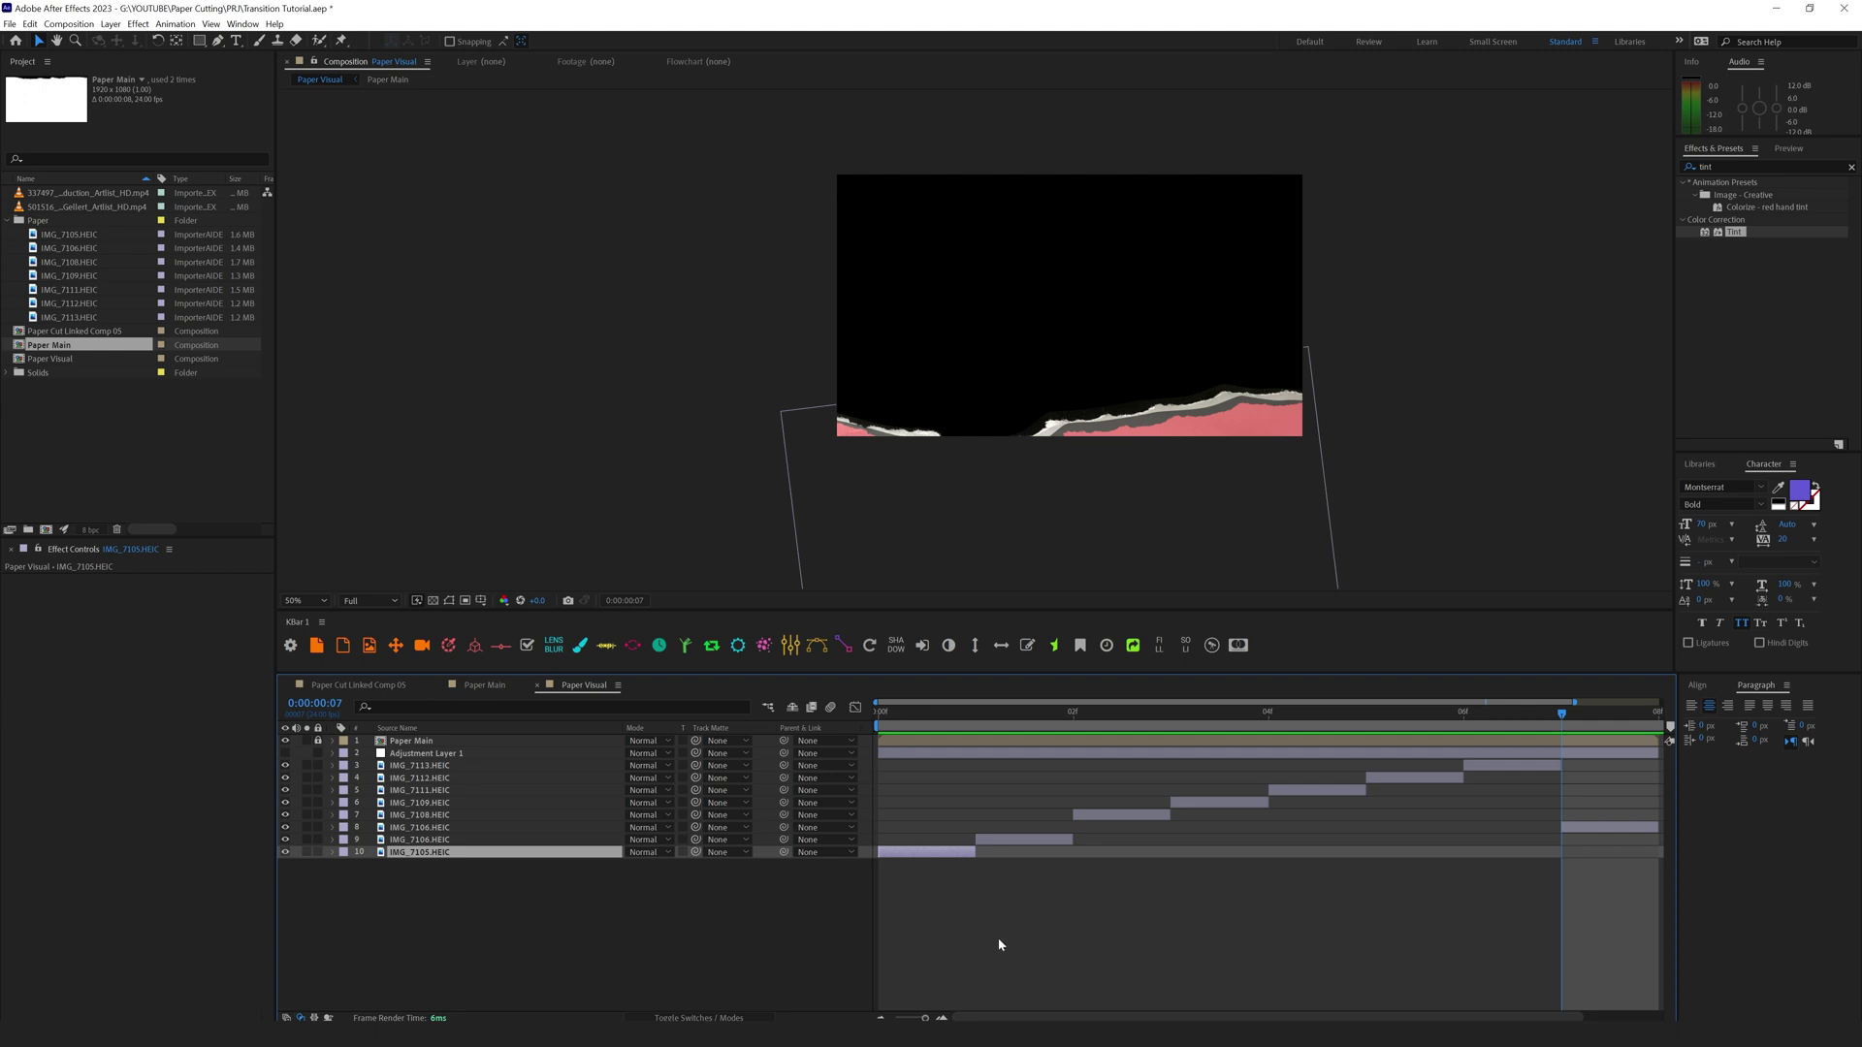
{"action": "key", "text": "ctrl+d"}
{"action": "left_click_drag", "start_coordinate": [914, 853], "coordinate": [1648, 859]}
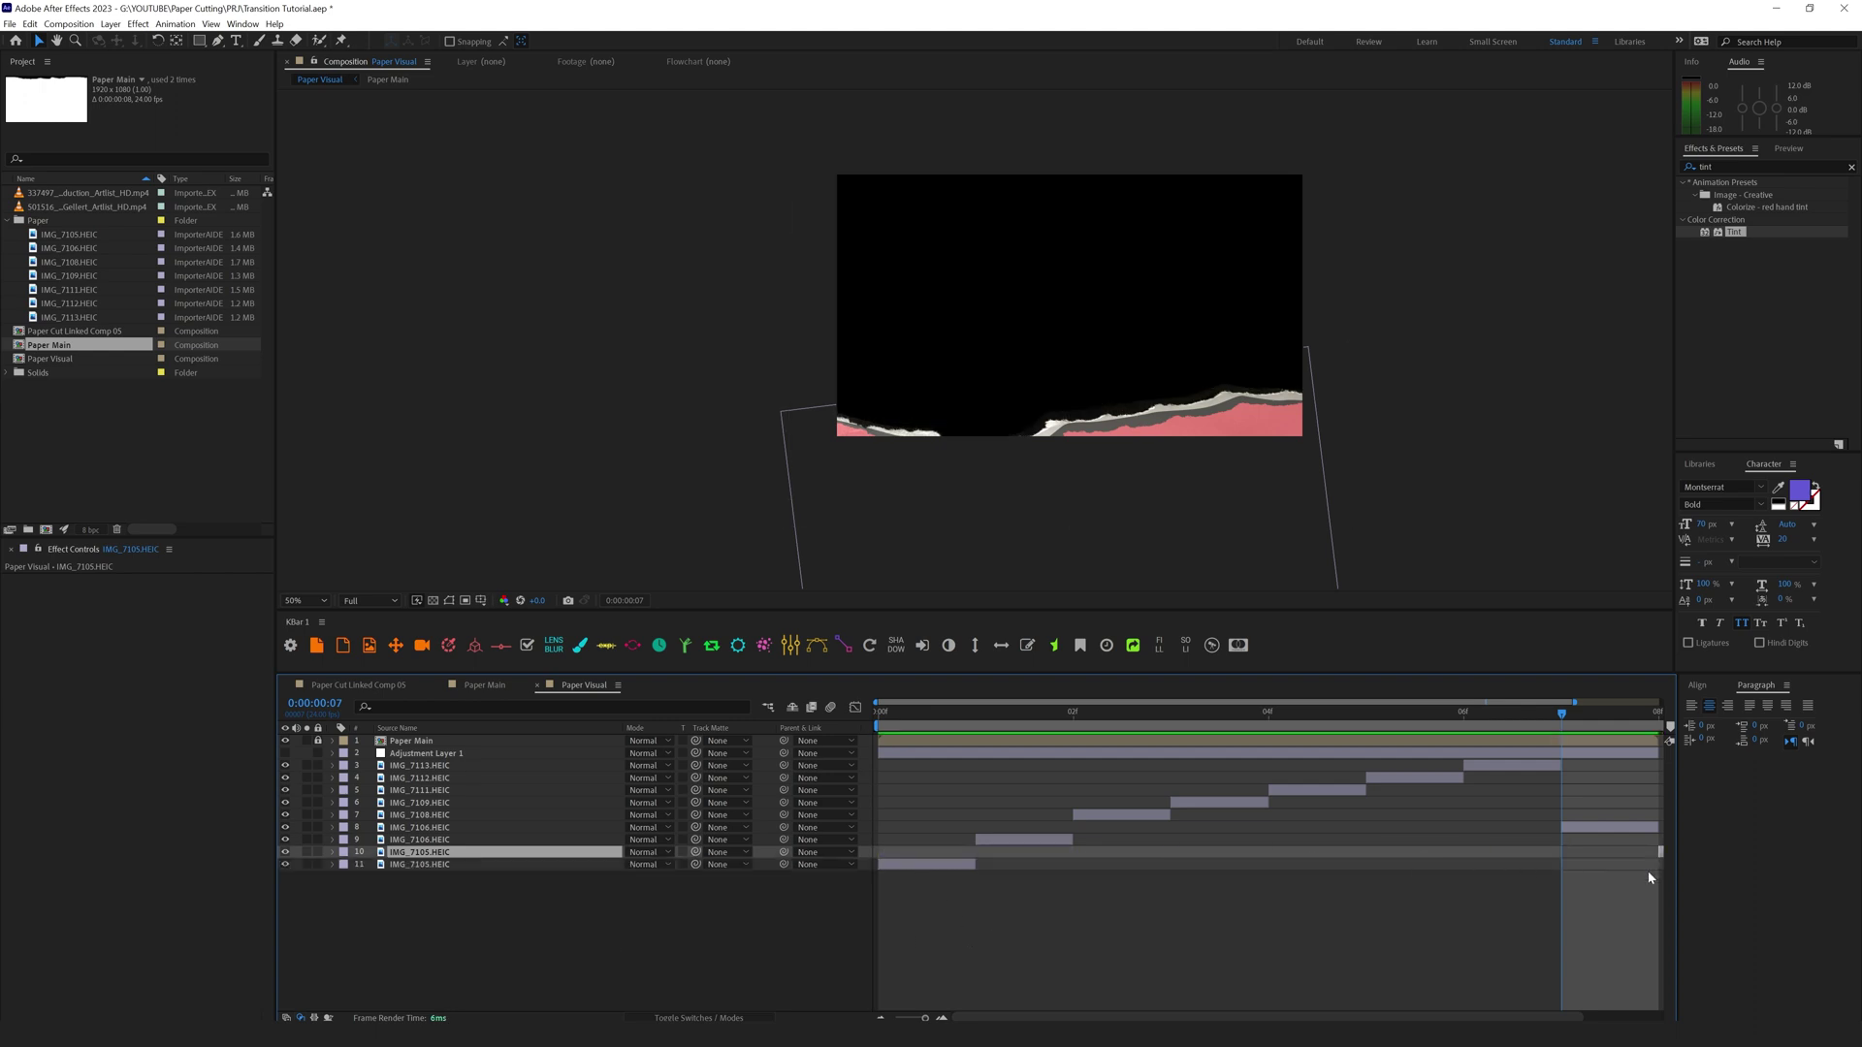
{"action": "left_click_drag", "start_coordinate": [1556, 1016], "coordinate": [1648, 1016]}
{"action": "left_click", "coordinate": [1573, 717]}
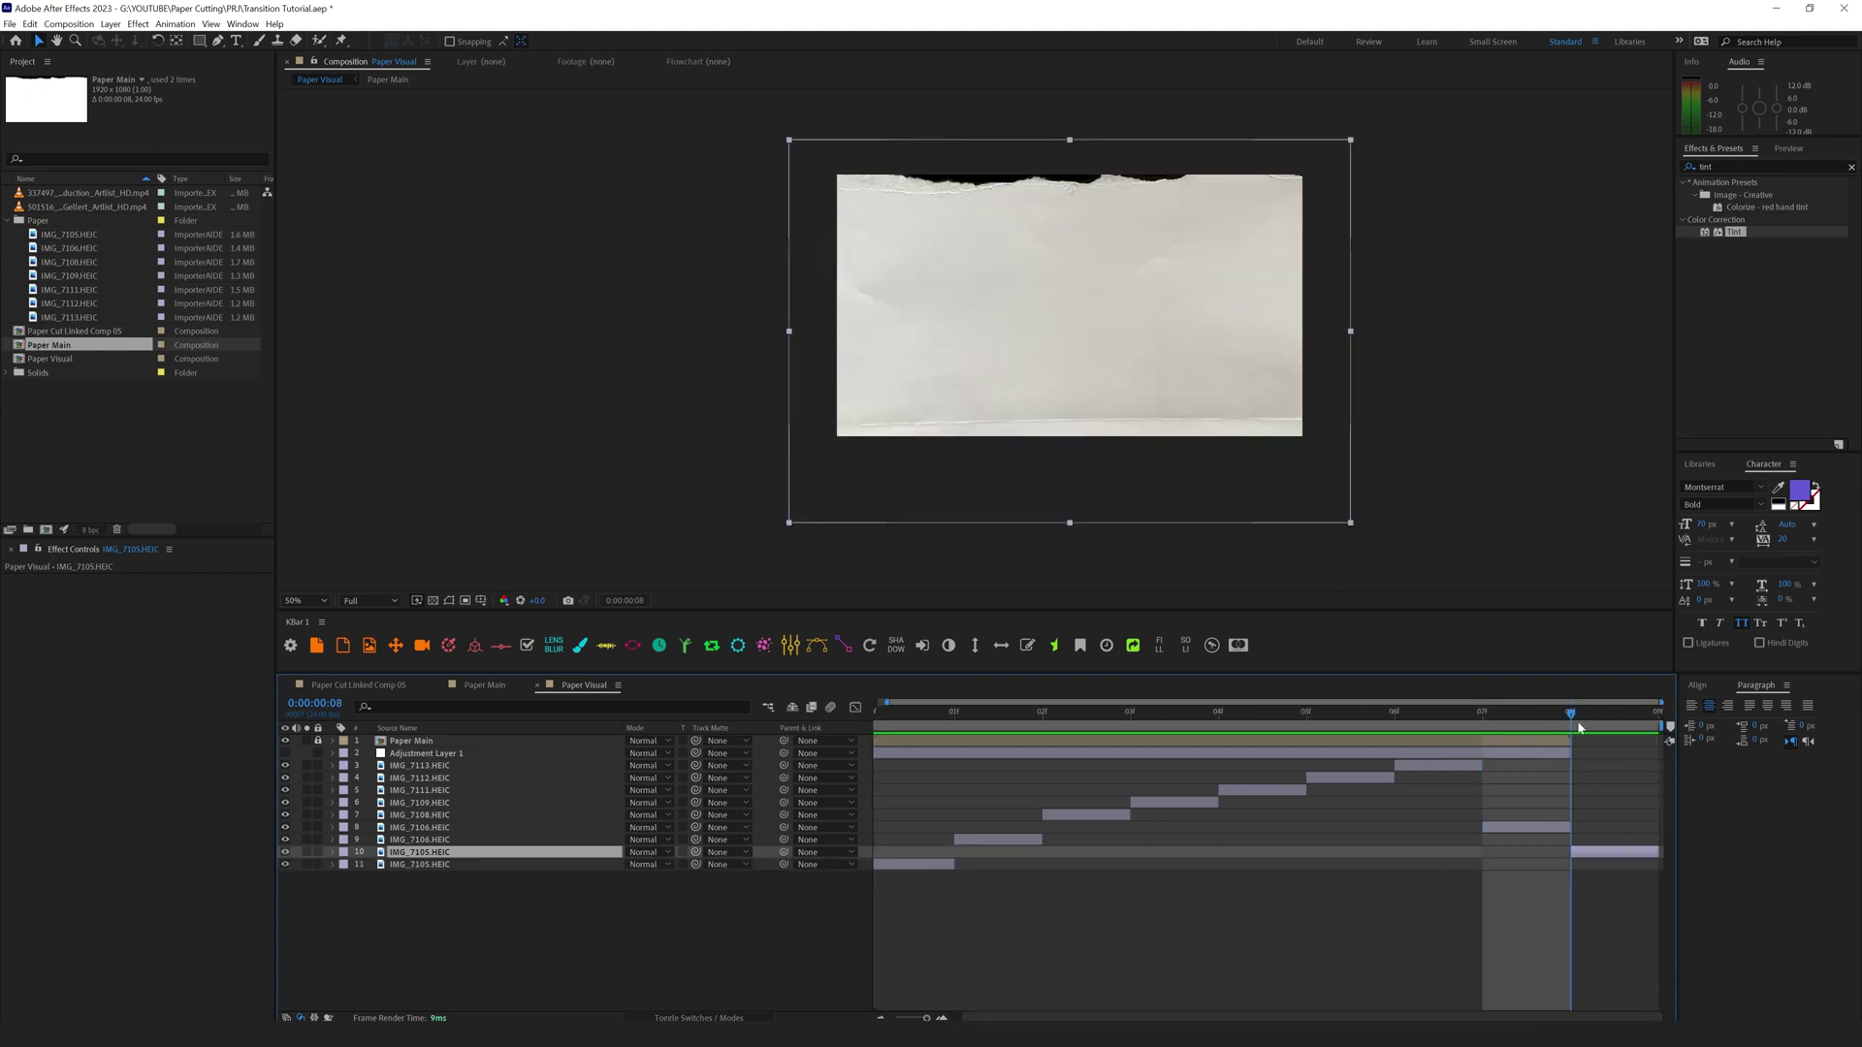
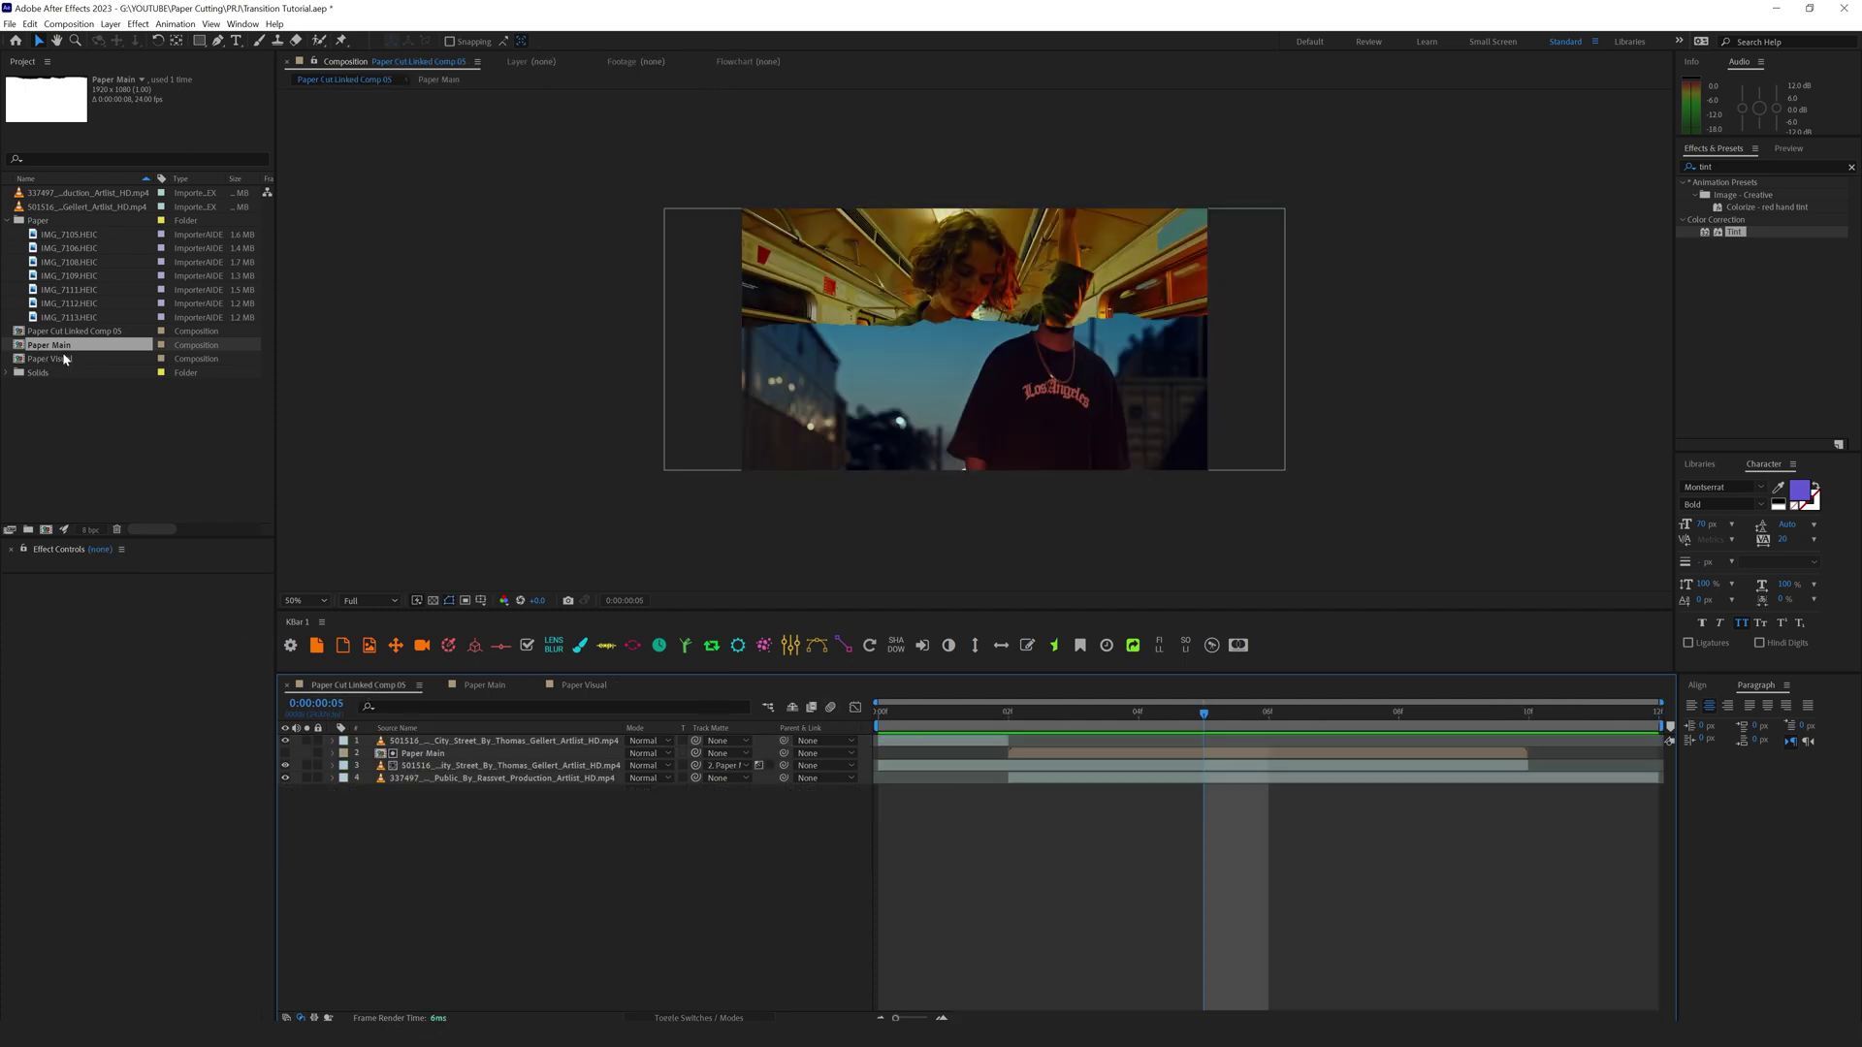
Step: Add the Paper Visual composition beneath the matted street clip, shift it to start at frame 2, and preview the transition
{"action": "left_click_drag", "start_coordinate": [45, 357], "coordinate": [514, 771]}
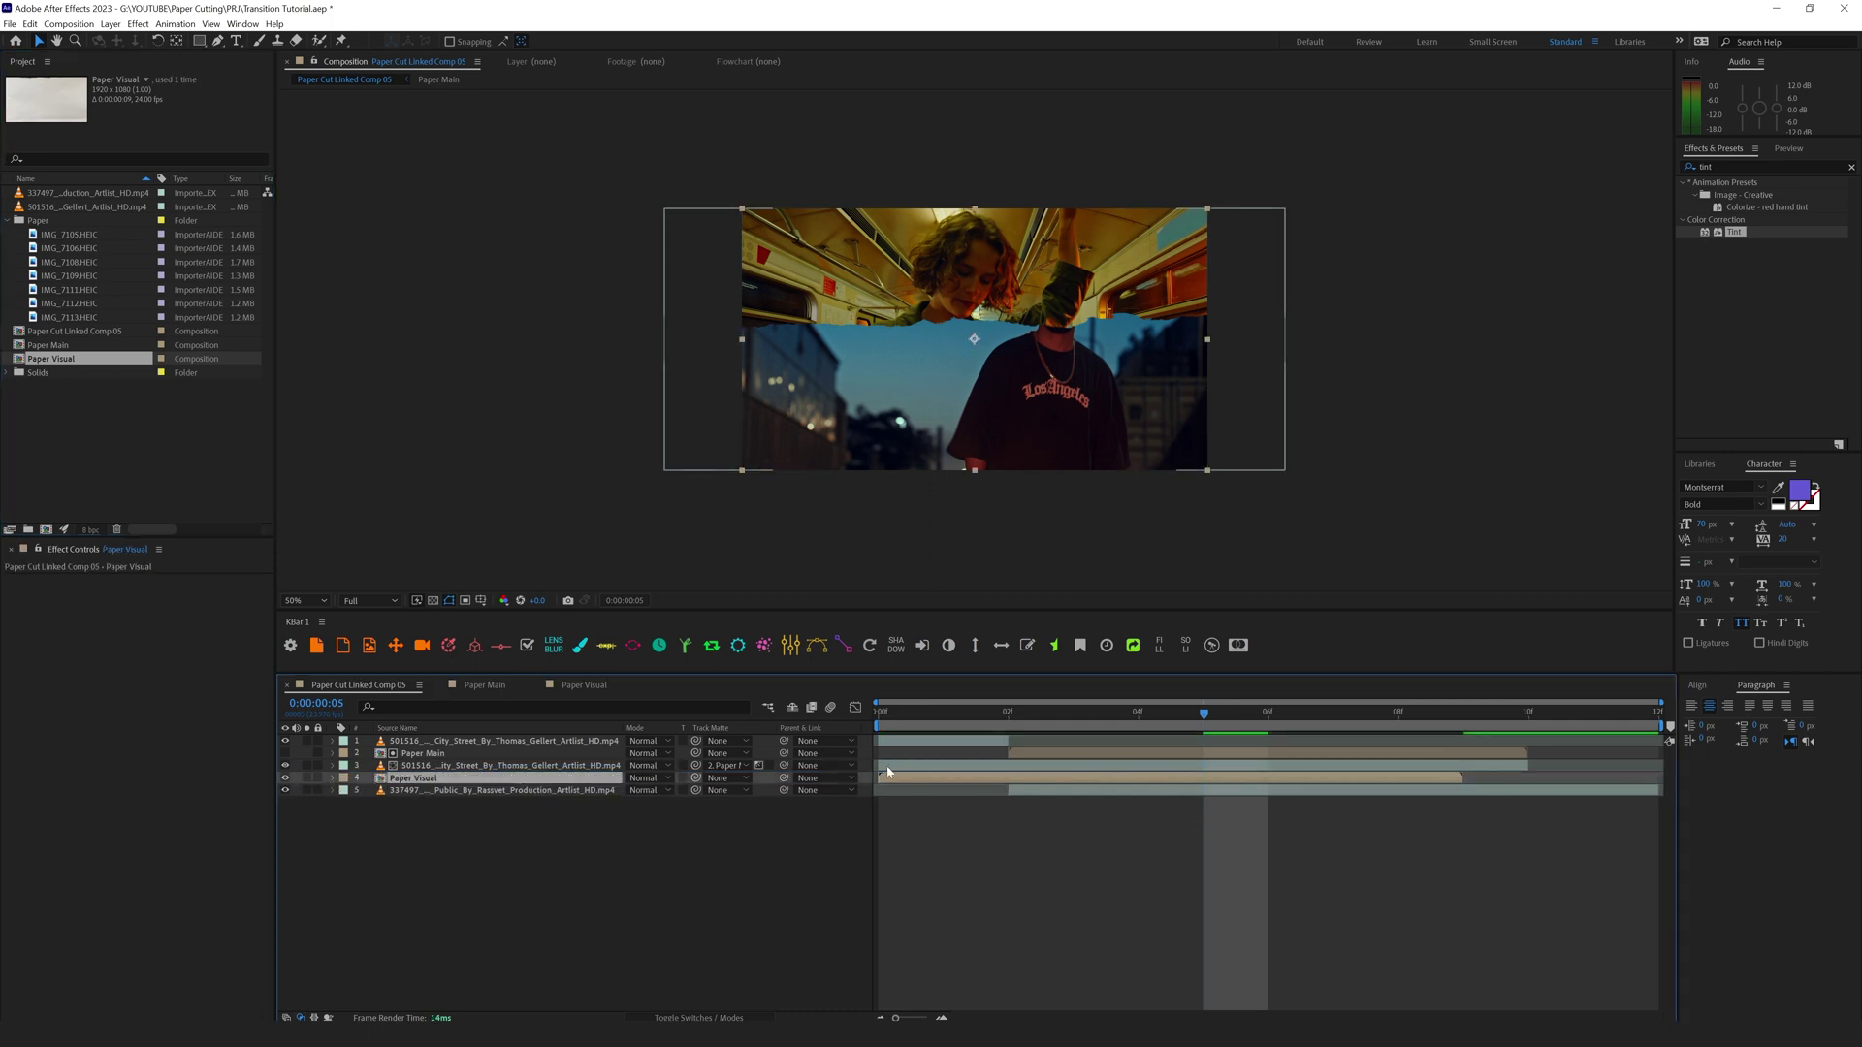
{"action": "key", "text": "alt+Page_Down"}
{"action": "key", "text": "alt+Page_Down"}
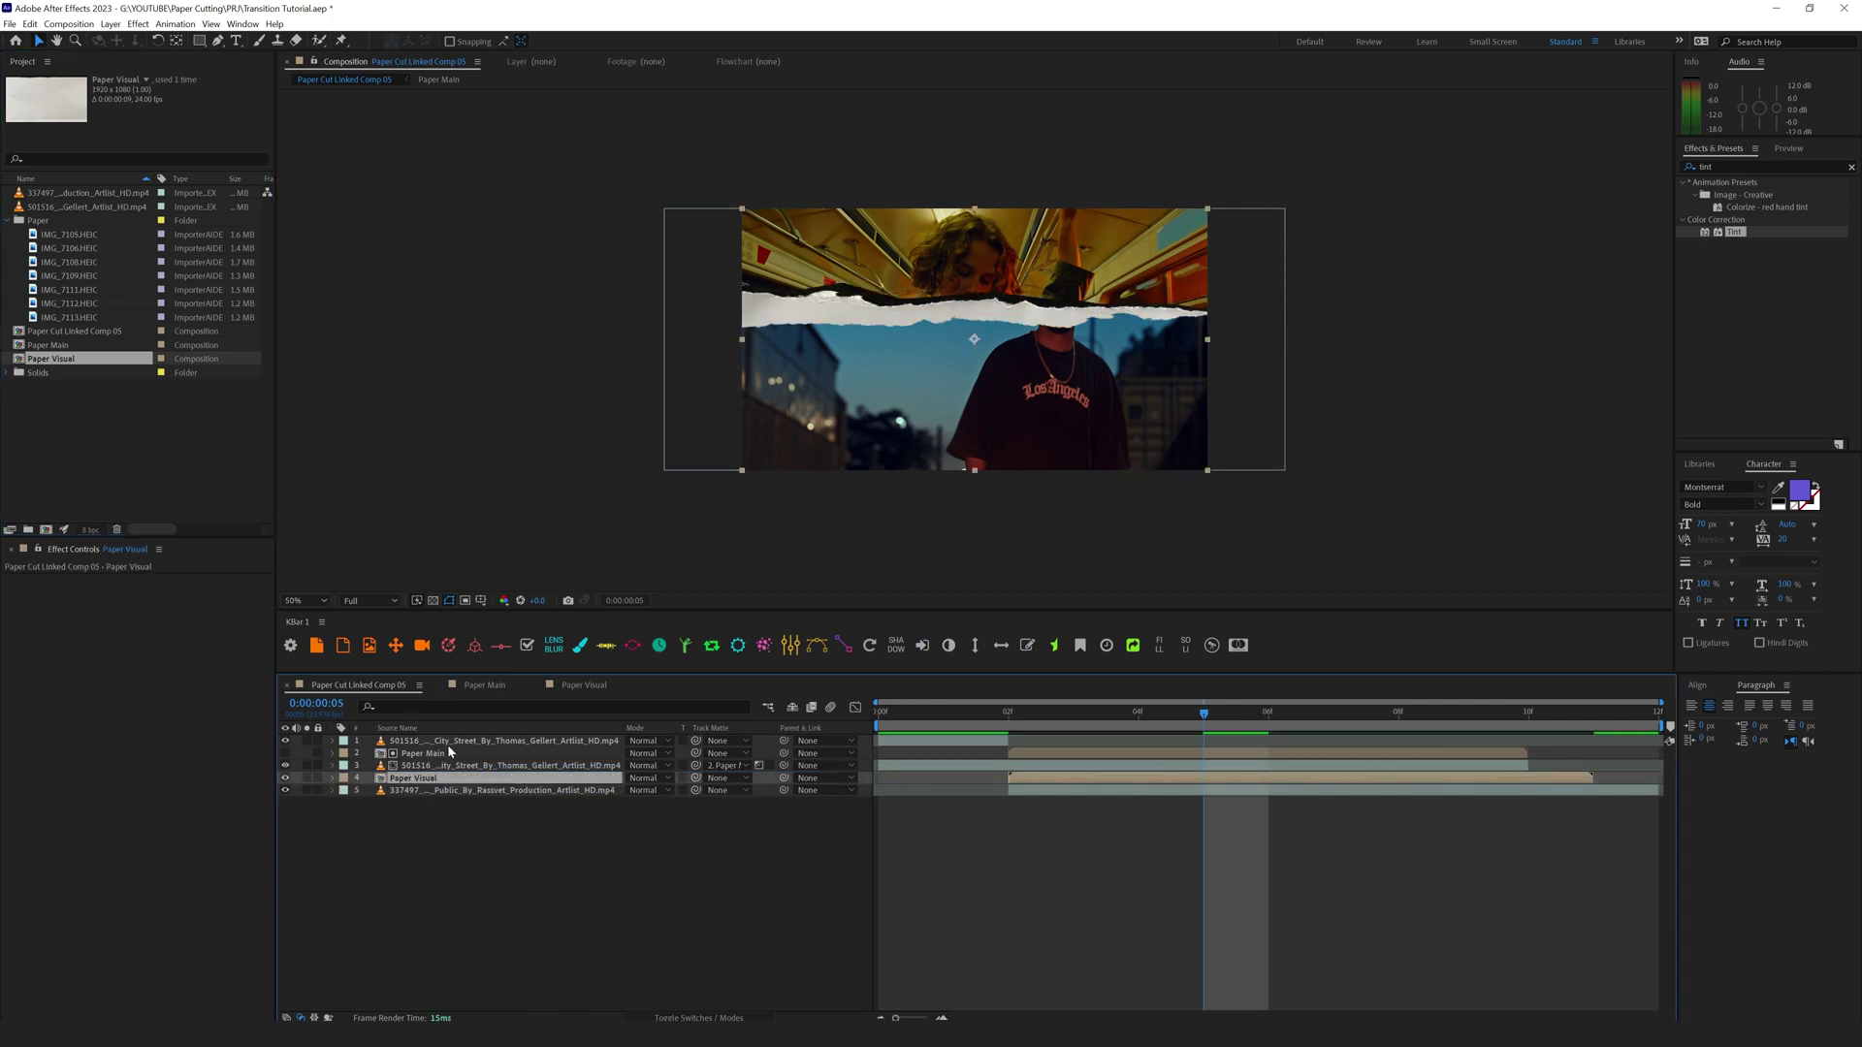
{"action": "key", "text": "space"}
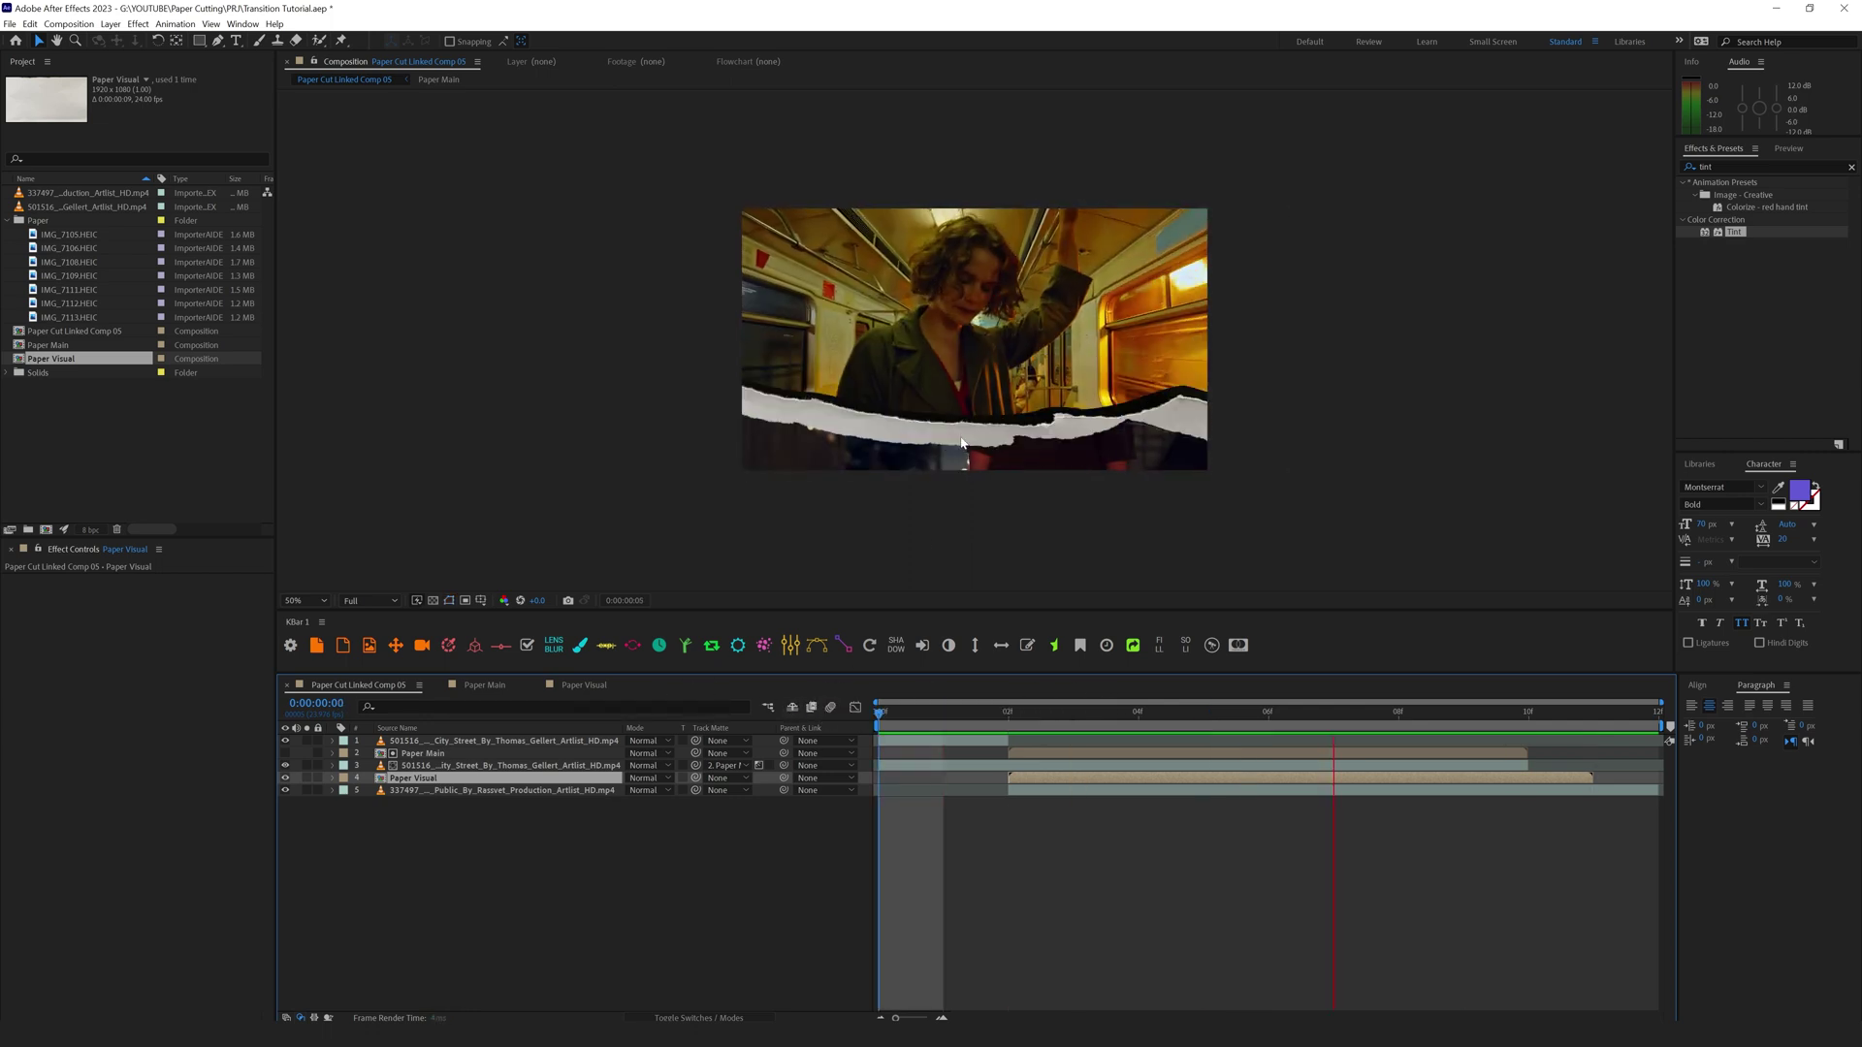
{"action": "key", "text": "space"}
{"action": "key", "text": "space"}
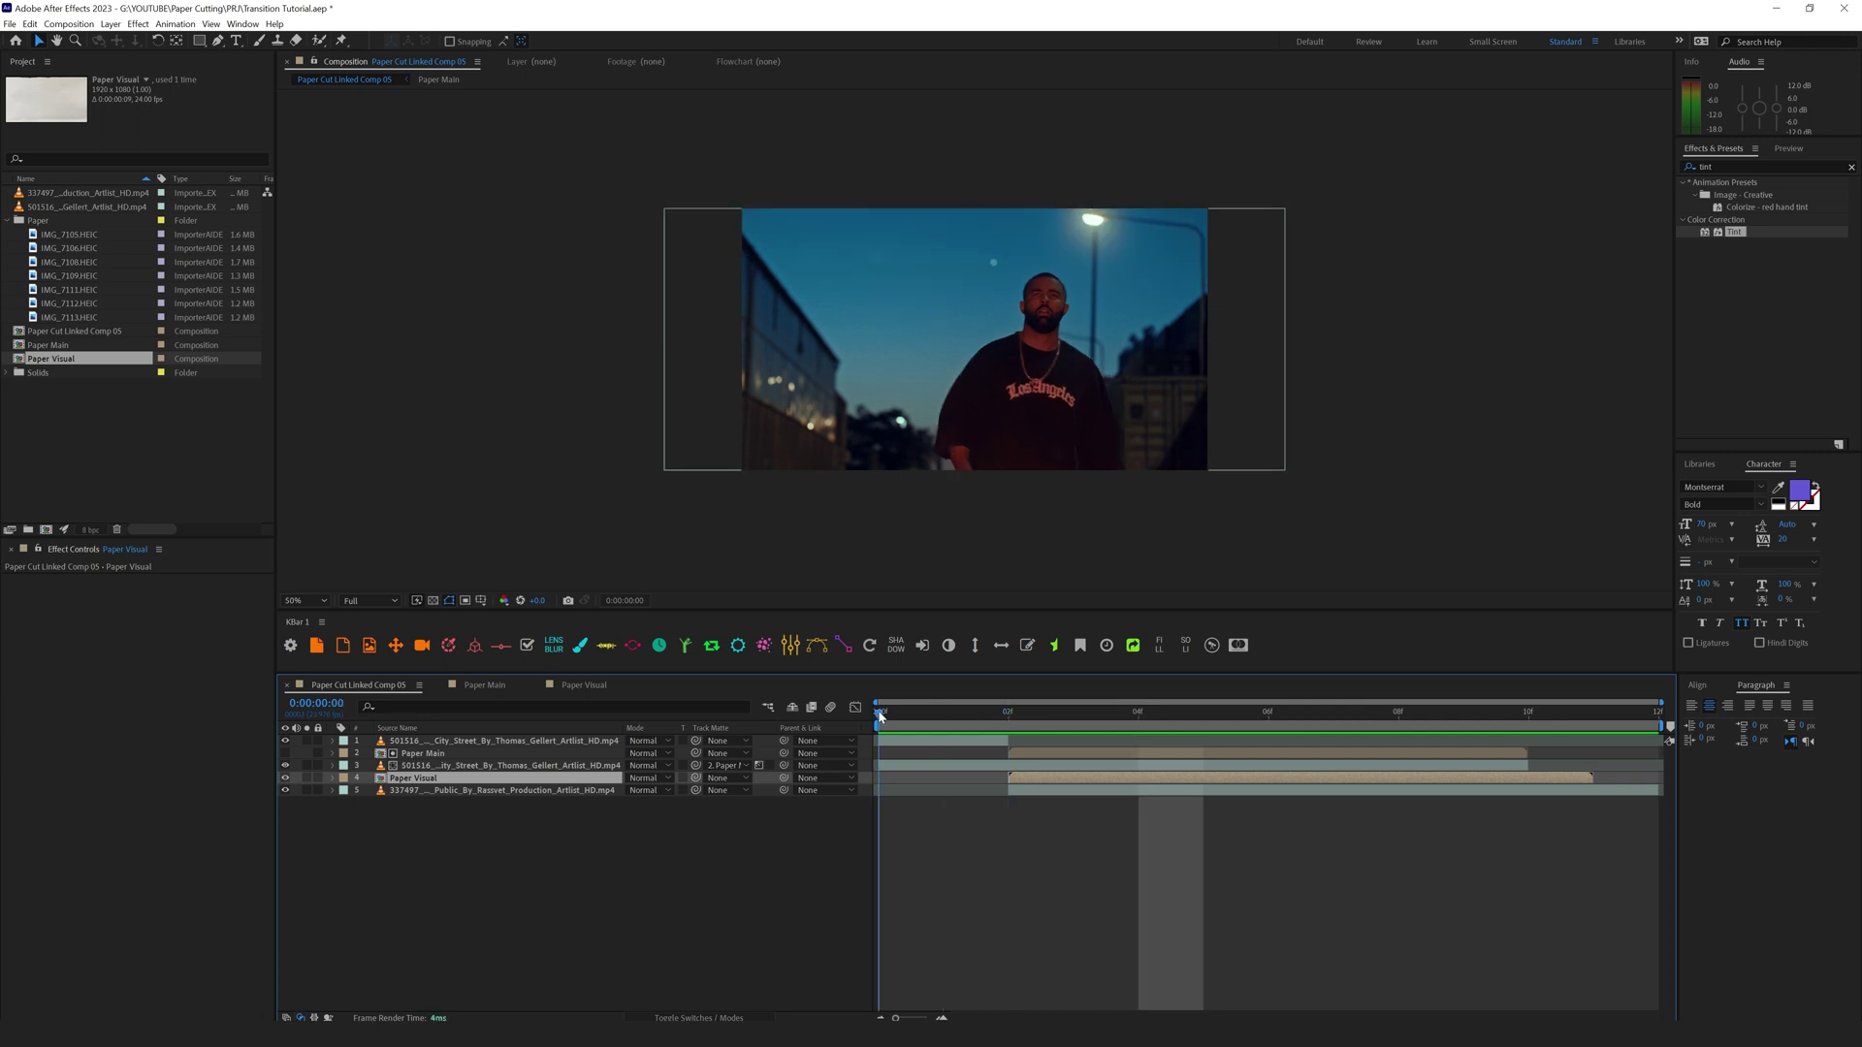
{"action": "key", "text": "space"}
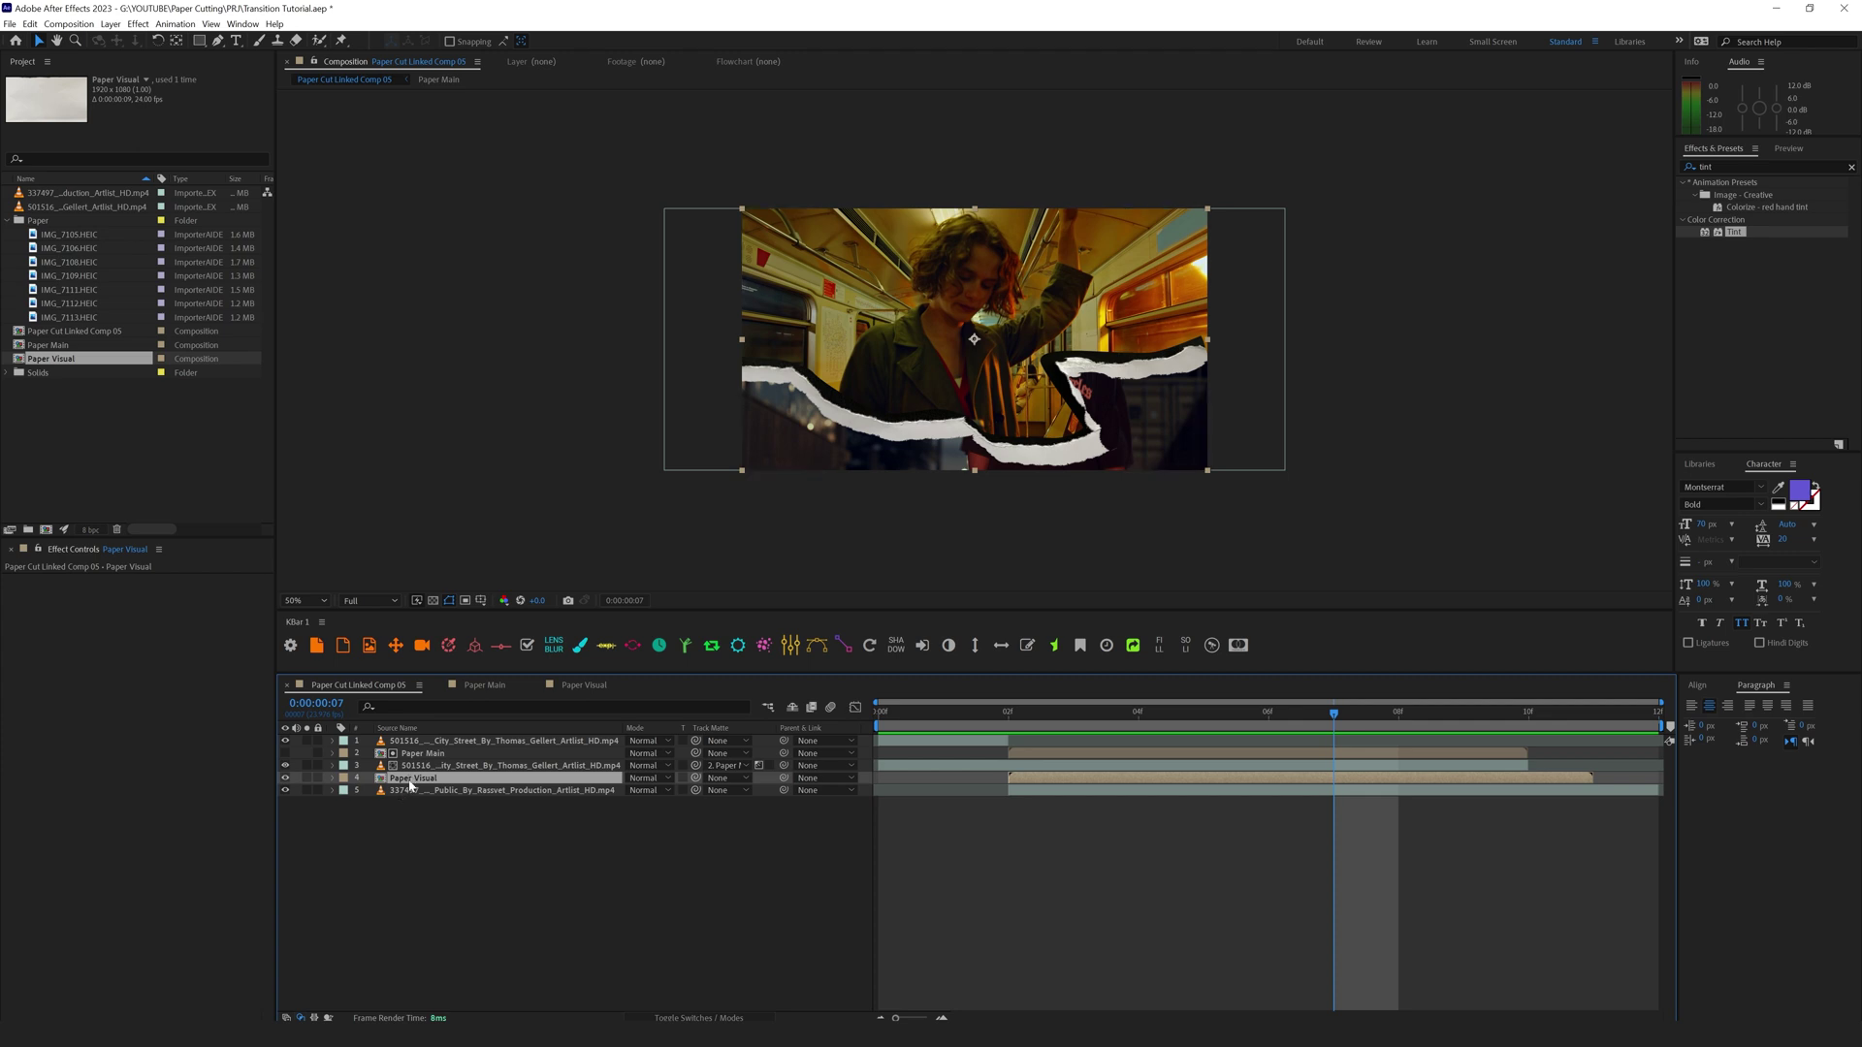
Step: Duplicate the Paper Visual layer and apply a Levels effect to the upper copy, raising contrast with input black at 26
{"action": "key", "text": "ctrl+d"}
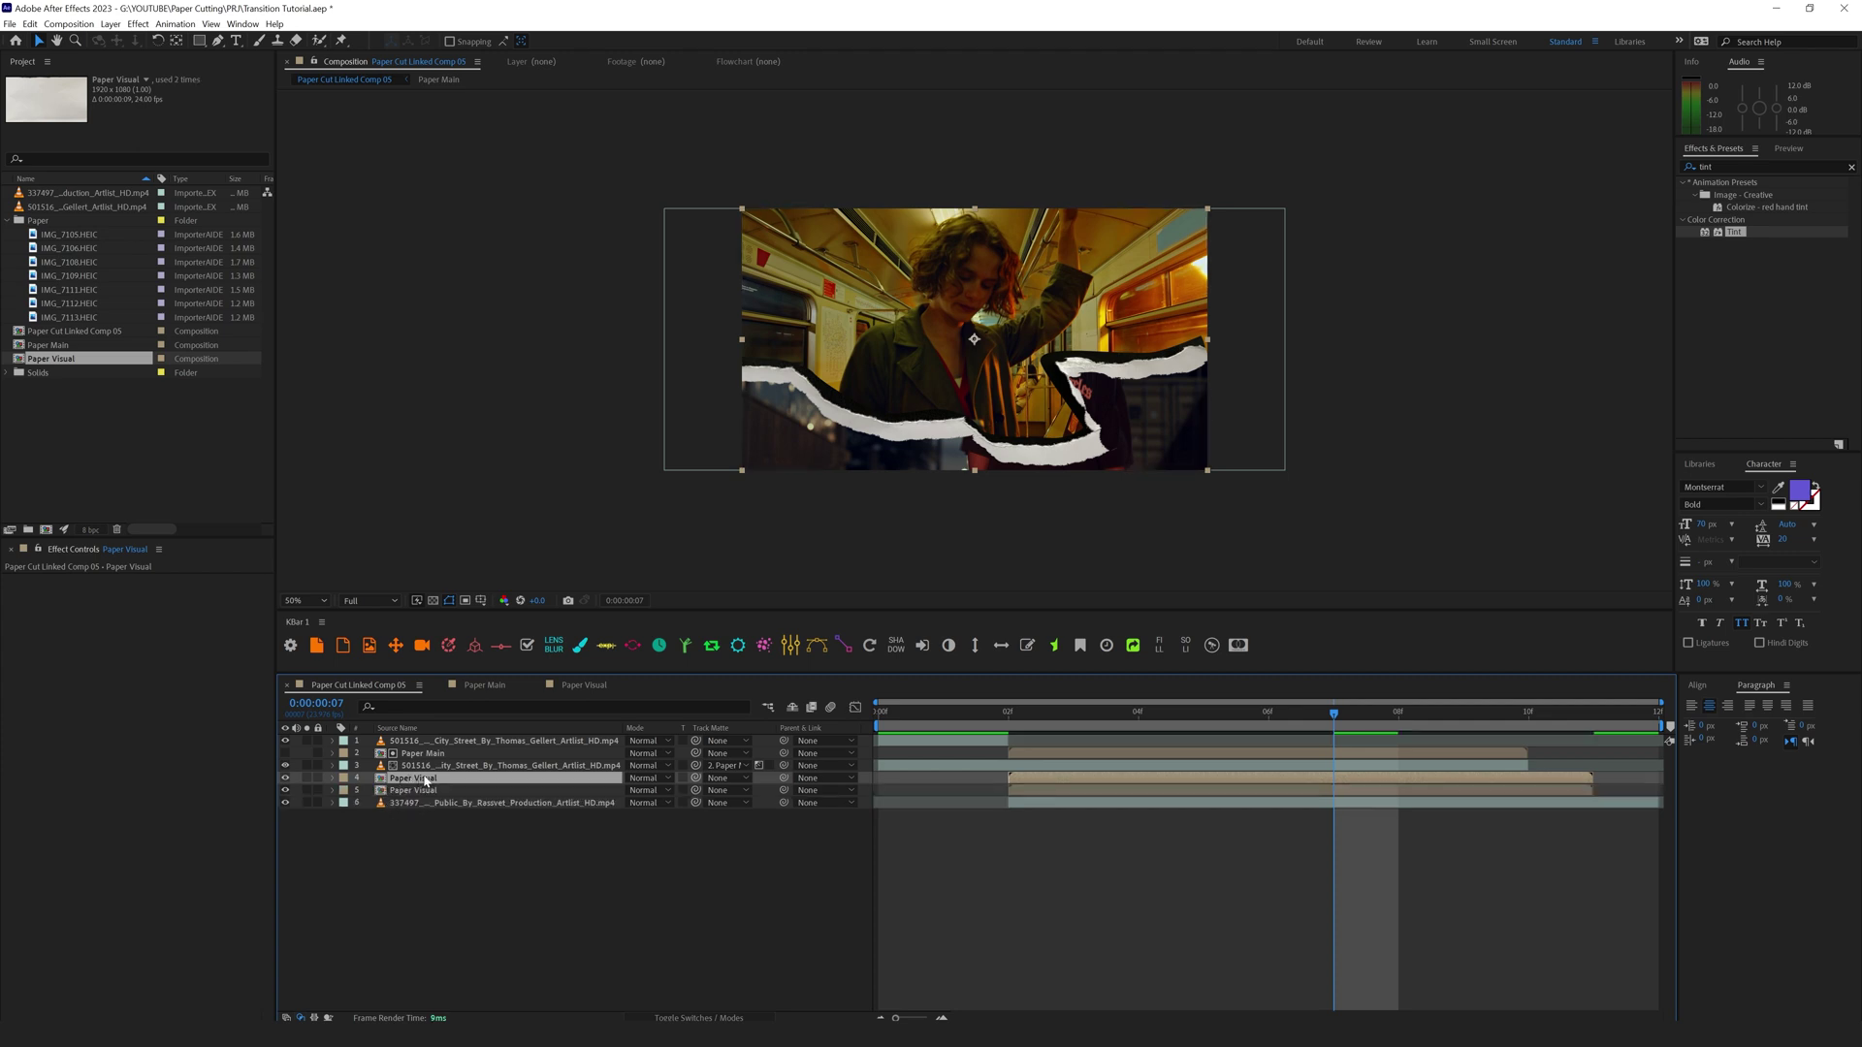
{"action": "left_click_drag", "start_coordinate": [1735, 168], "coordinate": [1646, 178]}
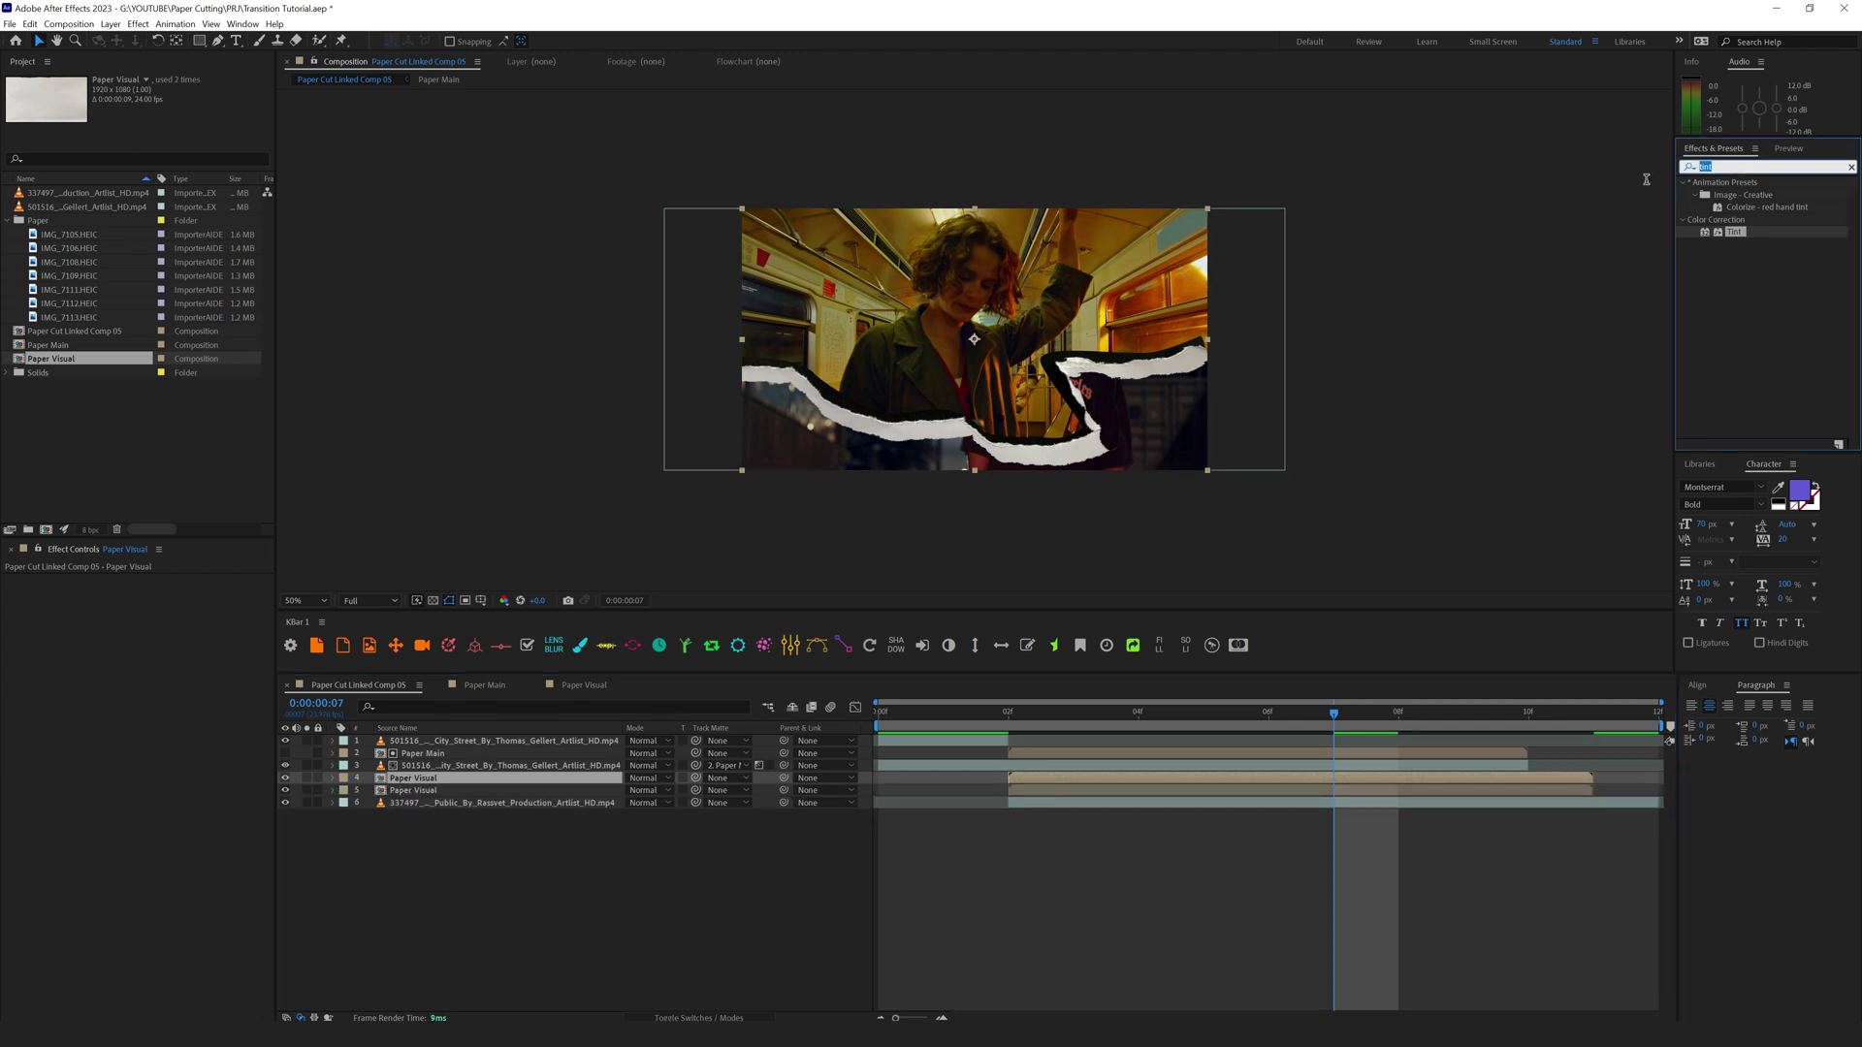
{"action": "type", "text": "leve"}
{"action": "left_click_drag", "start_coordinate": [1738, 256], "coordinate": [407, 781]}
{"action": "left_click_drag", "start_coordinate": [229, 671], "coordinate": [186, 674]}
{"action": "left_click", "coordinate": [306, 778]}
{"action": "key", "text": "."}
{"action": "left_click_drag", "start_coordinate": [42, 665], "coordinate": [63, 664]}
Step: Use the upper Paper Visual copy as a luma matte for the lower one, preview the torn edge, and save the project
{"action": "left_click_drag", "start_coordinate": [850, 456], "coordinate": [1128, 395]}
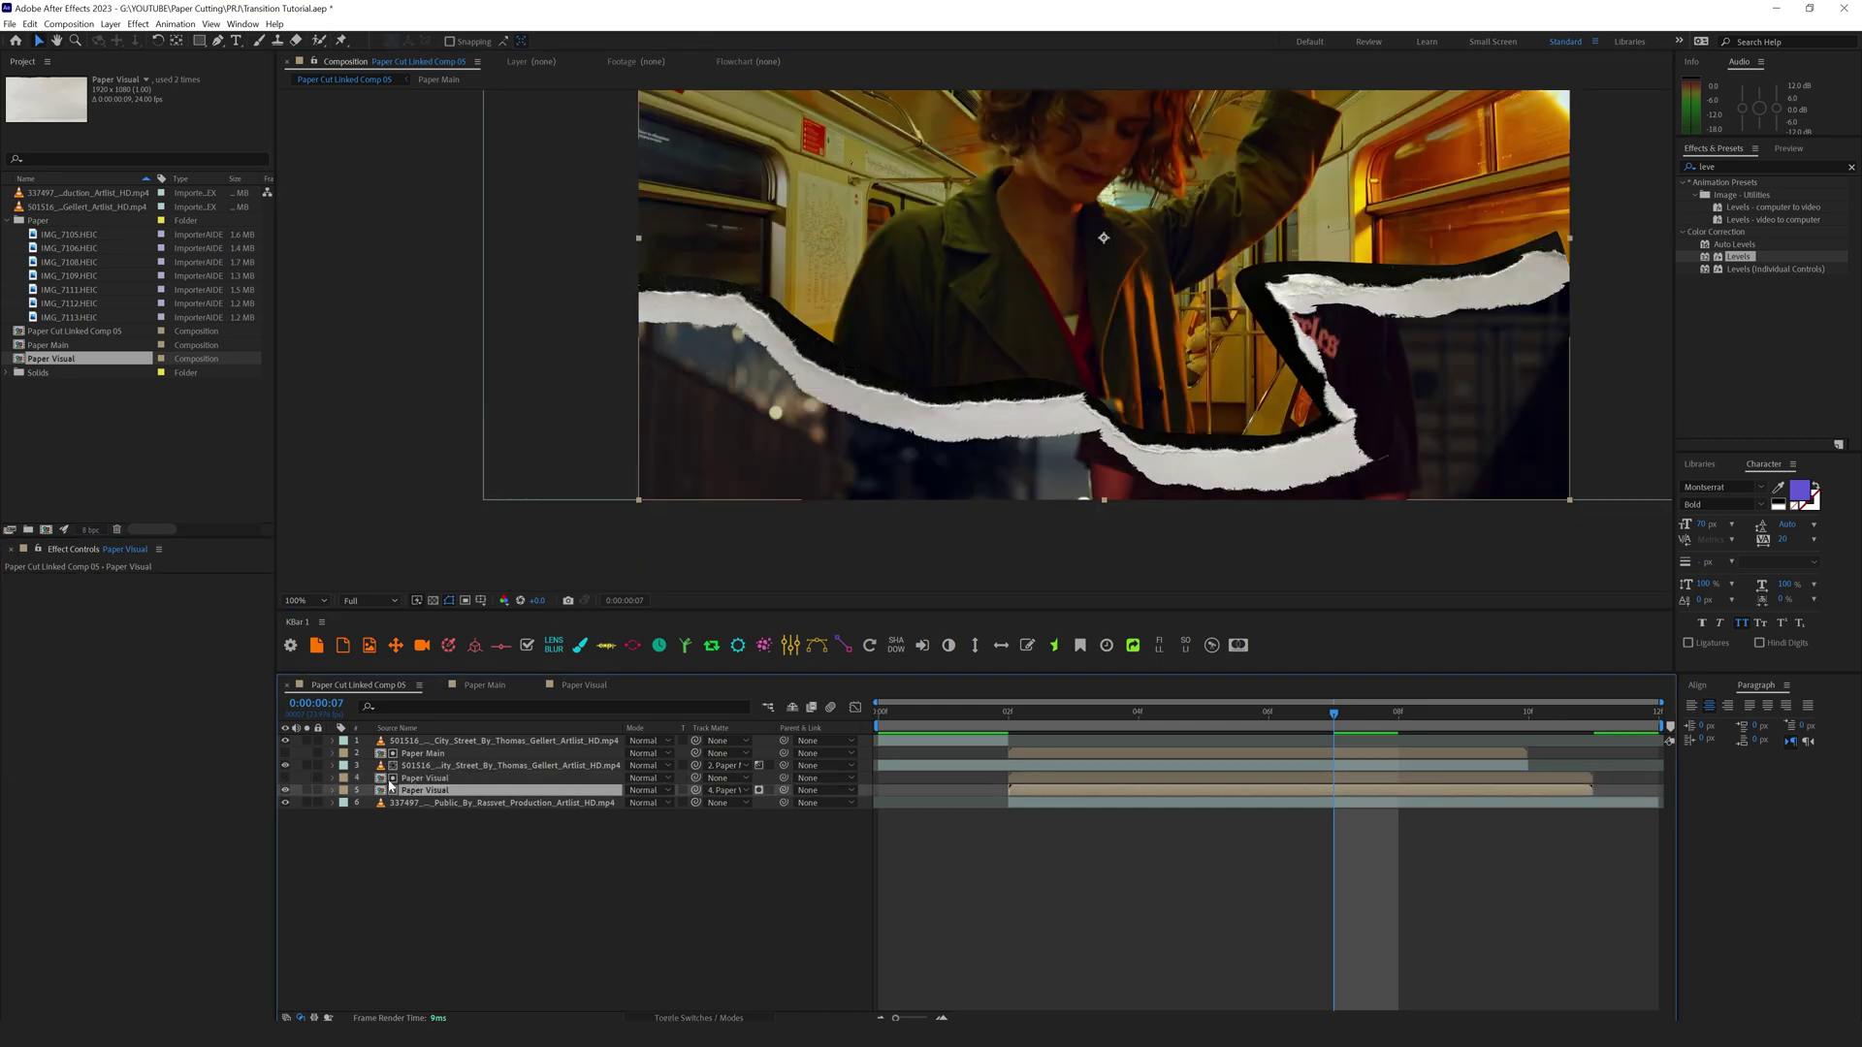
{"action": "left_click", "coordinate": [436, 778]}
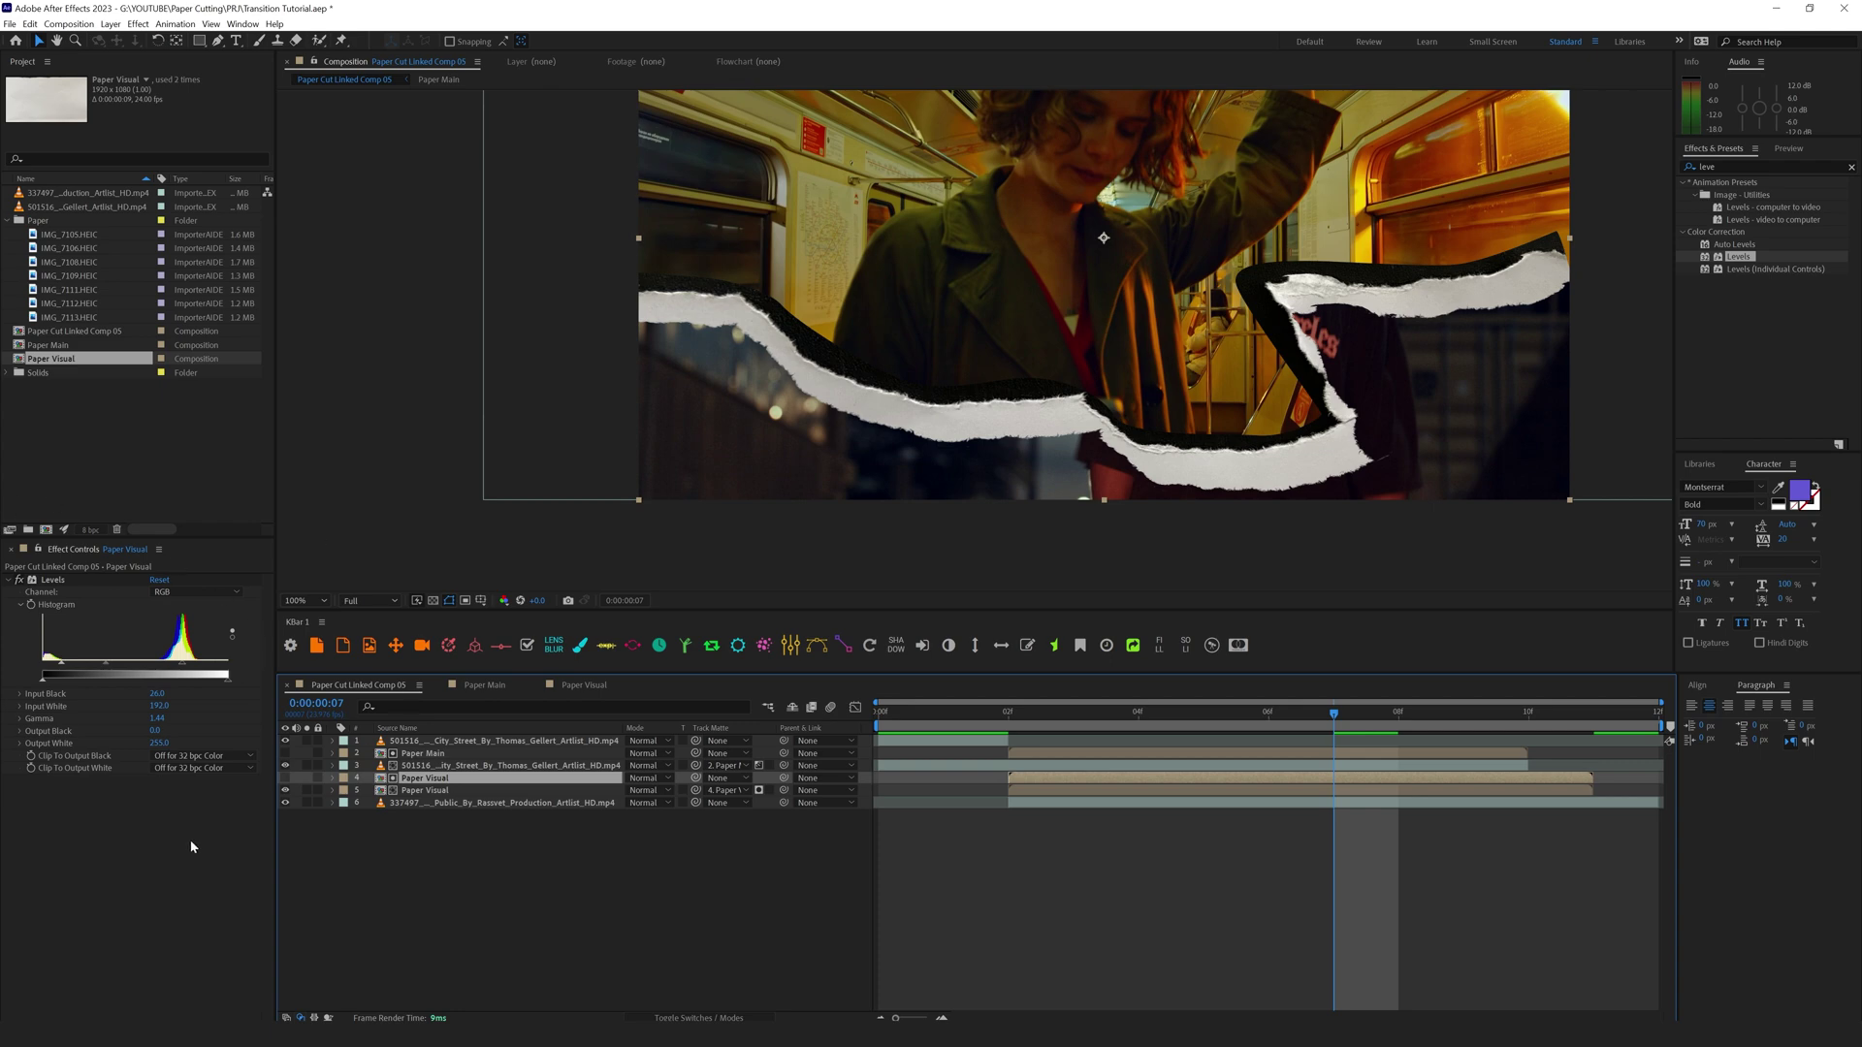
{"action": "left_click", "coordinate": [759, 790]}
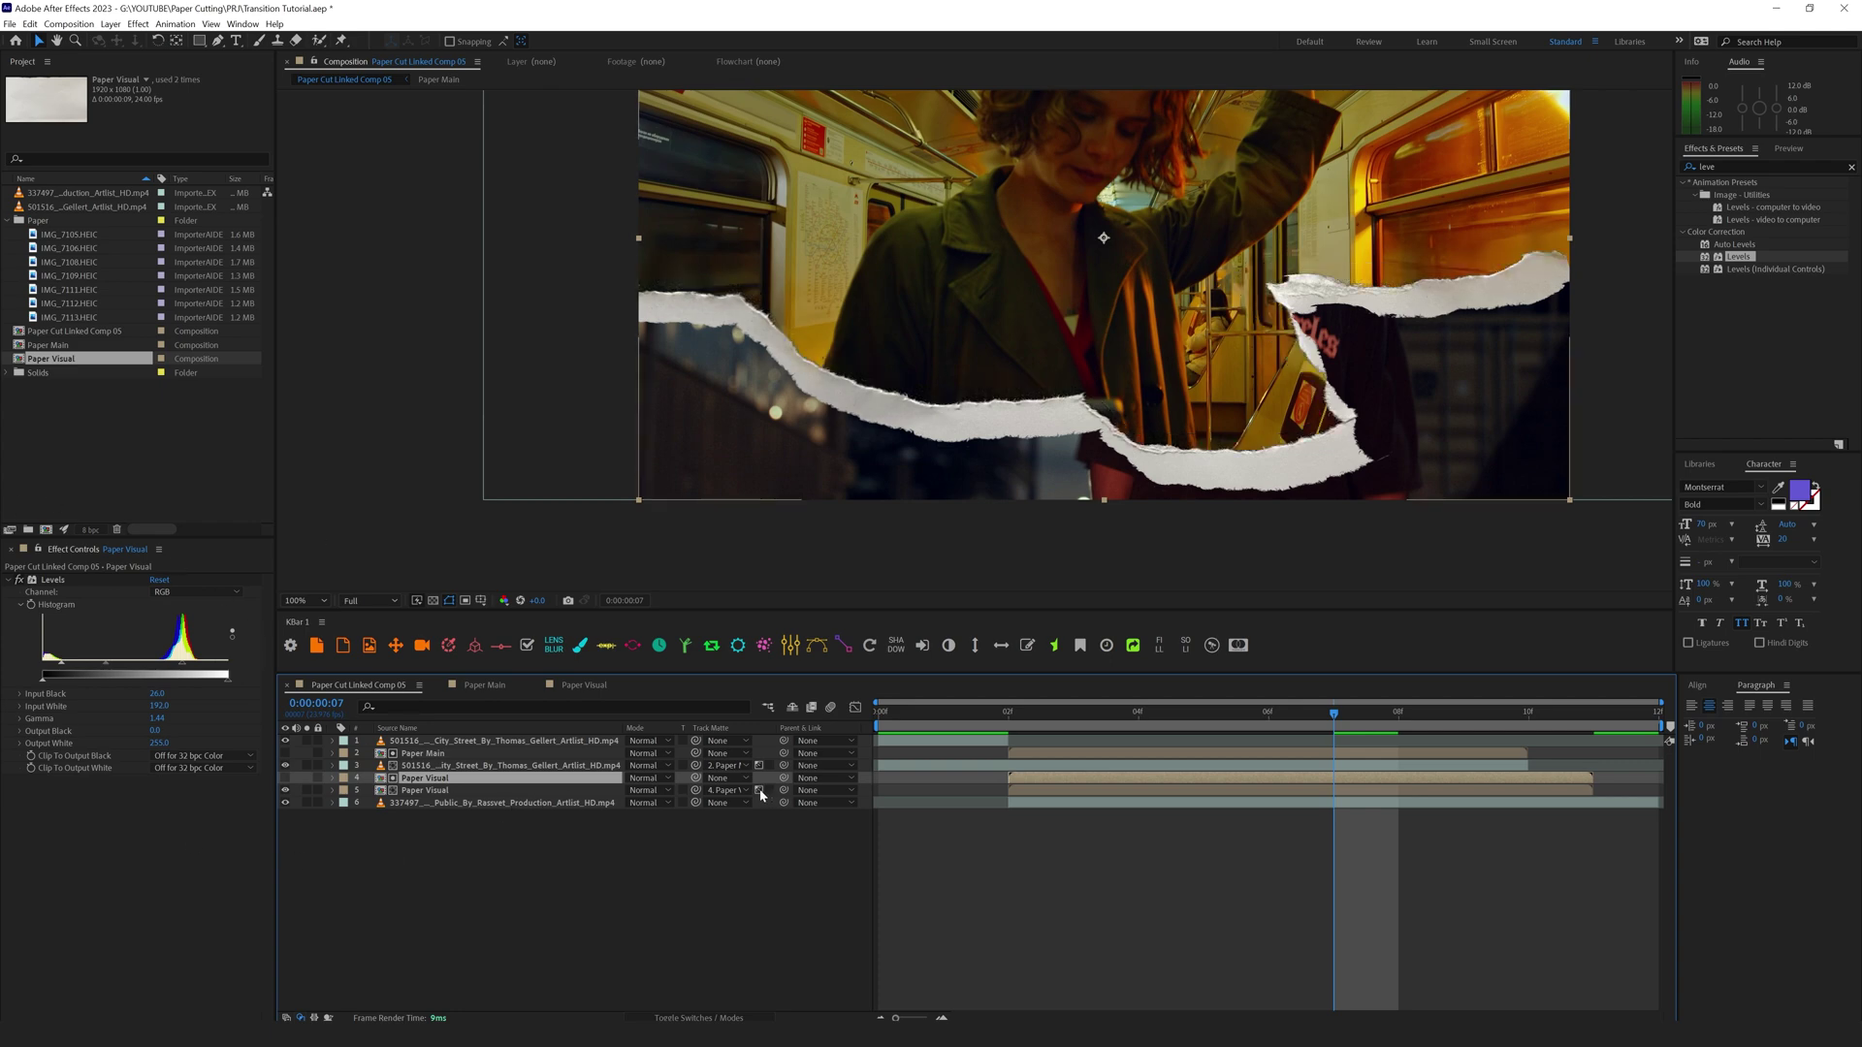
{"action": "left_click", "coordinate": [815, 896]}
{"action": "key", "text": "comma"}
{"action": "left_click_drag", "start_coordinate": [1333, 715], "coordinate": [1104, 734]}
{"action": "key", "text": "space"}
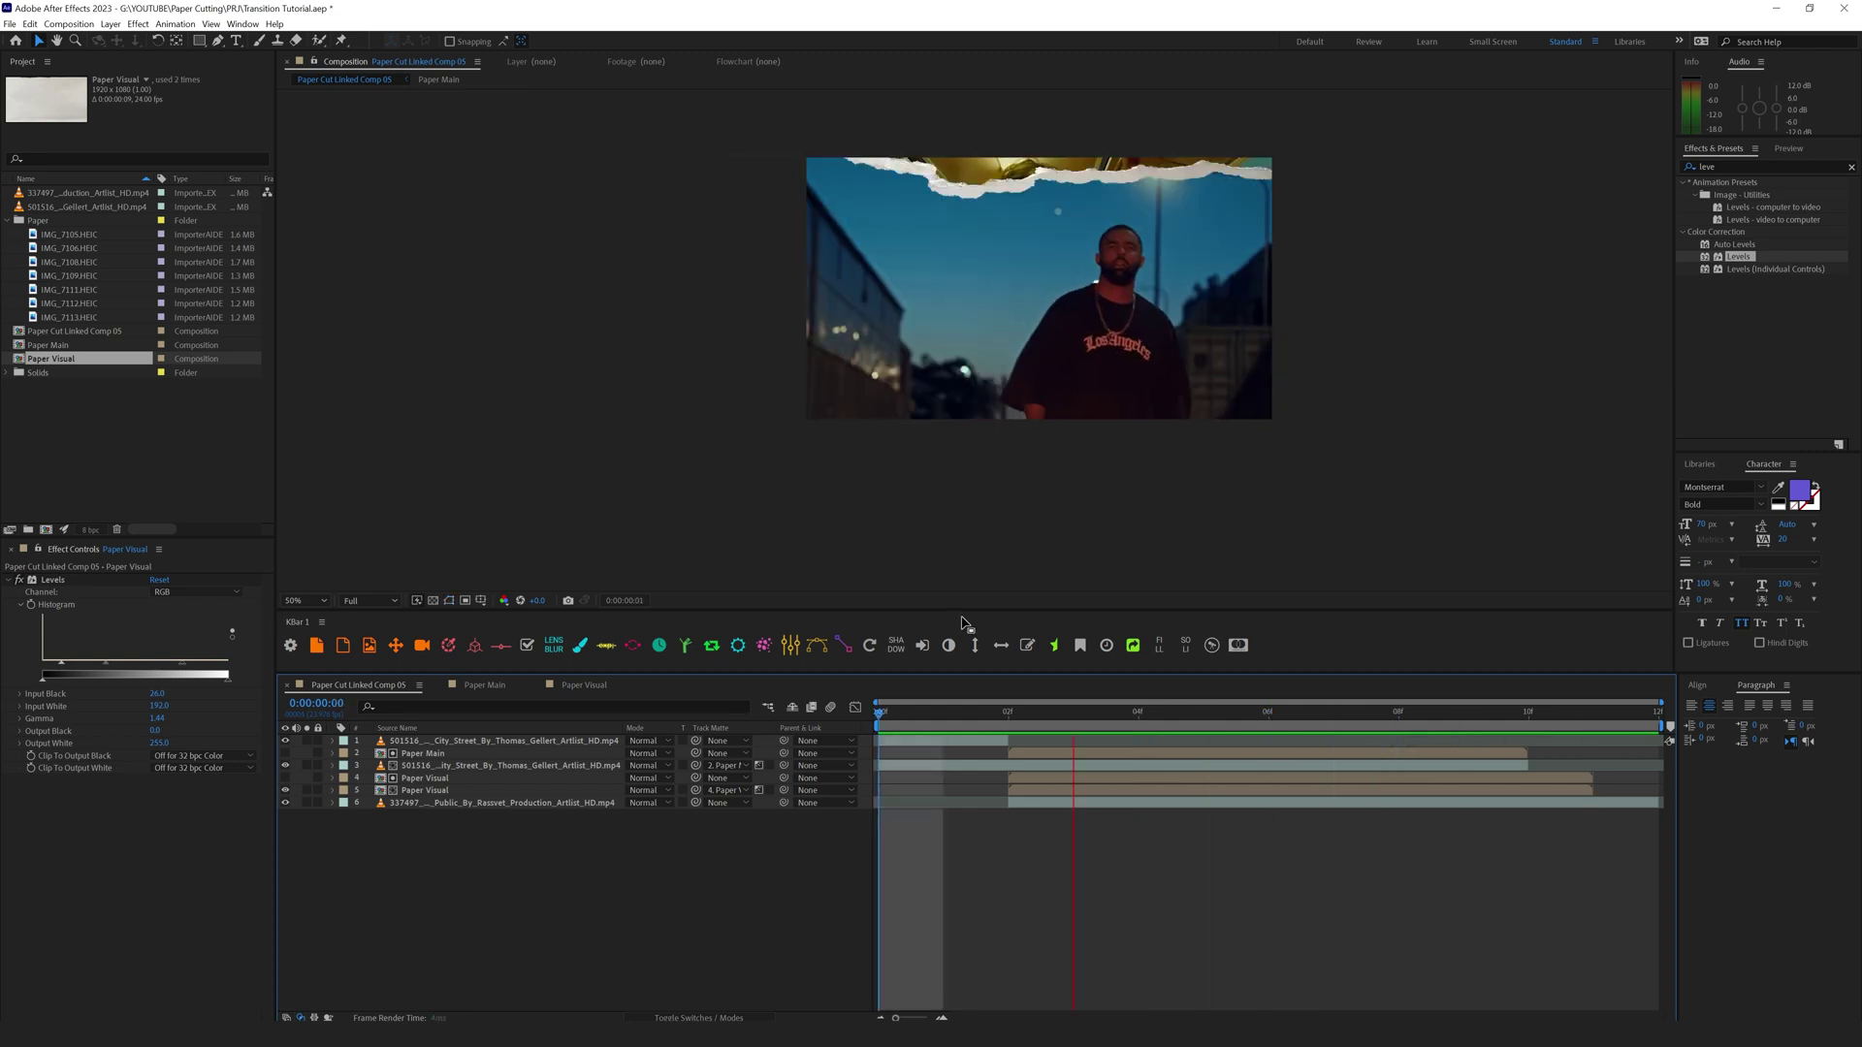
{"action": "key", "text": "ctrl+s"}
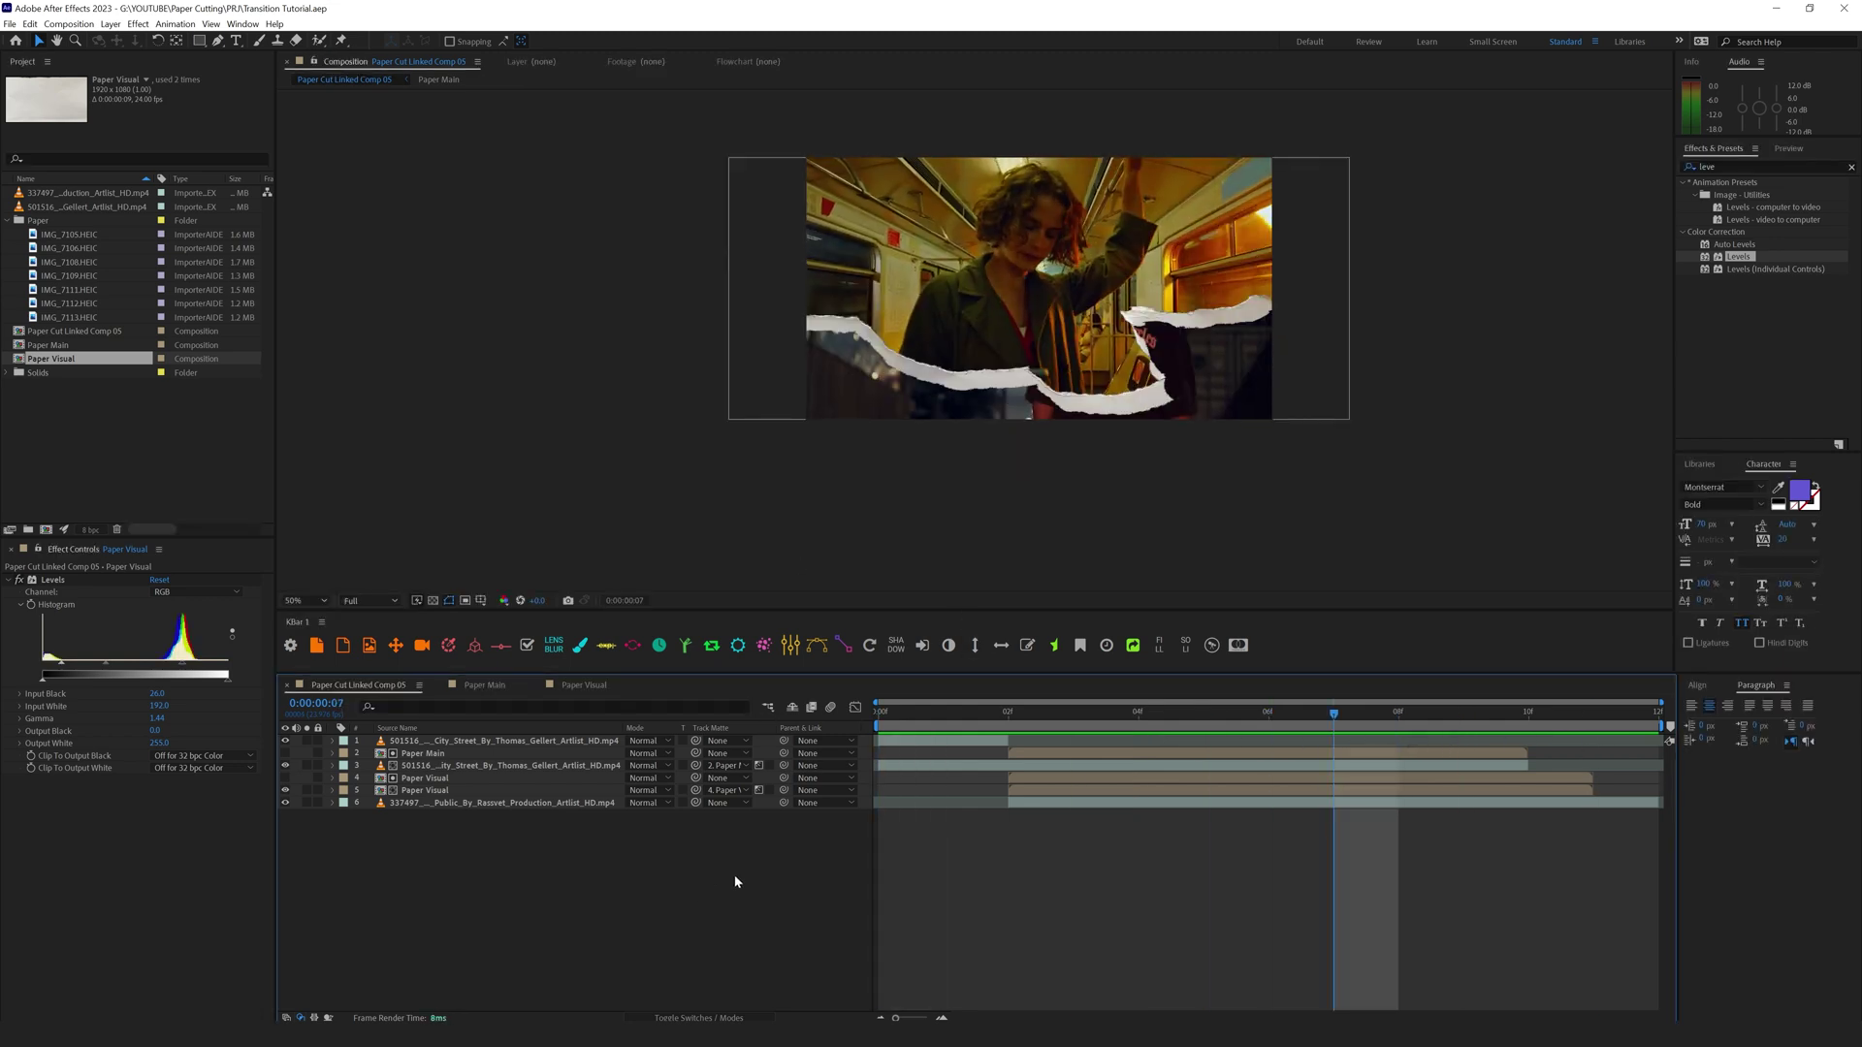
{"action": "key", "text": "alt+Tab"}
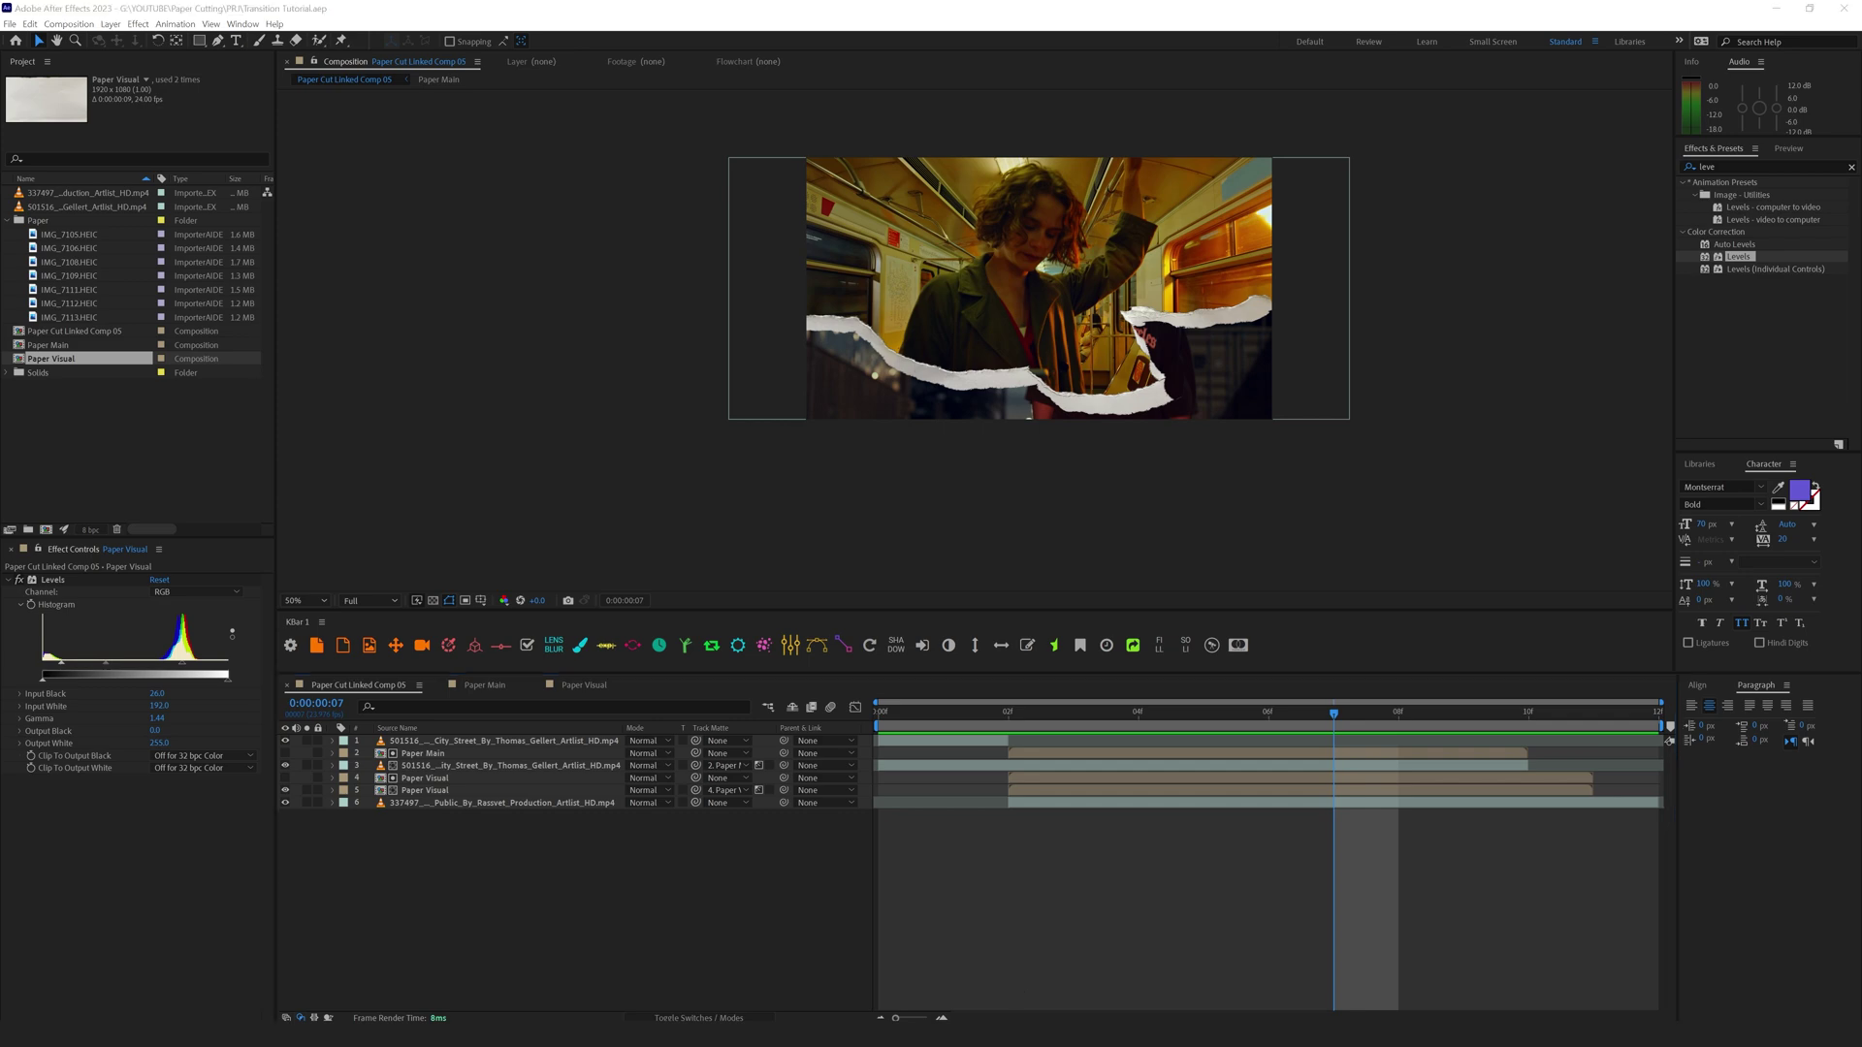
{"action": "left_click_drag", "start_coordinate": [784, 699], "coordinate": [853, 697]}
{"action": "key", "text": "alt+Tab"}
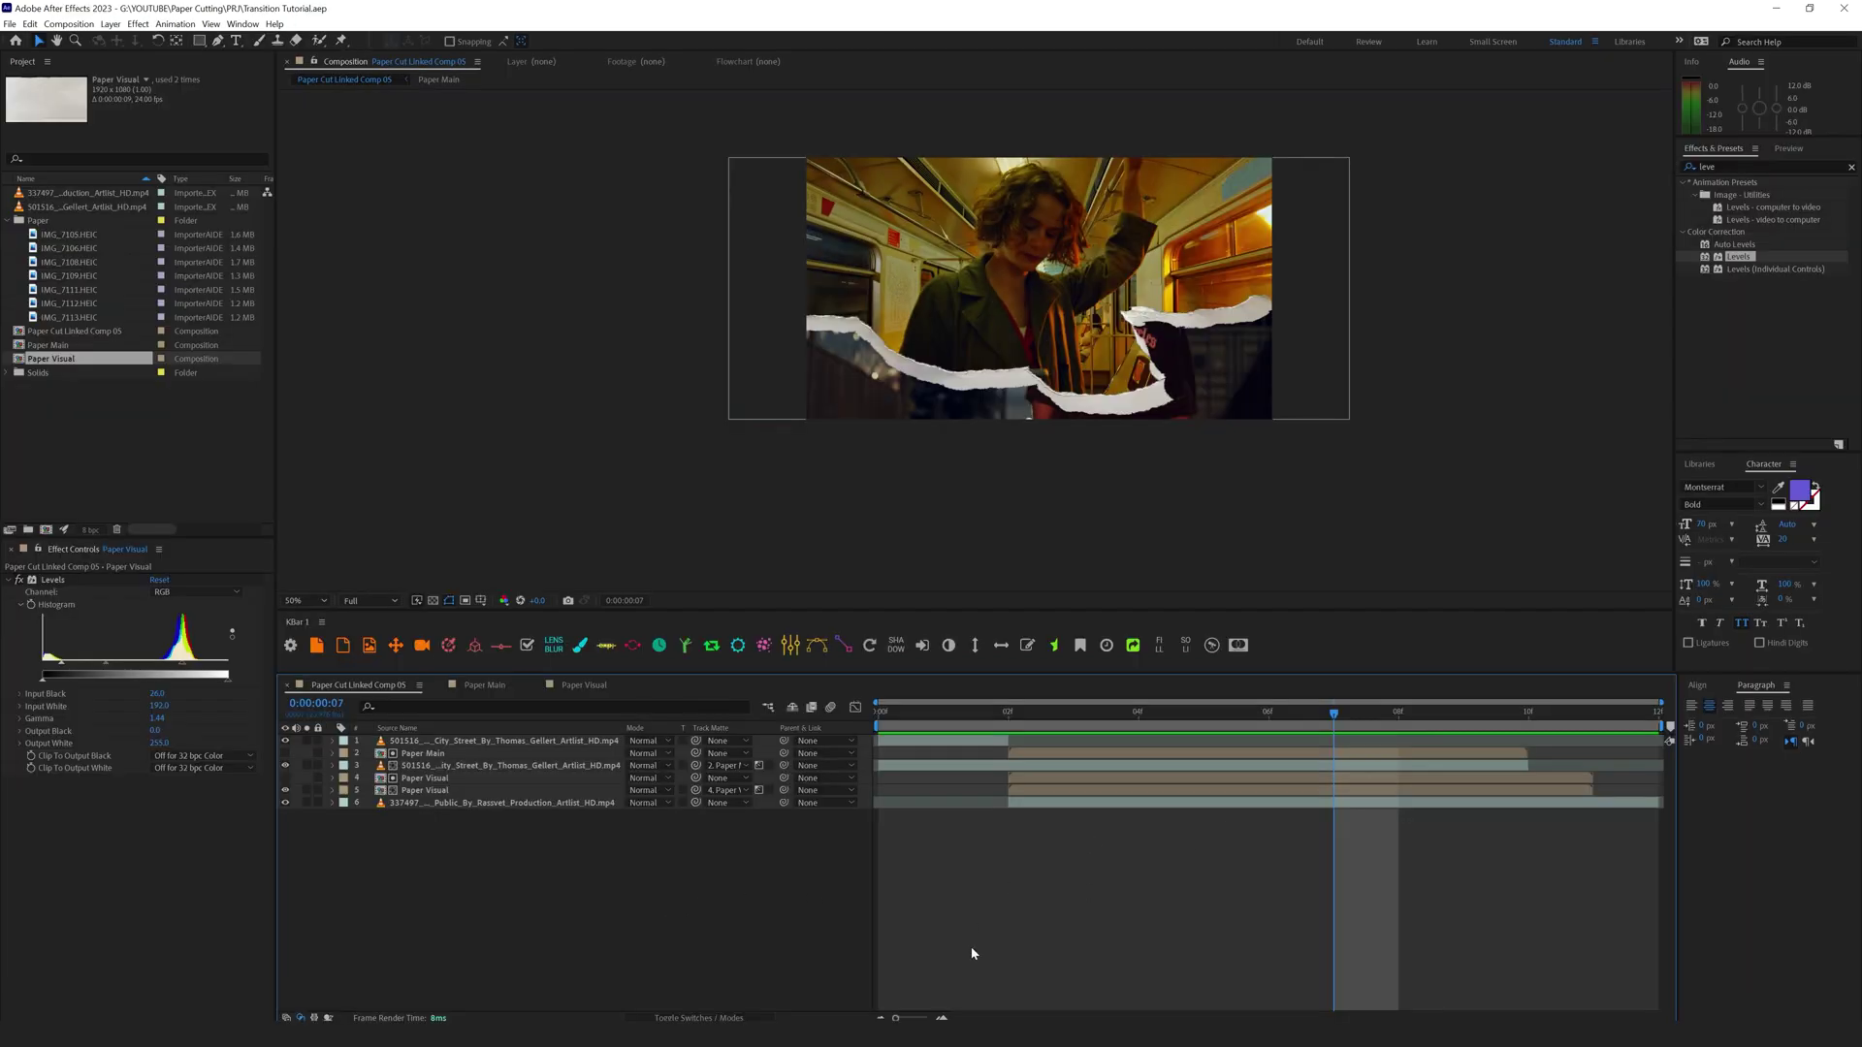
Step: Create a null object at the top of the layer stack and parent all the other layers to it
{"action": "right_click", "coordinate": [570, 882]}
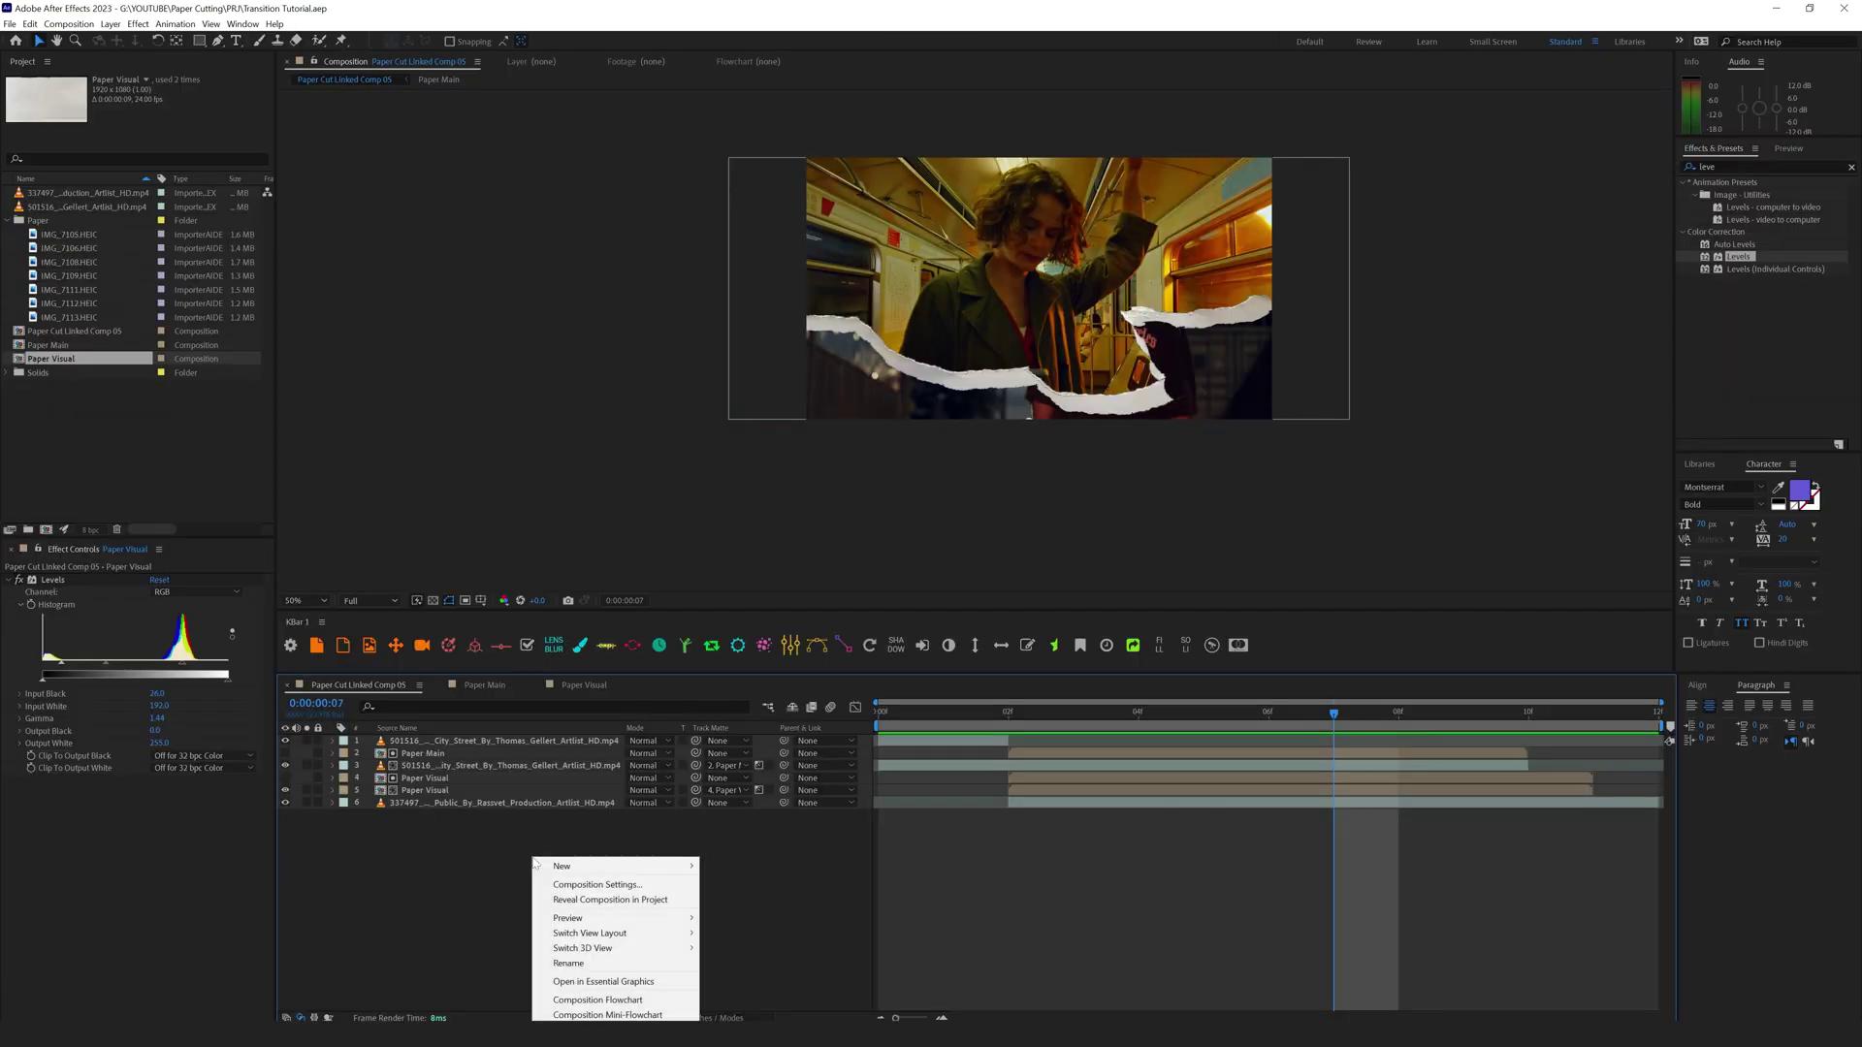
{"action": "mouse_move", "coordinate": [651, 868]}
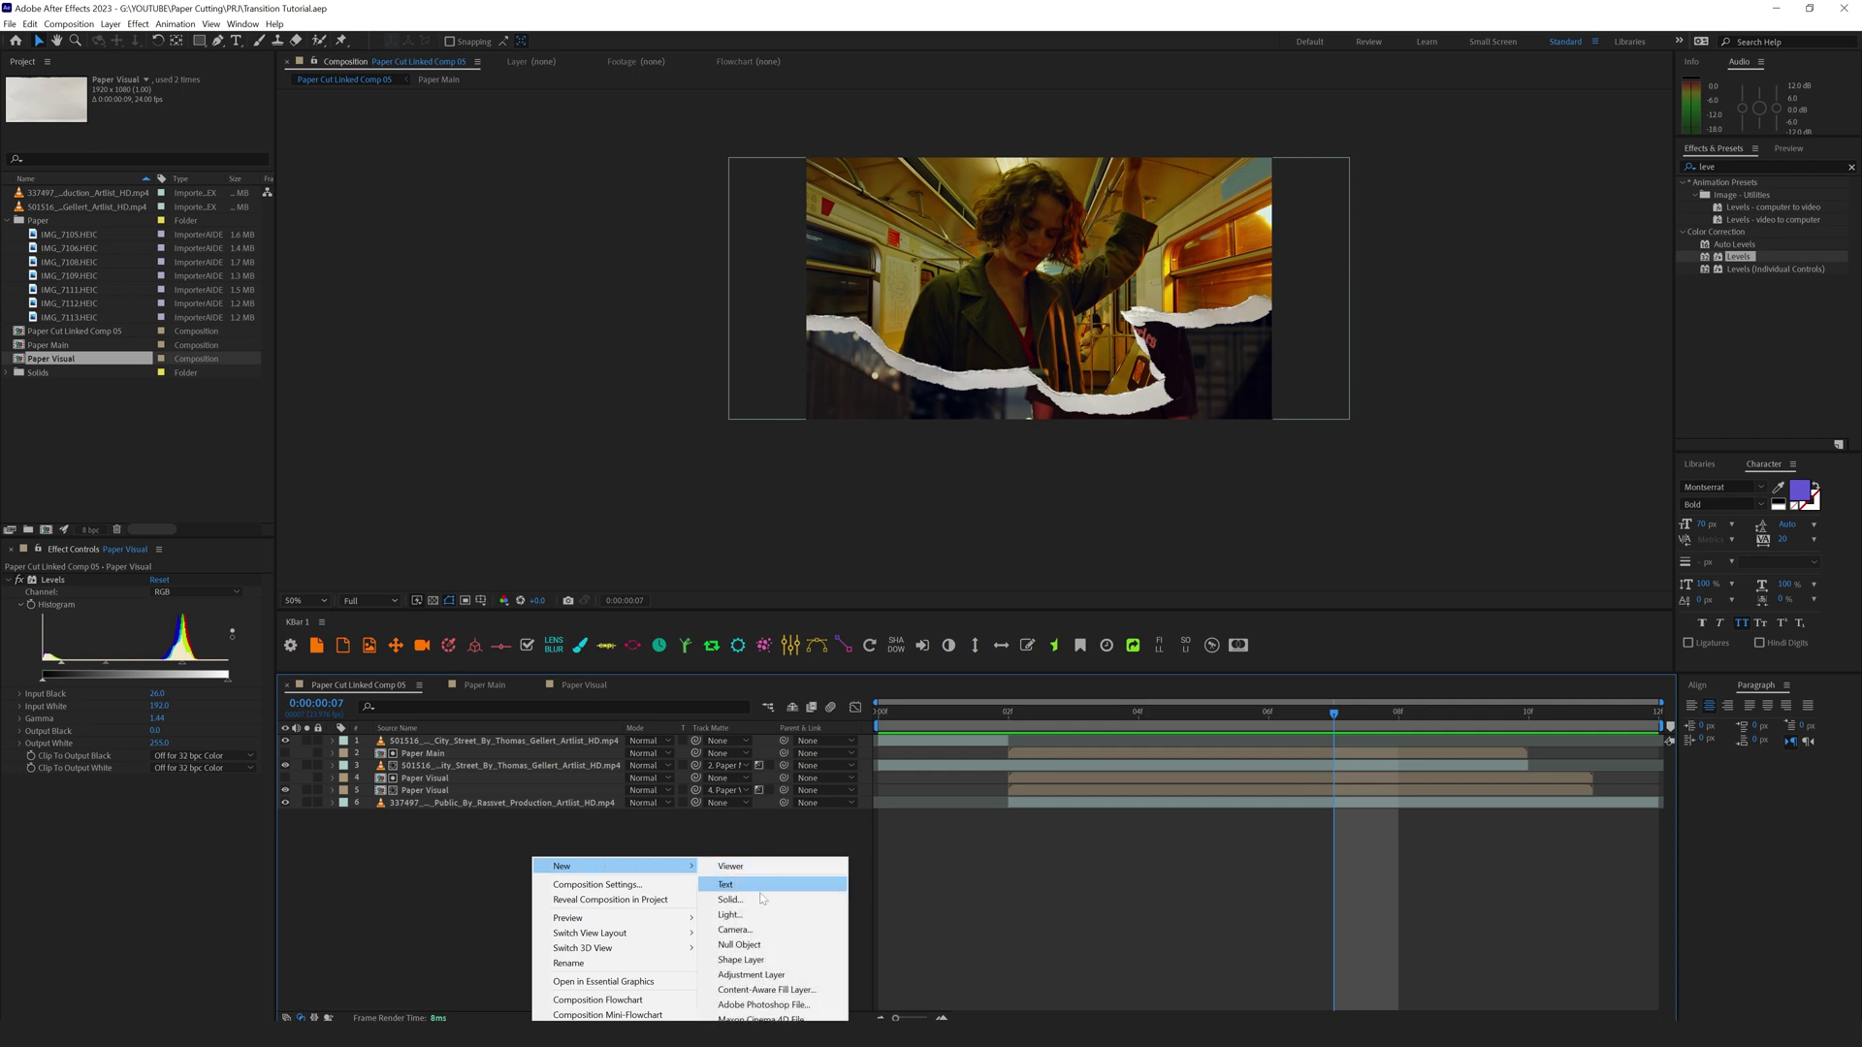
{"action": "left_click", "coordinate": [737, 944]}
{"action": "left_click_drag", "start_coordinate": [511, 868], "coordinate": [407, 752]}
{"action": "left_click_drag", "start_coordinate": [784, 752], "coordinate": [399, 740]}
{"action": "left_click", "coordinate": [401, 739]}
Step: Keyframe the null's position, scale and rotation at frame 2 and convert these keyframes to hold keyframes
{"action": "left_click", "coordinate": [1009, 714]}
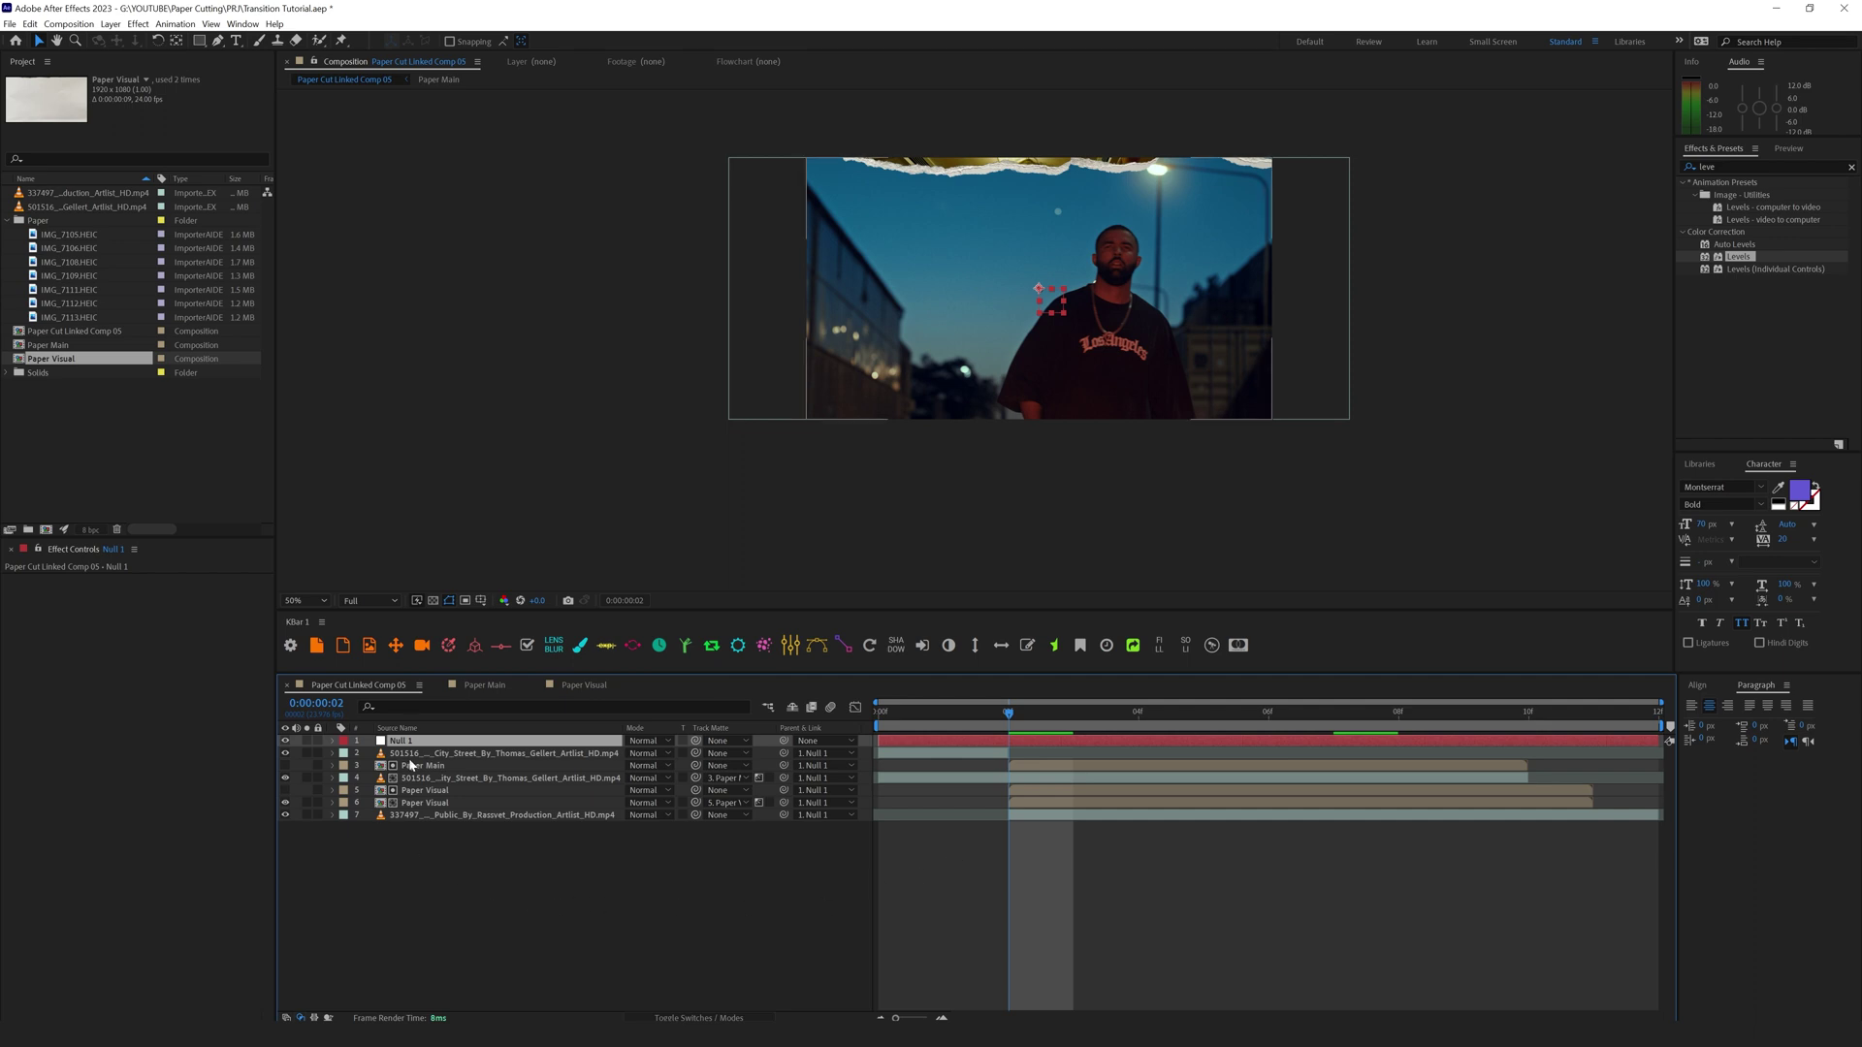
{"action": "key", "text": "s"}
{"action": "key", "text": "shift+r"}
{"action": "key", "text": "shift+p"}
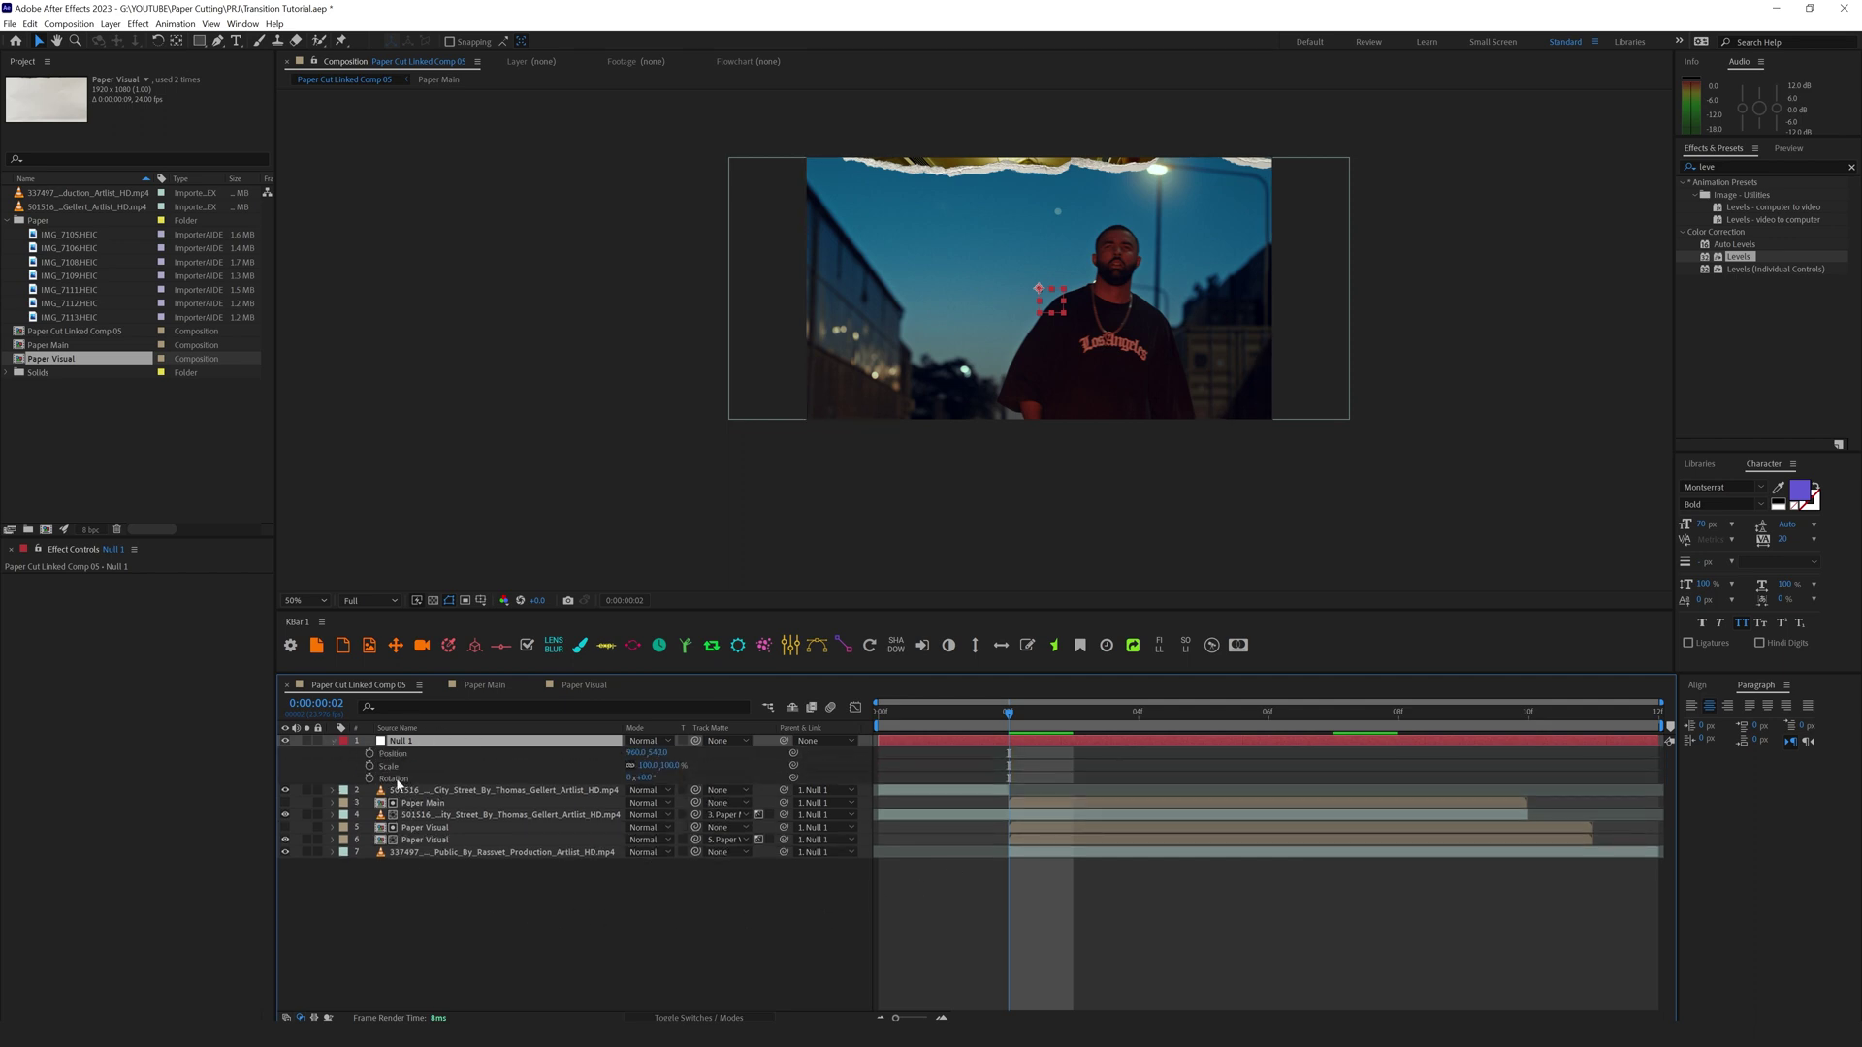
{"action": "left_click", "coordinate": [369, 752]}
{"action": "left_click", "coordinate": [370, 765]}
{"action": "left_click", "coordinate": [369, 777]}
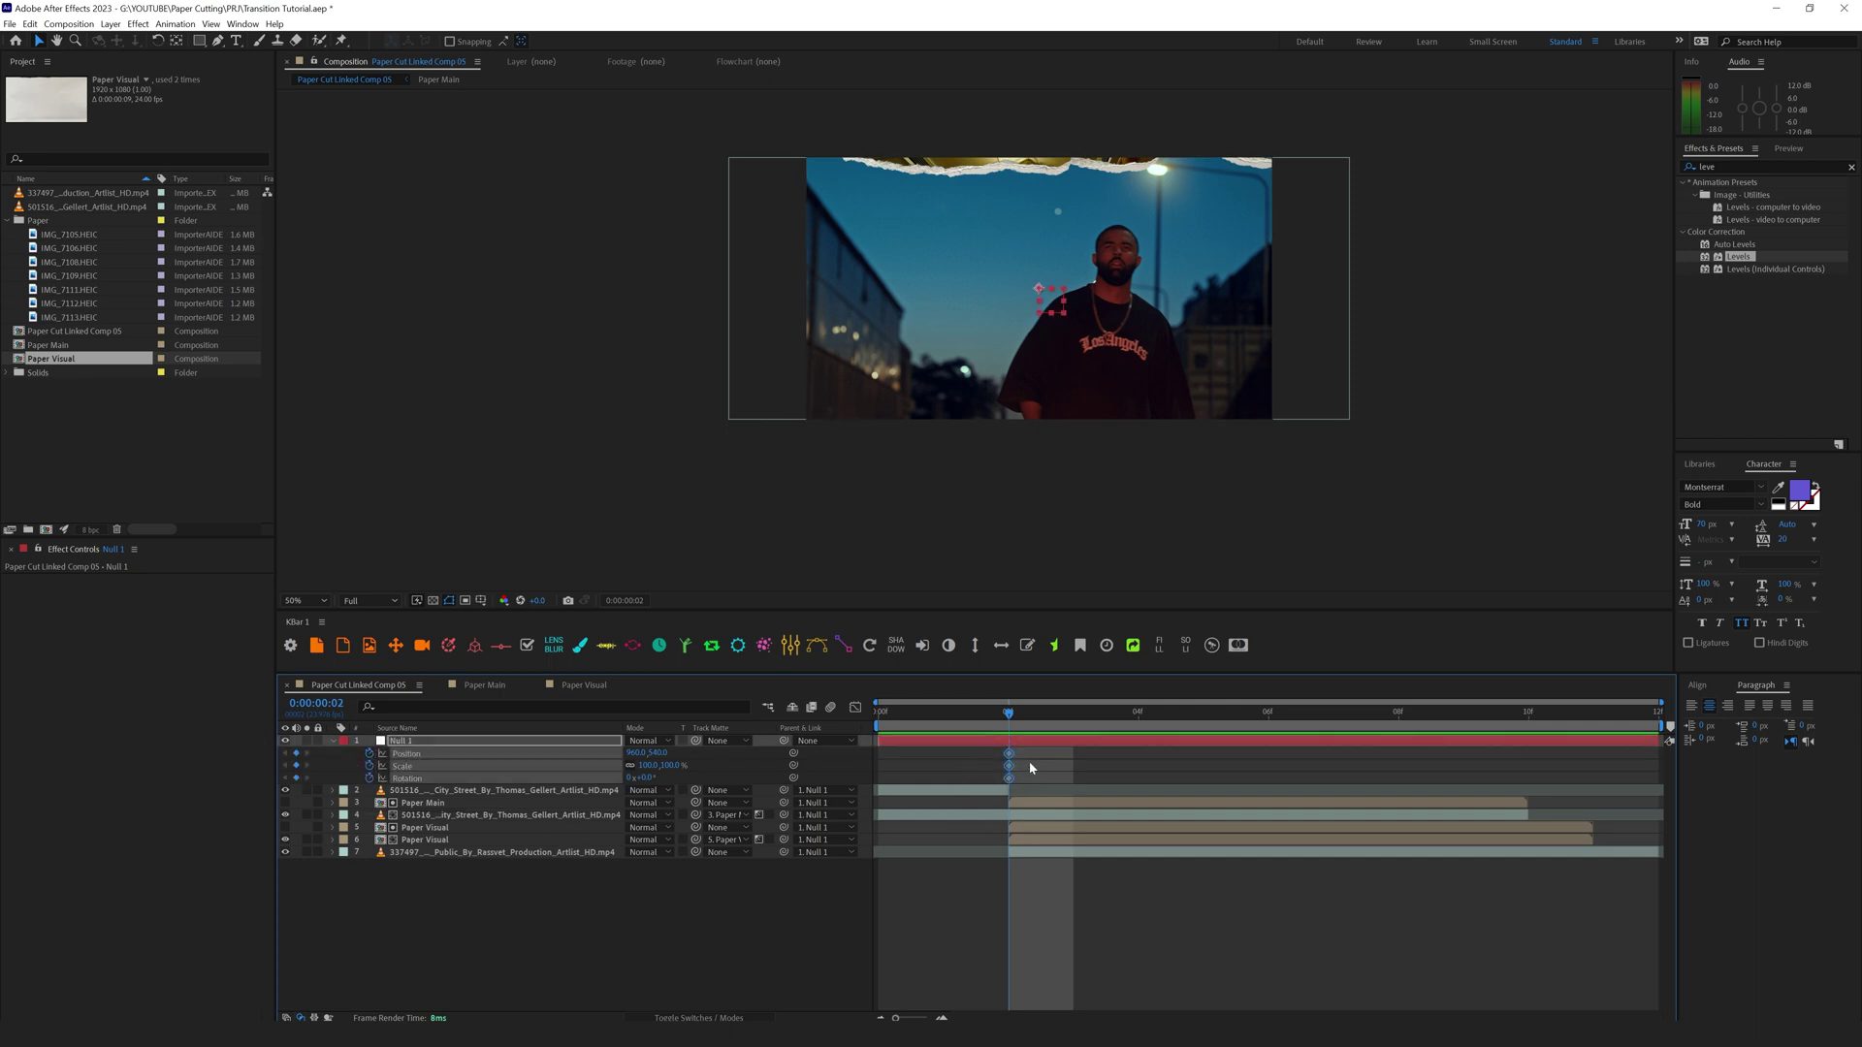
{"action": "right_click", "coordinate": [1012, 753]}
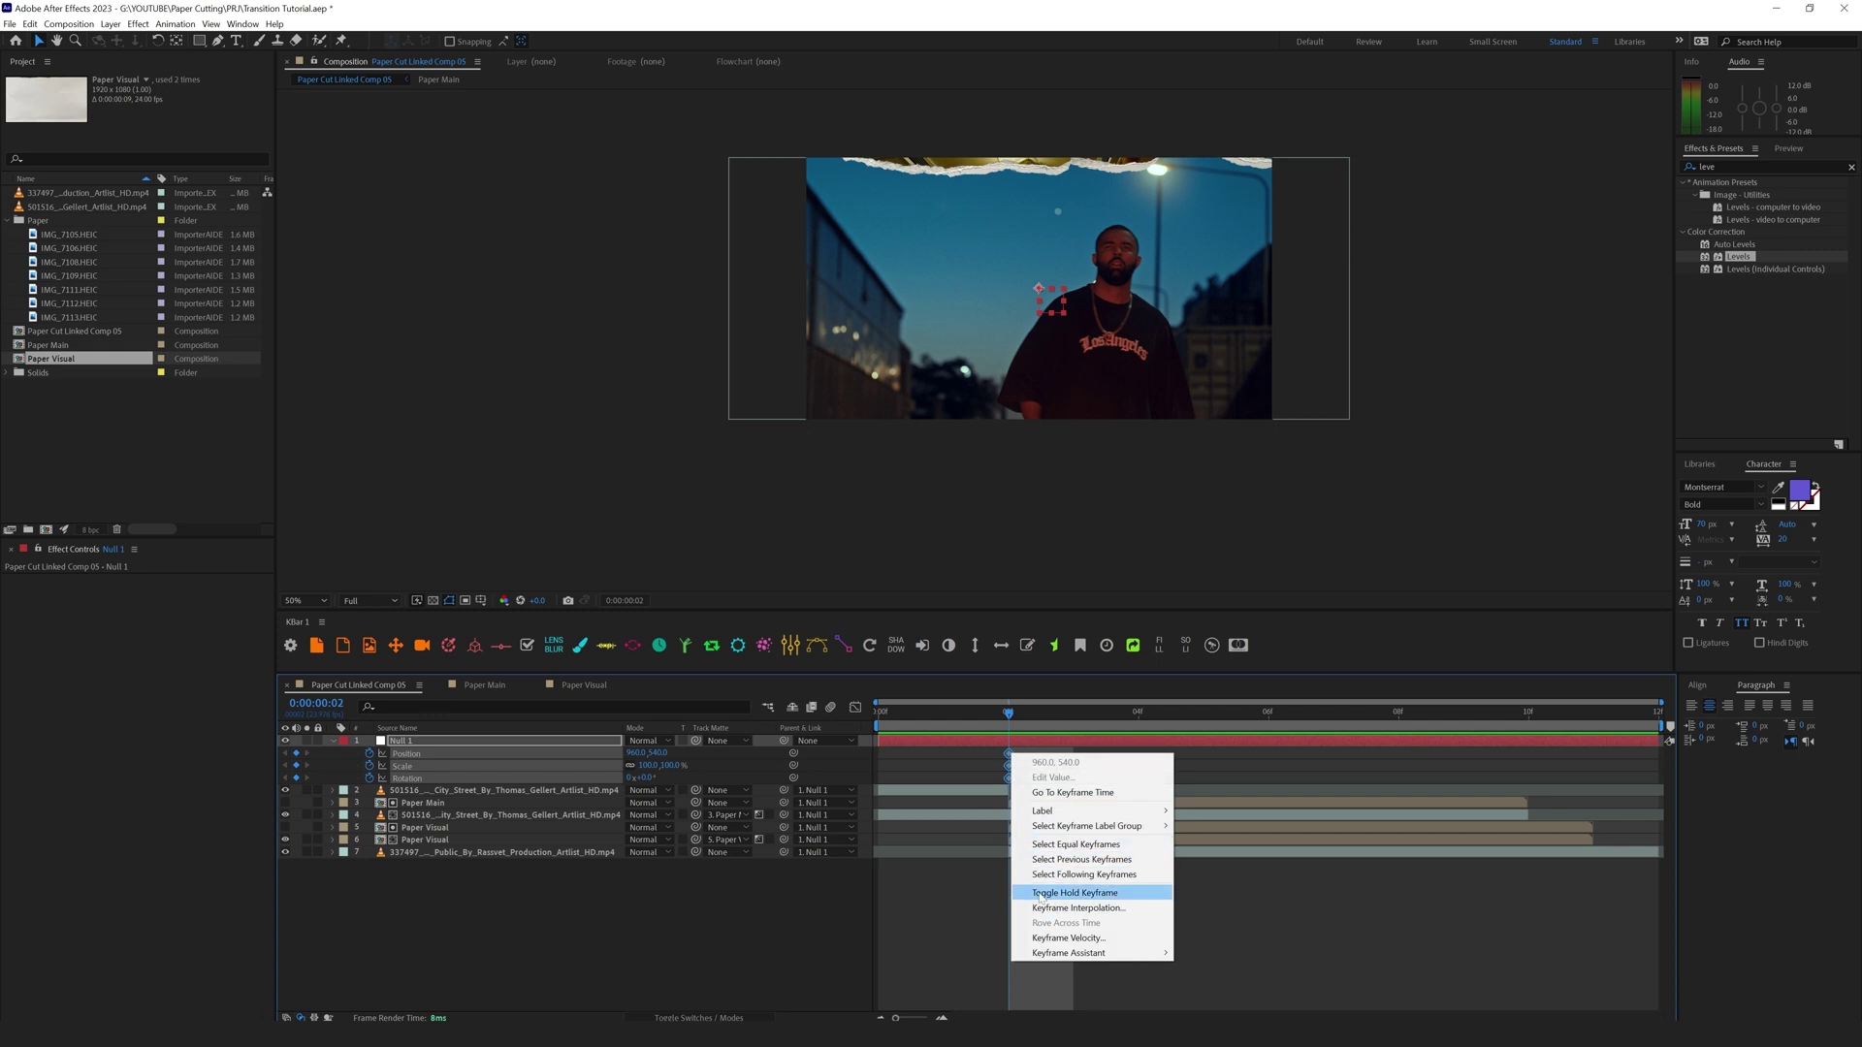
{"action": "left_click", "coordinate": [1075, 893]}
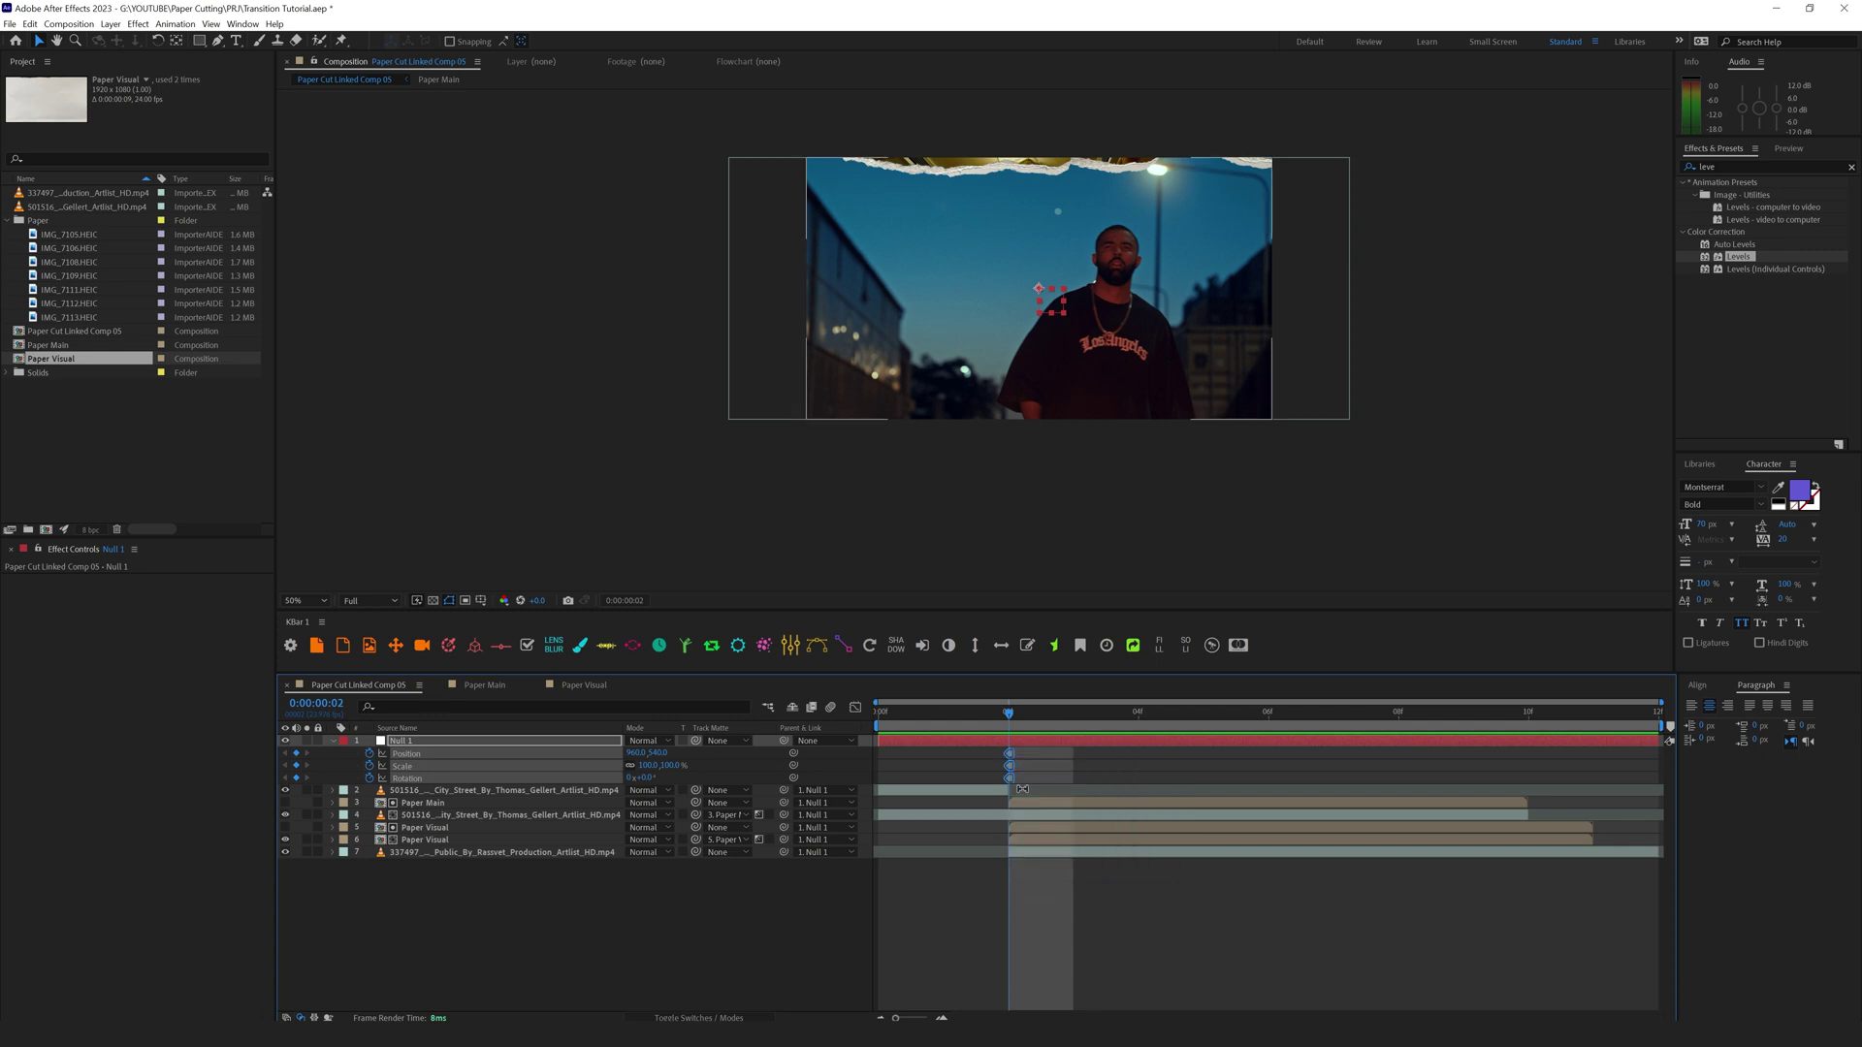
Step: At frame 4, set the null's rotation to 2° and scale to 107%, with its position shifted slightly
{"action": "left_click", "coordinate": [1138, 714]}
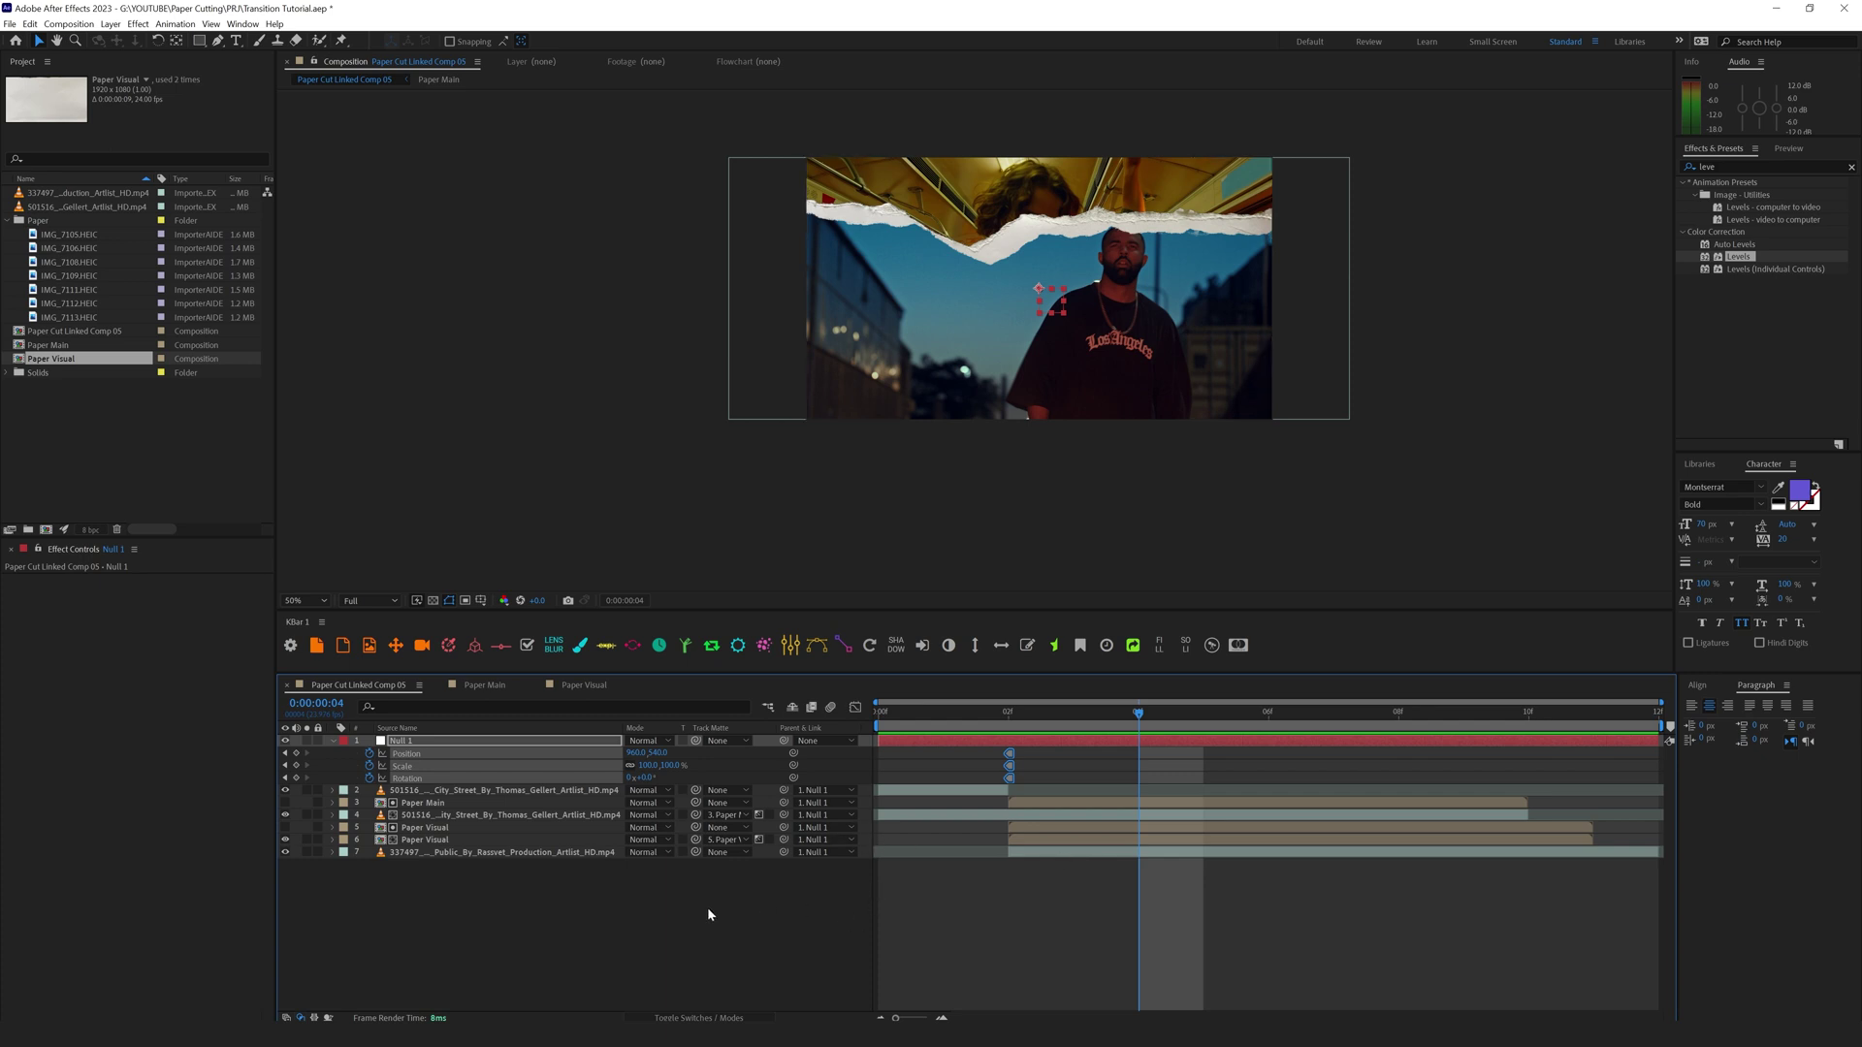
{"action": "left_click", "coordinate": [641, 778]}
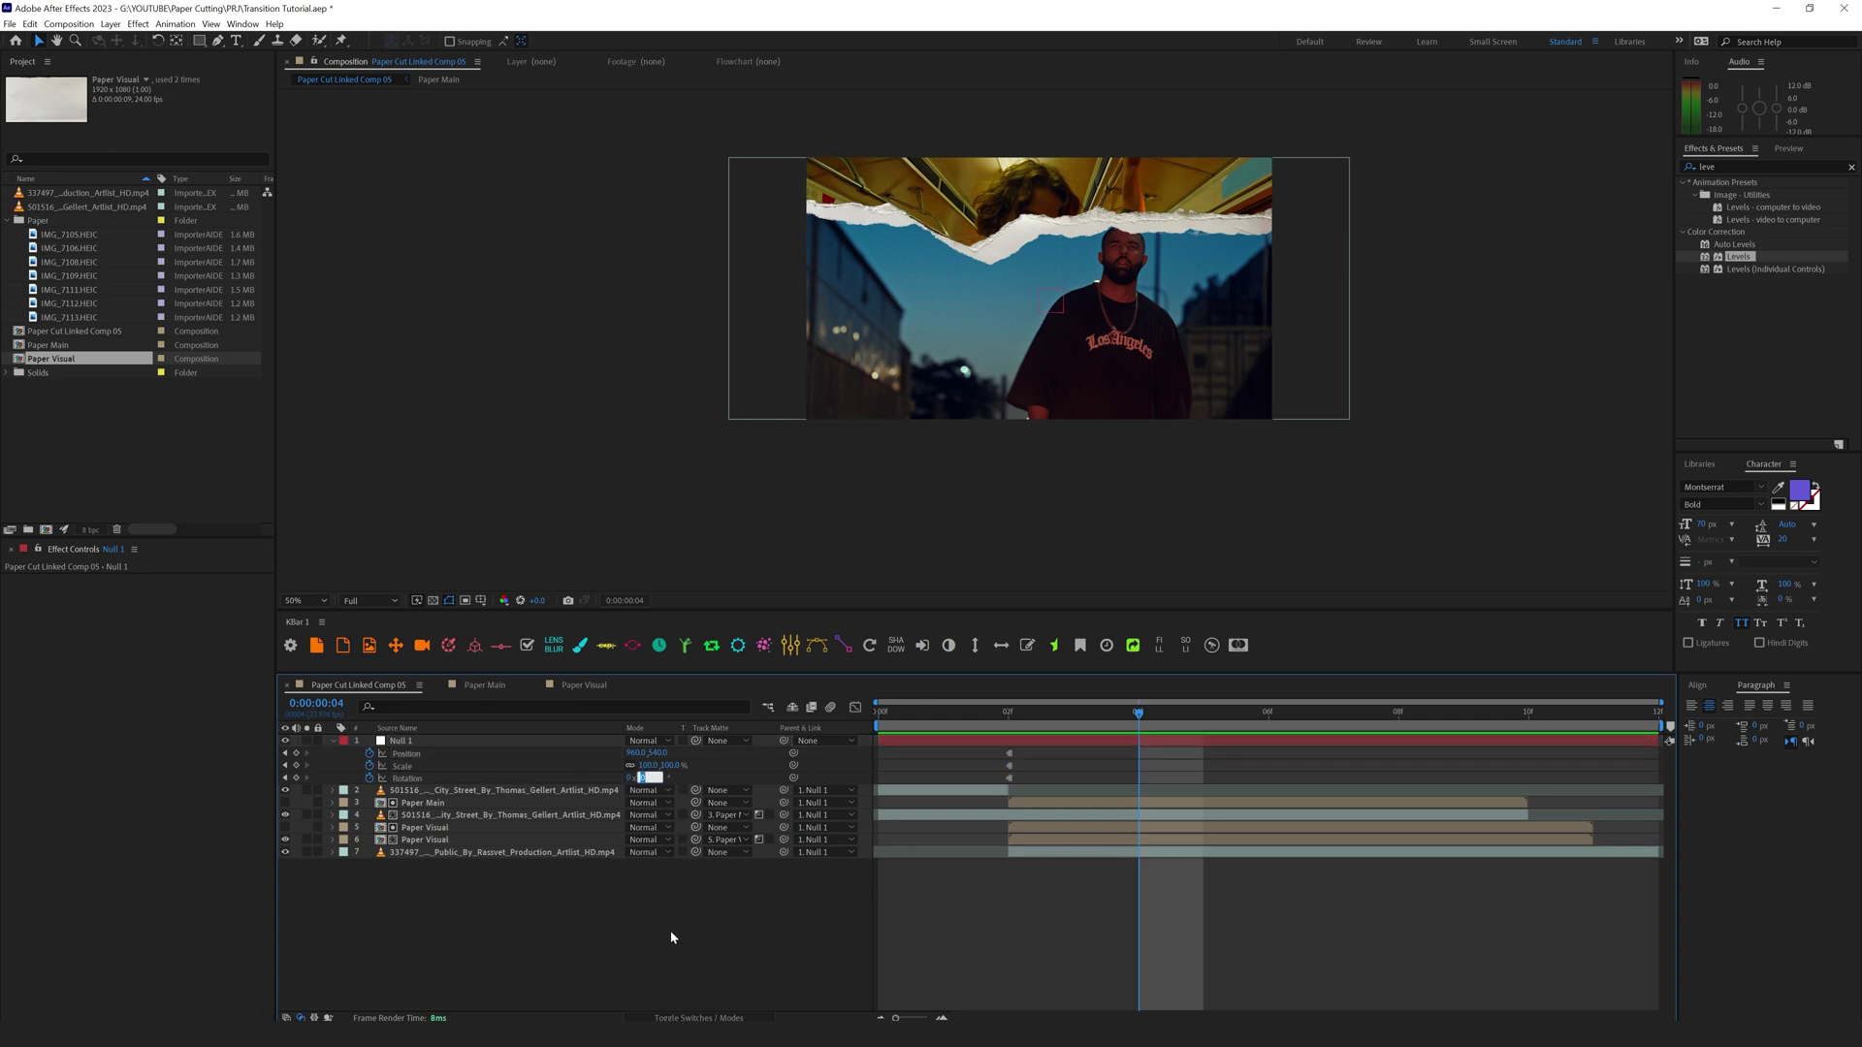
{"action": "type", "text": "1"}
{"action": "key", "text": "Return"}
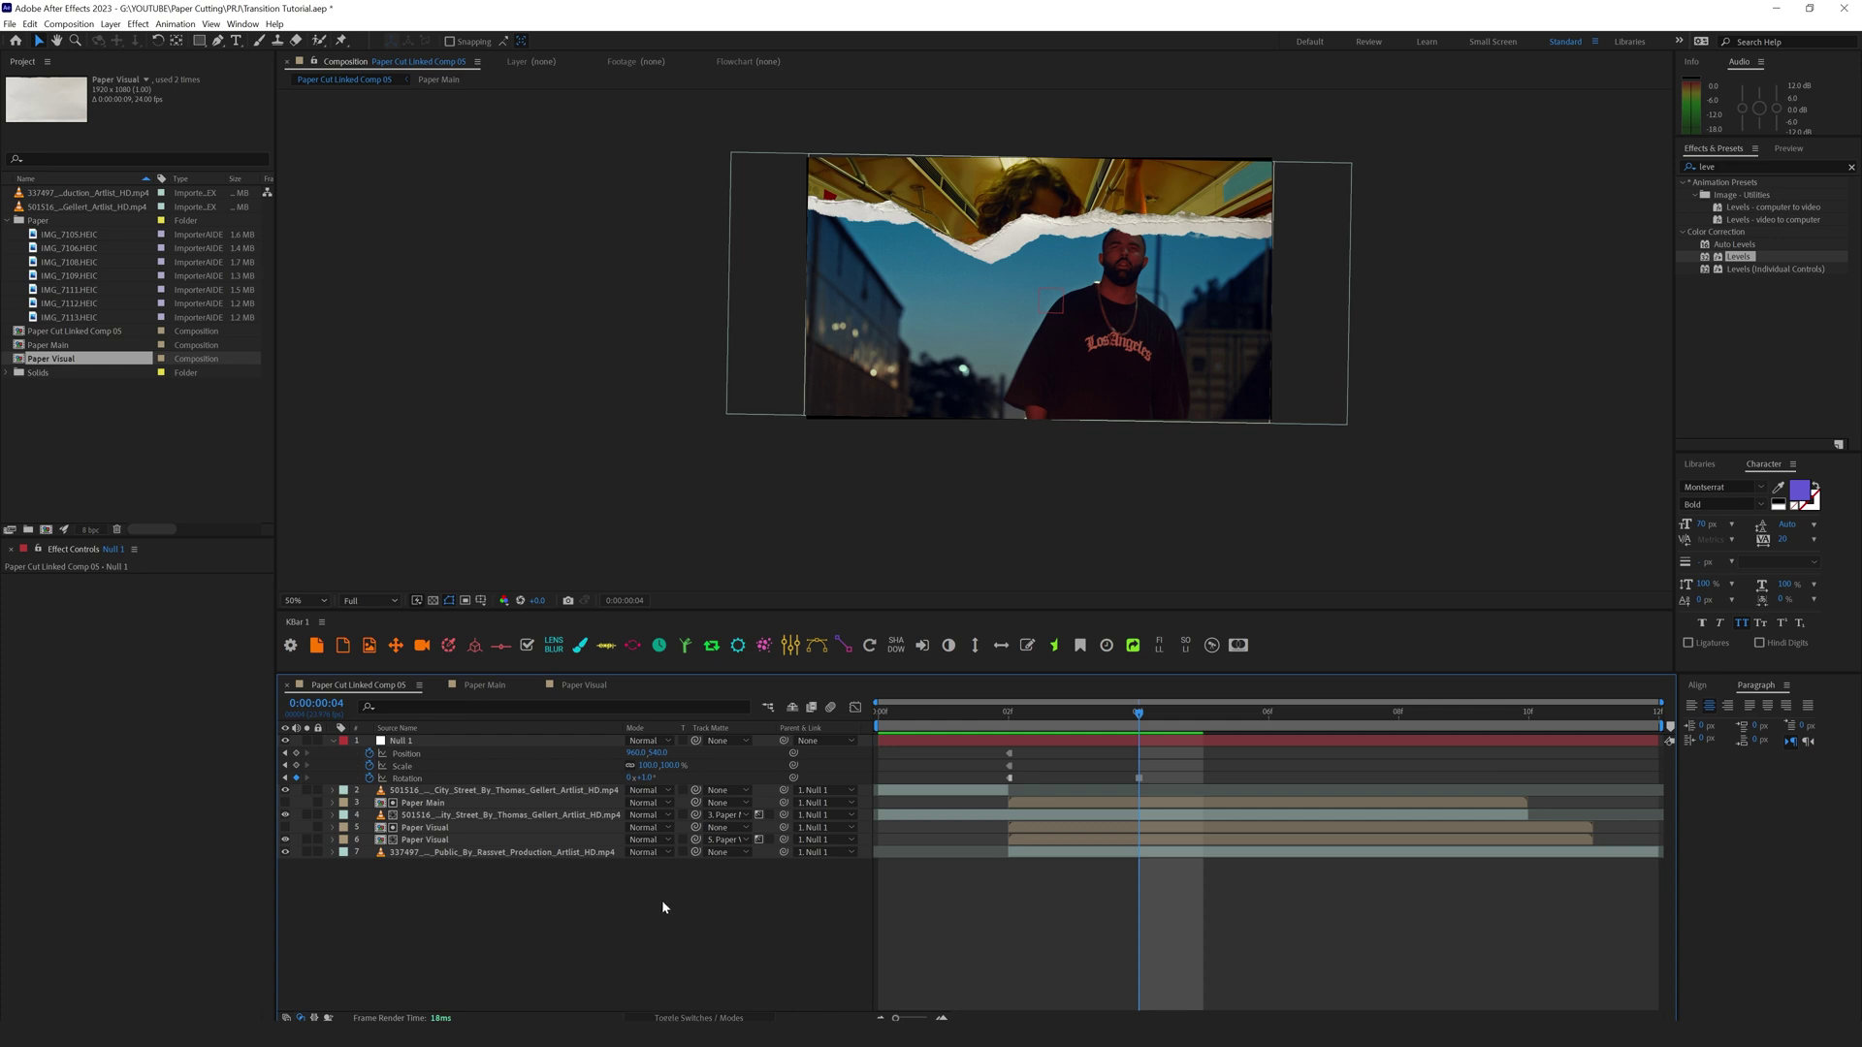
{"action": "left_click", "coordinate": [644, 777]}
{"action": "type", "text": "2"}
{"action": "key", "text": "Return"}
{"action": "left_click", "coordinate": [647, 766]}
{"action": "left_click", "coordinate": [647, 766]}
{"action": "type", "text": "107"}
{"action": "key", "text": "Return"}
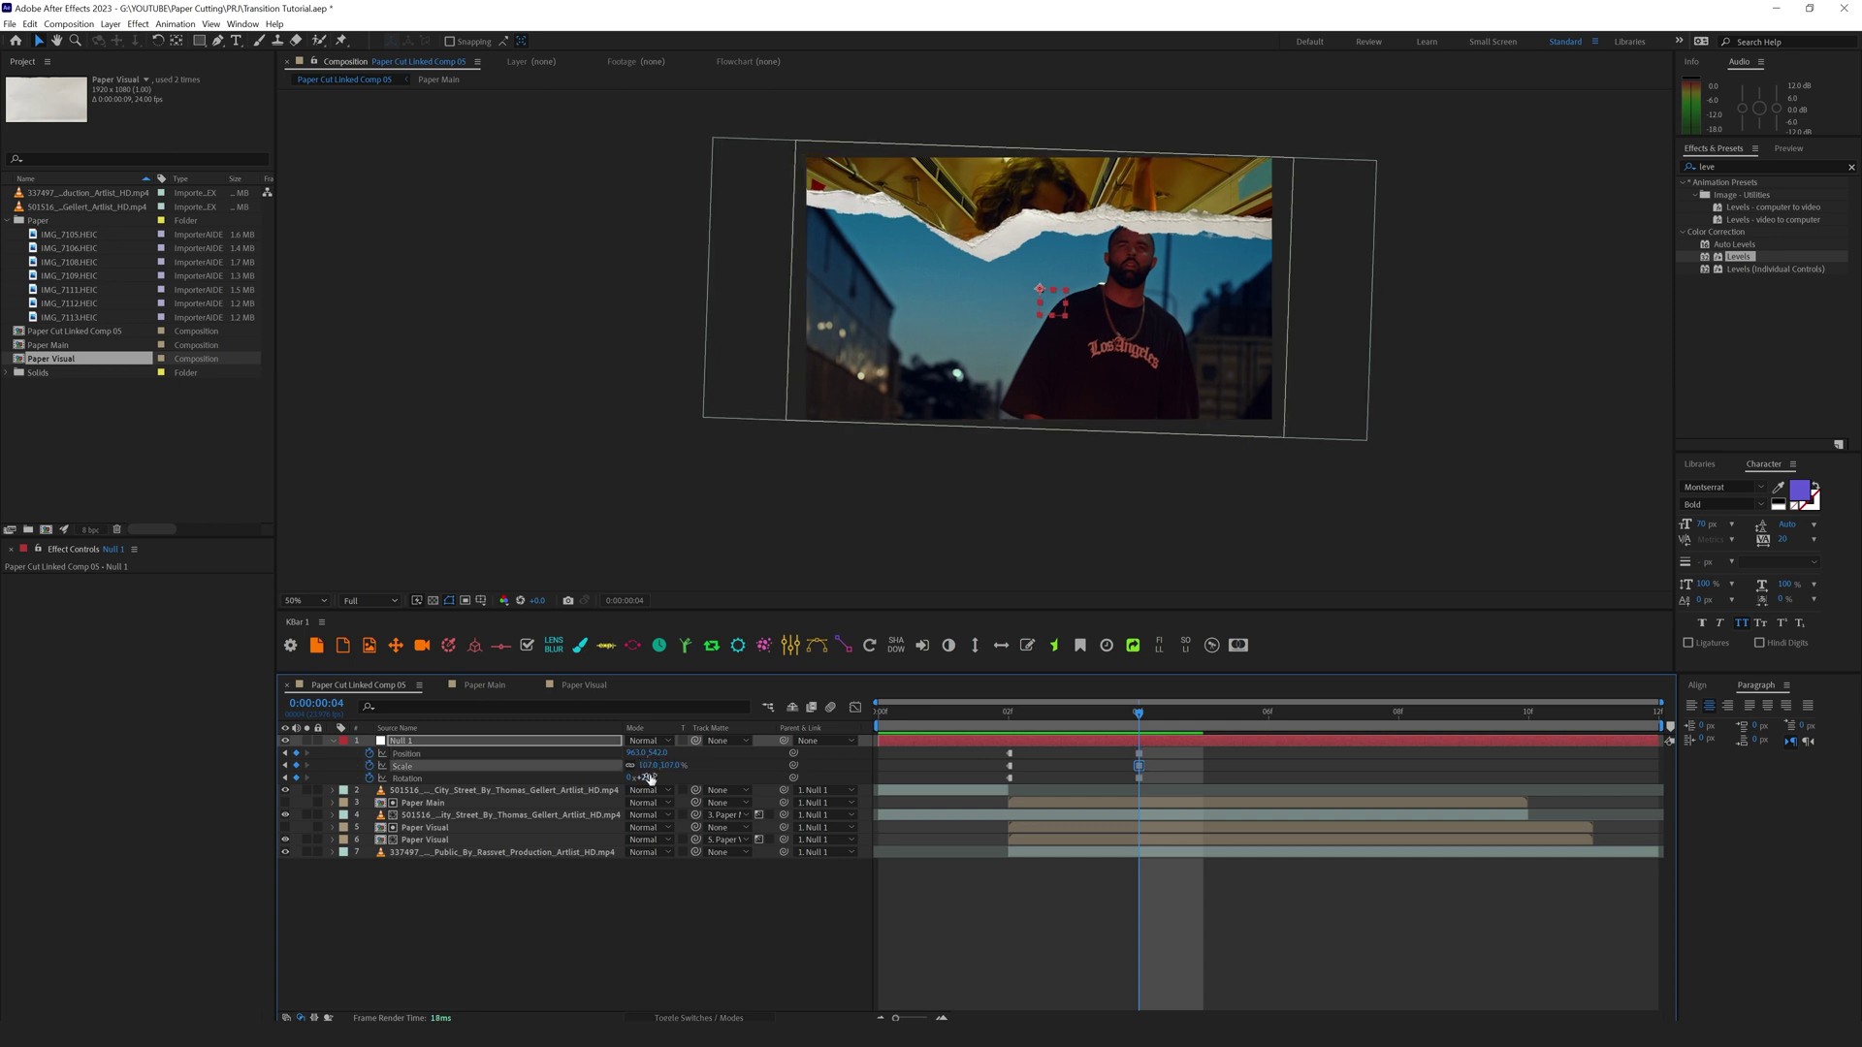
Step: At frame 6, set the null's rotation to -1°, shift its position slightly left, and preview the shake
{"action": "key", "text": "Page_Down"}
{"action": "key", "text": "Page_Down"}
{"action": "left_click", "coordinate": [644, 778]}
{"action": "type", "text": "1"}
{"action": "key", "text": "Return"}
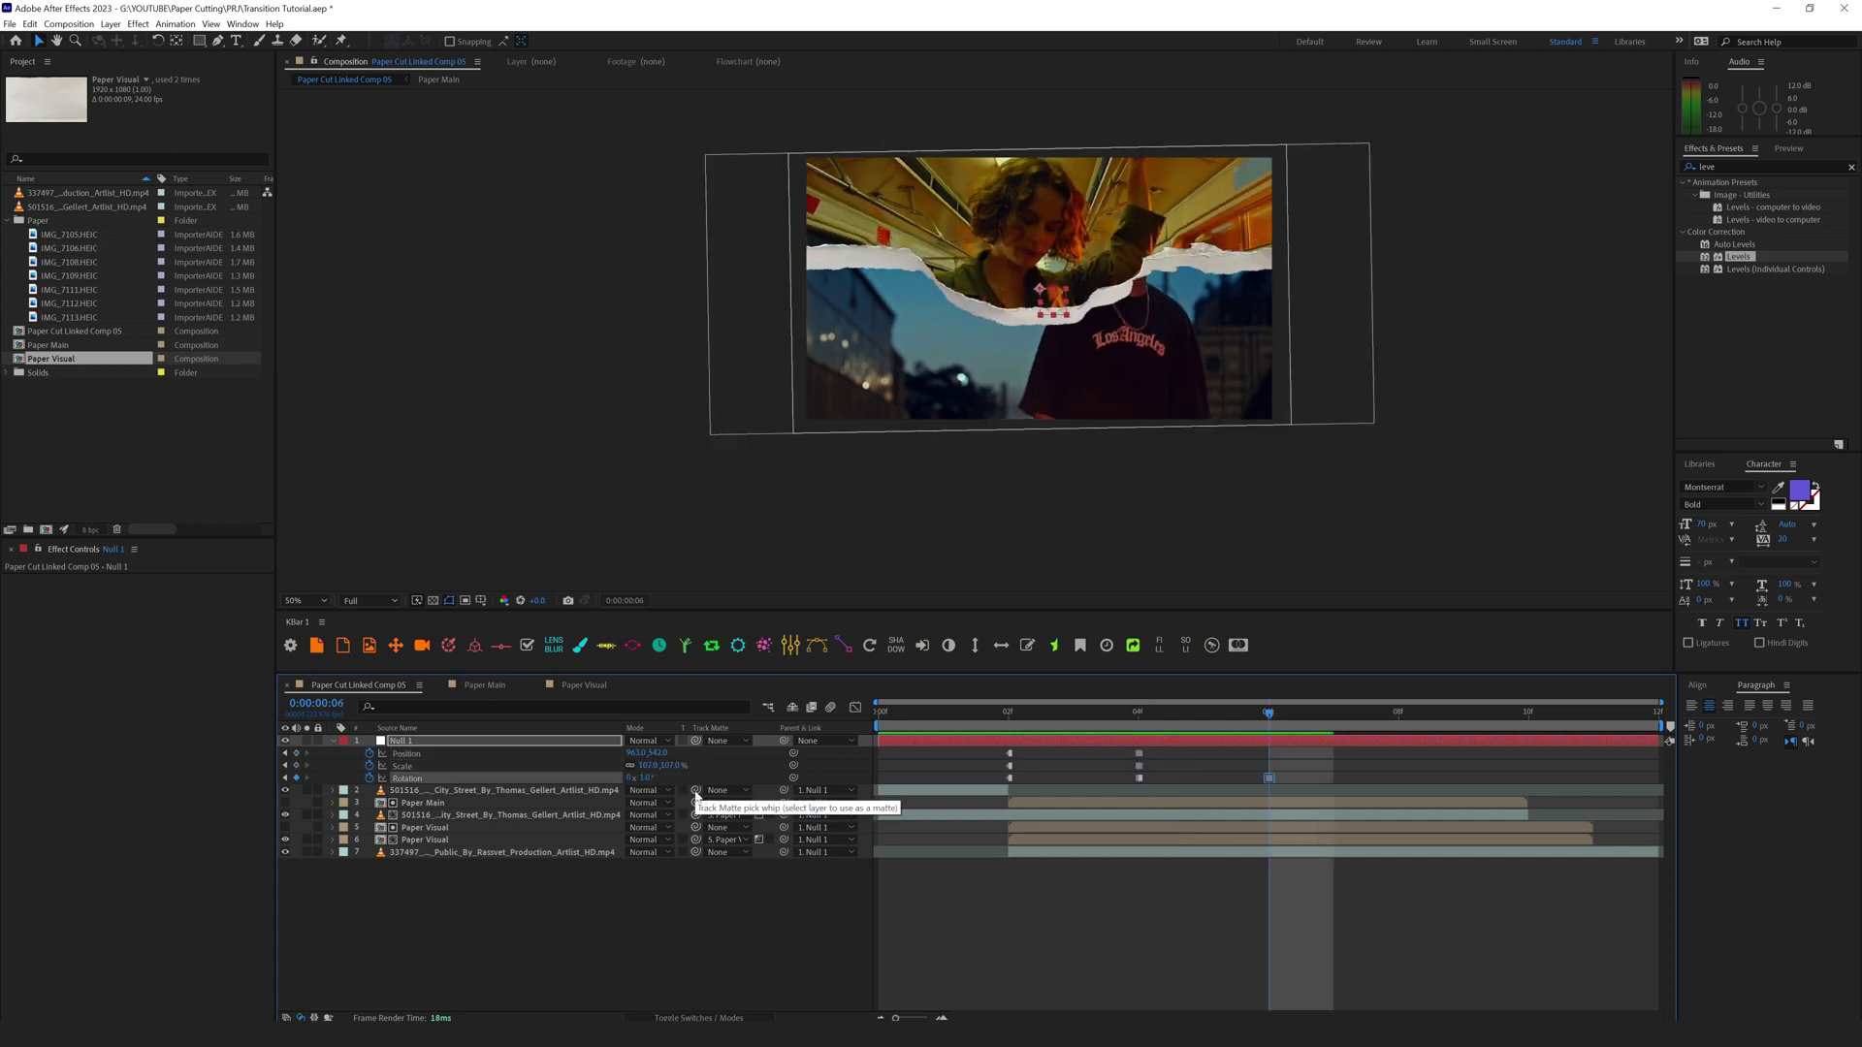
{"action": "left_click_drag", "start_coordinate": [638, 755], "coordinate": [609, 754]}
{"action": "left_click", "coordinate": [996, 717]}
{"action": "key", "text": "space"}
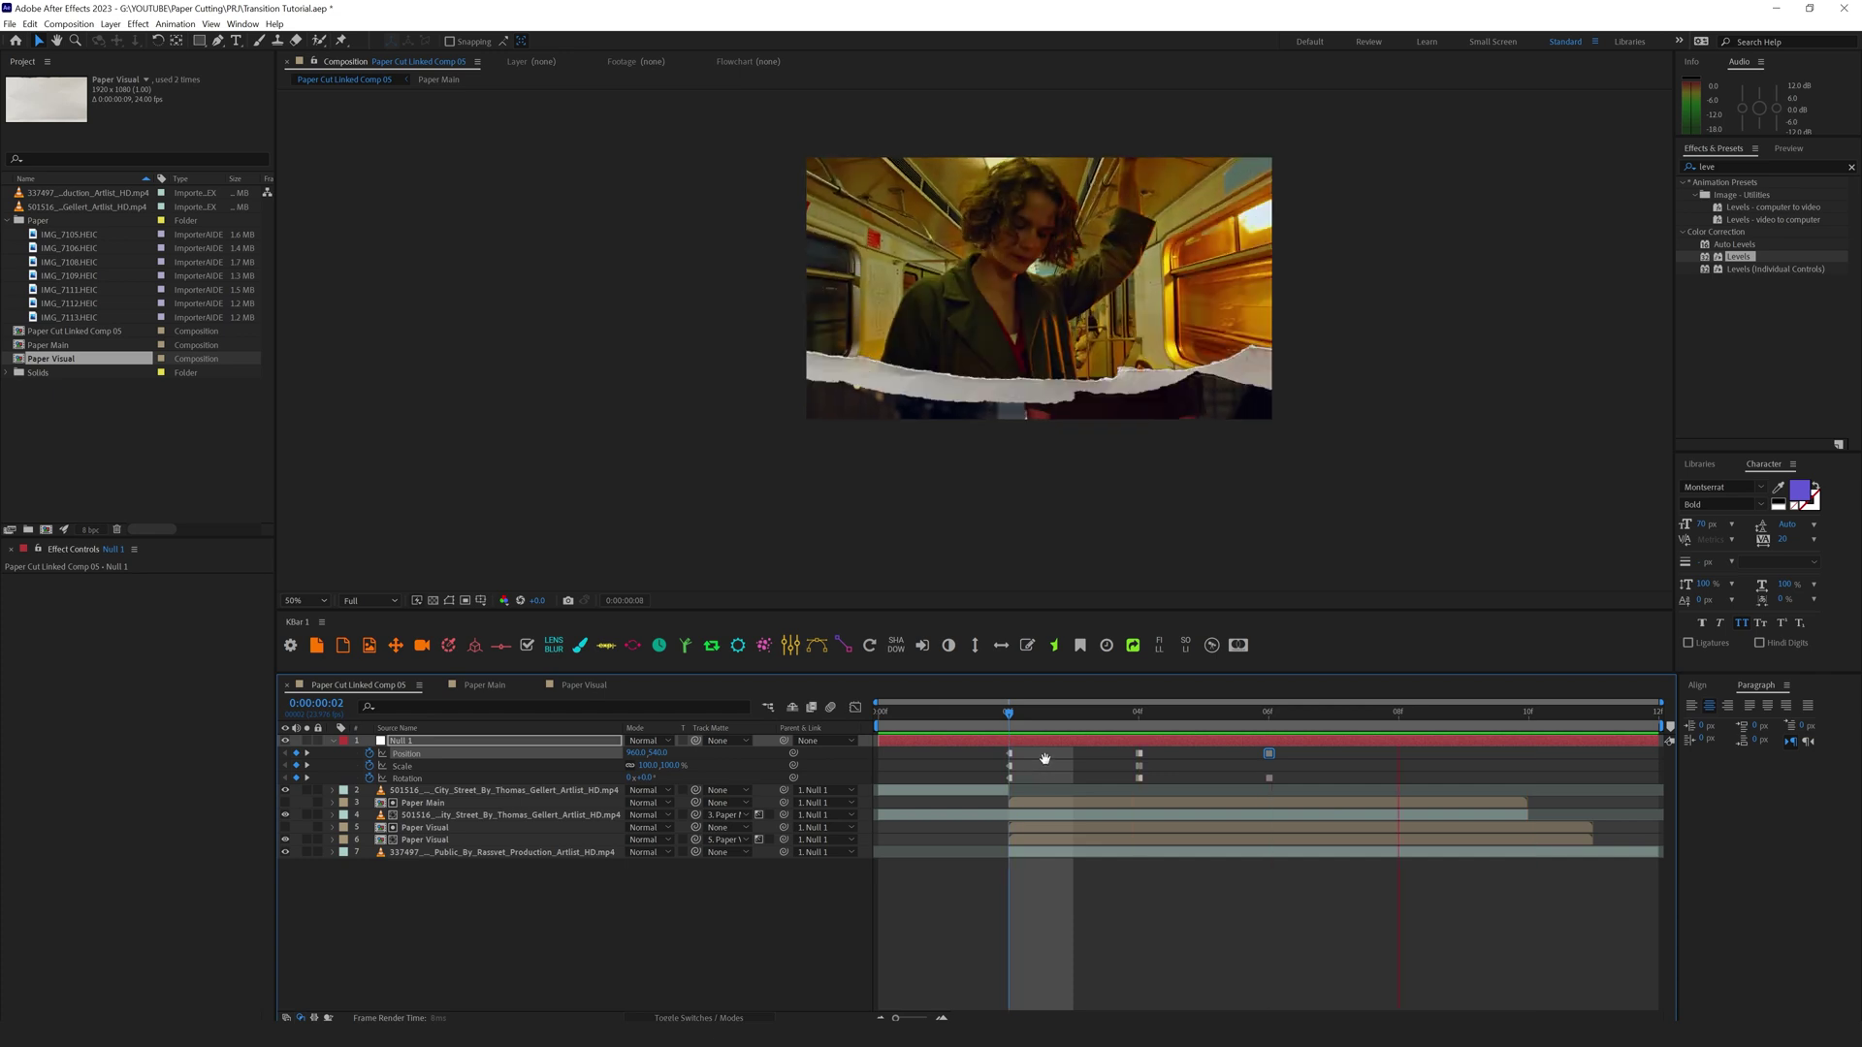
{"action": "key", "text": "space"}
Step: Keyframe a different rotation for the null at frame 8
{"action": "left_click_drag", "start_coordinate": [1004, 710], "coordinate": [1334, 723]}
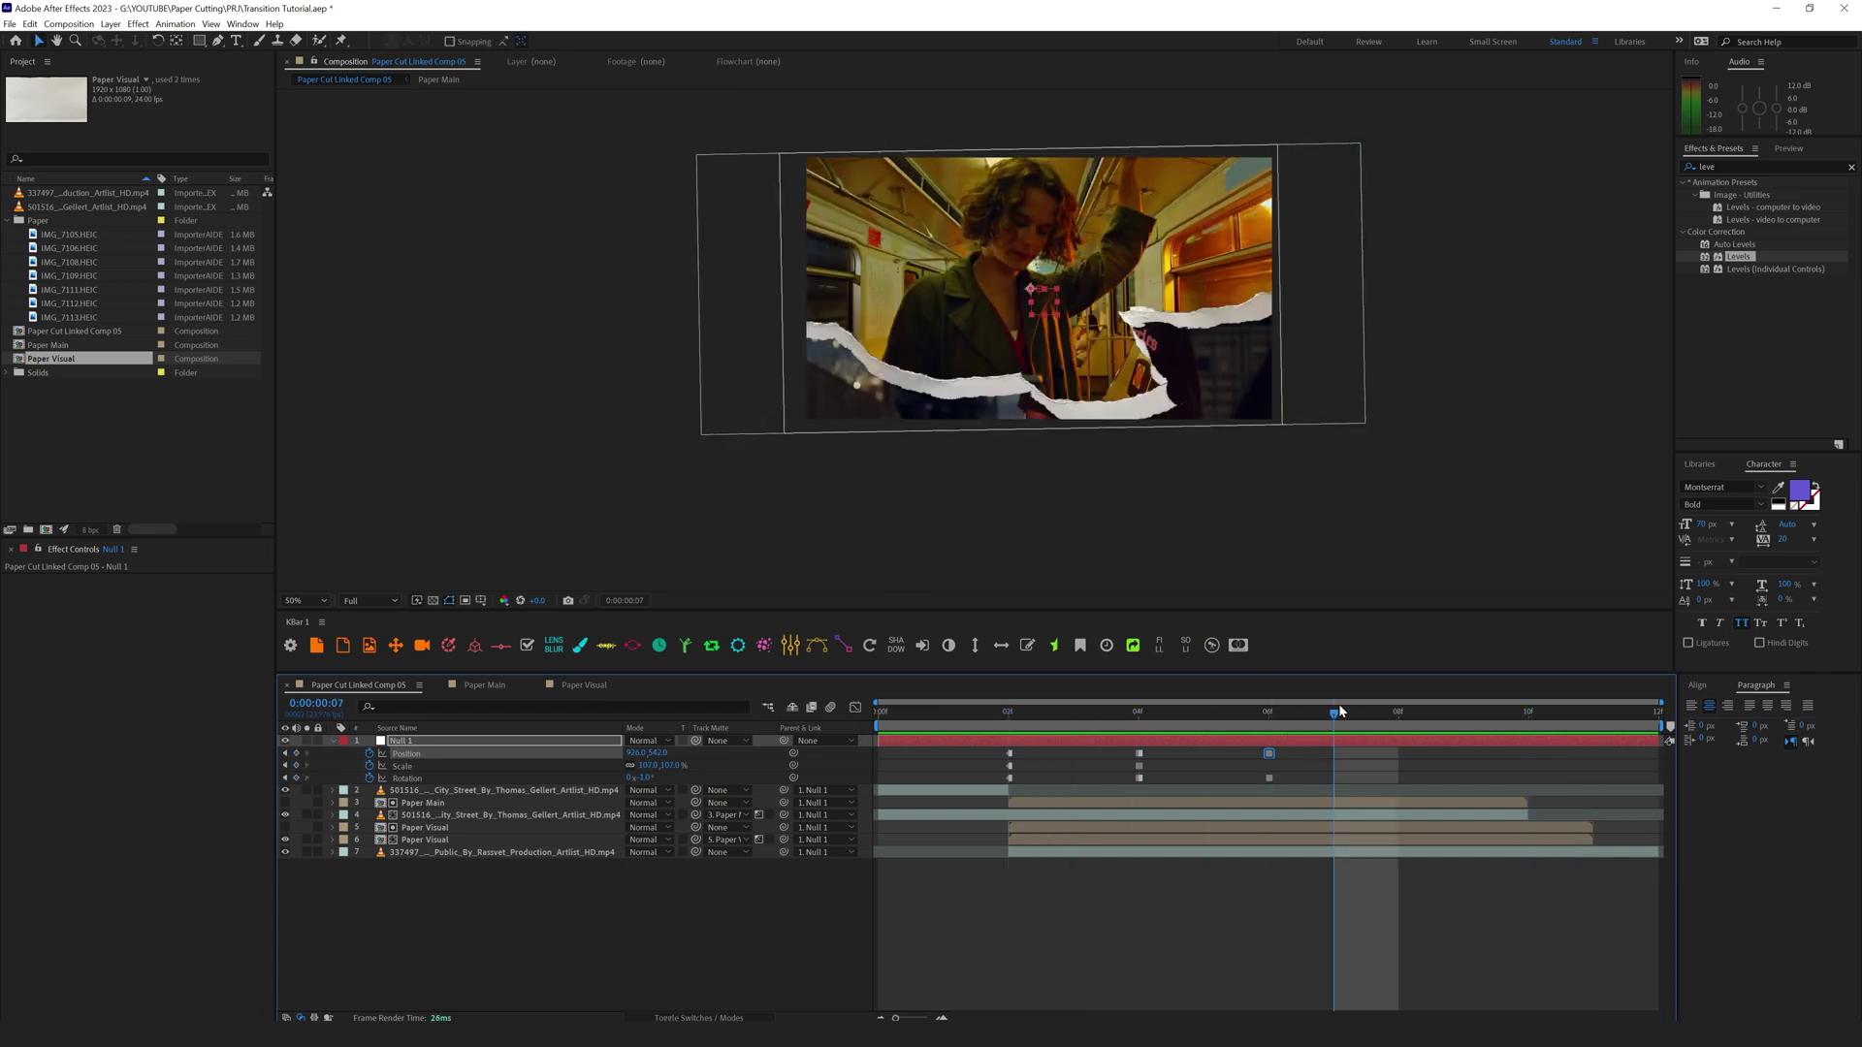
{"action": "left_click_drag", "start_coordinate": [1333, 721], "coordinate": [1398, 720]}
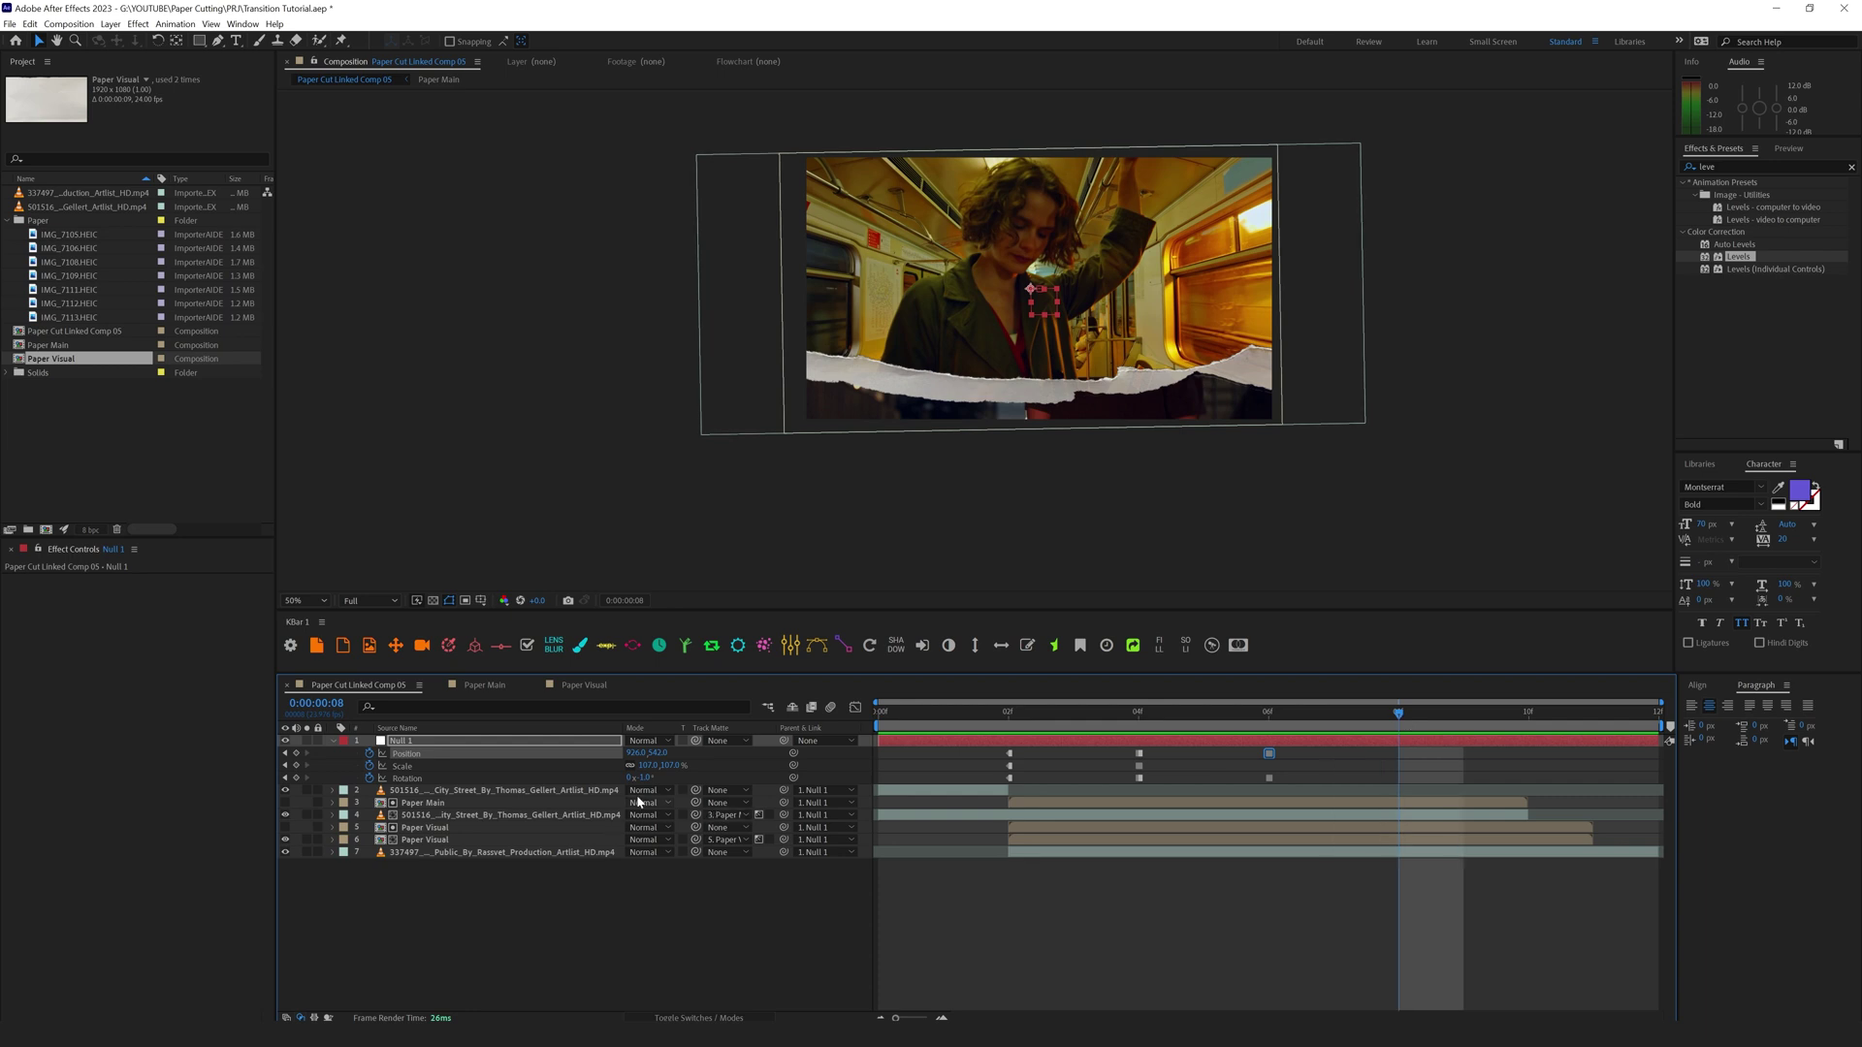
{"action": "left_click_drag", "start_coordinate": [642, 776], "coordinate": [700, 799]}
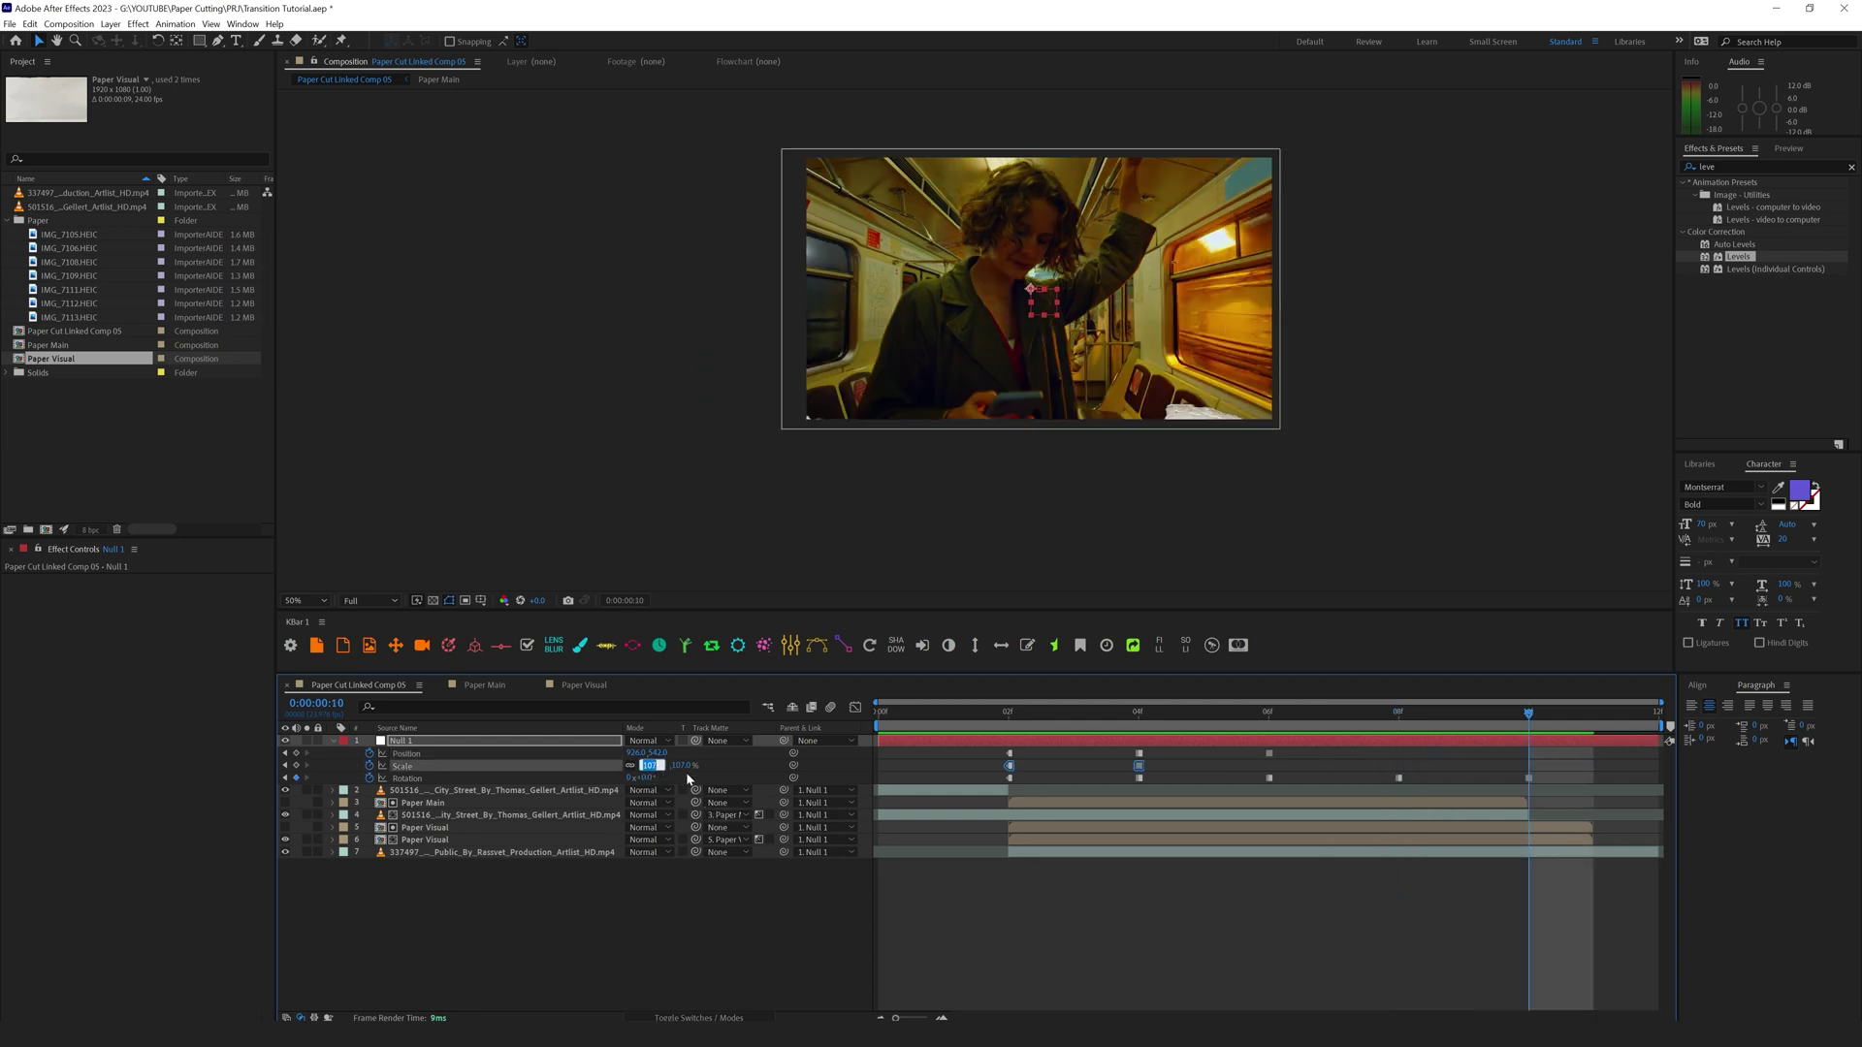
Step: At frame 10, return the null to 0° rotation and 100% scale, reset its position, and review the motion
{"action": "key", "text": "Return"}
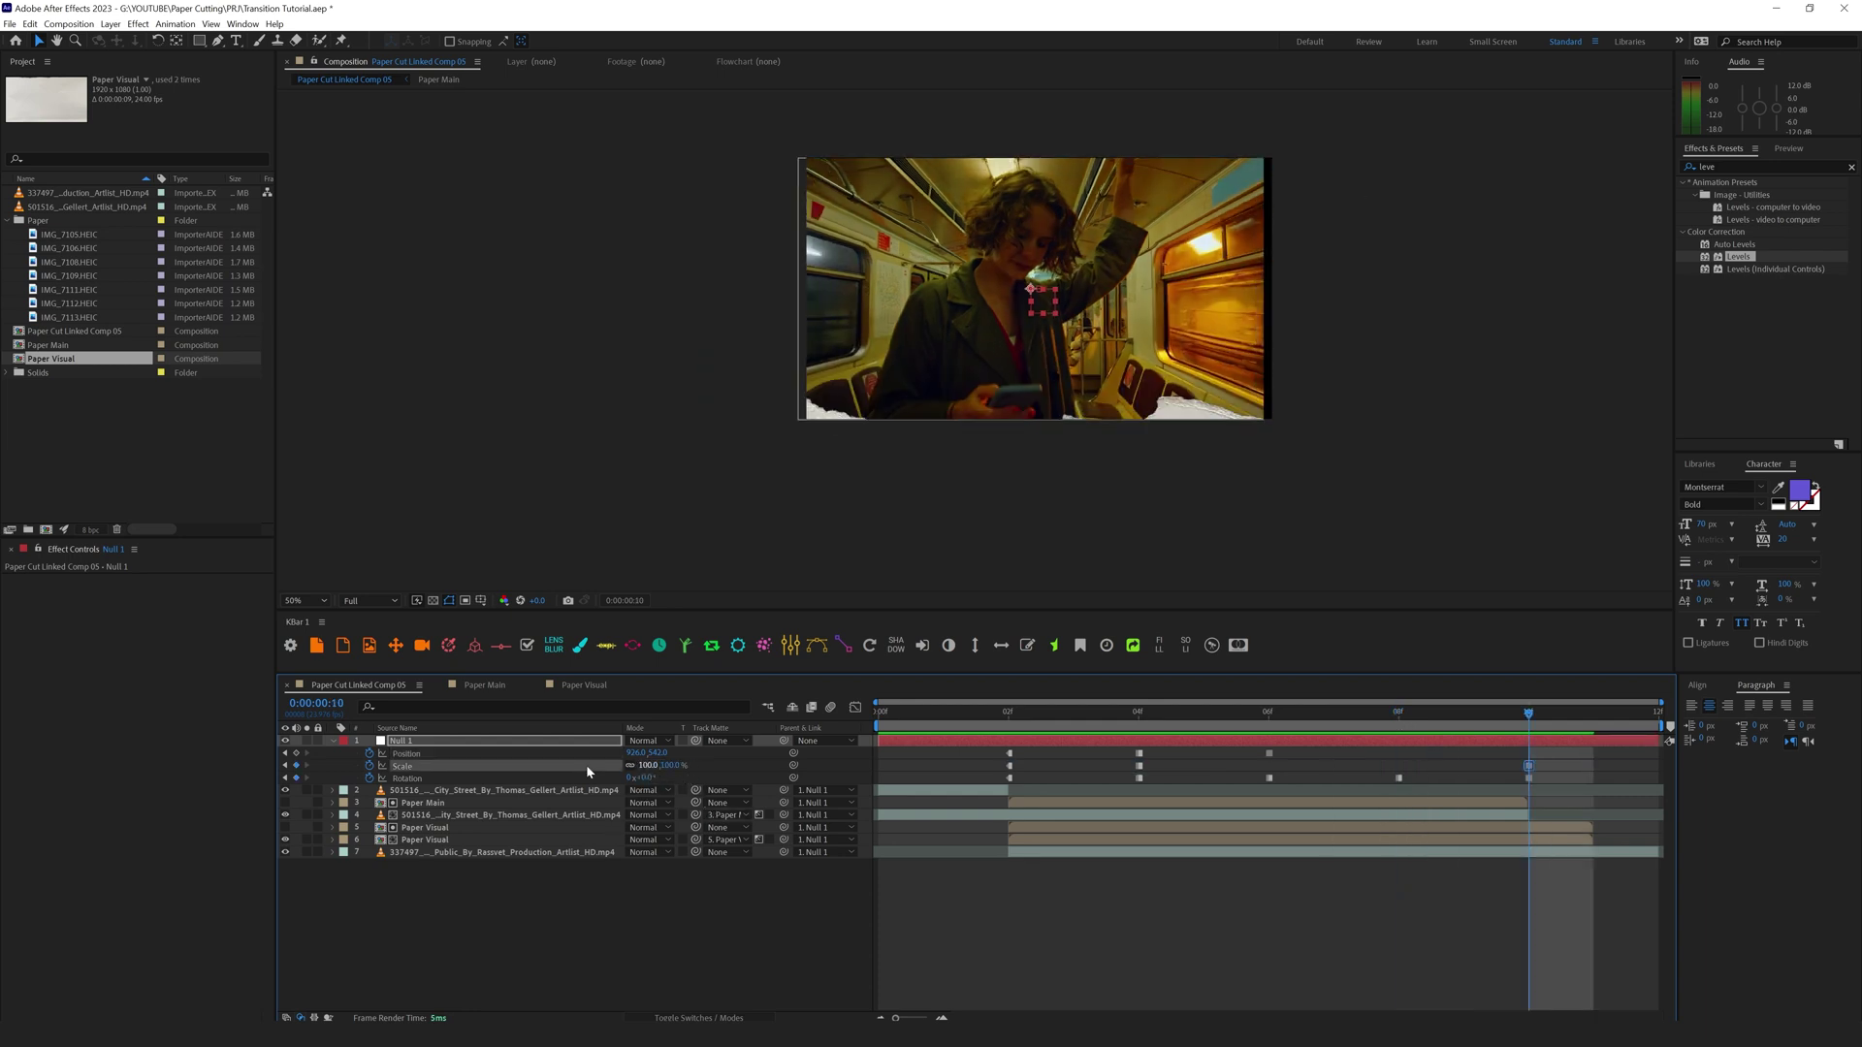
{"action": "left_click", "coordinate": [406, 753]}
{"action": "right_click", "coordinate": [418, 754]}
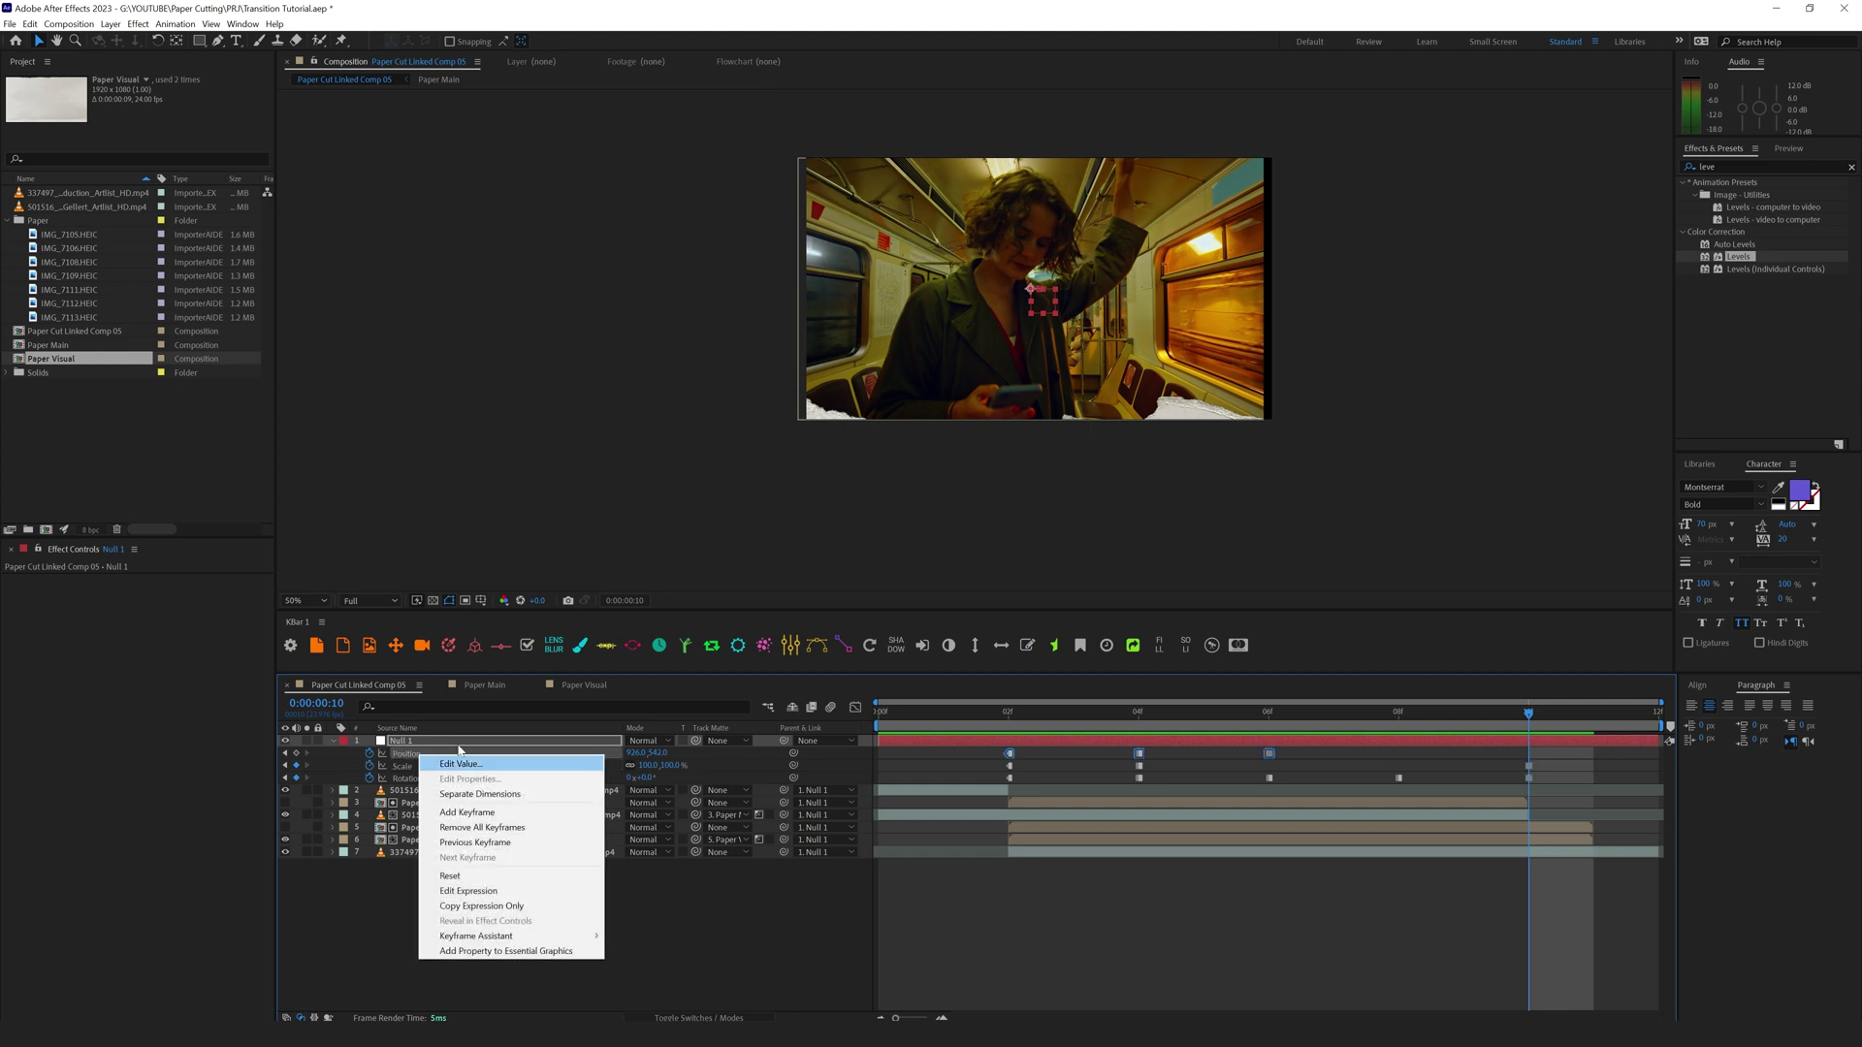
{"action": "left_click", "coordinate": [450, 875]}
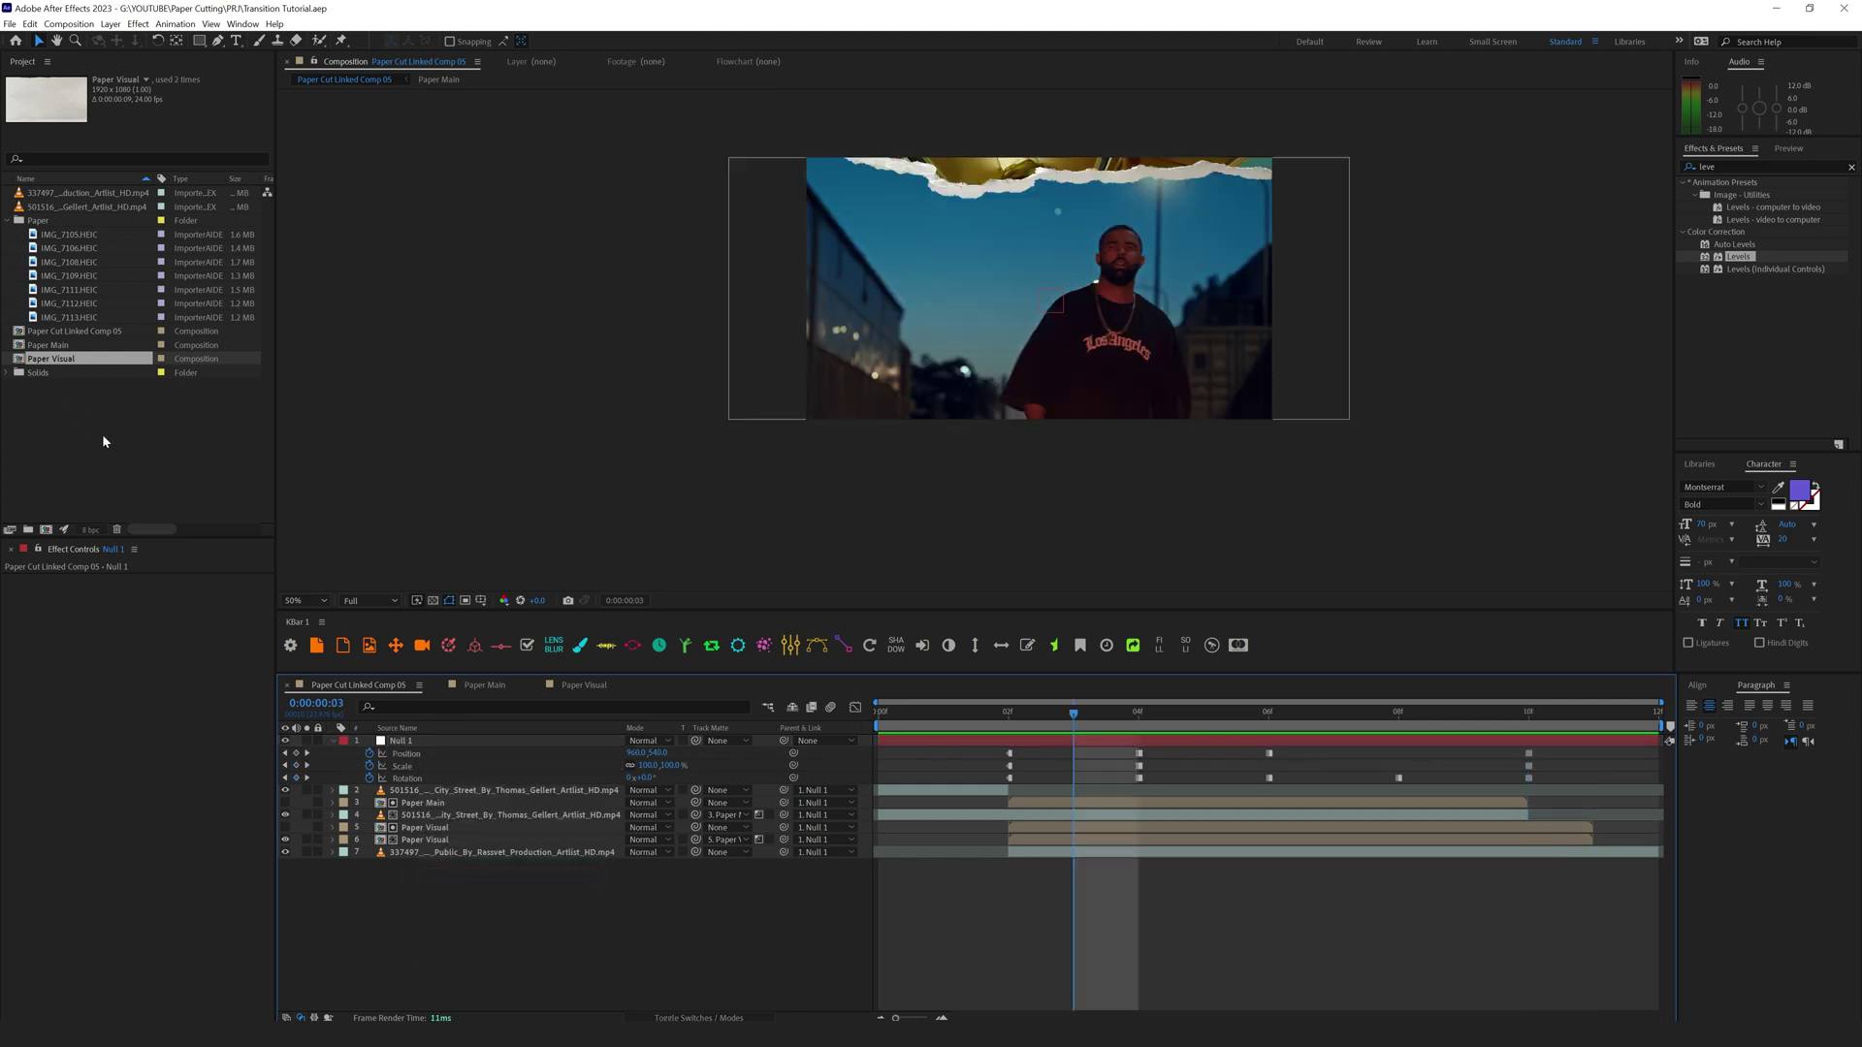
{"action": "left_click", "coordinate": [113, 443]}
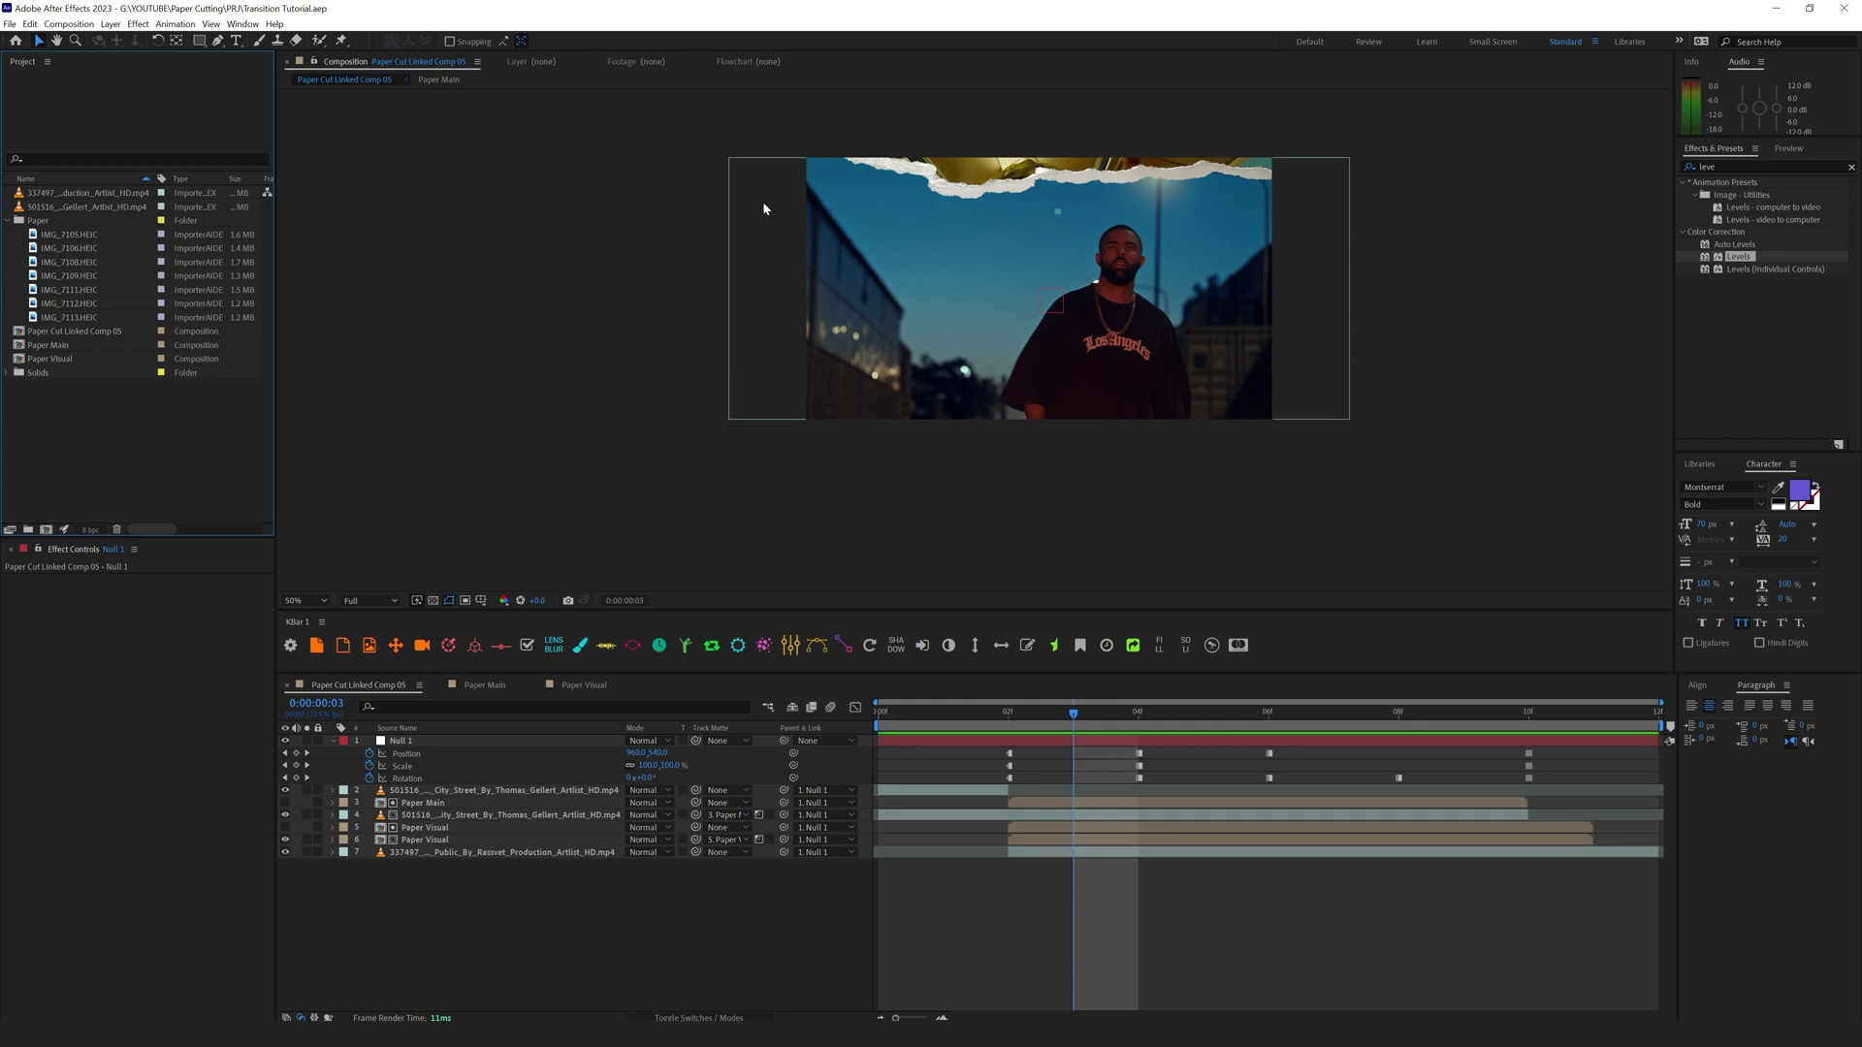
{"action": "left_click_drag", "start_coordinate": [1082, 713], "coordinate": [1269, 724]}
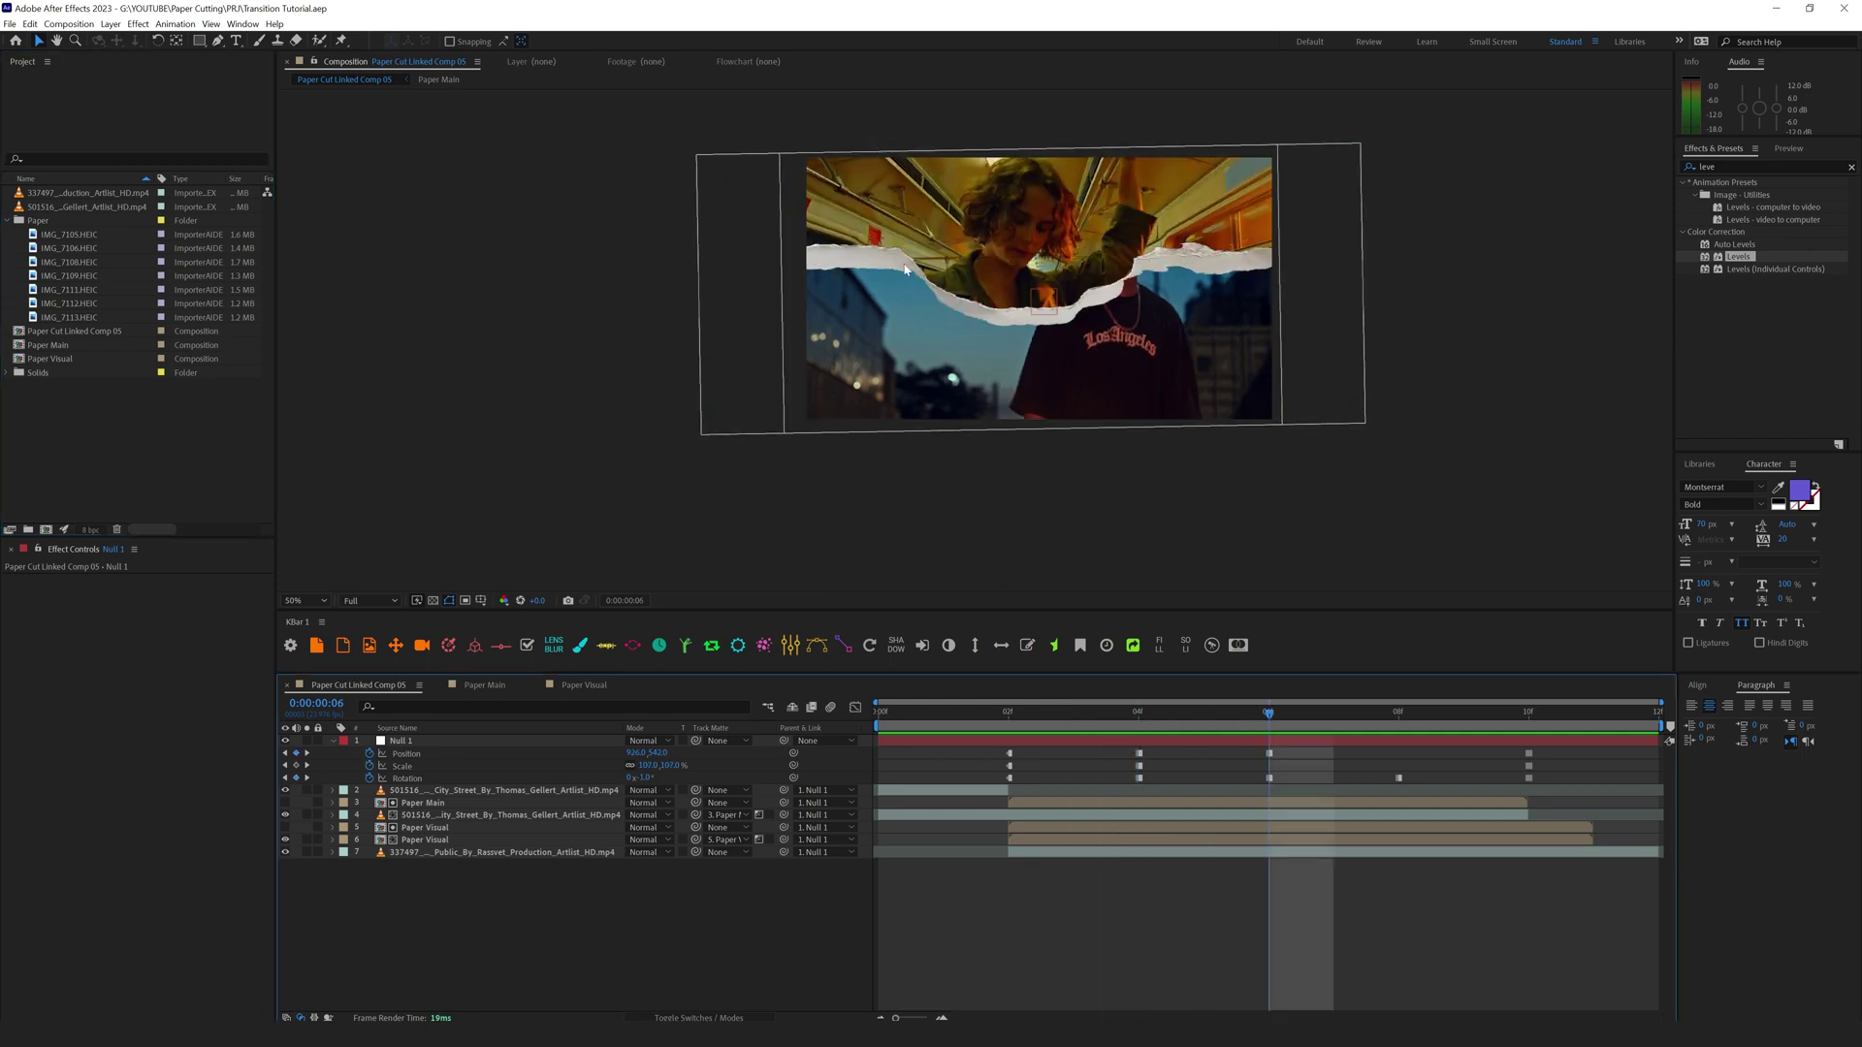
Step: Create a project folder named Textures and import the five paper texture photos into it
{"action": "scroll", "coordinate": [918, 303], "scroll_direction": "up", "scroll_amount": 1}
{"action": "left_click_drag", "start_coordinate": [1202, 361], "coordinate": [1127, 550]}
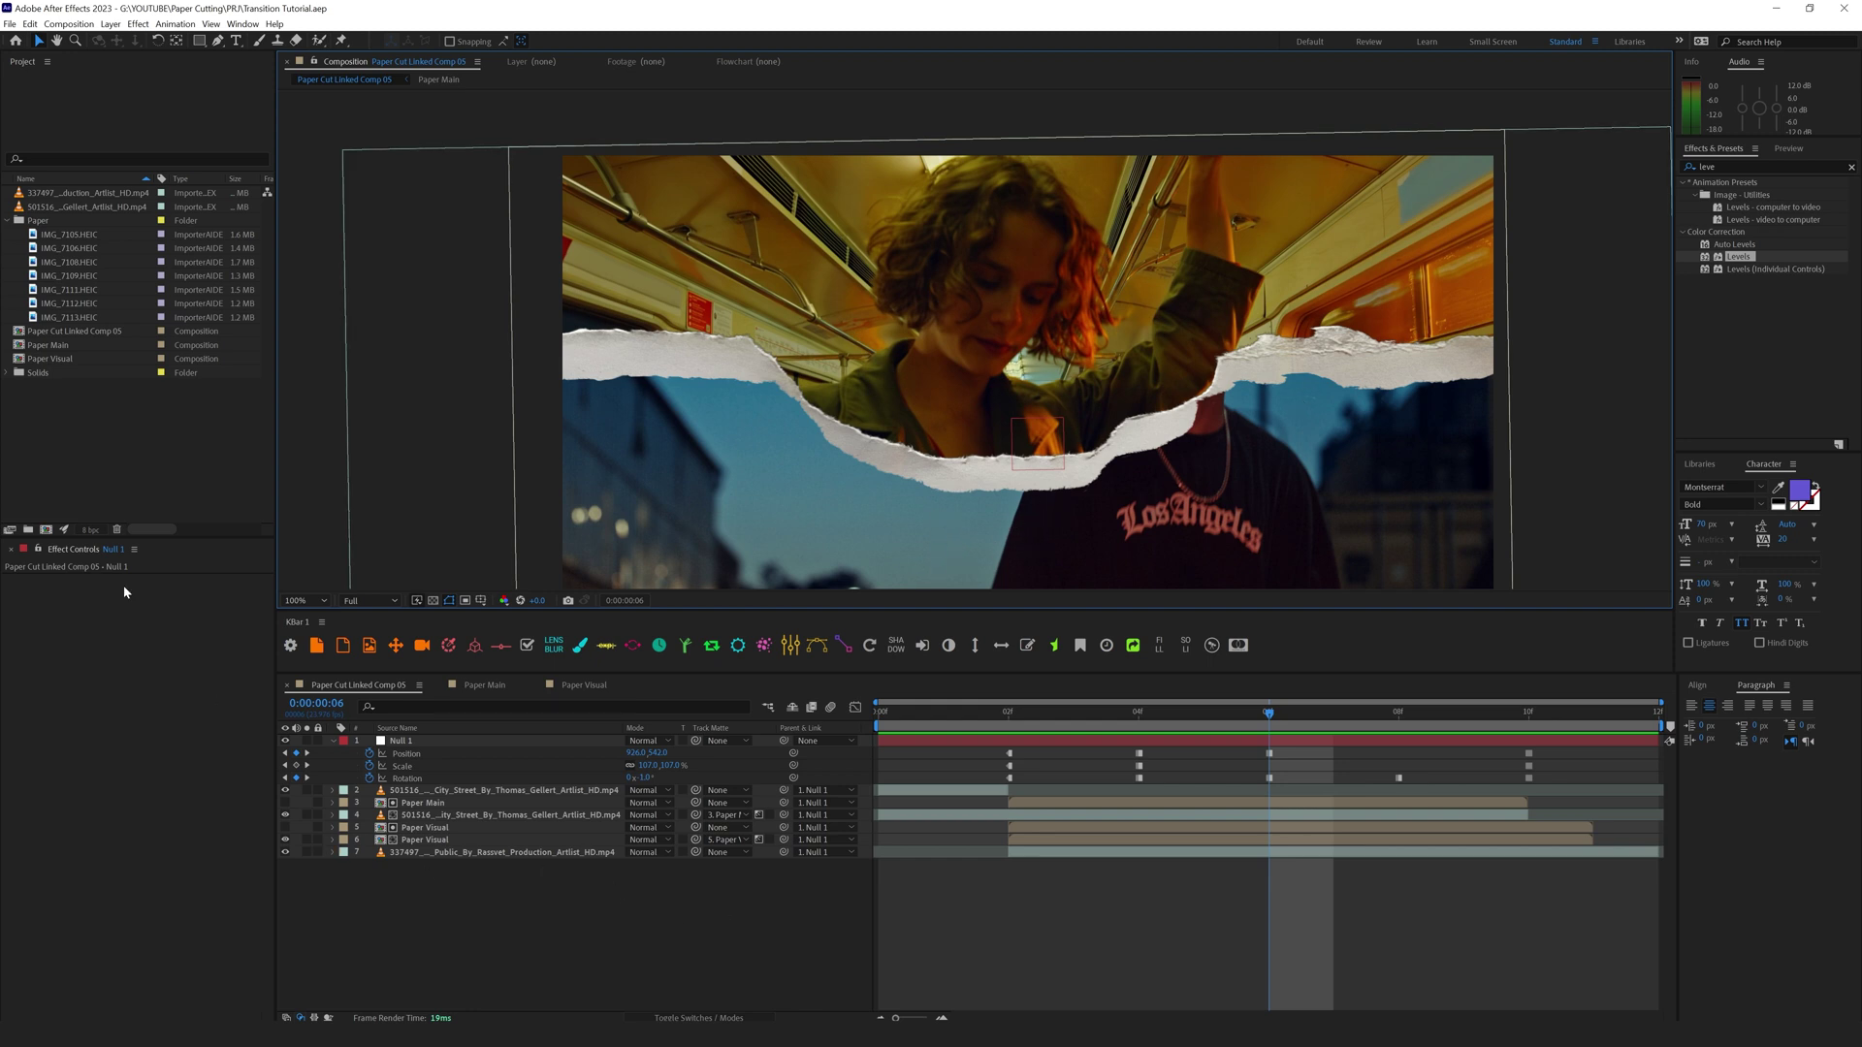
{"action": "left_click", "coordinate": [29, 531]}
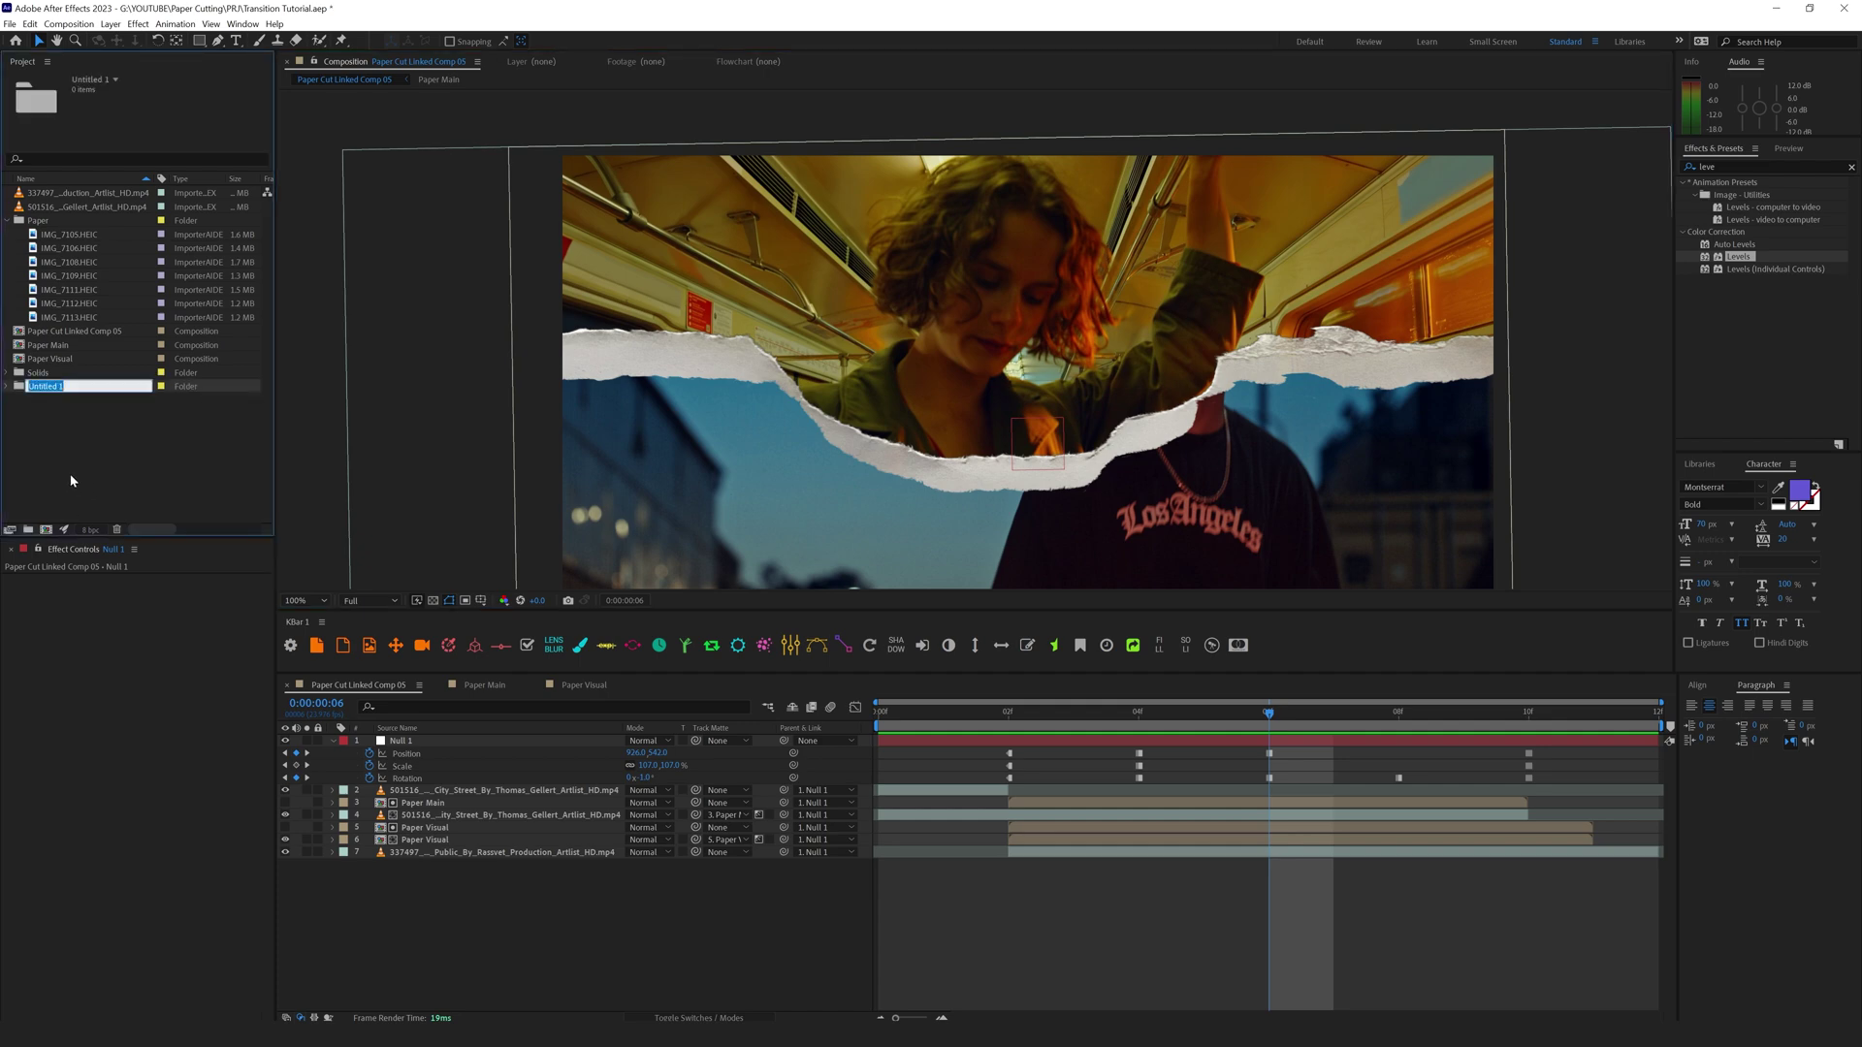
{"action": "type", "text": "Textures"}
{"action": "key", "text": "Return"}
{"action": "left_click", "coordinate": [49, 390]}
{"action": "key", "text": "alt+Tab"}
{"action": "left_click_drag", "start_coordinate": [644, 482], "coordinate": [44, 395]}
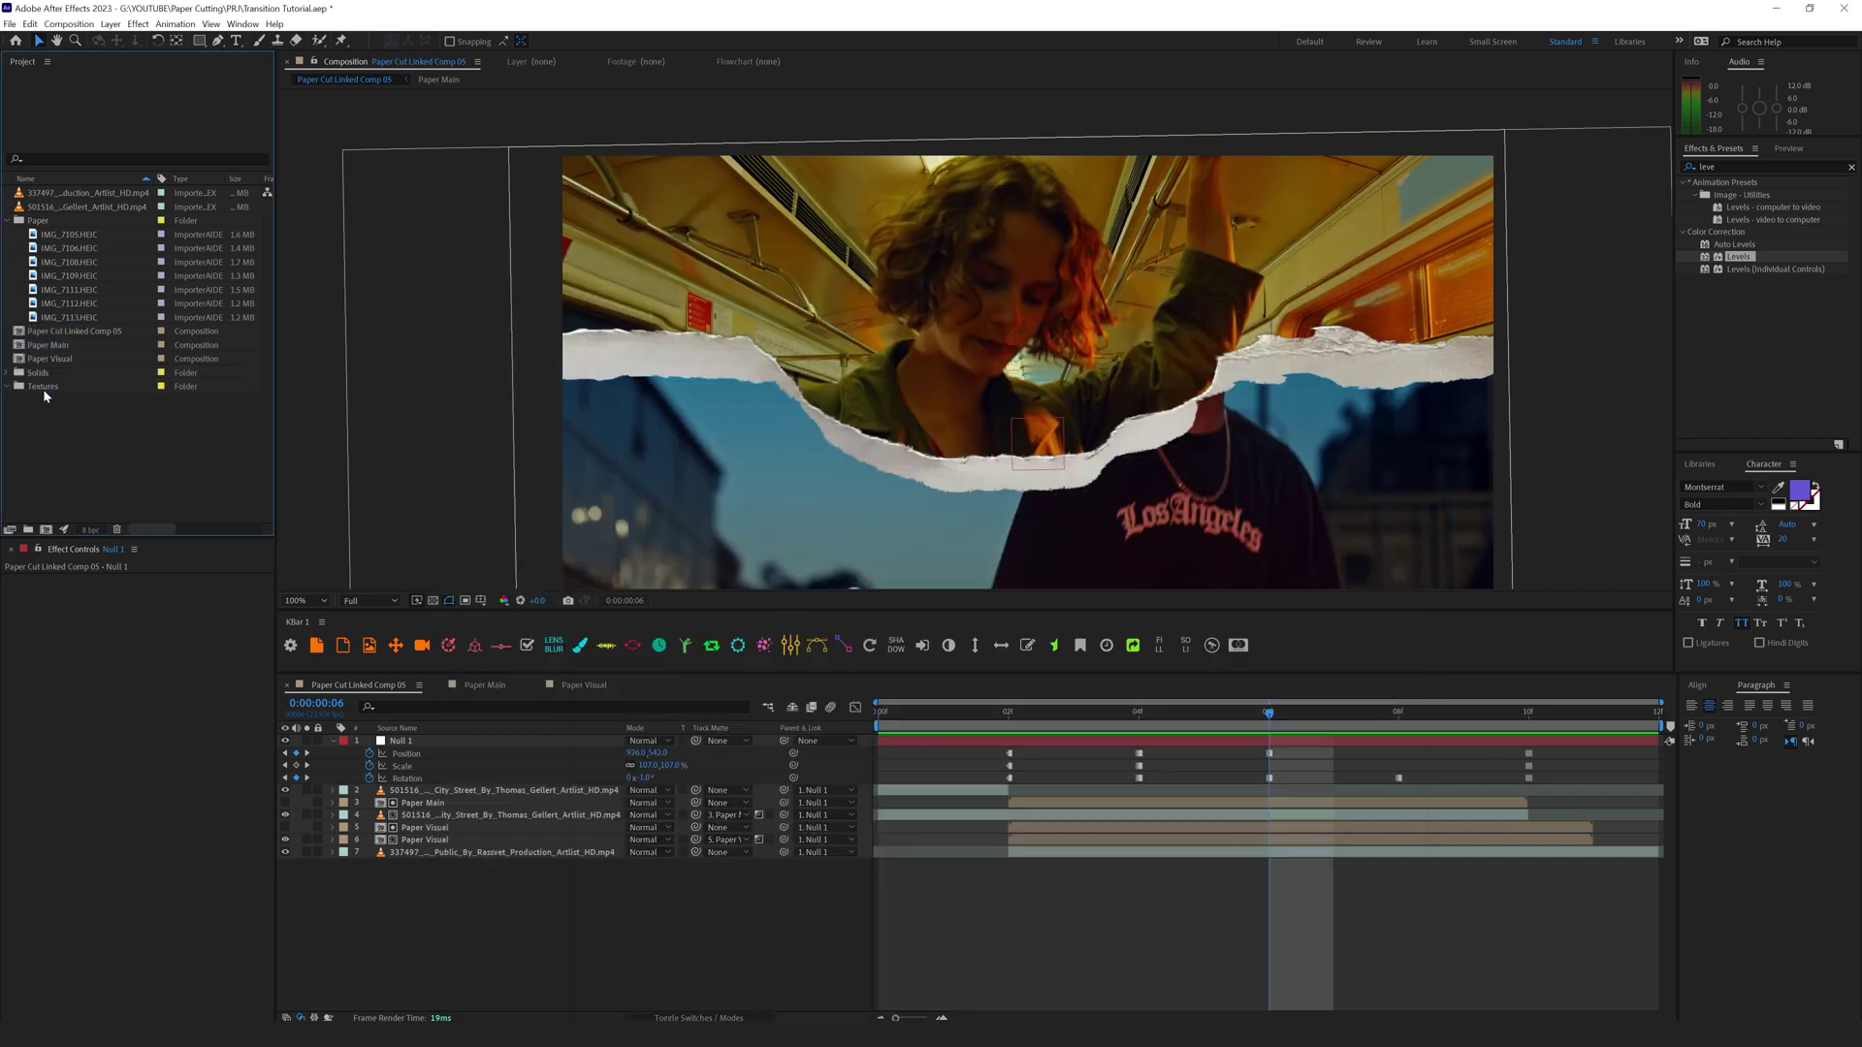
Step: Create a 1920x1080, 24 fps composition named Textures with a duration of 8 frames
{"action": "left_click", "coordinate": [45, 529]}
{"action": "left_click", "coordinate": [903, 578]}
{"action": "key", "text": "BackSpace"}
{"action": "type", "text": "8"}
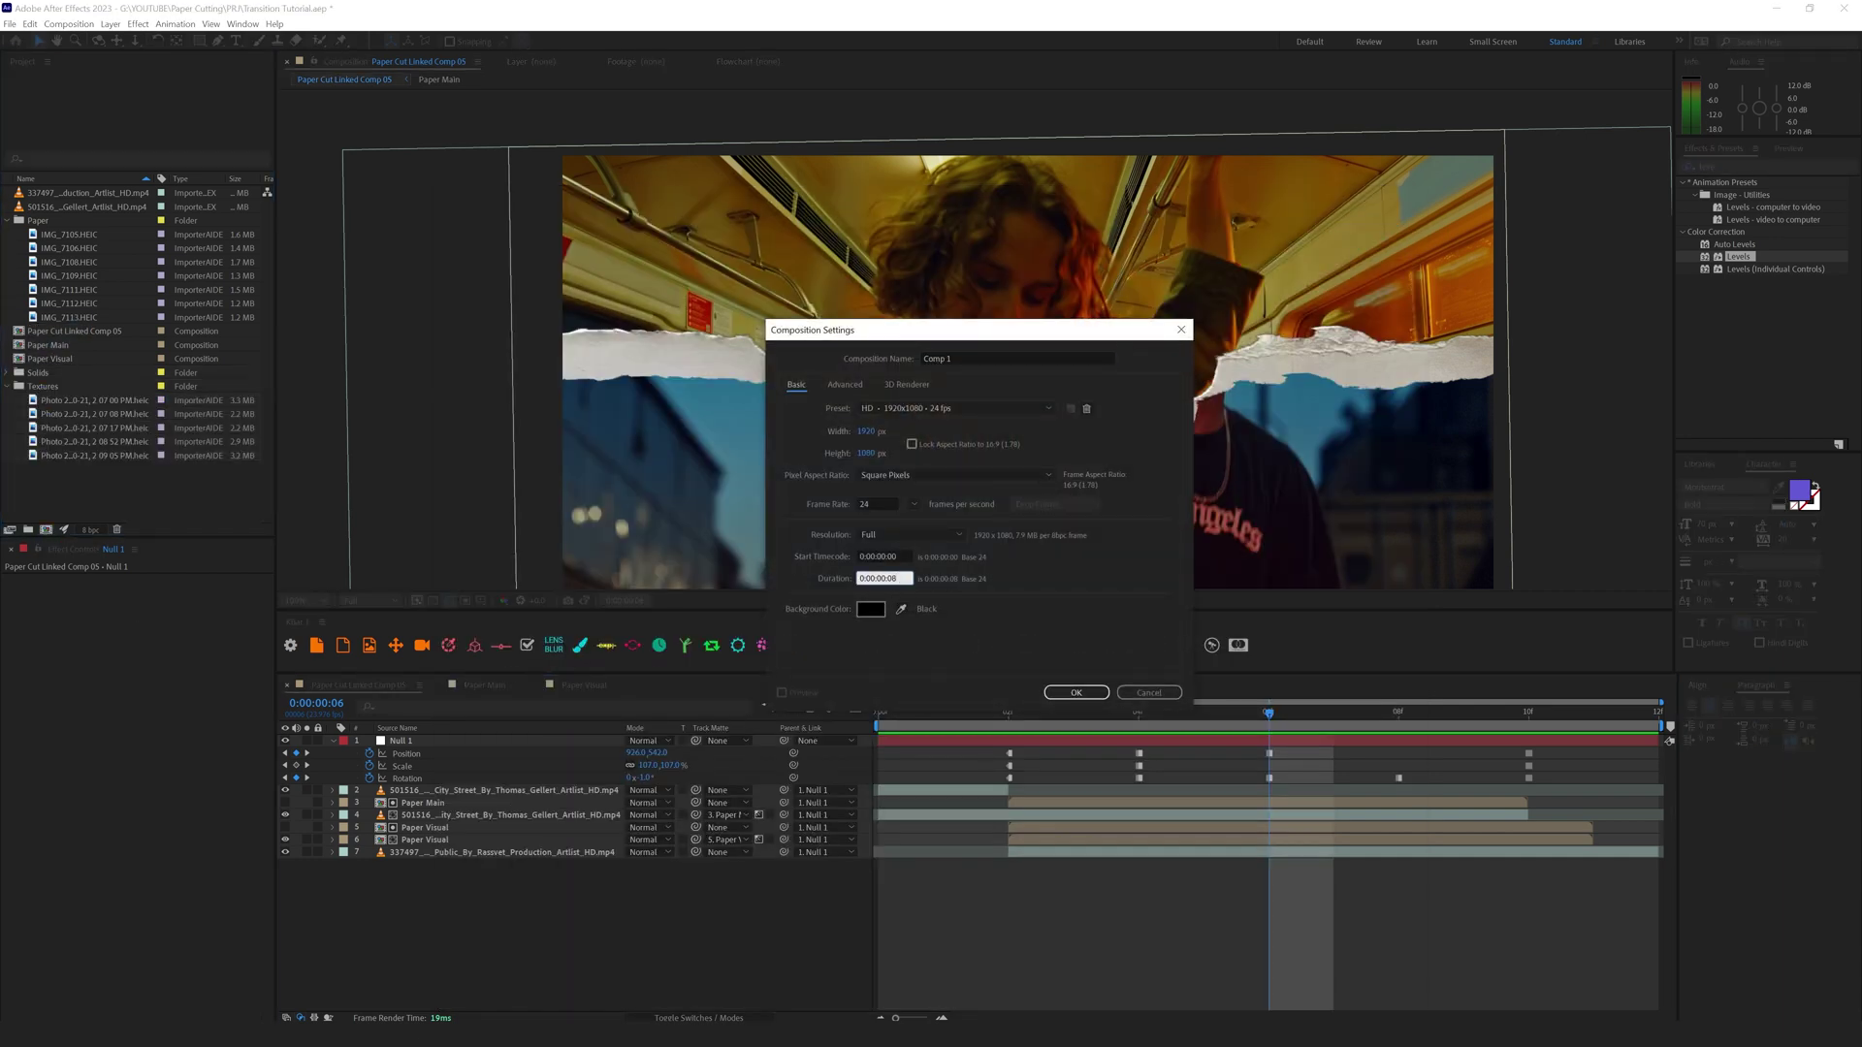
{"action": "triple_click", "coordinate": [974, 358]}
{"action": "type", "text": "Textures"}
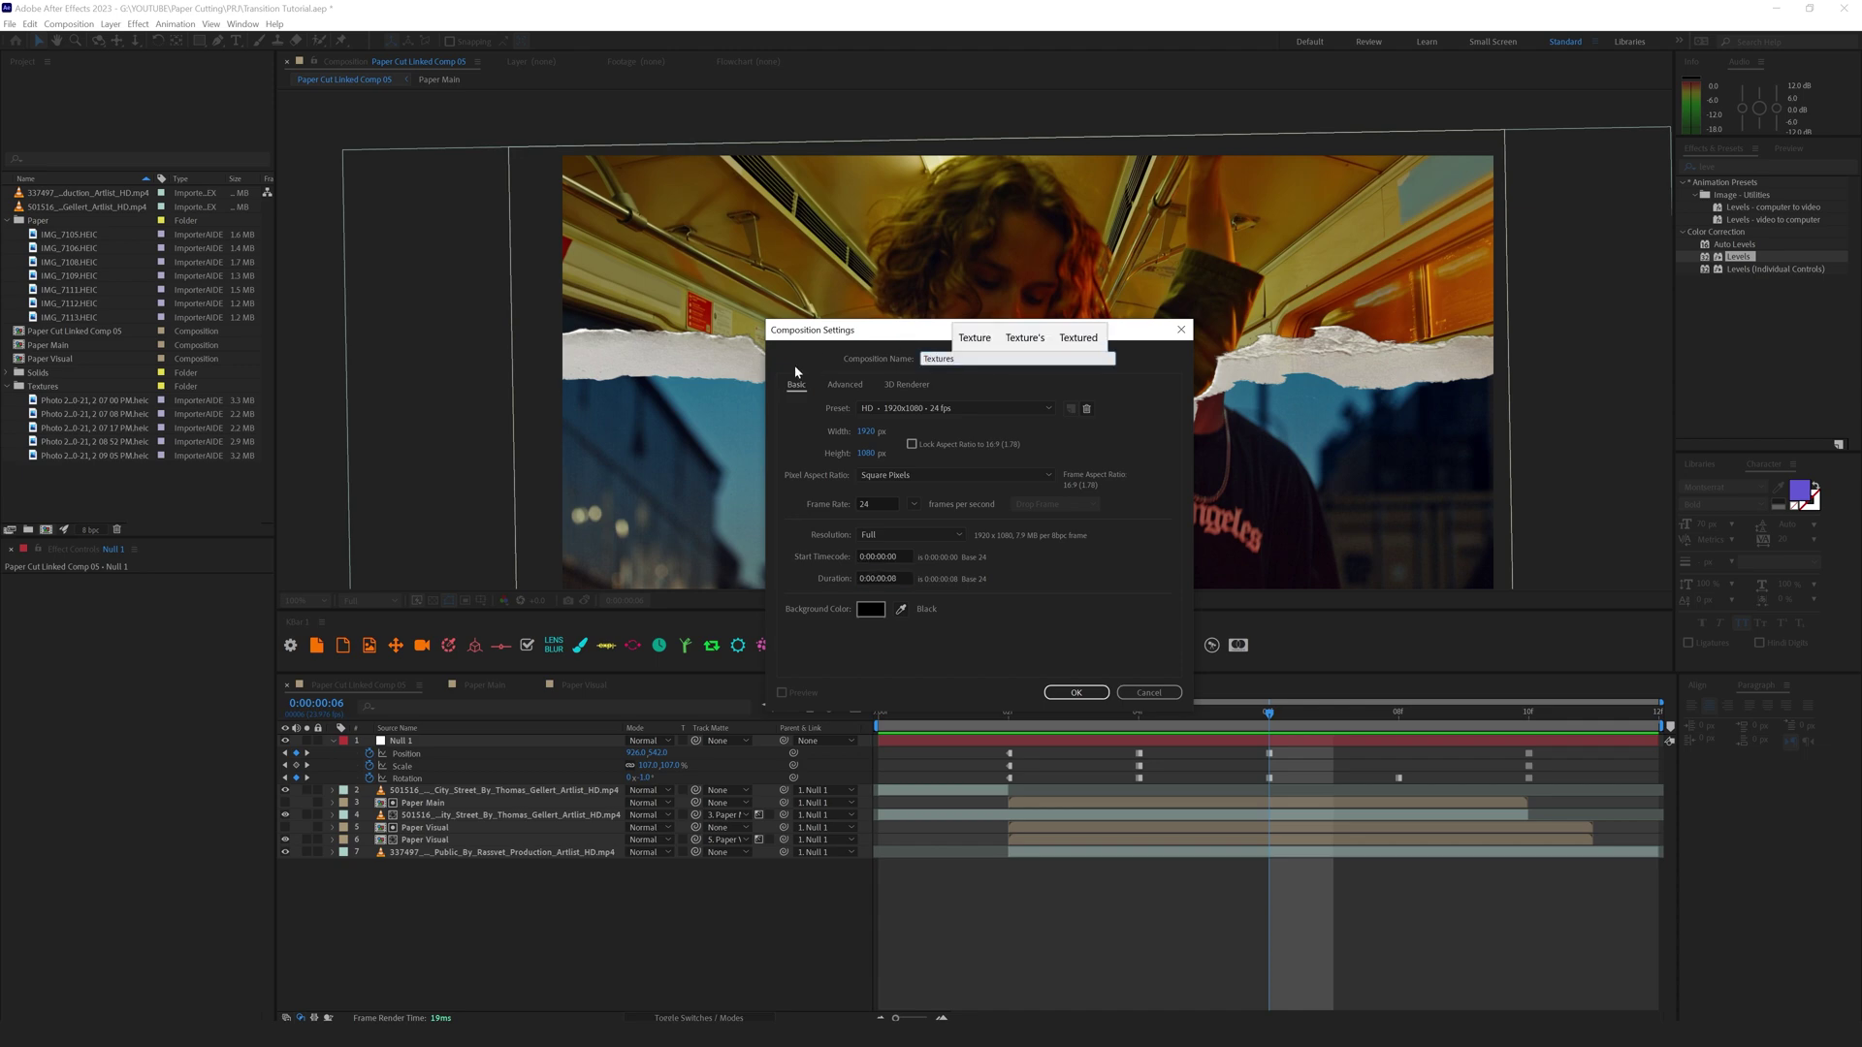
{"action": "left_click", "coordinate": [1076, 692]}
Step: Add the 2 07 00 PM photo to the Textures composition as a one-frame layer, scale it down to cover the frame and shift it up slightly
{"action": "left_click_drag", "start_coordinate": [150, 400], "coordinate": [582, 839]}
{"action": "scroll", "coordinate": [984, 454], "scroll_direction": "down", "scroll_amount": 2}
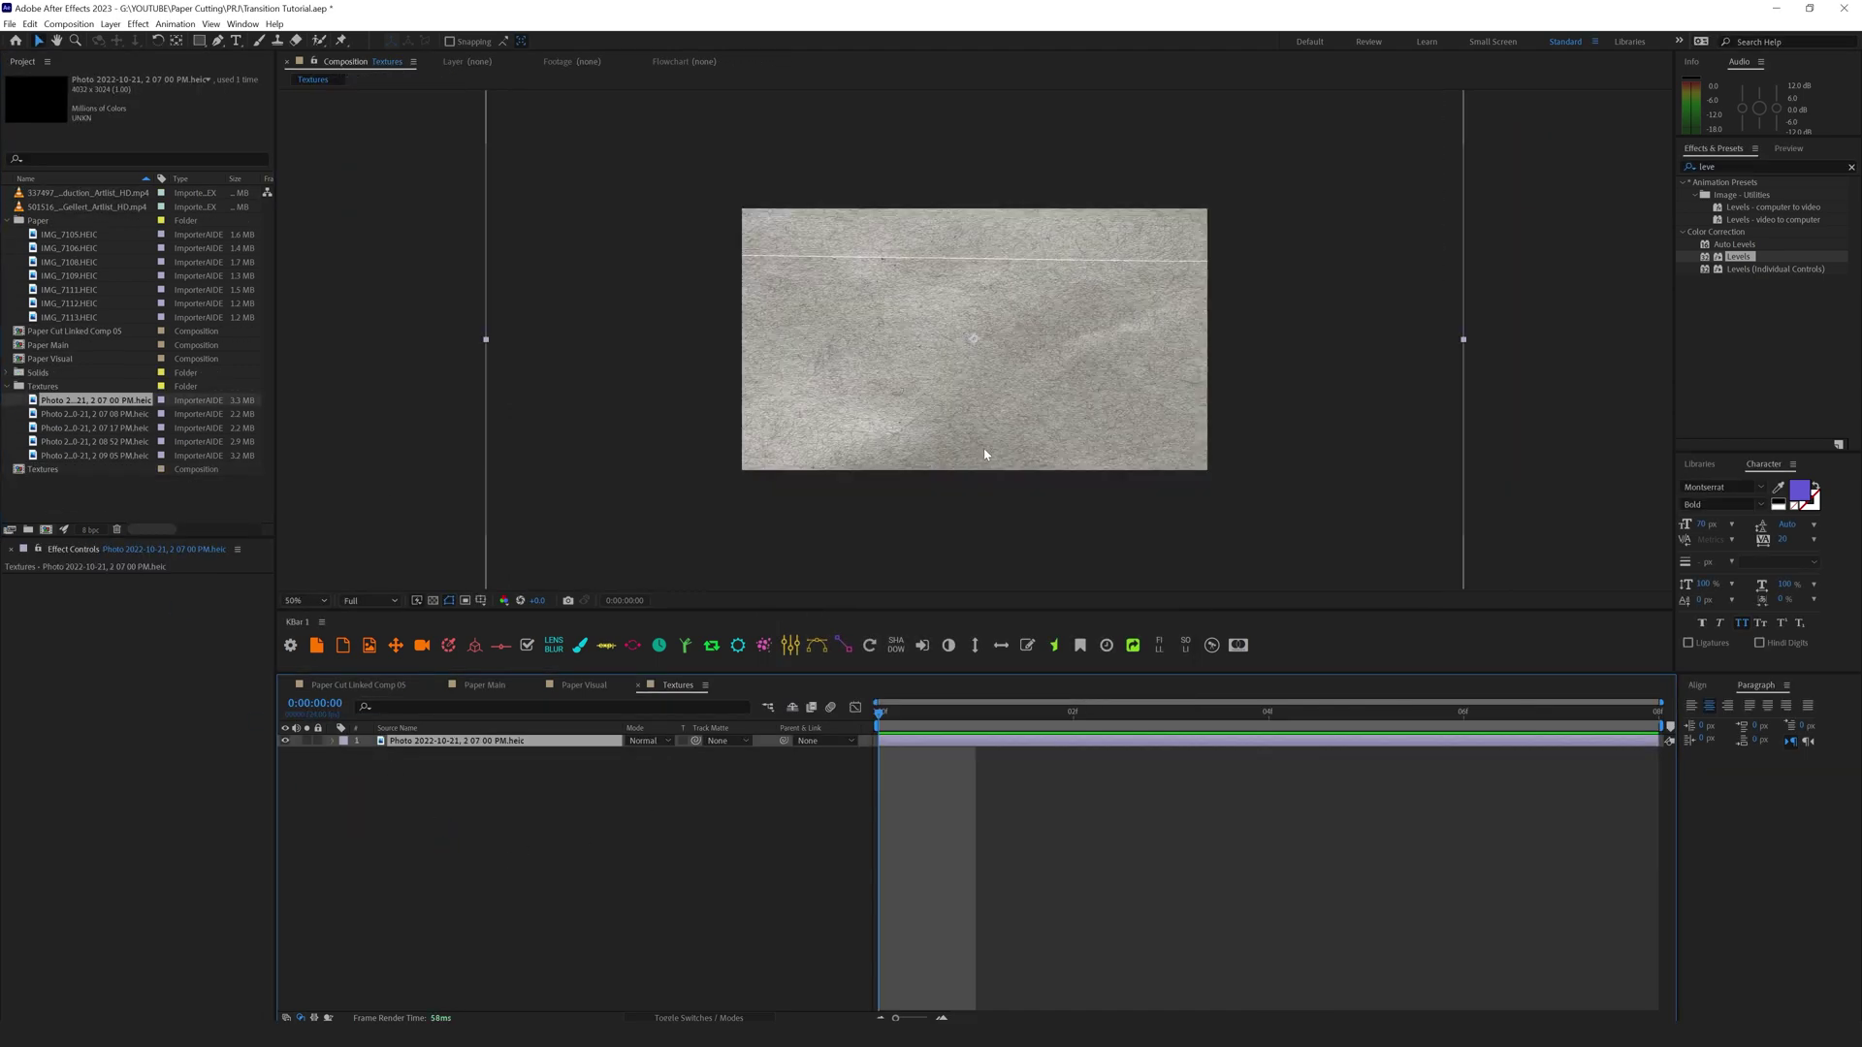
{"action": "left_click_drag", "start_coordinate": [1463, 341], "coordinate": [1219, 380]}
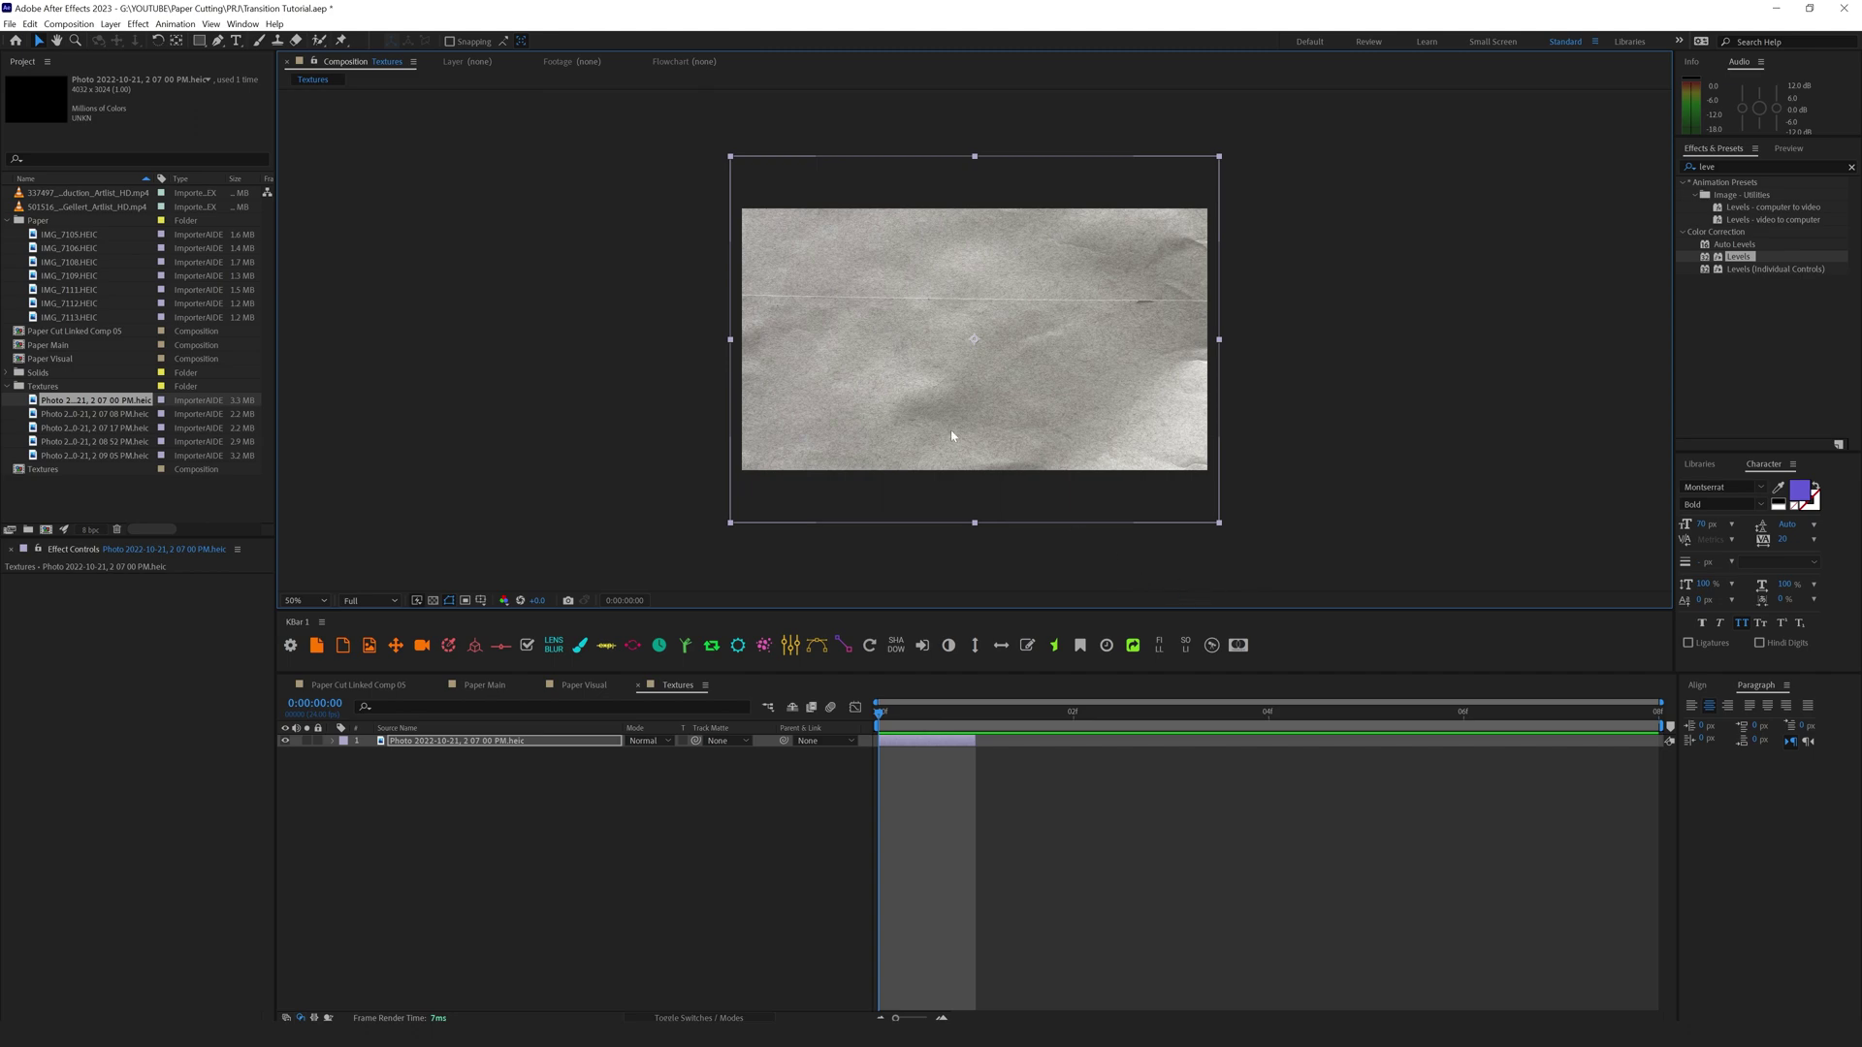
{"action": "left_click_drag", "start_coordinate": [951, 435], "coordinate": [951, 412]}
Step: Duplicate the photo layer to frame 1, replace its source with the 2 07 08 PM photo, and rotate and reposition it to vary the texture
{"action": "key", "text": "ctrl+d"}
{"action": "left_click_drag", "start_coordinate": [892, 743], "coordinate": [952, 747]}
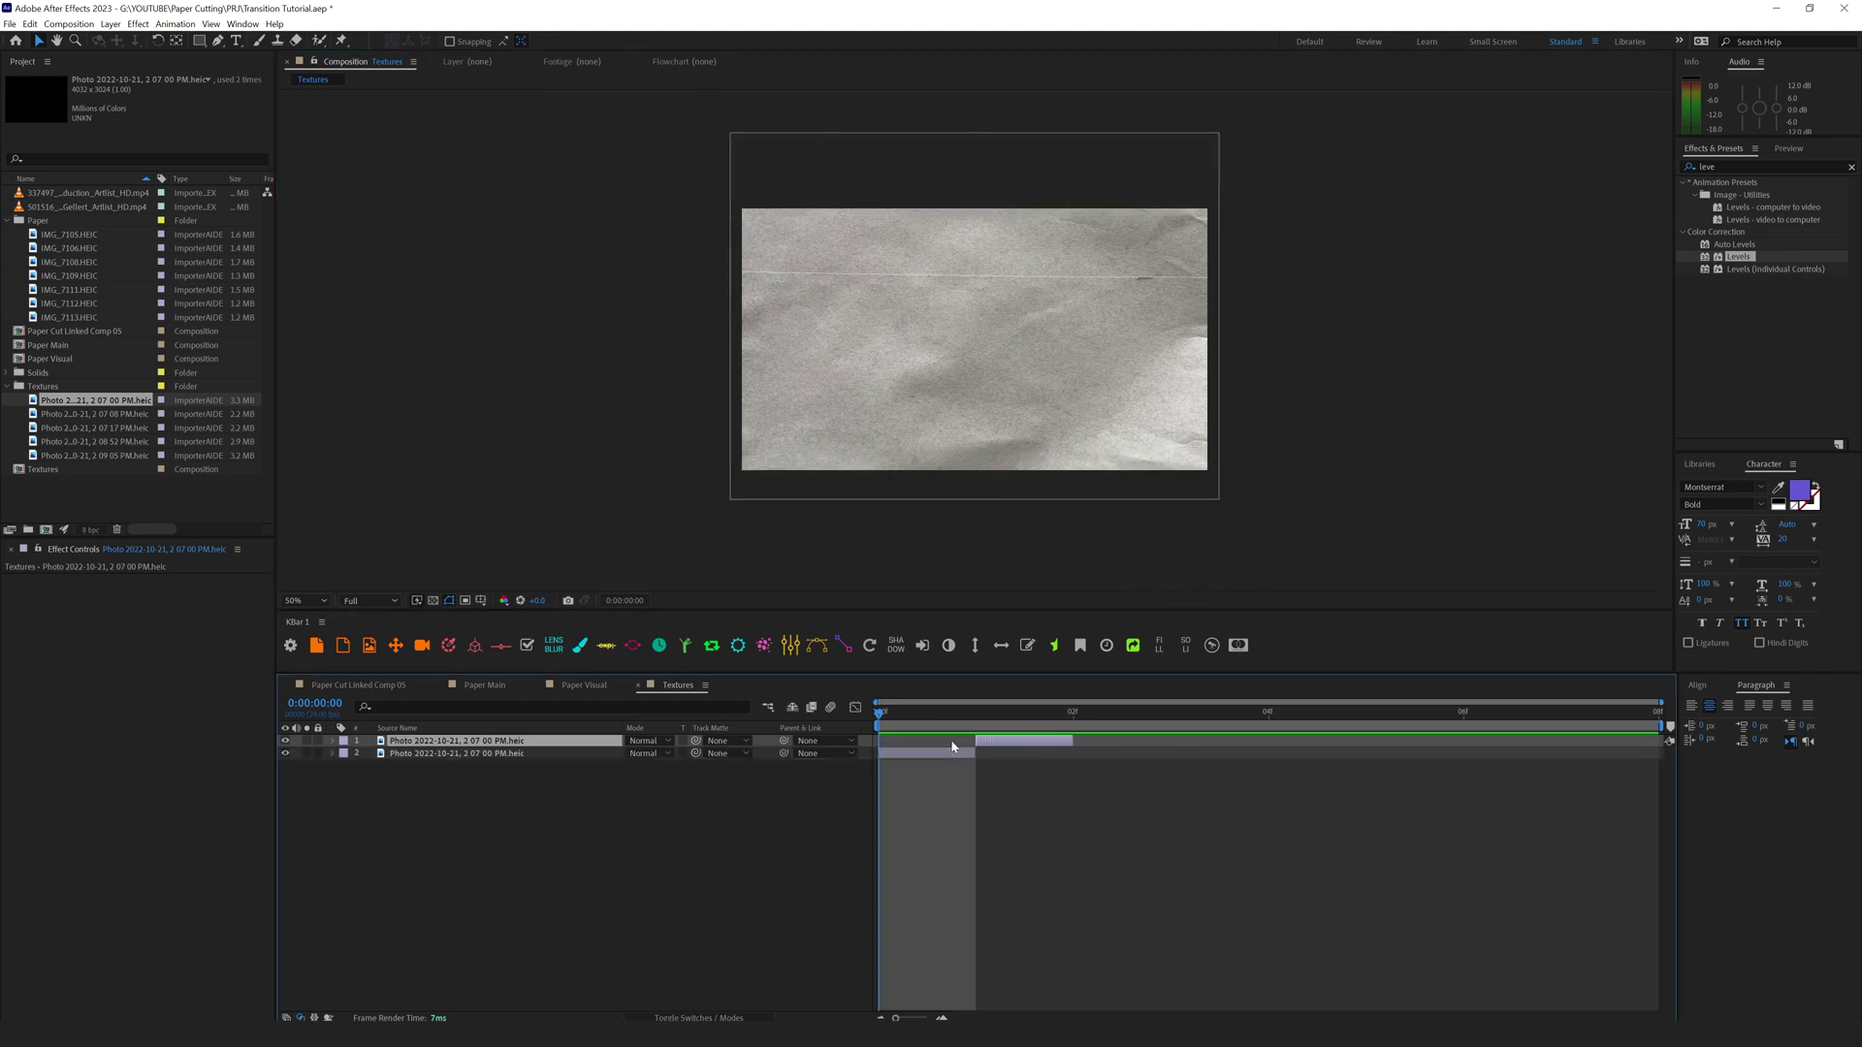
{"action": "left_click_drag", "start_coordinate": [148, 419], "coordinate": [465, 744]}
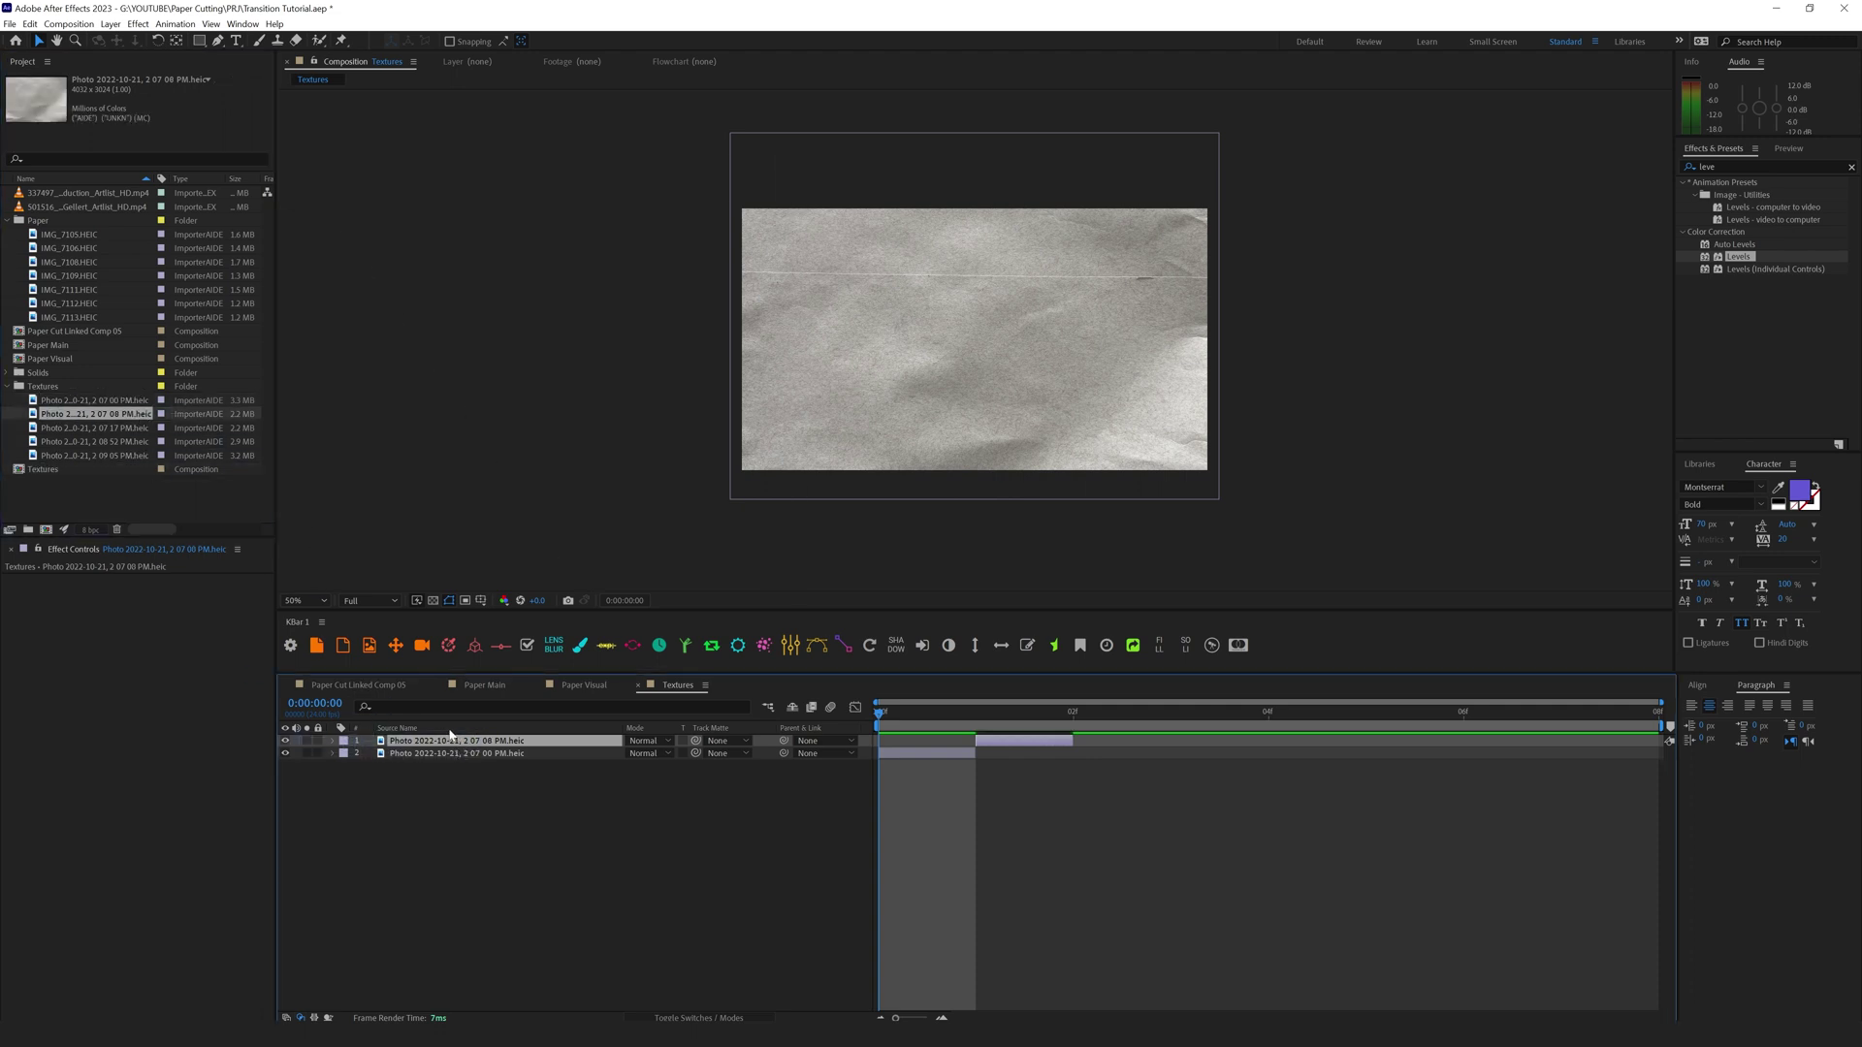
{"action": "key", "text": "Page_Down"}
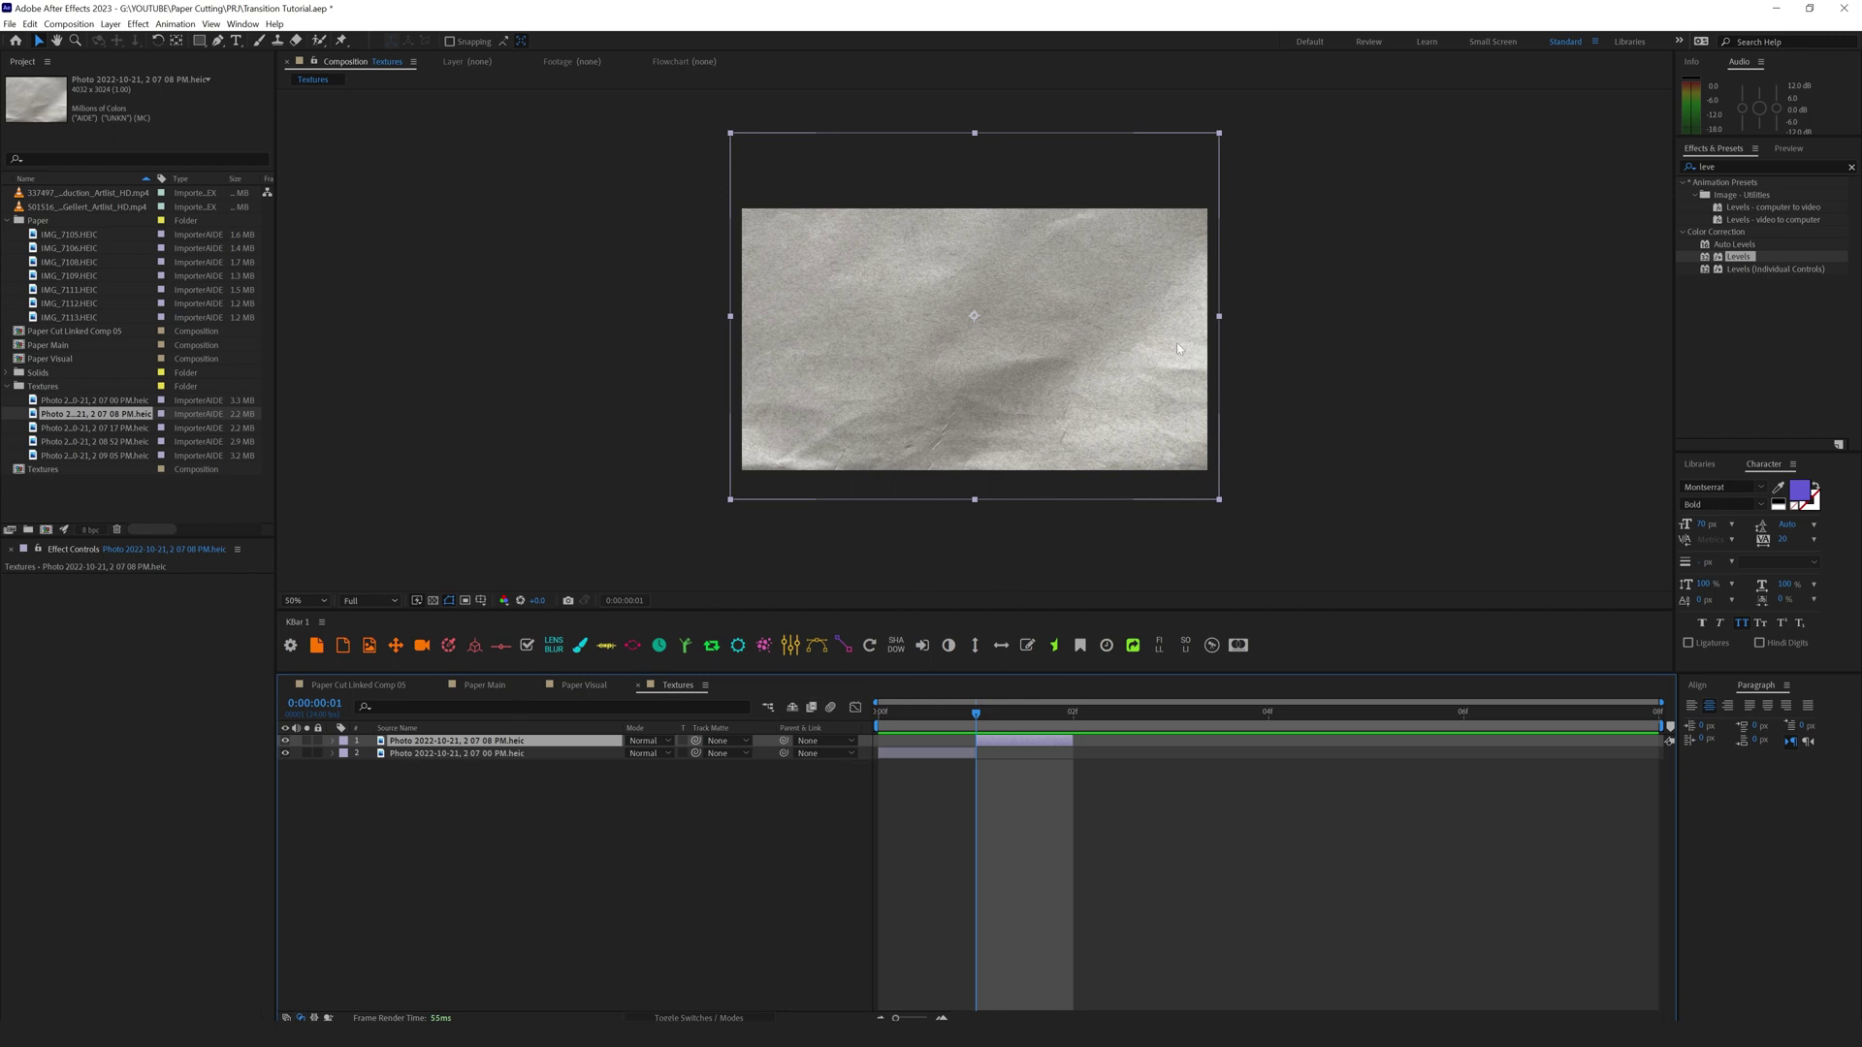
{"action": "key", "text": "r"}
{"action": "left_click_drag", "start_coordinate": [652, 753], "coordinate": [638, 754]}
{"action": "left_click_drag", "start_coordinate": [1072, 286], "coordinate": [1073, 316]}
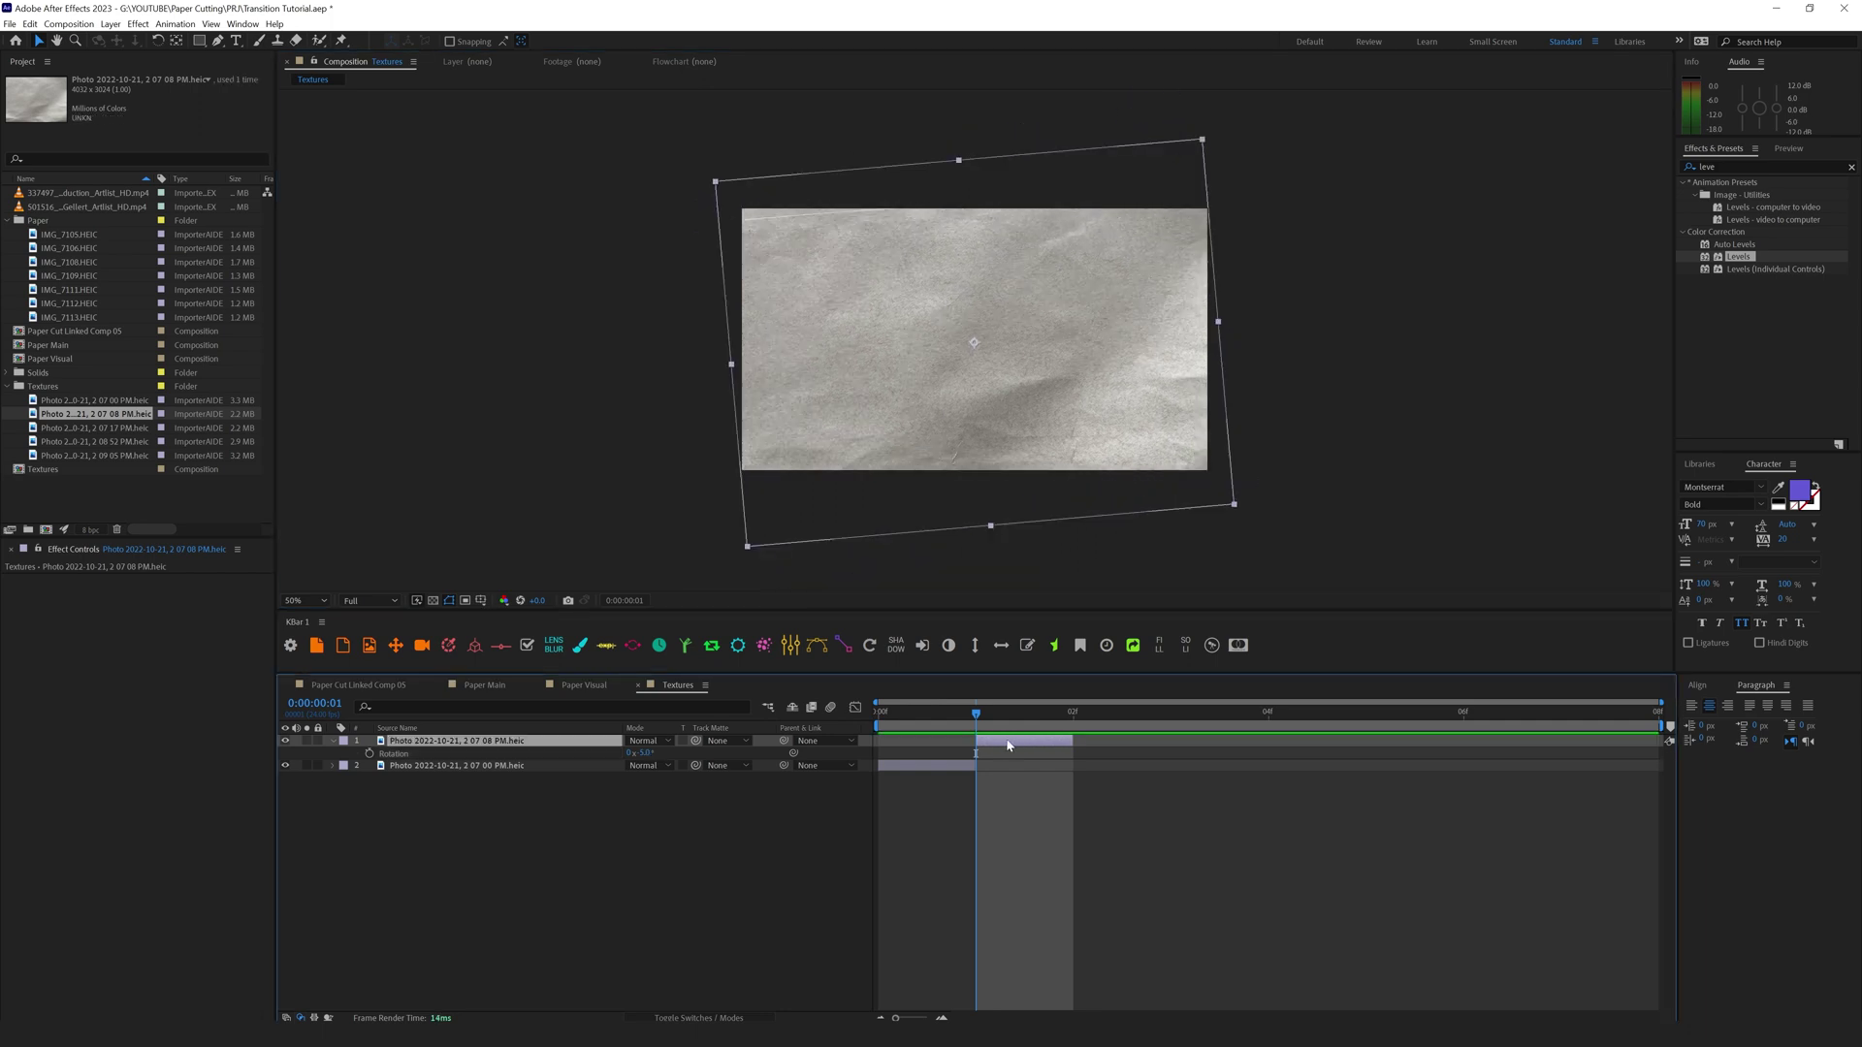
Step: Duplicate the rotated layer to frame 2 and replace its source with the 2 07 17 PM photo
{"action": "key", "text": "ctrl+d"}
{"action": "left_click_drag", "start_coordinate": [1008, 745], "coordinate": [1093, 746]}
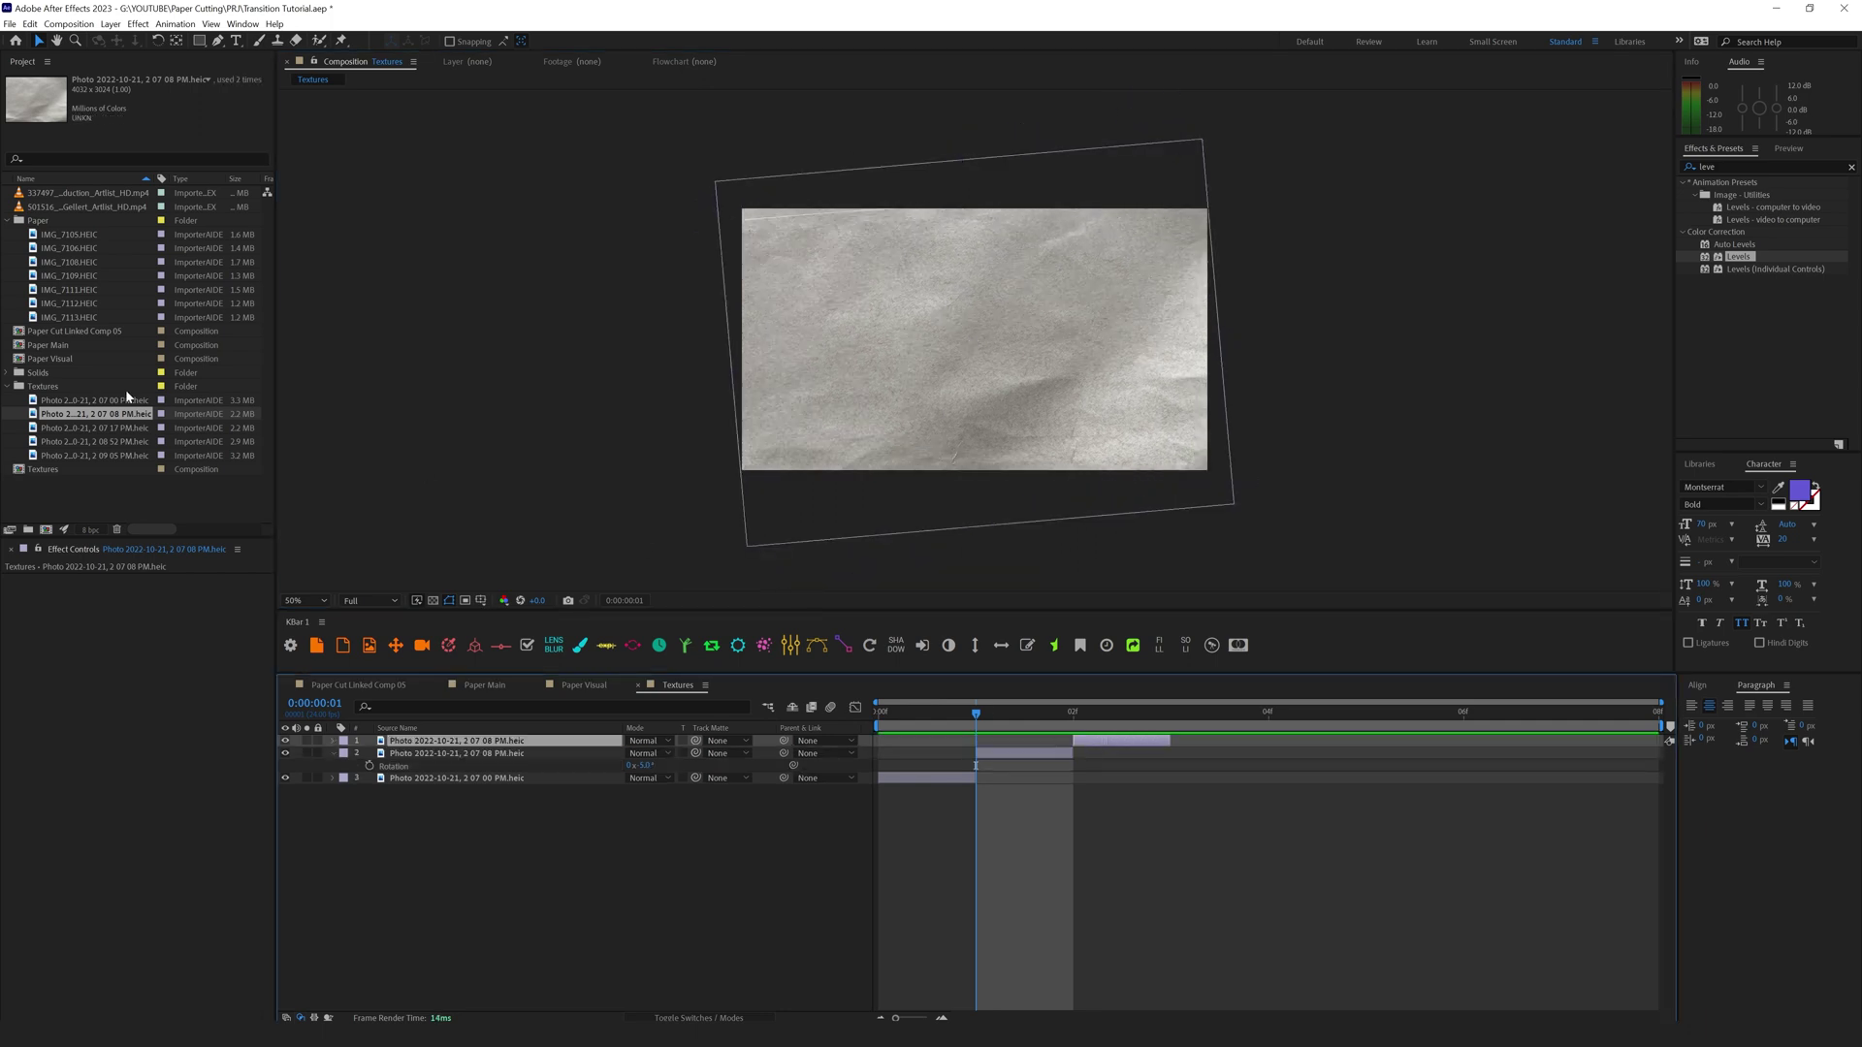
{"action": "left_click_drag", "start_coordinate": [121, 430], "coordinate": [504, 742]}
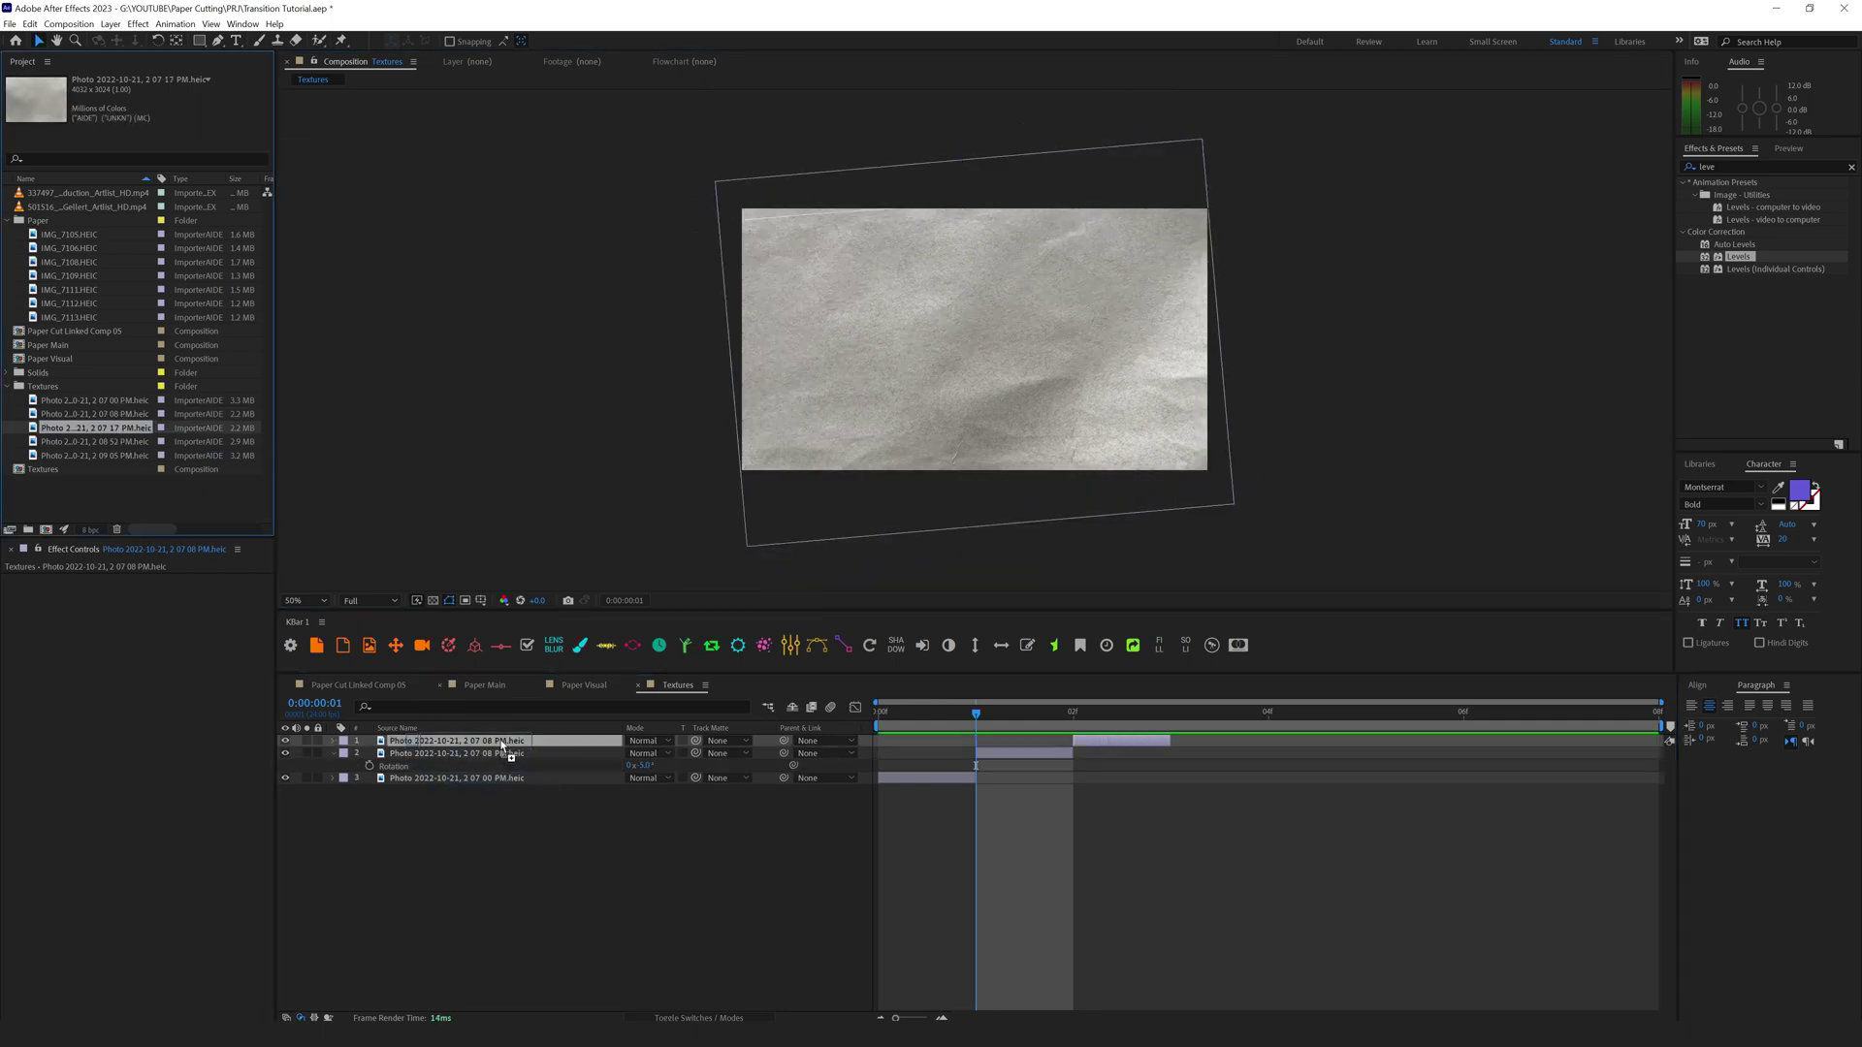
{"action": "key", "text": "Page_Down"}
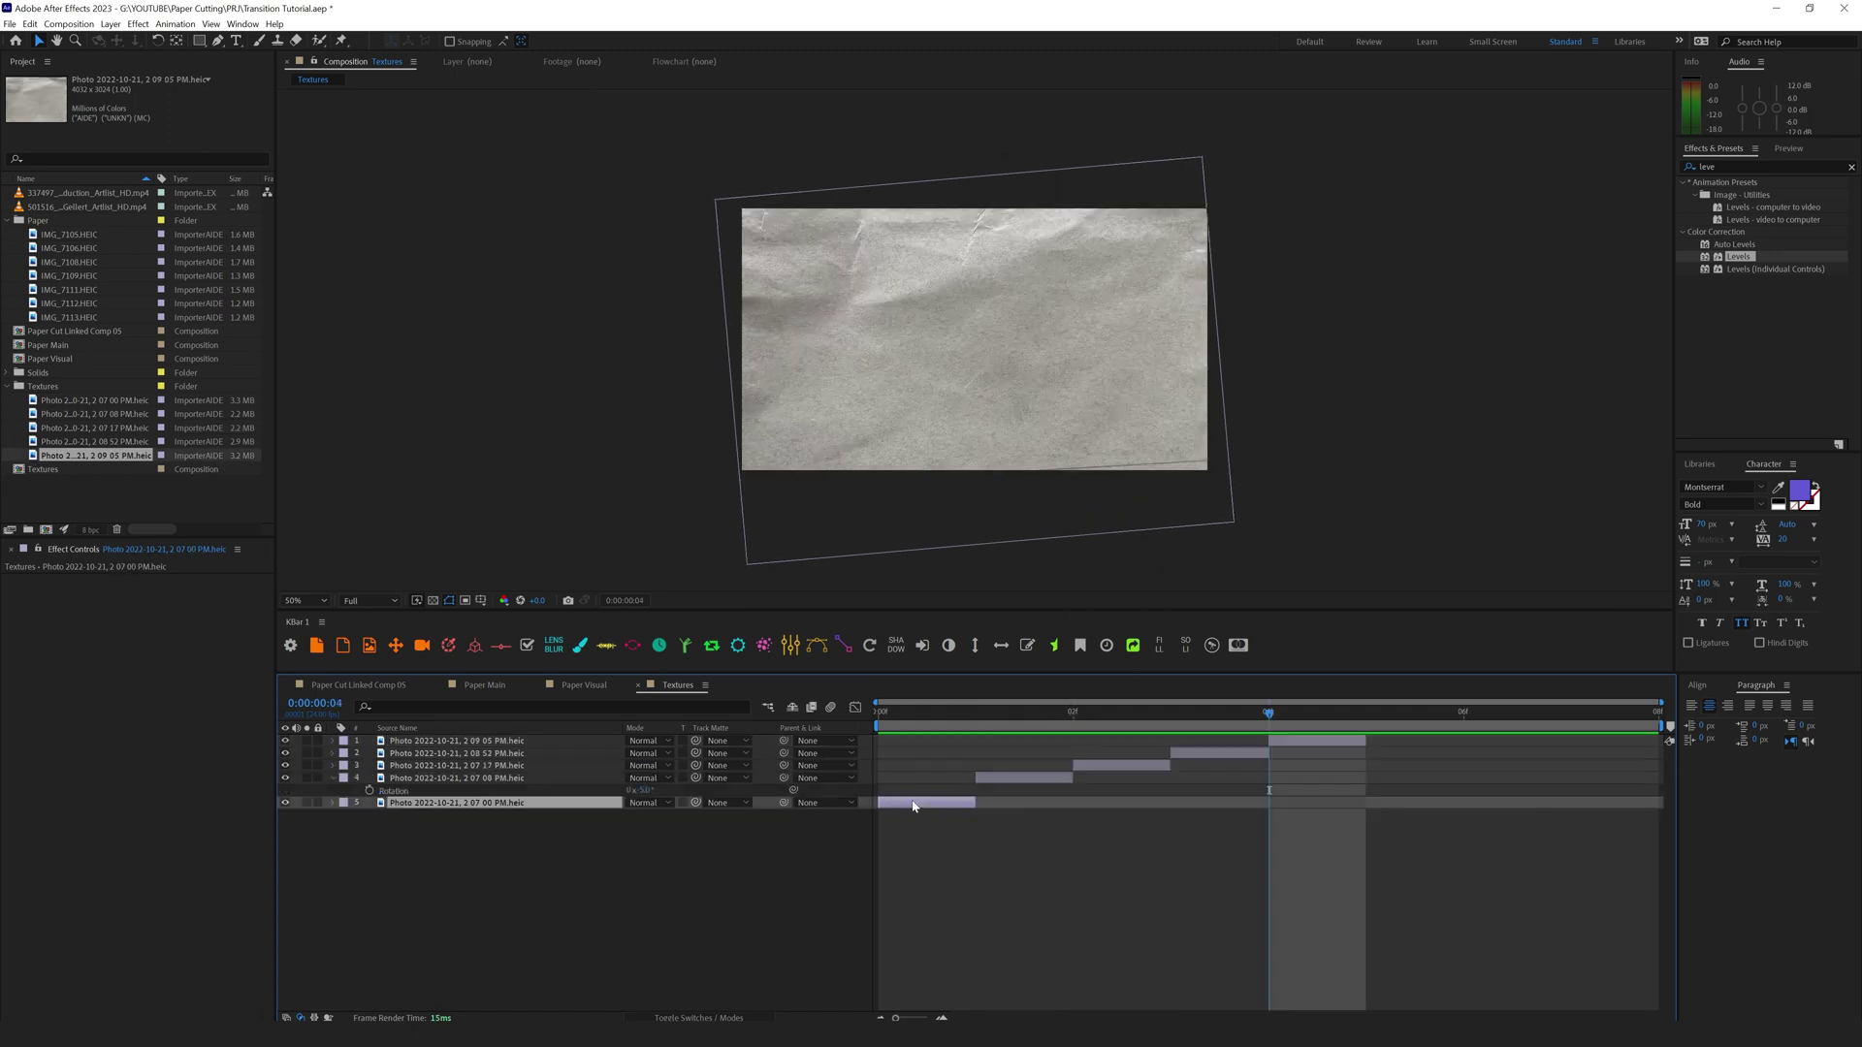
Step: Duplicate the 2 07 00 PM layer to frame 5, rotate the copy to 182°, enlarge it slightly and shift it down
{"action": "key", "text": "ctrl+d"}
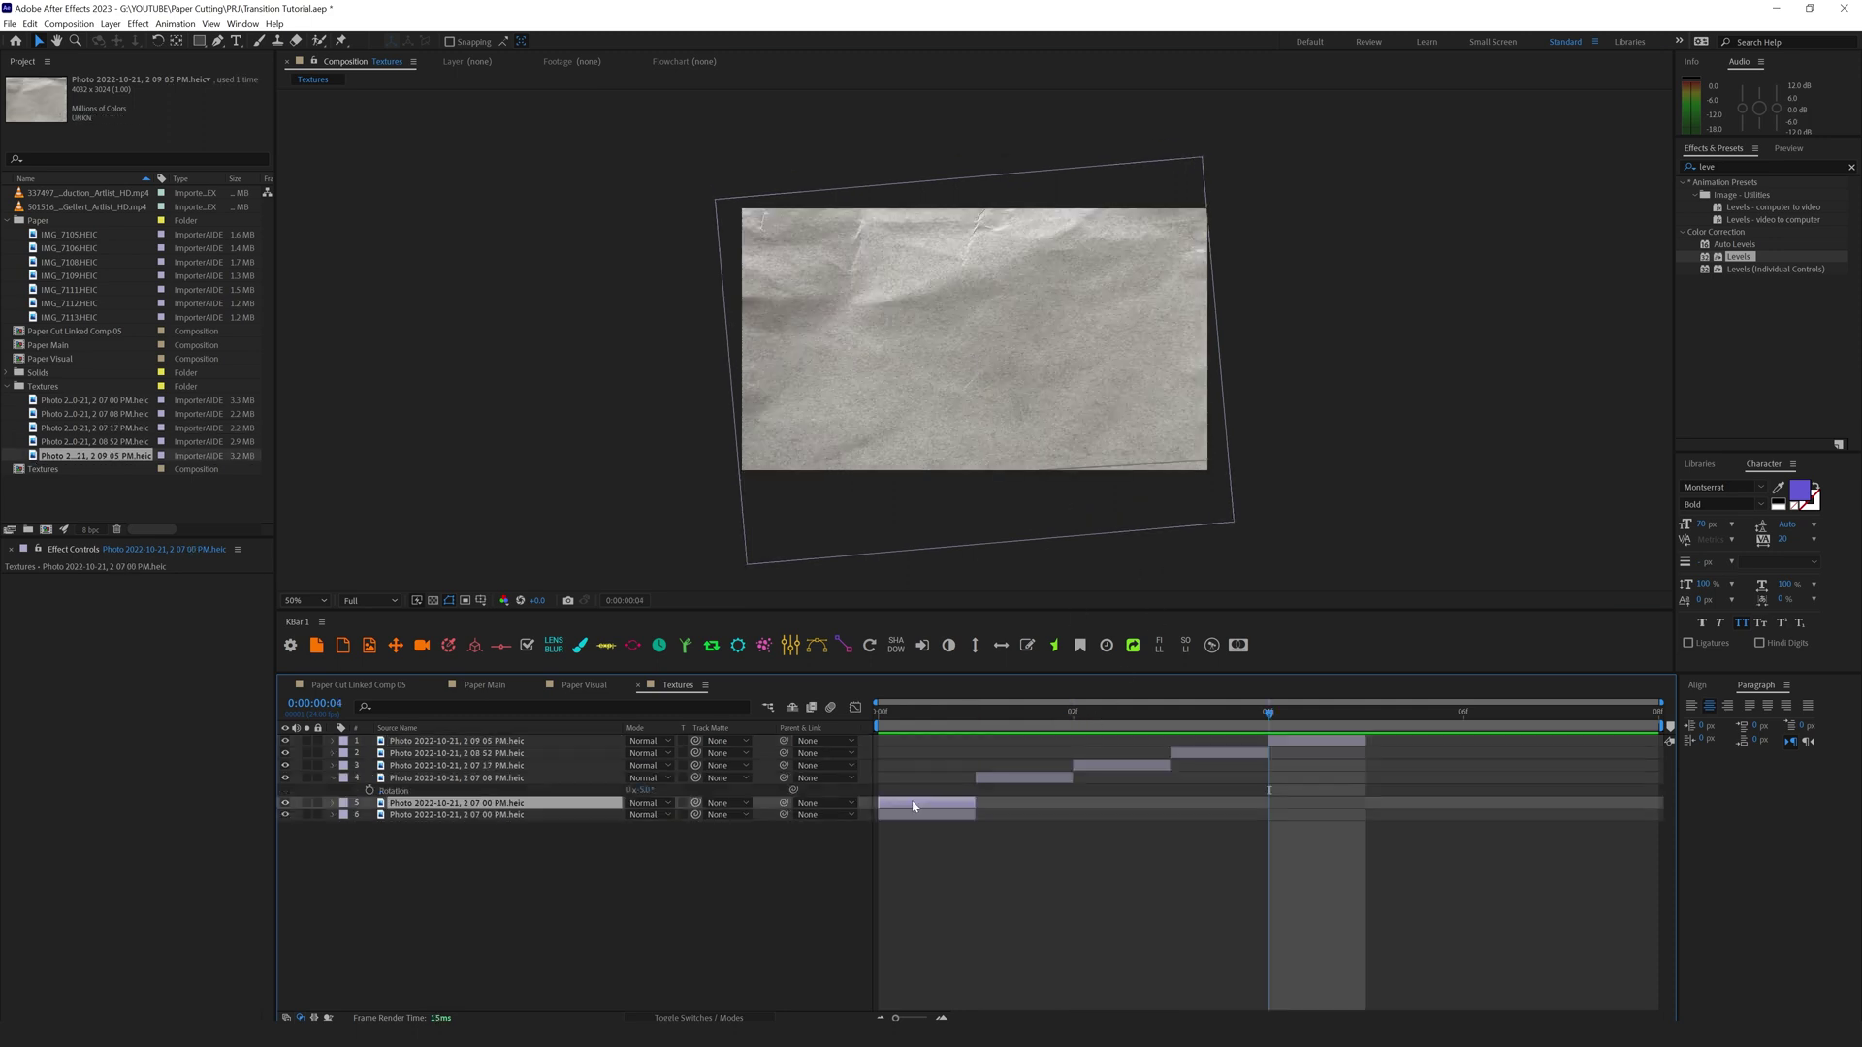
{"action": "left_click_drag", "start_coordinate": [922, 803], "coordinate": [1408, 798]}
{"action": "key", "text": "Page_Down"}
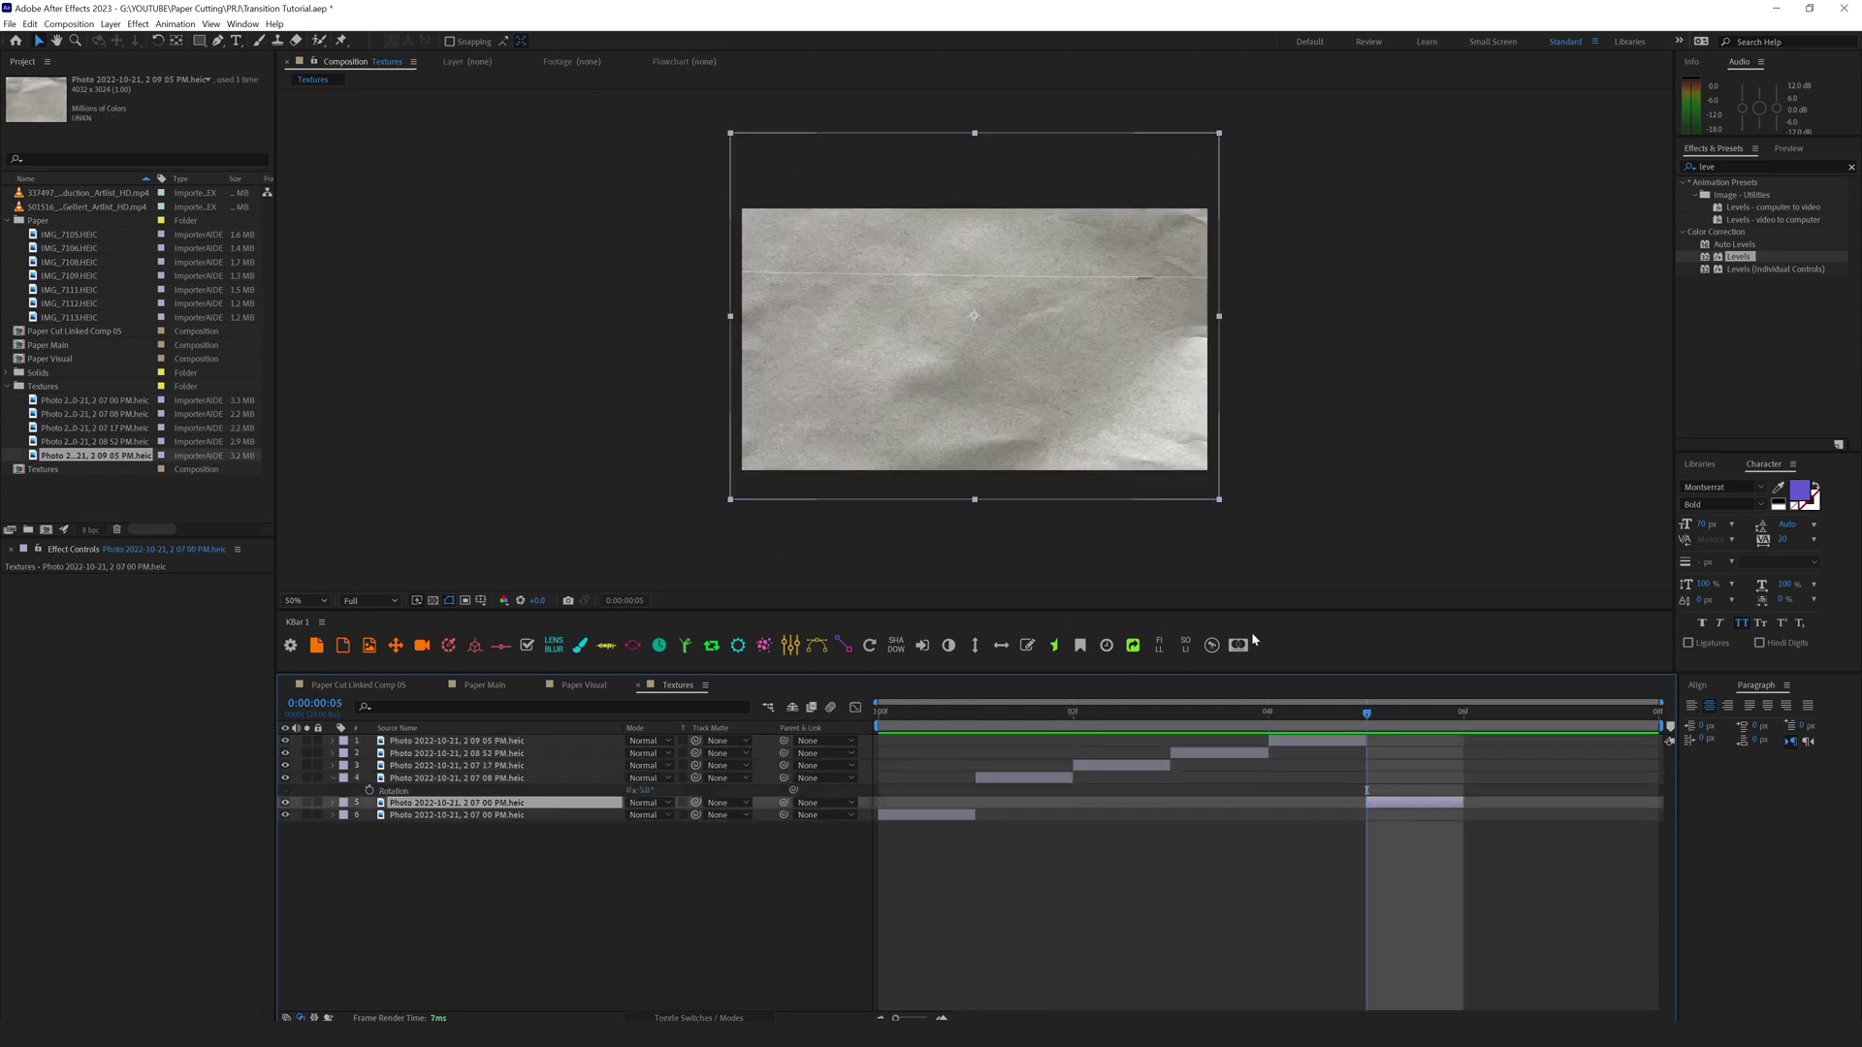
{"action": "key", "text": "r"}
{"action": "left_click_drag", "start_coordinate": [643, 815], "coordinate": [778, 815]}
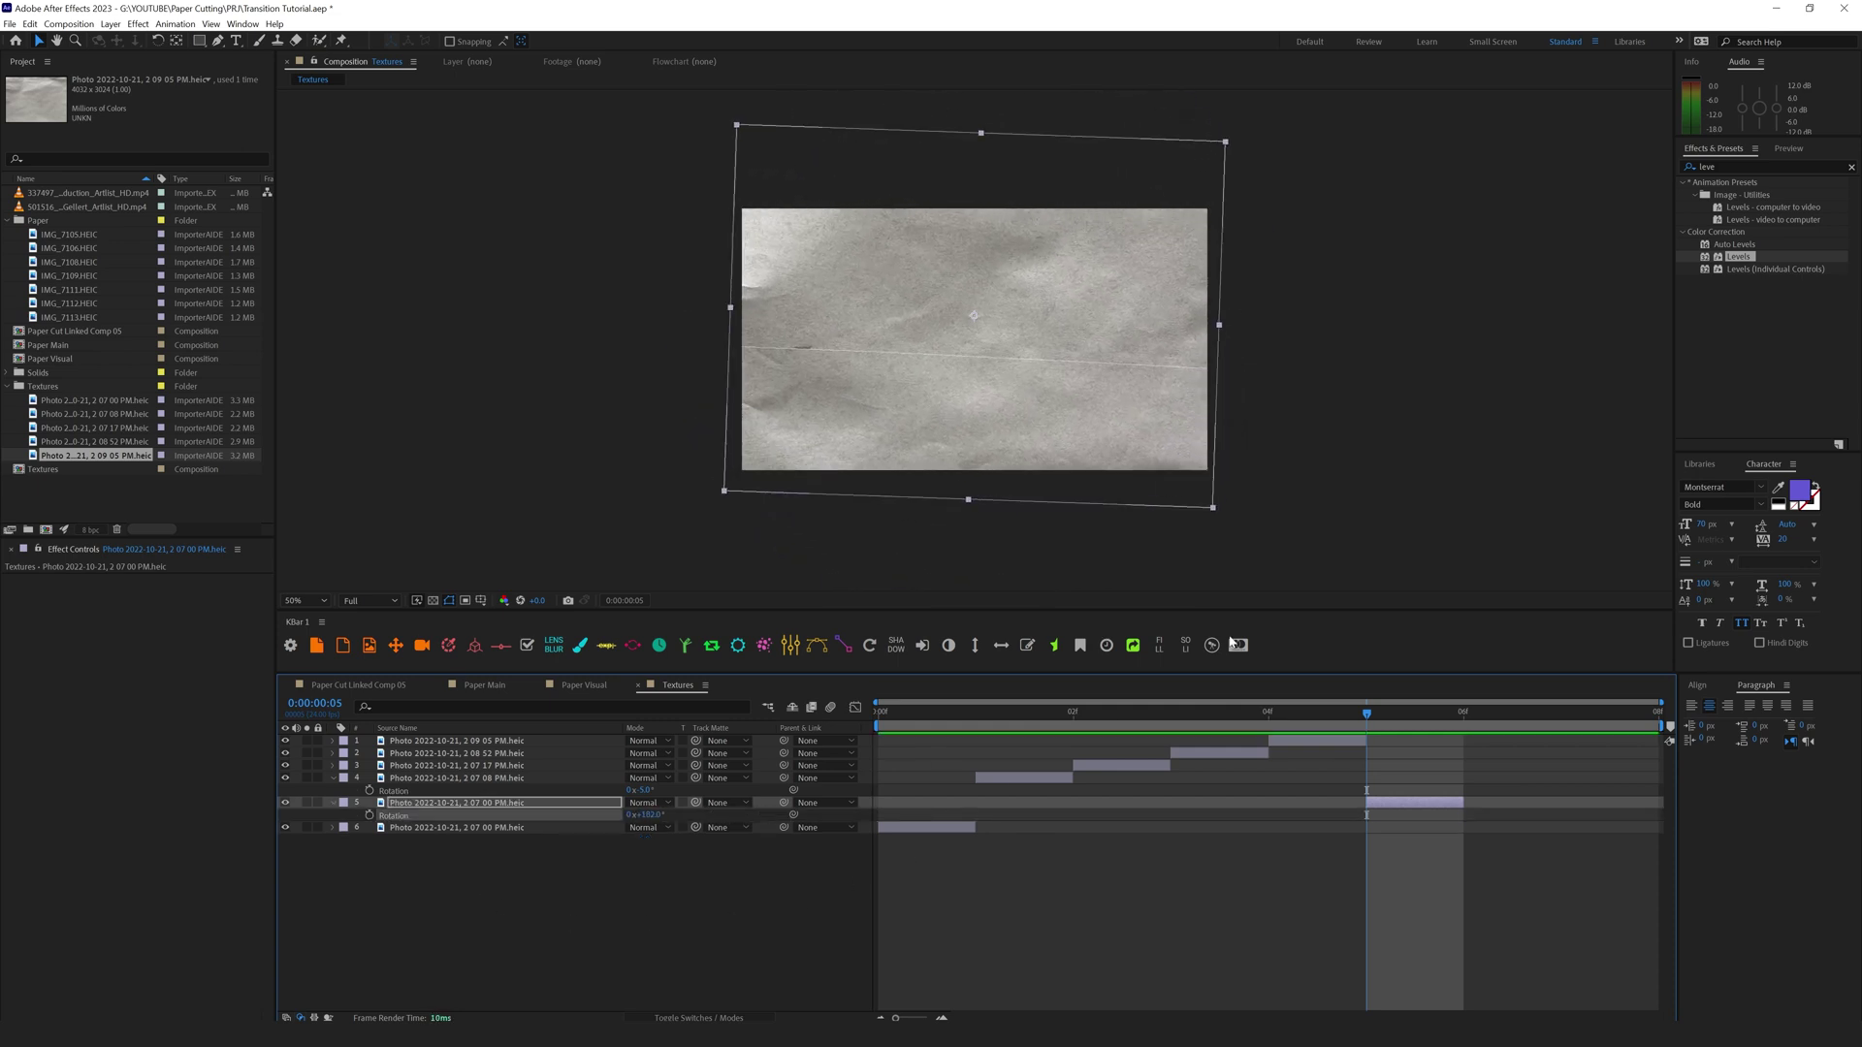
{"action": "left_click_drag", "start_coordinate": [1215, 505], "coordinate": [1226, 528]}
{"action": "left_click_drag", "start_coordinate": [1147, 433], "coordinate": [1151, 492]}
Step: Flip the copied 2 07 08 PM layer at frame 6 and preview the texture sequence
{"action": "right_click", "coordinate": [1488, 373]}
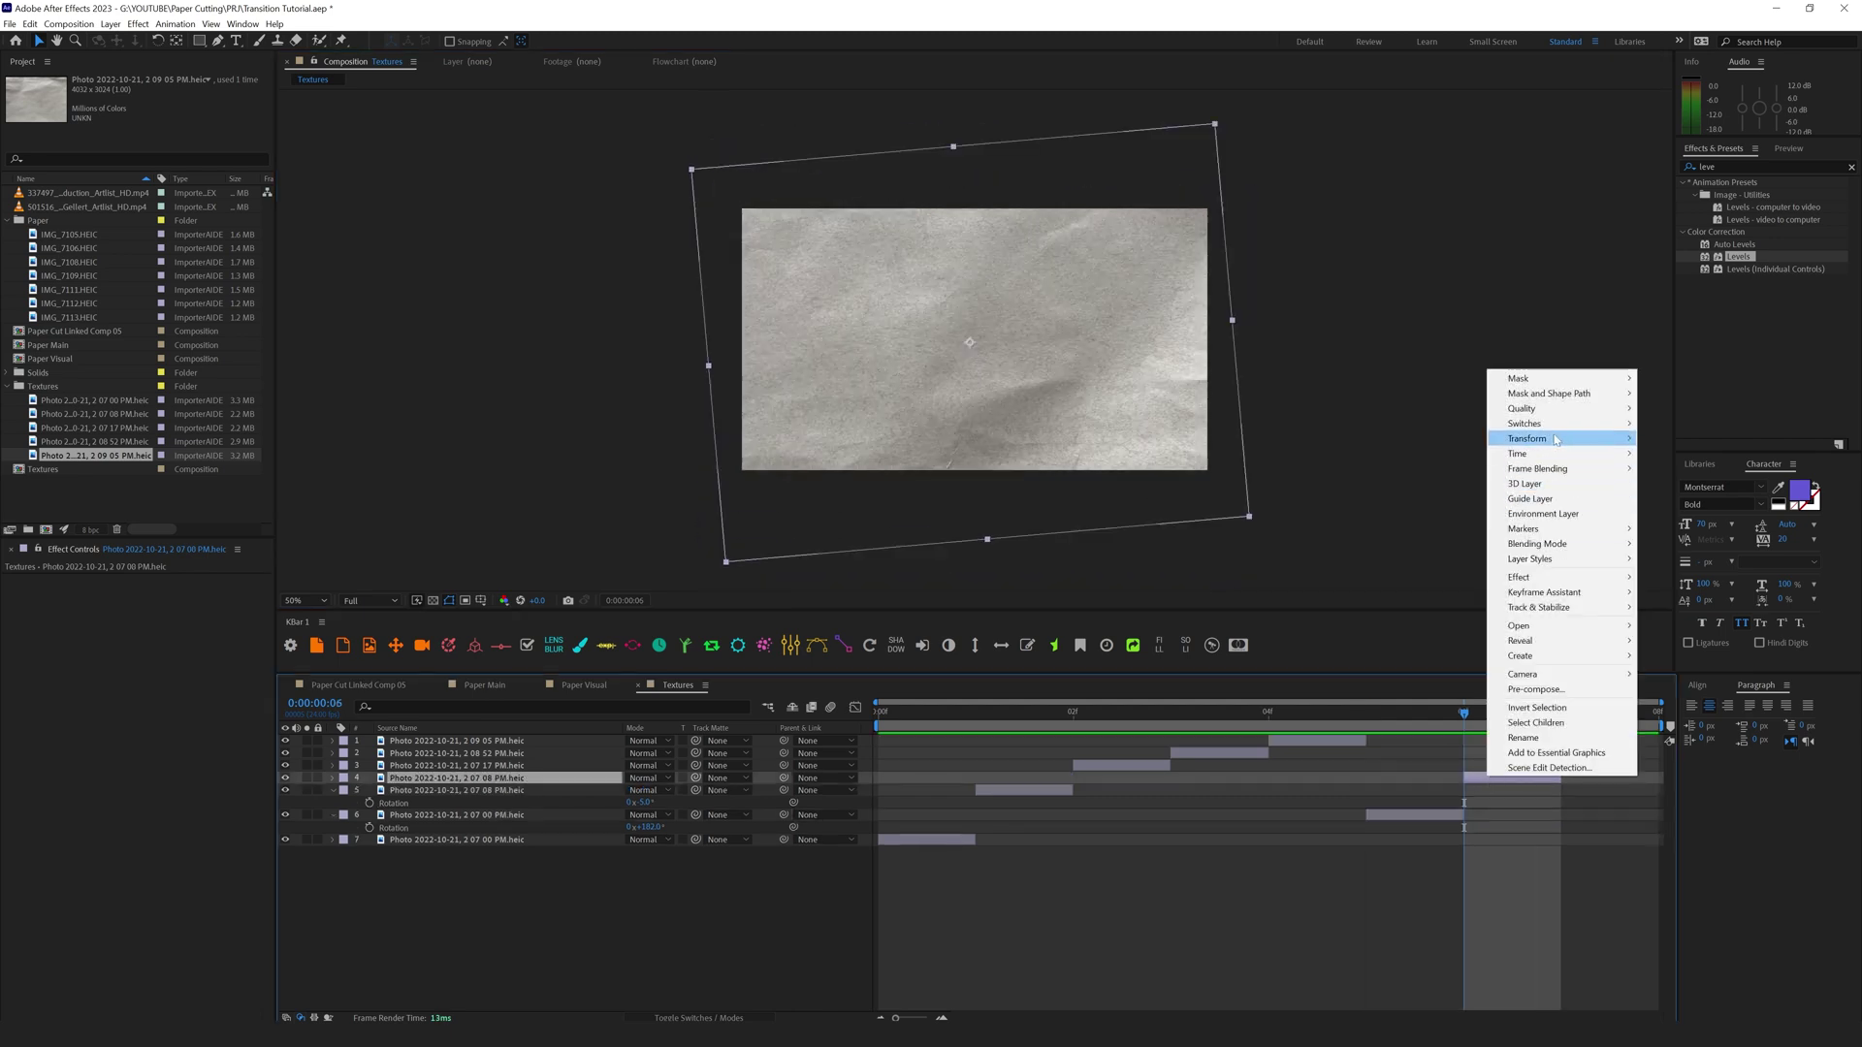
{"action": "mouse_move", "coordinate": [1552, 441]}
{"action": "left_click", "coordinate": [1300, 551]}
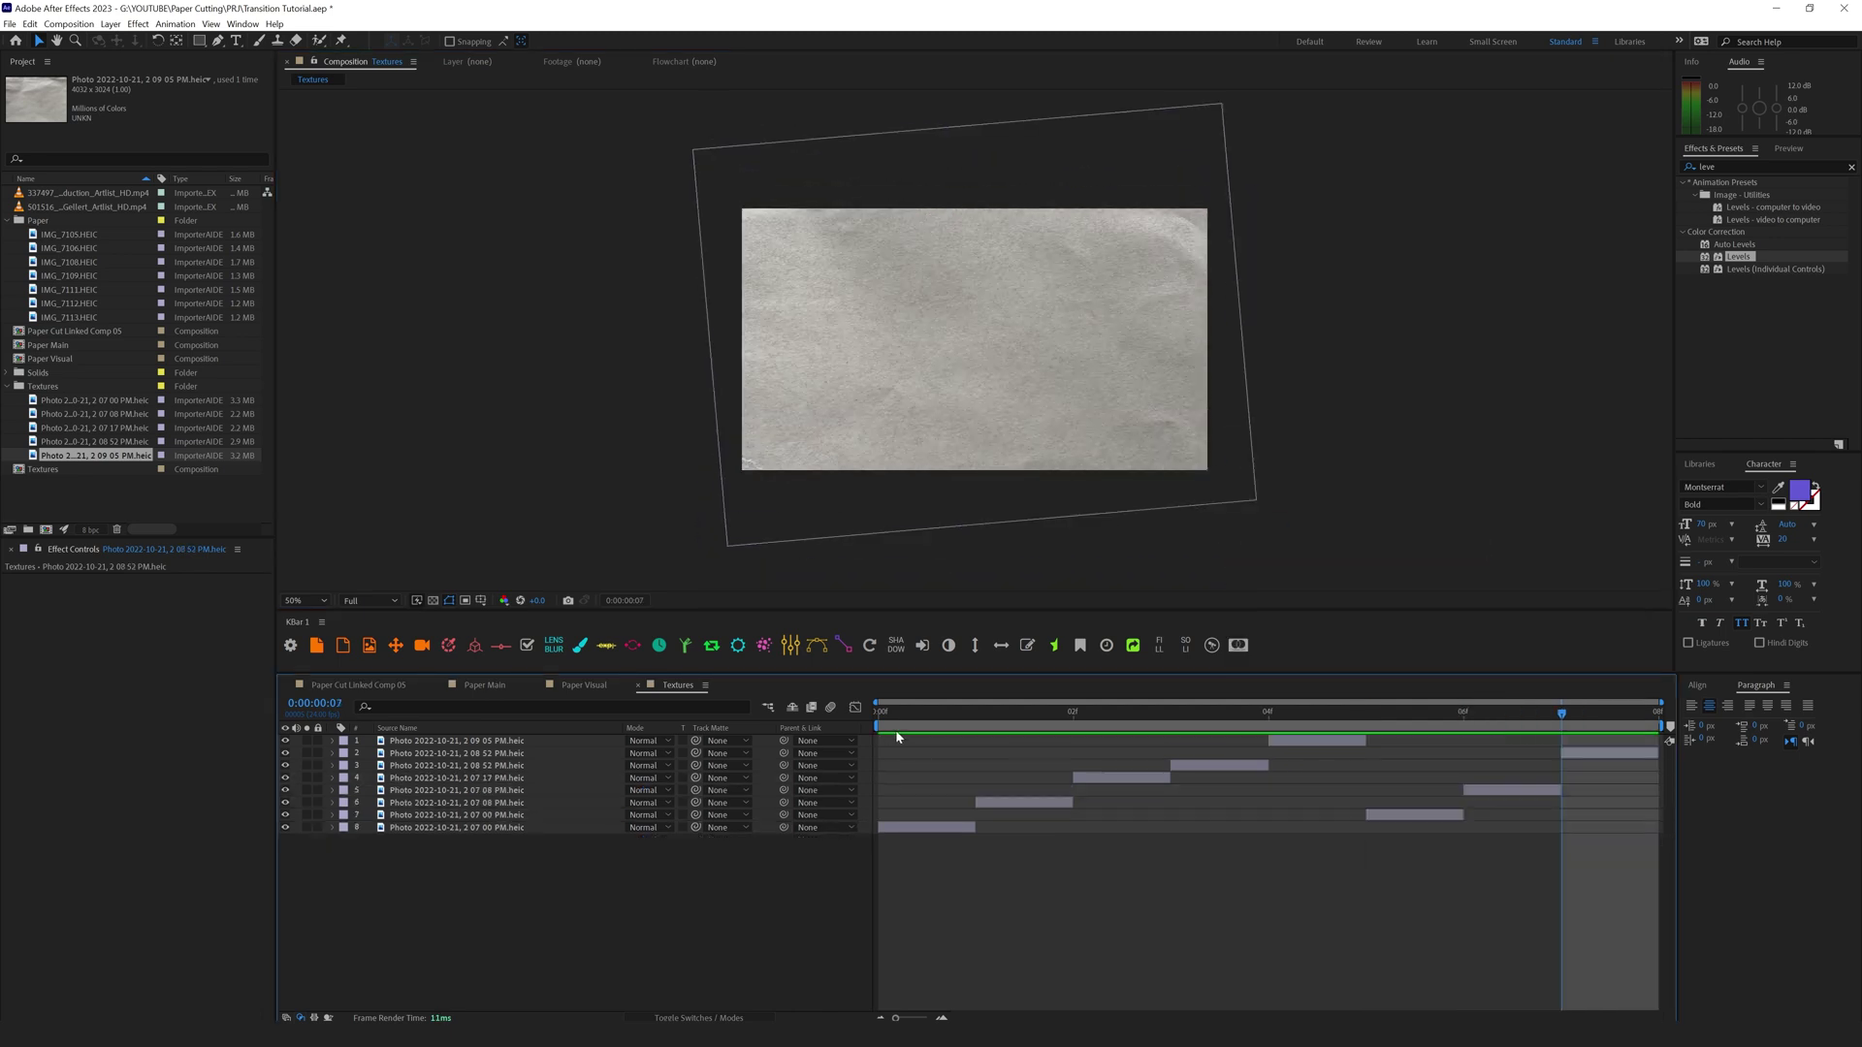
{"action": "key", "text": "space"}
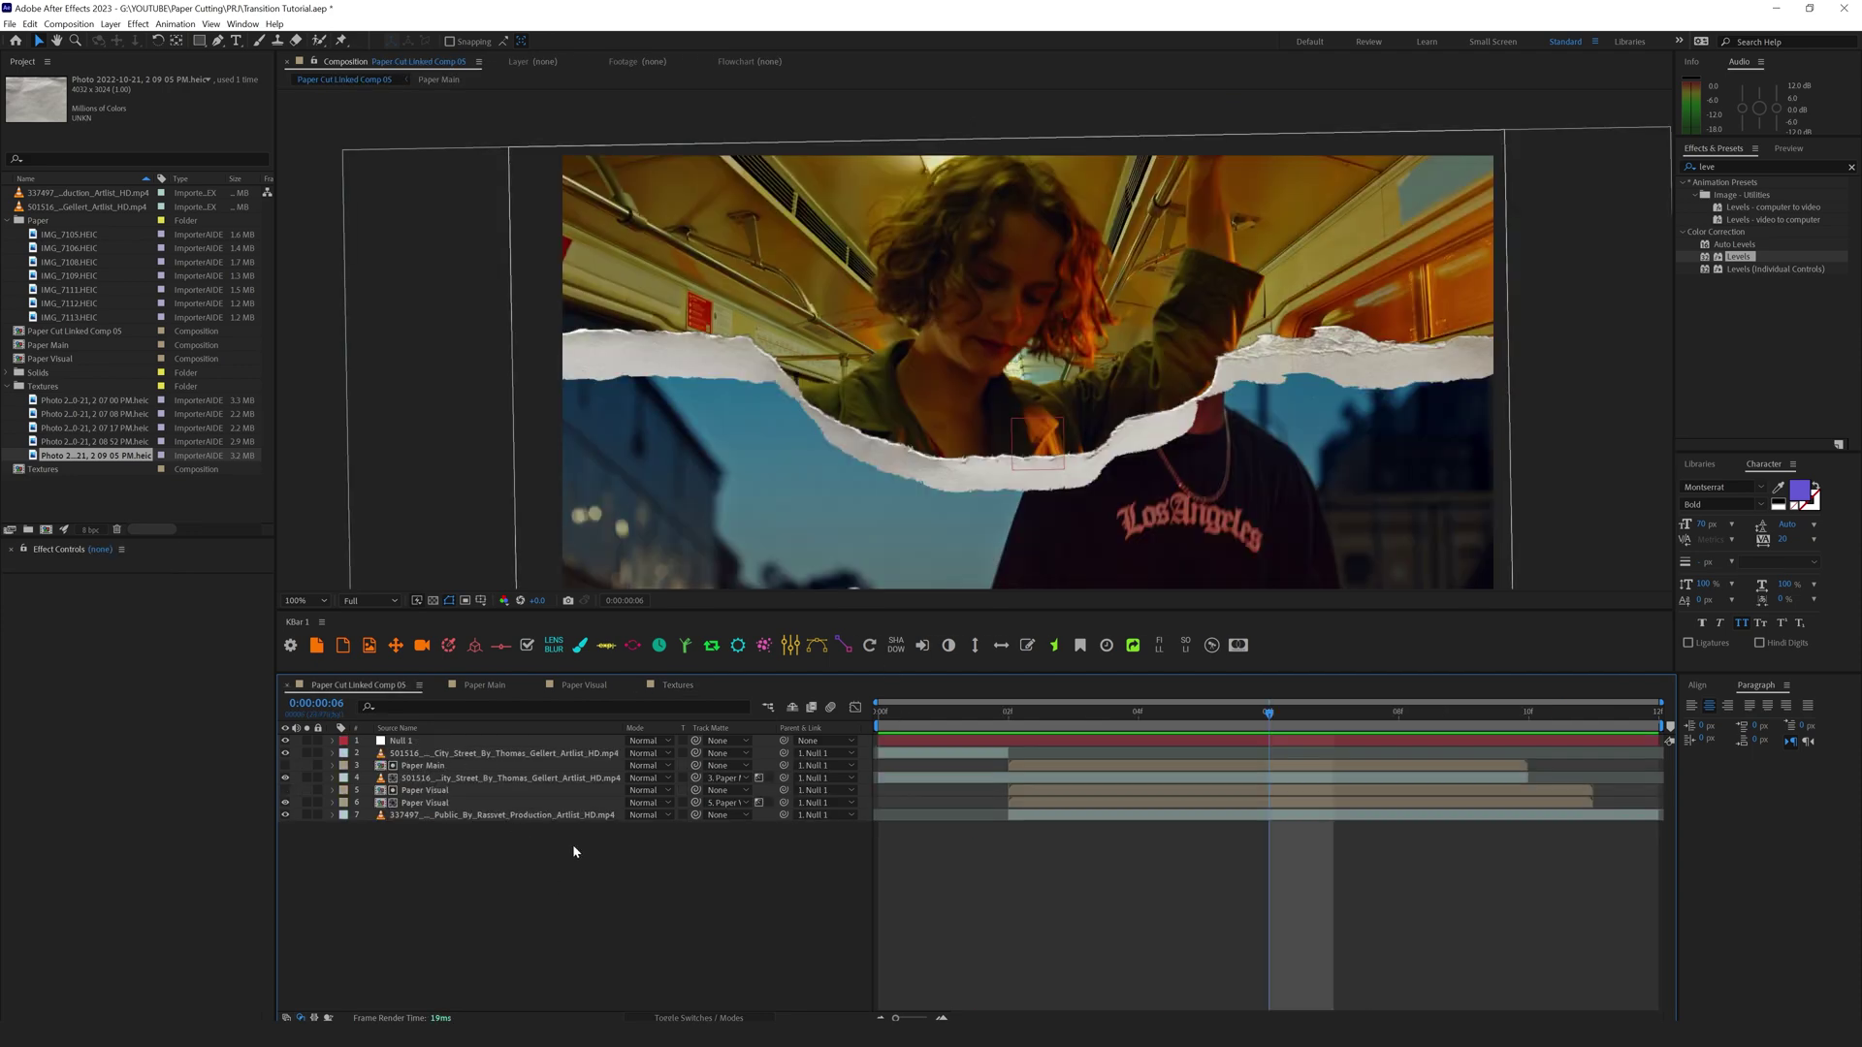
Step: Place the Textures composition as the top layer from frame 2 in Paper Cut Linked Comp 05 and apply Levels with Input Black 45 and Input White 180
{"action": "left_click_drag", "start_coordinate": [32, 473], "coordinate": [1086, 757]}
{"action": "left_click", "coordinate": [1009, 719]}
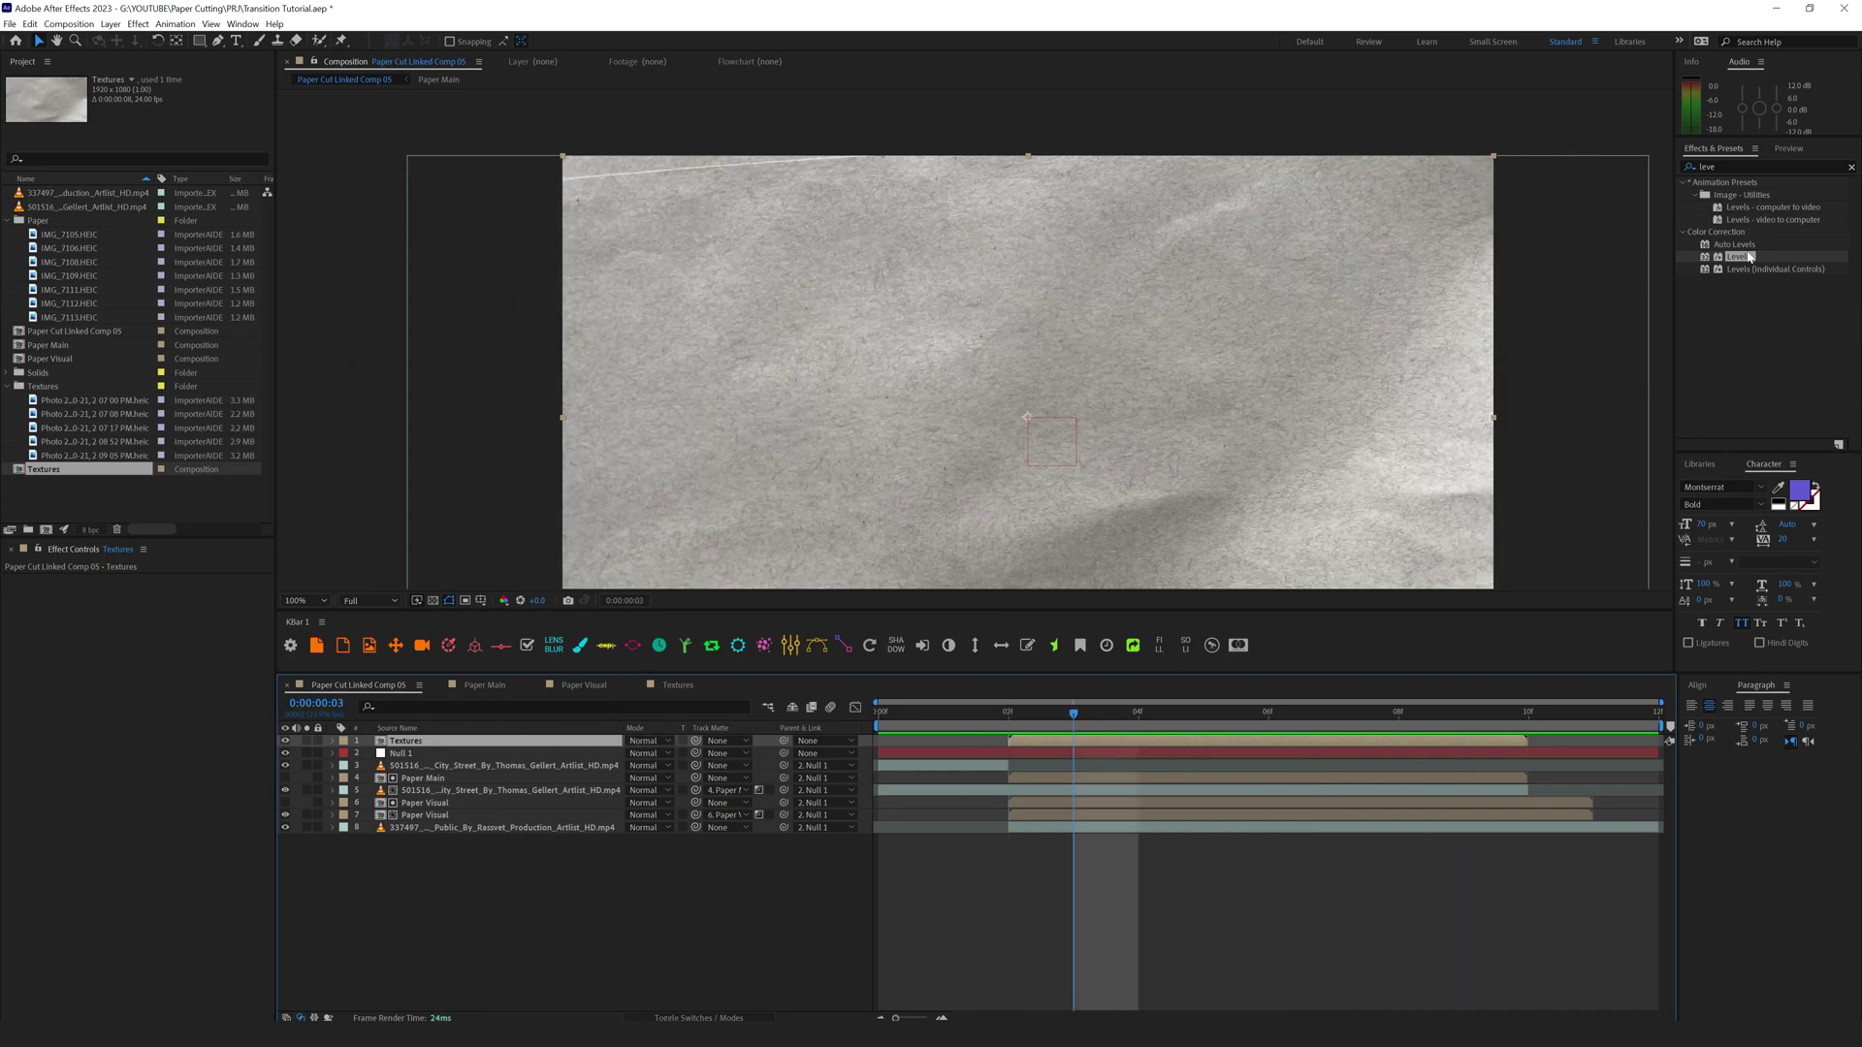
{"action": "left_click_drag", "start_coordinate": [1752, 257], "coordinate": [399, 742]}
{"action": "left_click_drag", "start_coordinate": [231, 665], "coordinate": [175, 665]}
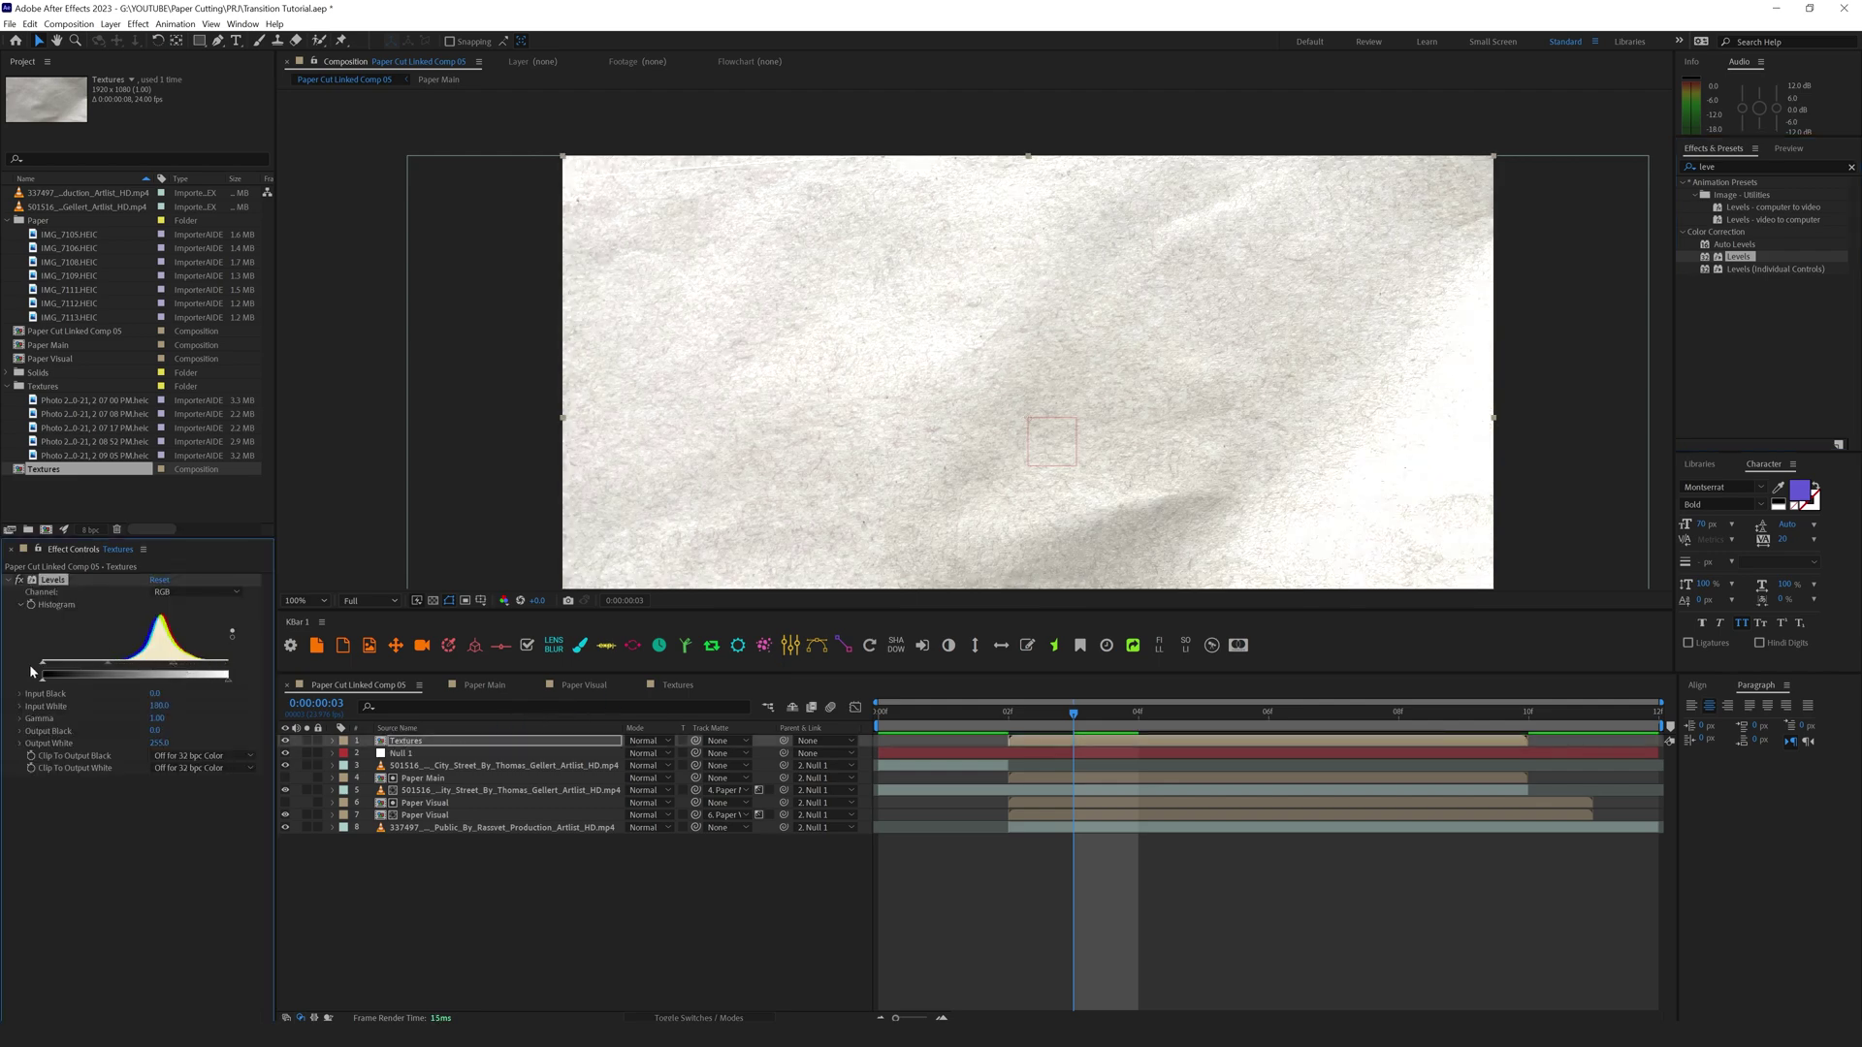
{"action": "left_click_drag", "start_coordinate": [47, 669], "coordinate": [75, 669]}
Step: Set the Textures layer's blending mode to Multiply and check the result up to frame 5
{"action": "left_click", "coordinate": [645, 740]}
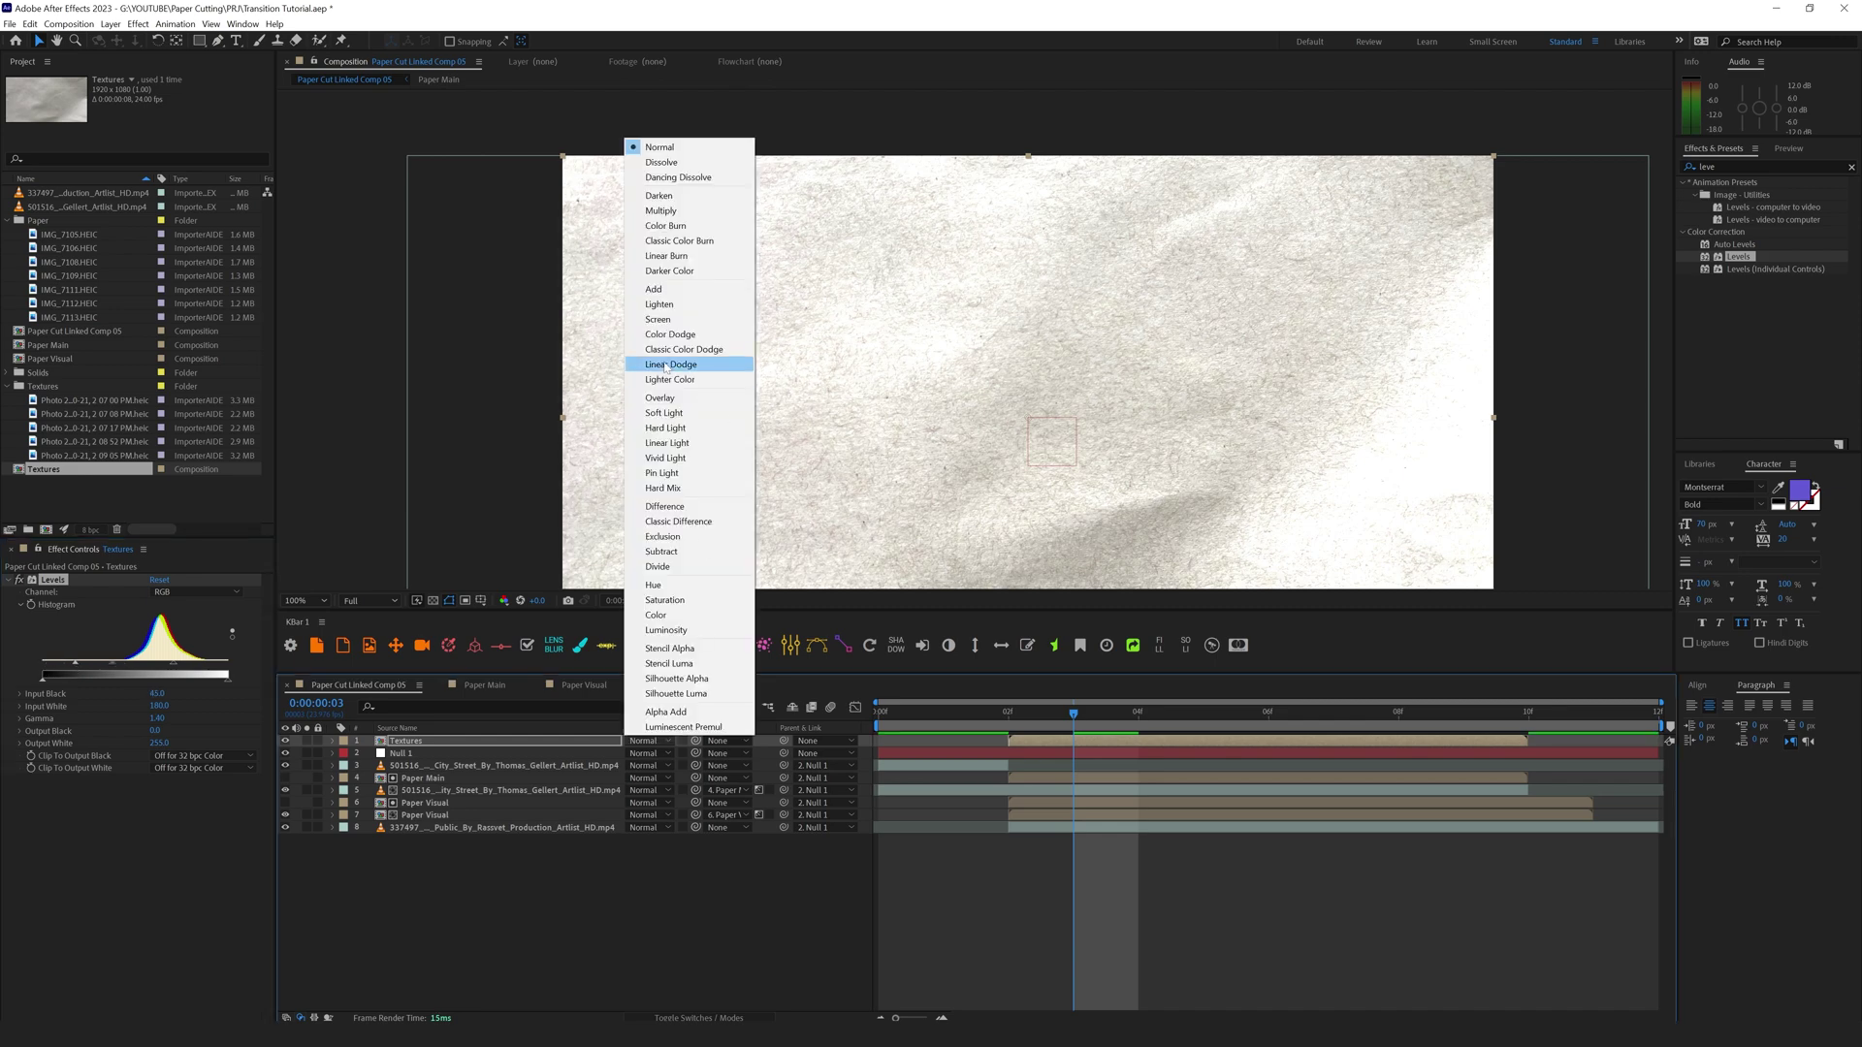
{"action": "left_click", "coordinate": [661, 211]}
{"action": "left_click_drag", "start_coordinate": [989, 441], "coordinate": [891, 415]}
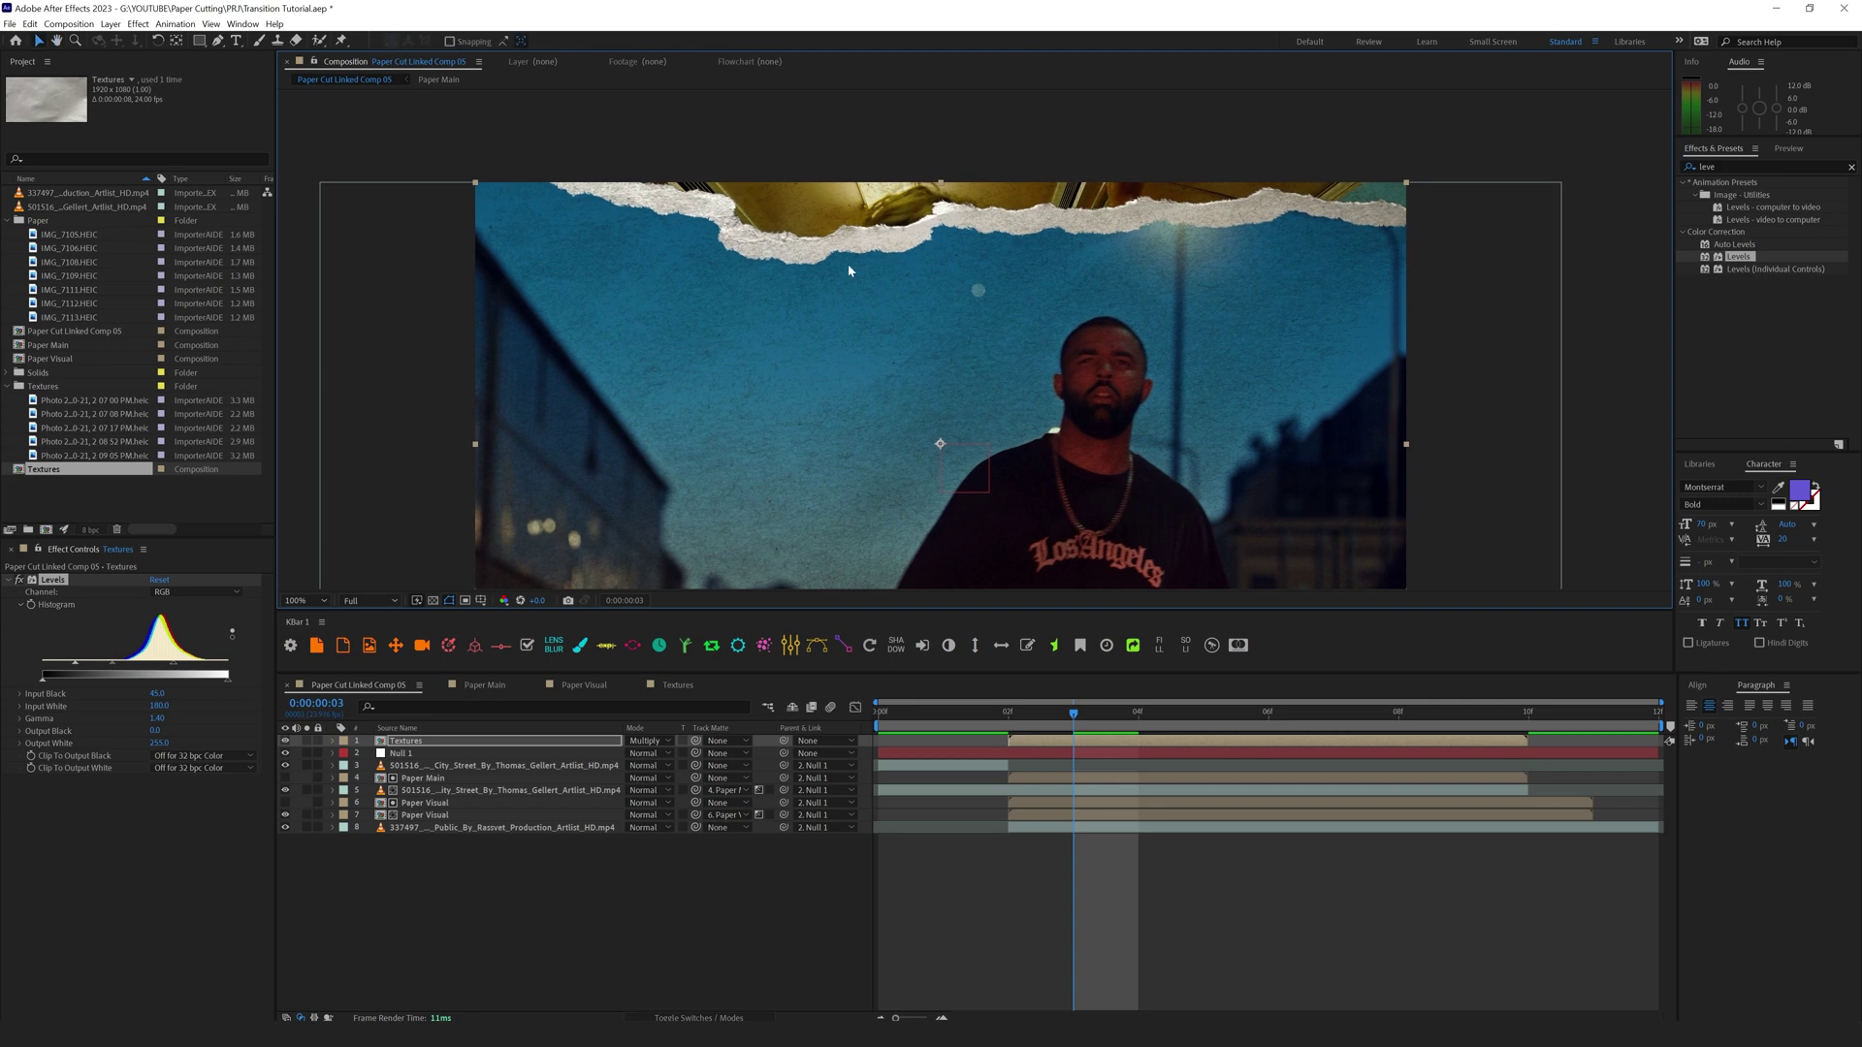
{"action": "left_click_drag", "start_coordinate": [1004, 460], "coordinate": [1004, 400]}
{"action": "left_click_drag", "start_coordinate": [1073, 714], "coordinate": [1184, 777]}
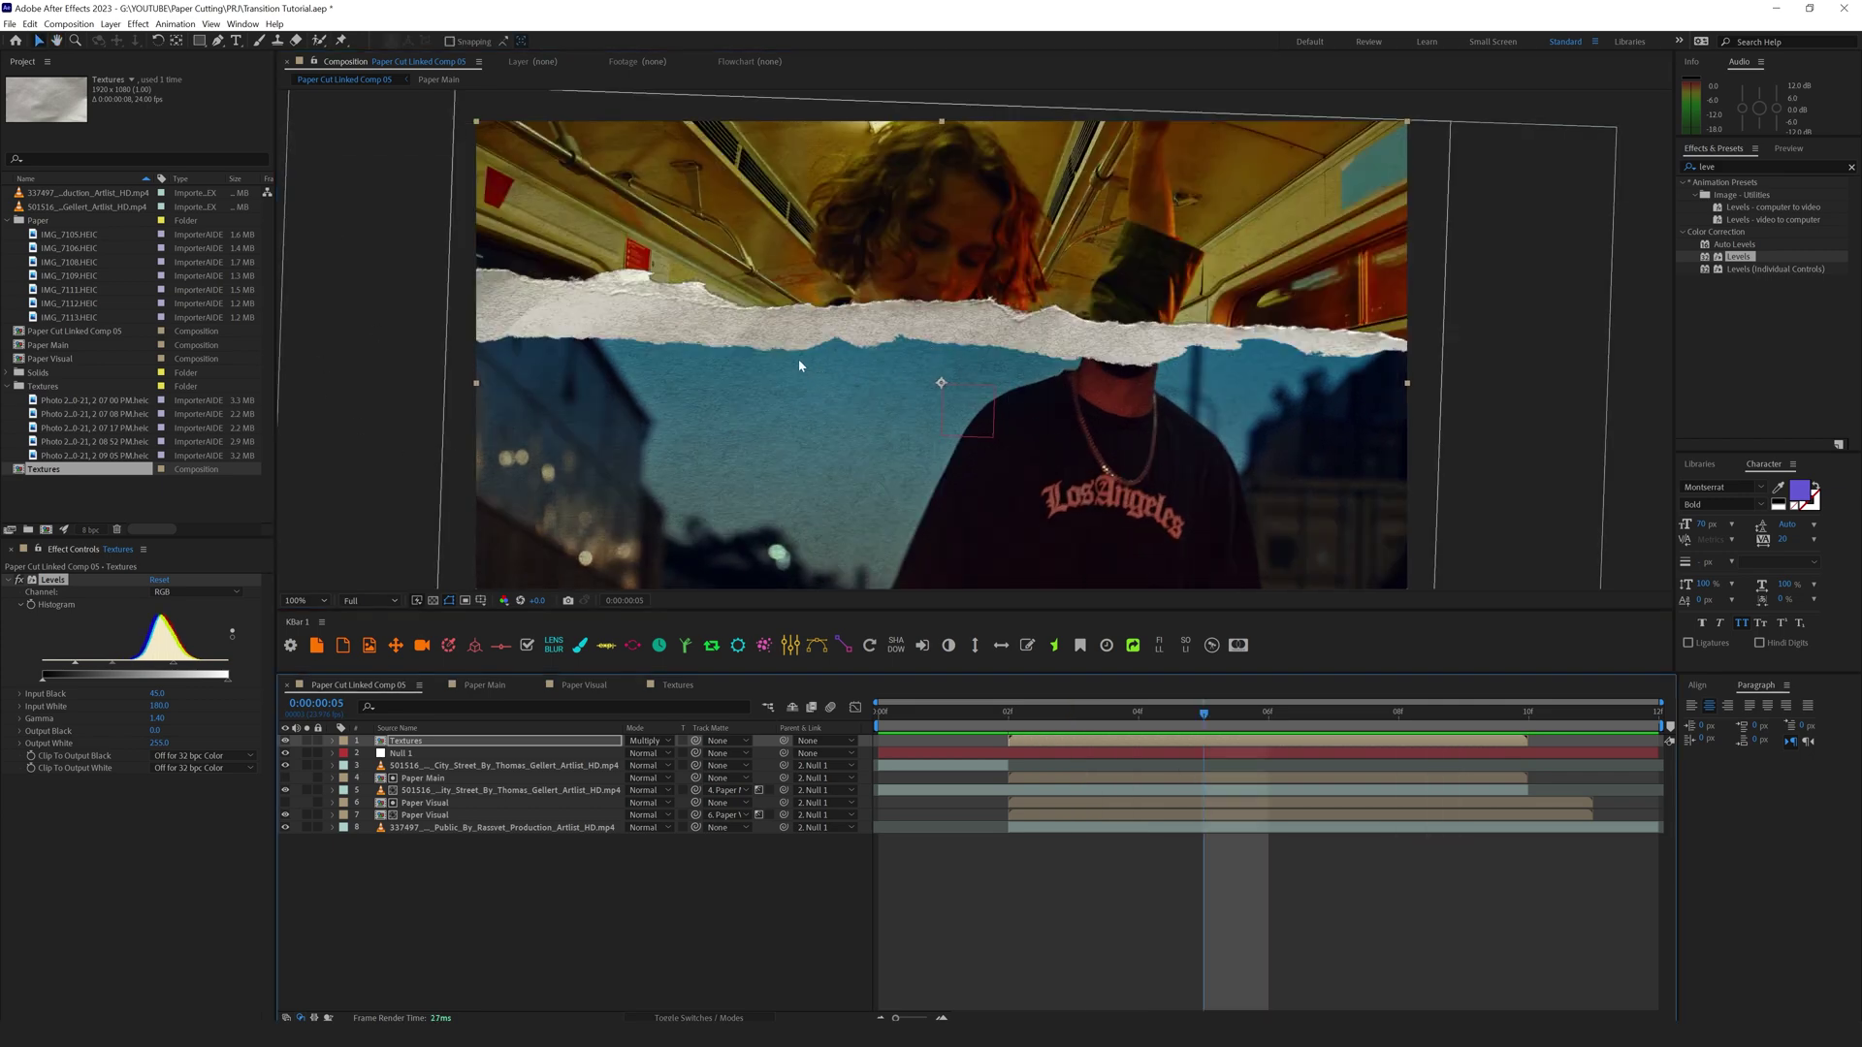
{"action": "key", "text": "F2"}
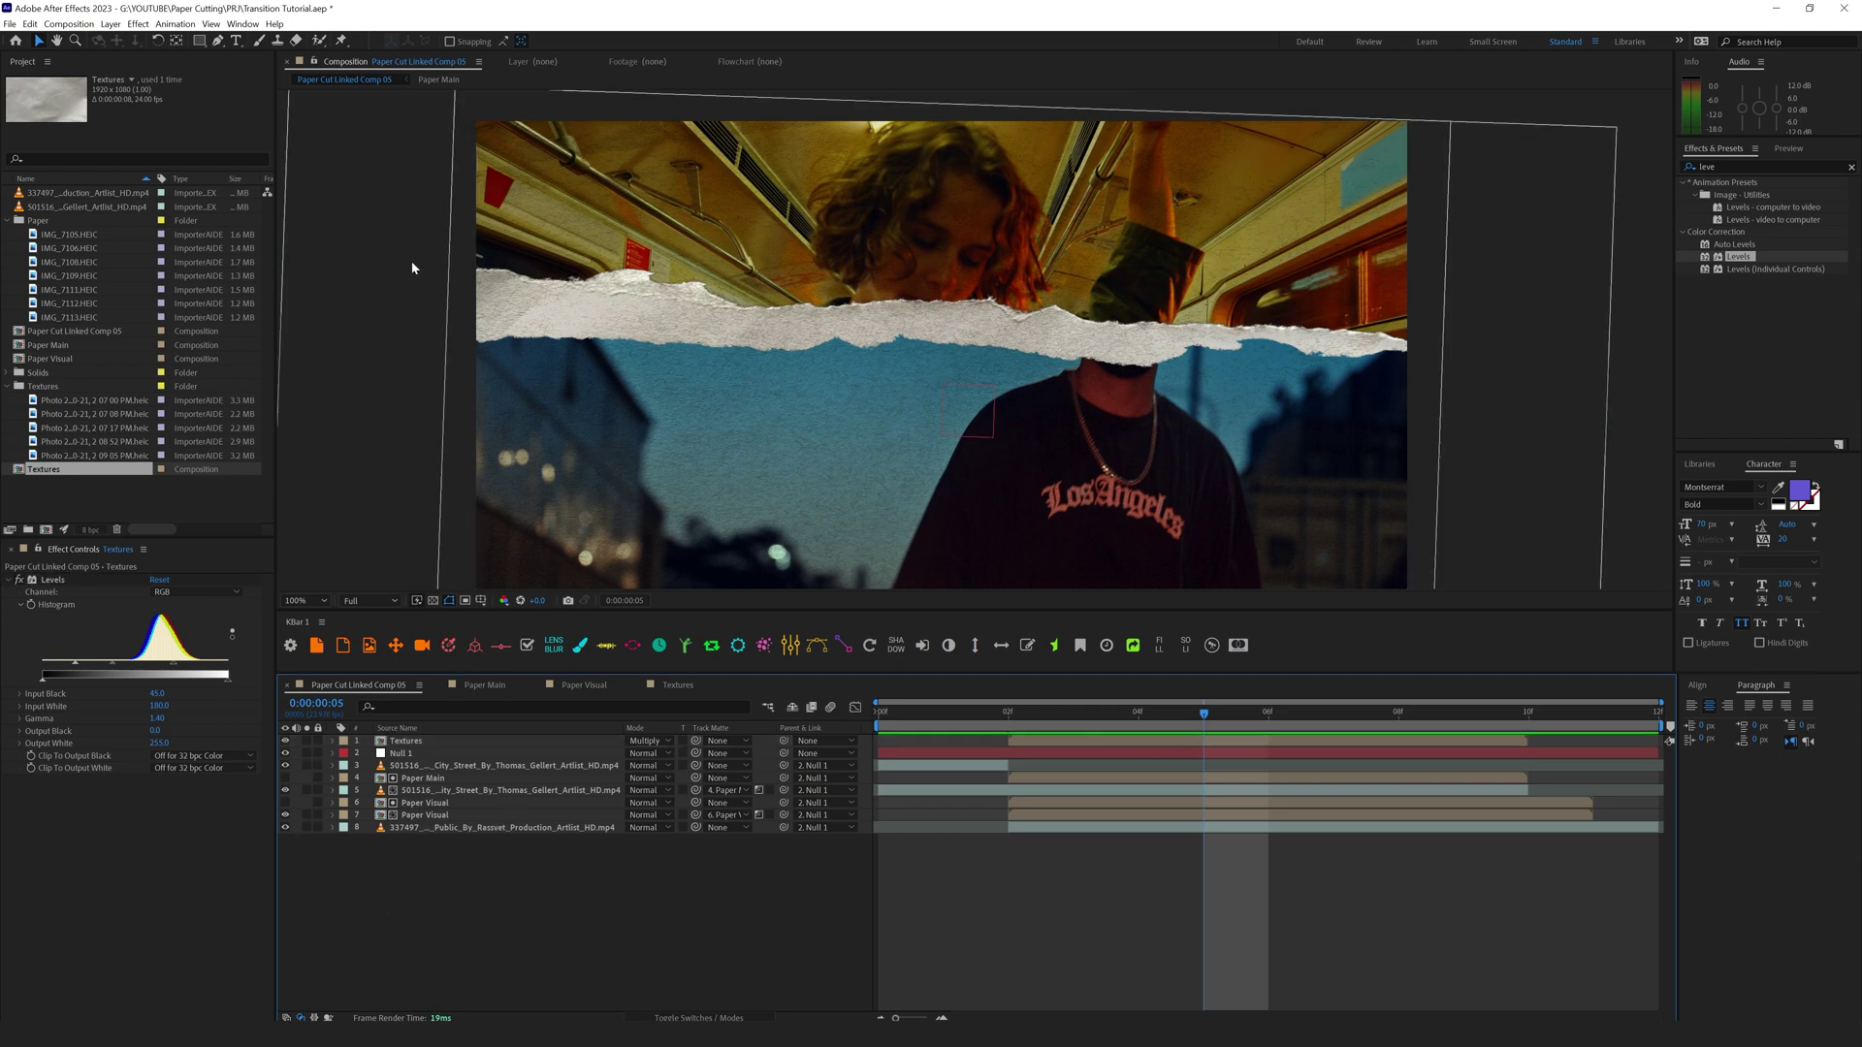
Step: Add a Drop Shadow layer style to the visible Paper Visual layer
{"action": "left_click", "coordinate": [426, 816]}
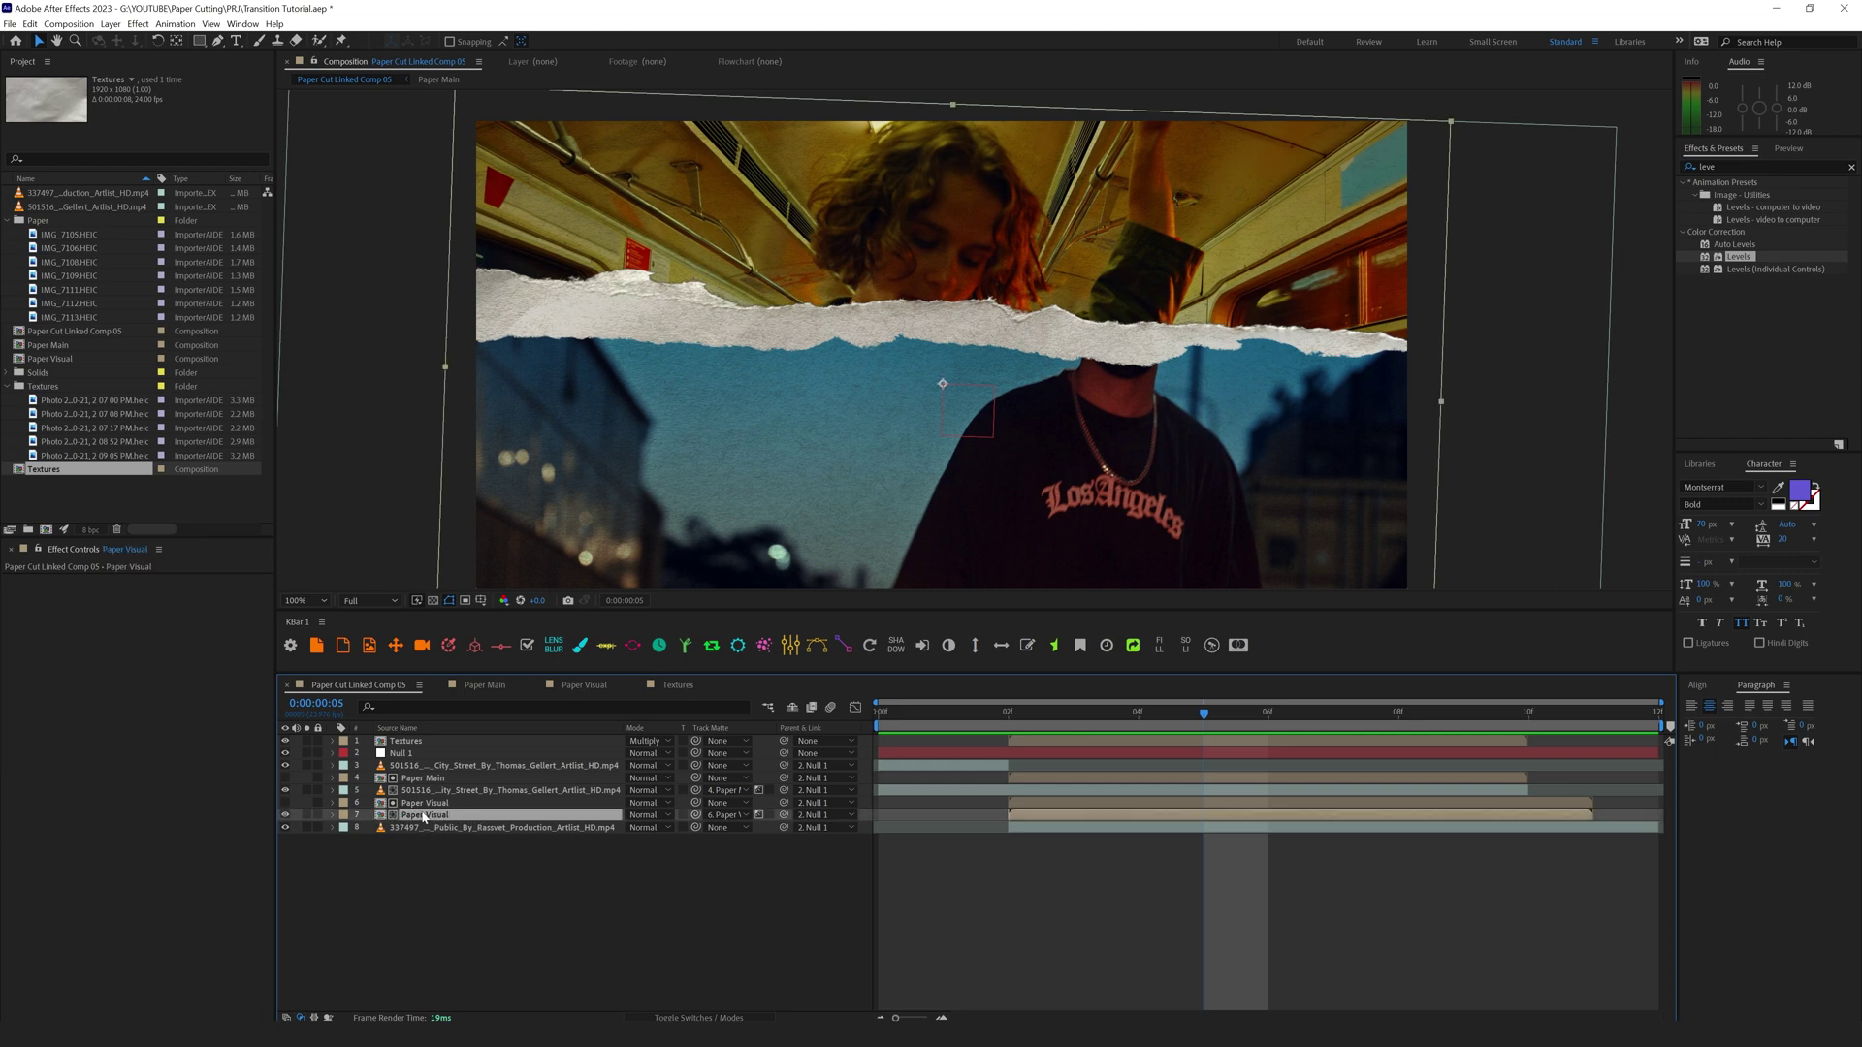
{"action": "right_click", "coordinate": [425, 818]}
{"action": "mouse_move", "coordinate": [478, 595]}
{"action": "left_click", "coordinate": [624, 642]}
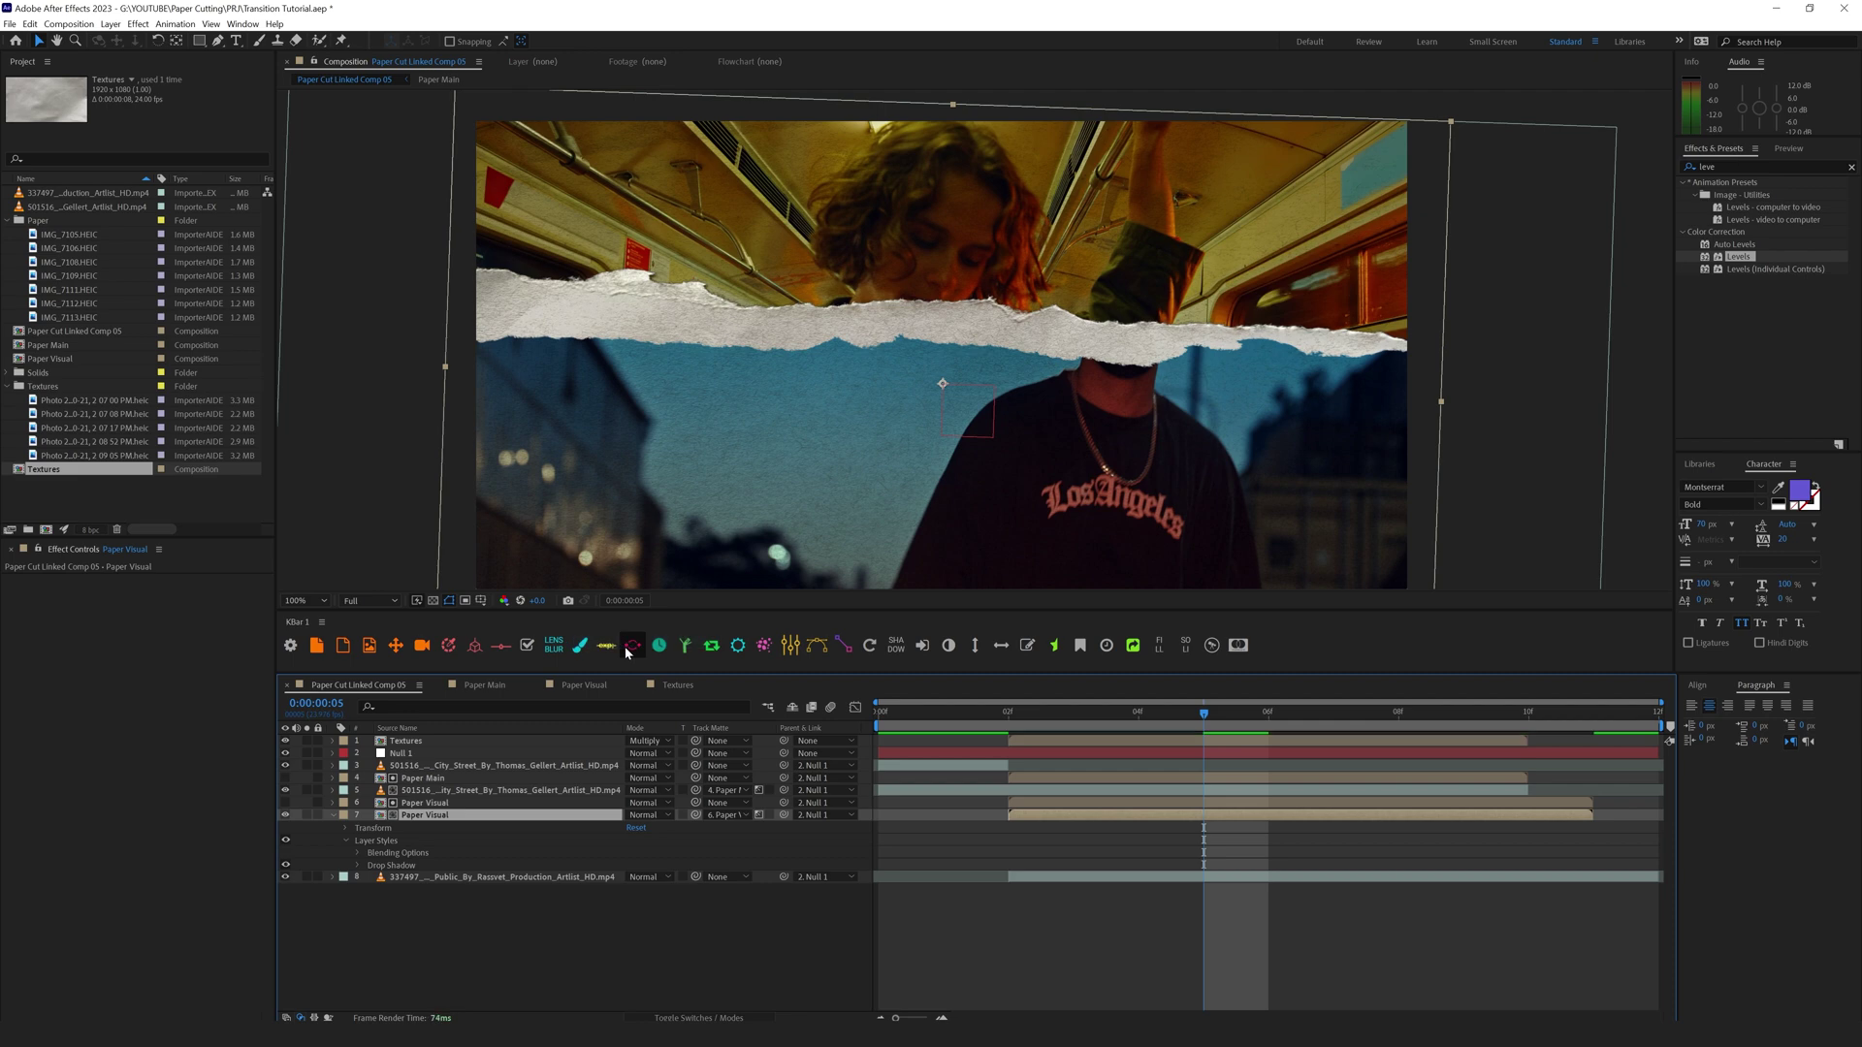
Step: Adjust the drop shadow's angle and size on the Paper Visual layer and preview the transition from the start
{"action": "left_click", "coordinate": [358, 865]}
{"action": "left_click_drag", "start_coordinate": [657, 928], "coordinate": [815, 928]}
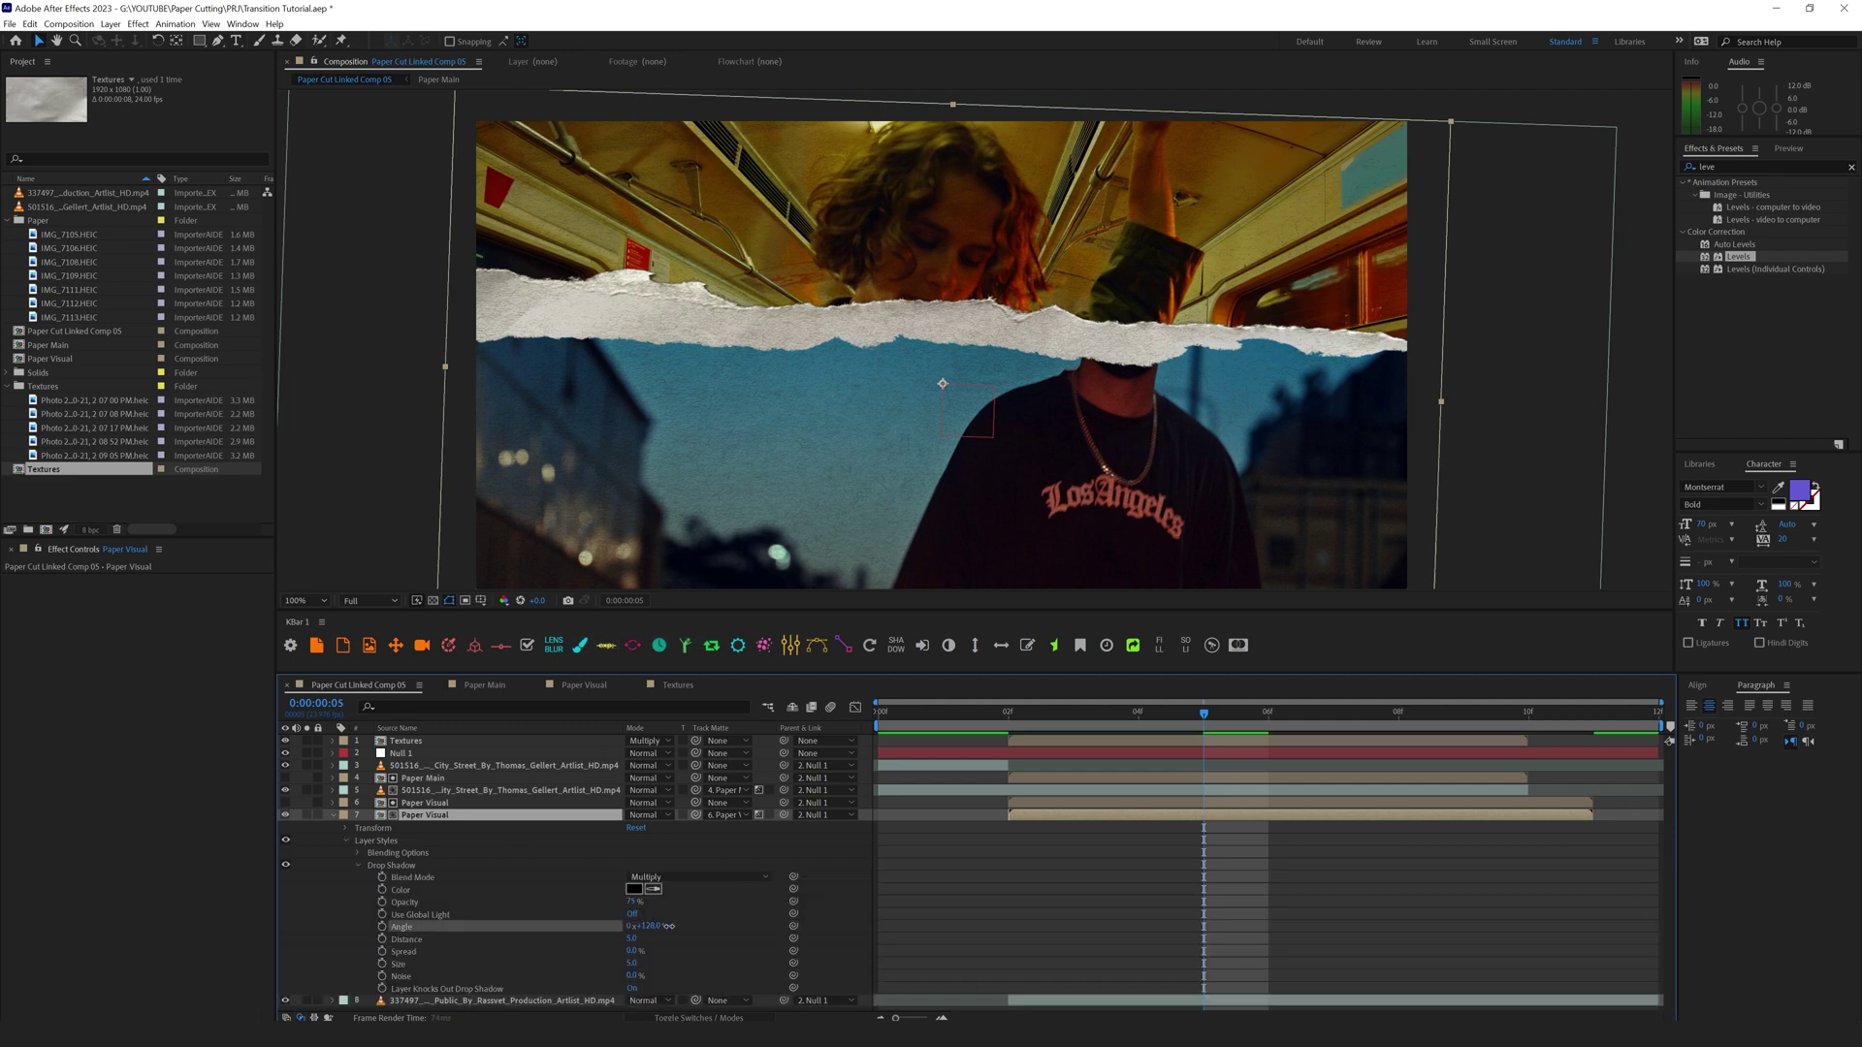
{"action": "left_click", "coordinate": [637, 964]}
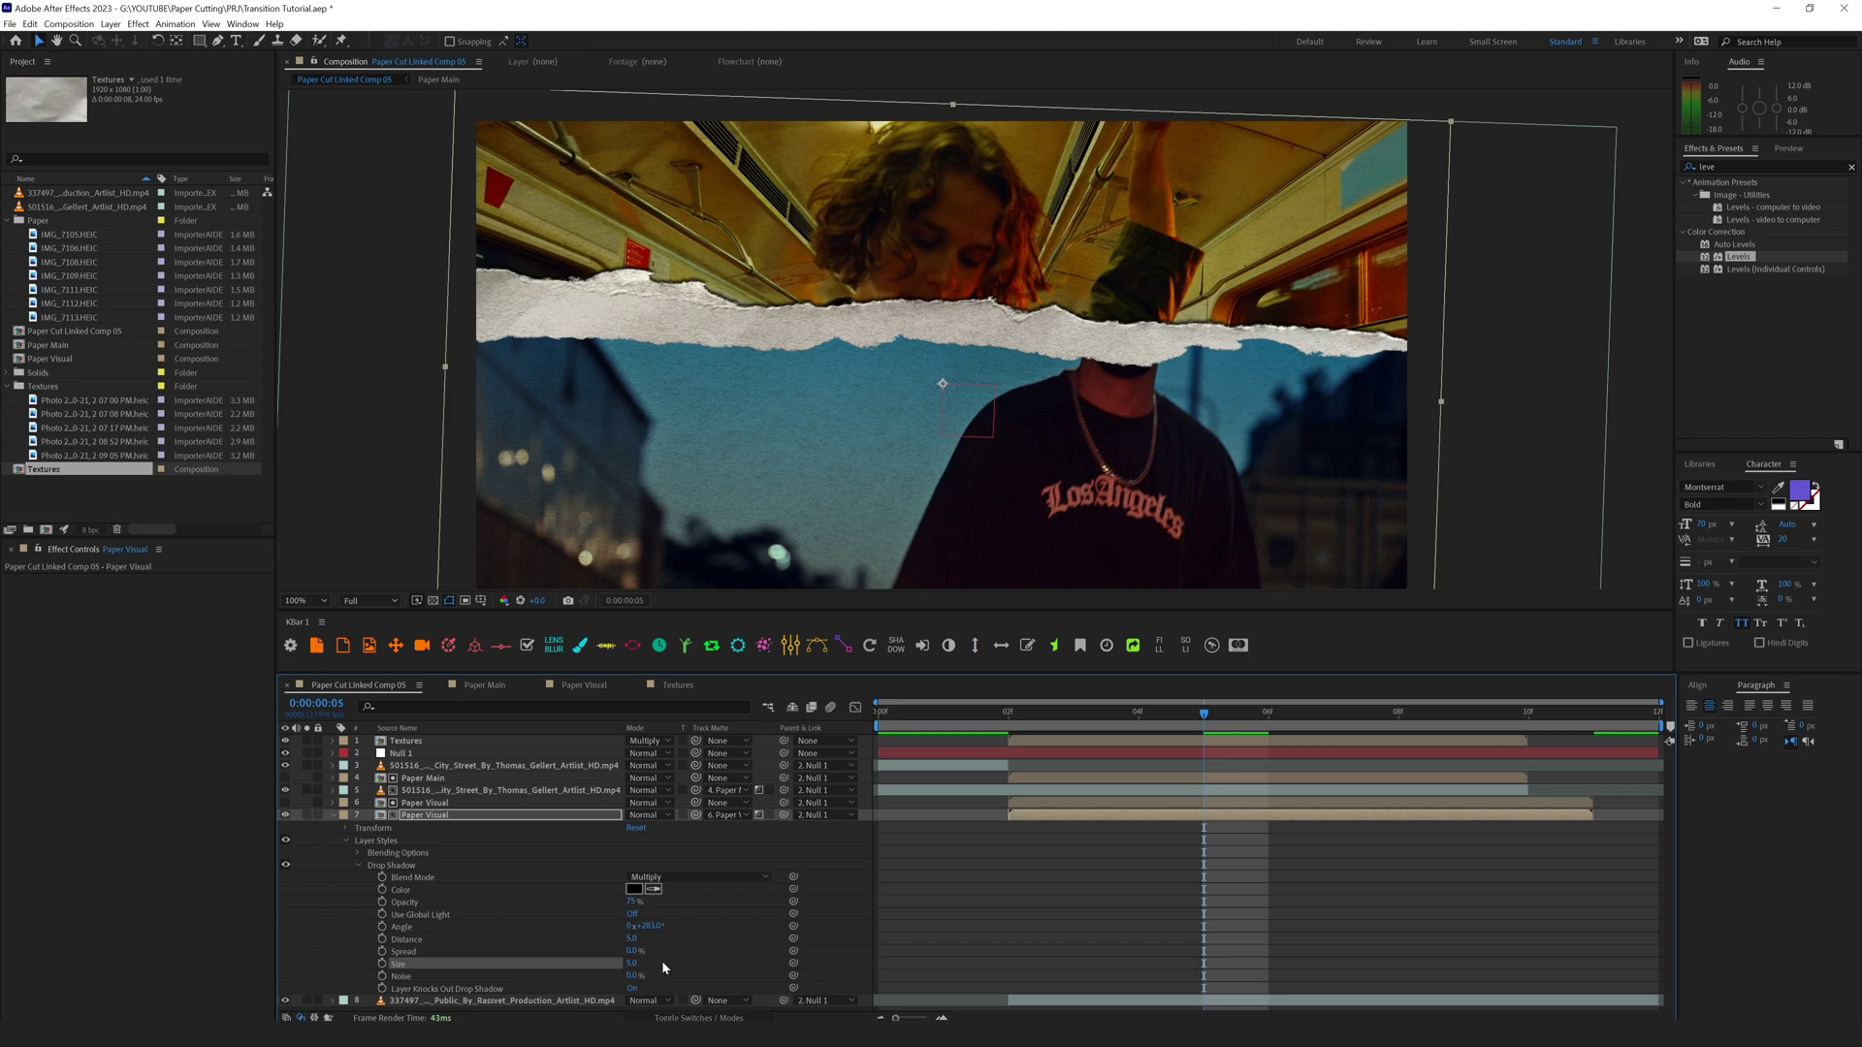
{"action": "left_click_drag", "start_coordinate": [628, 967], "coordinate": [645, 963]}
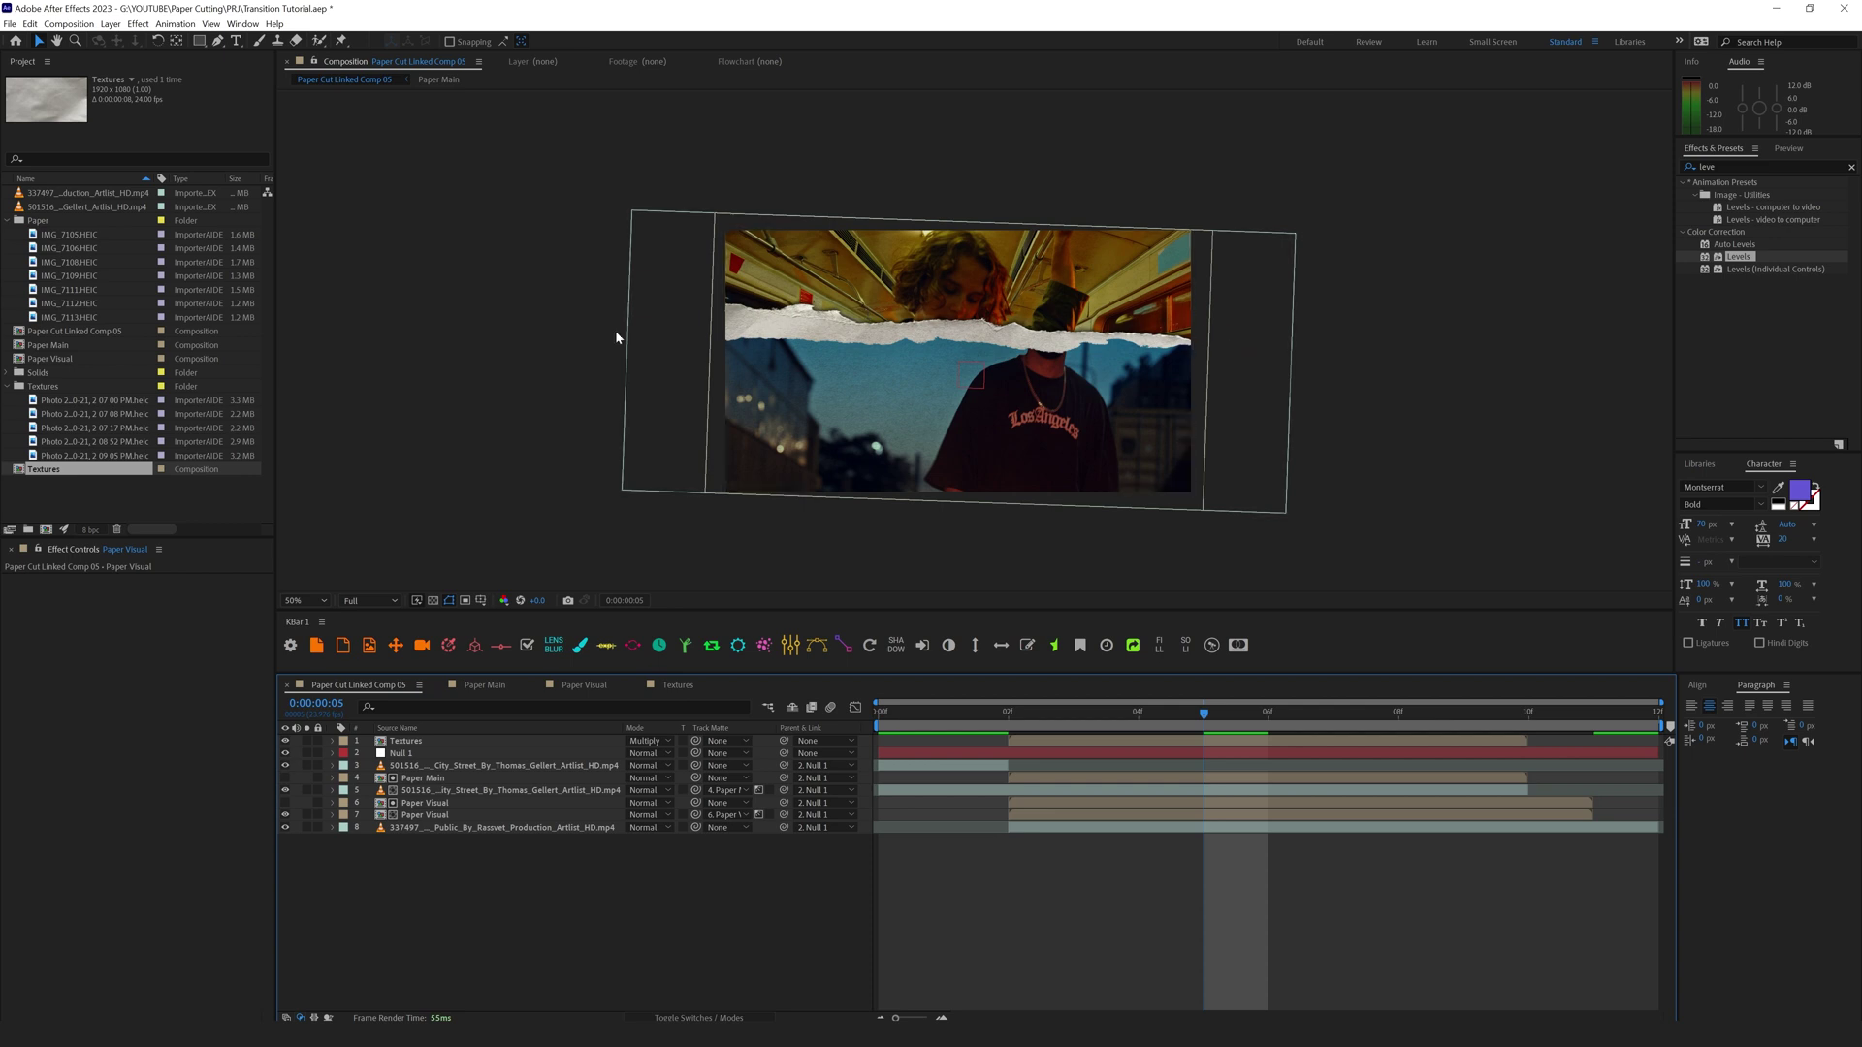
{"action": "left_click", "coordinate": [888, 719]}
{"action": "key", "text": "space"}
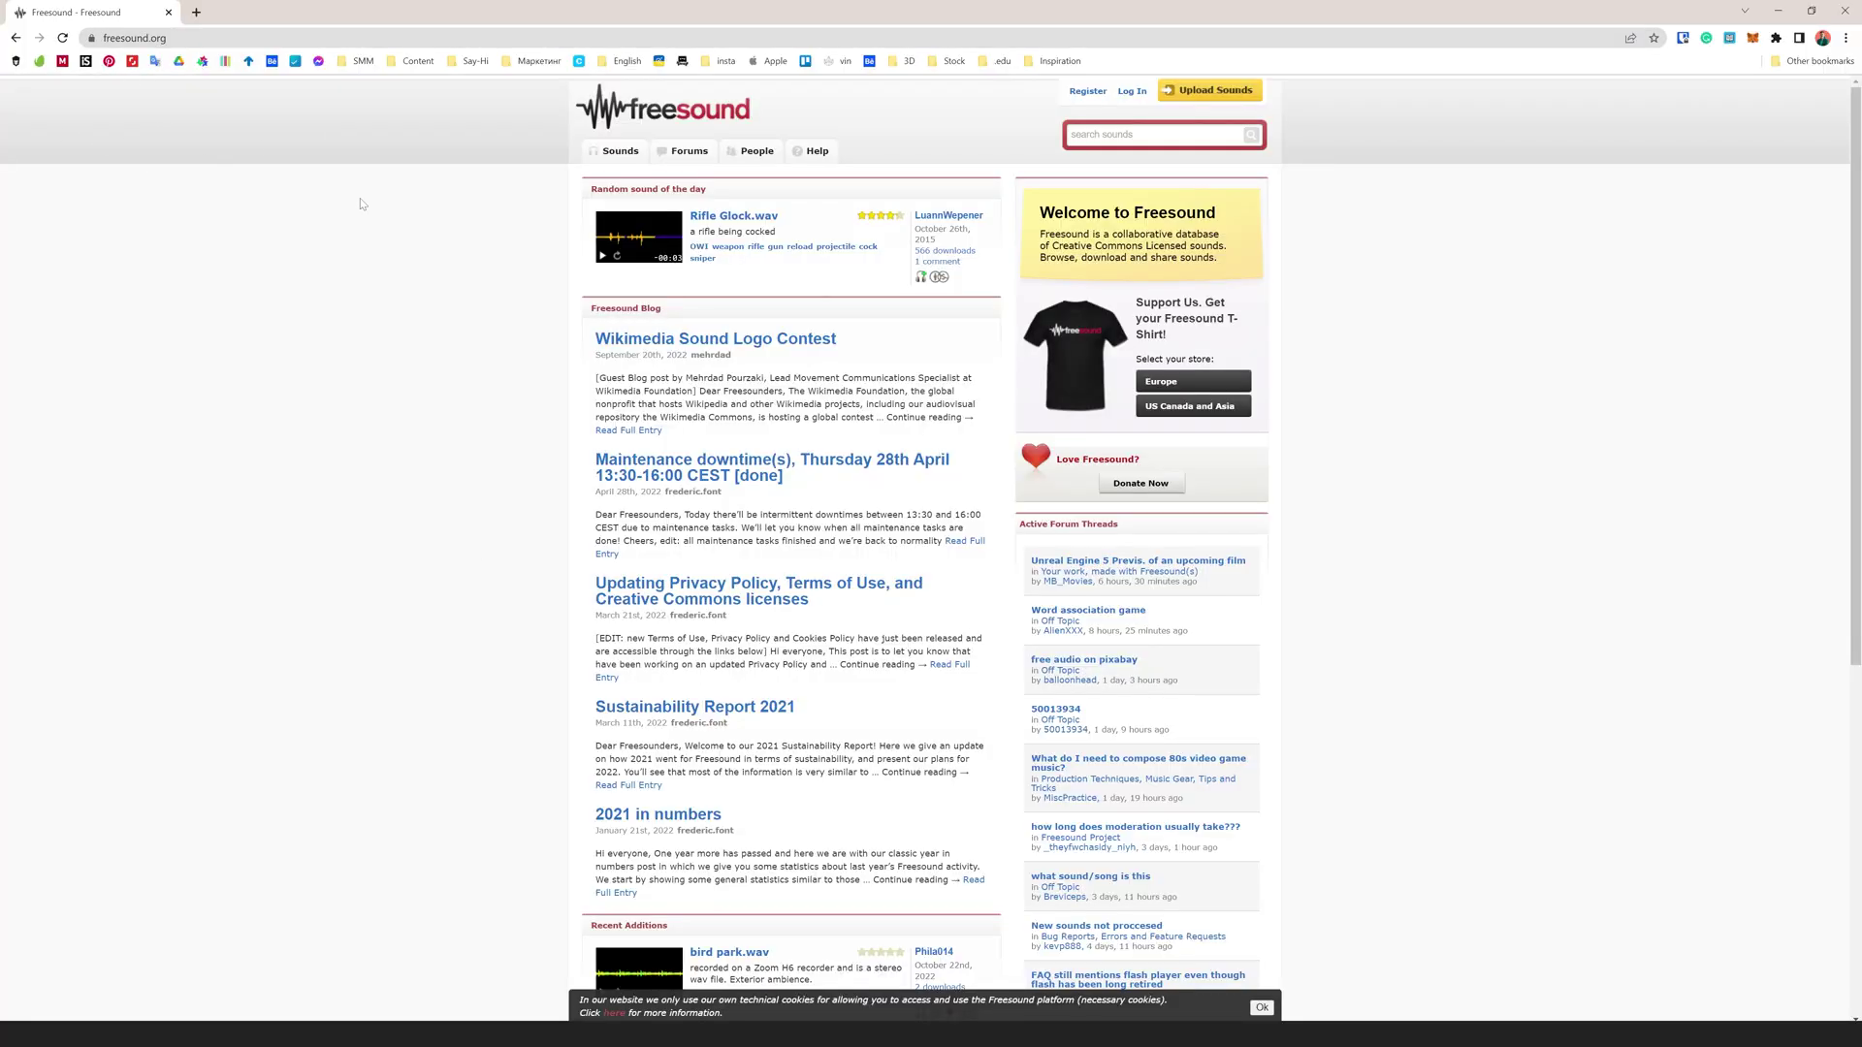
Step: Search Freesound in the browser for "paper rip" and look through the results for a tearing sound
{"action": "left_click", "coordinate": [1149, 135]}
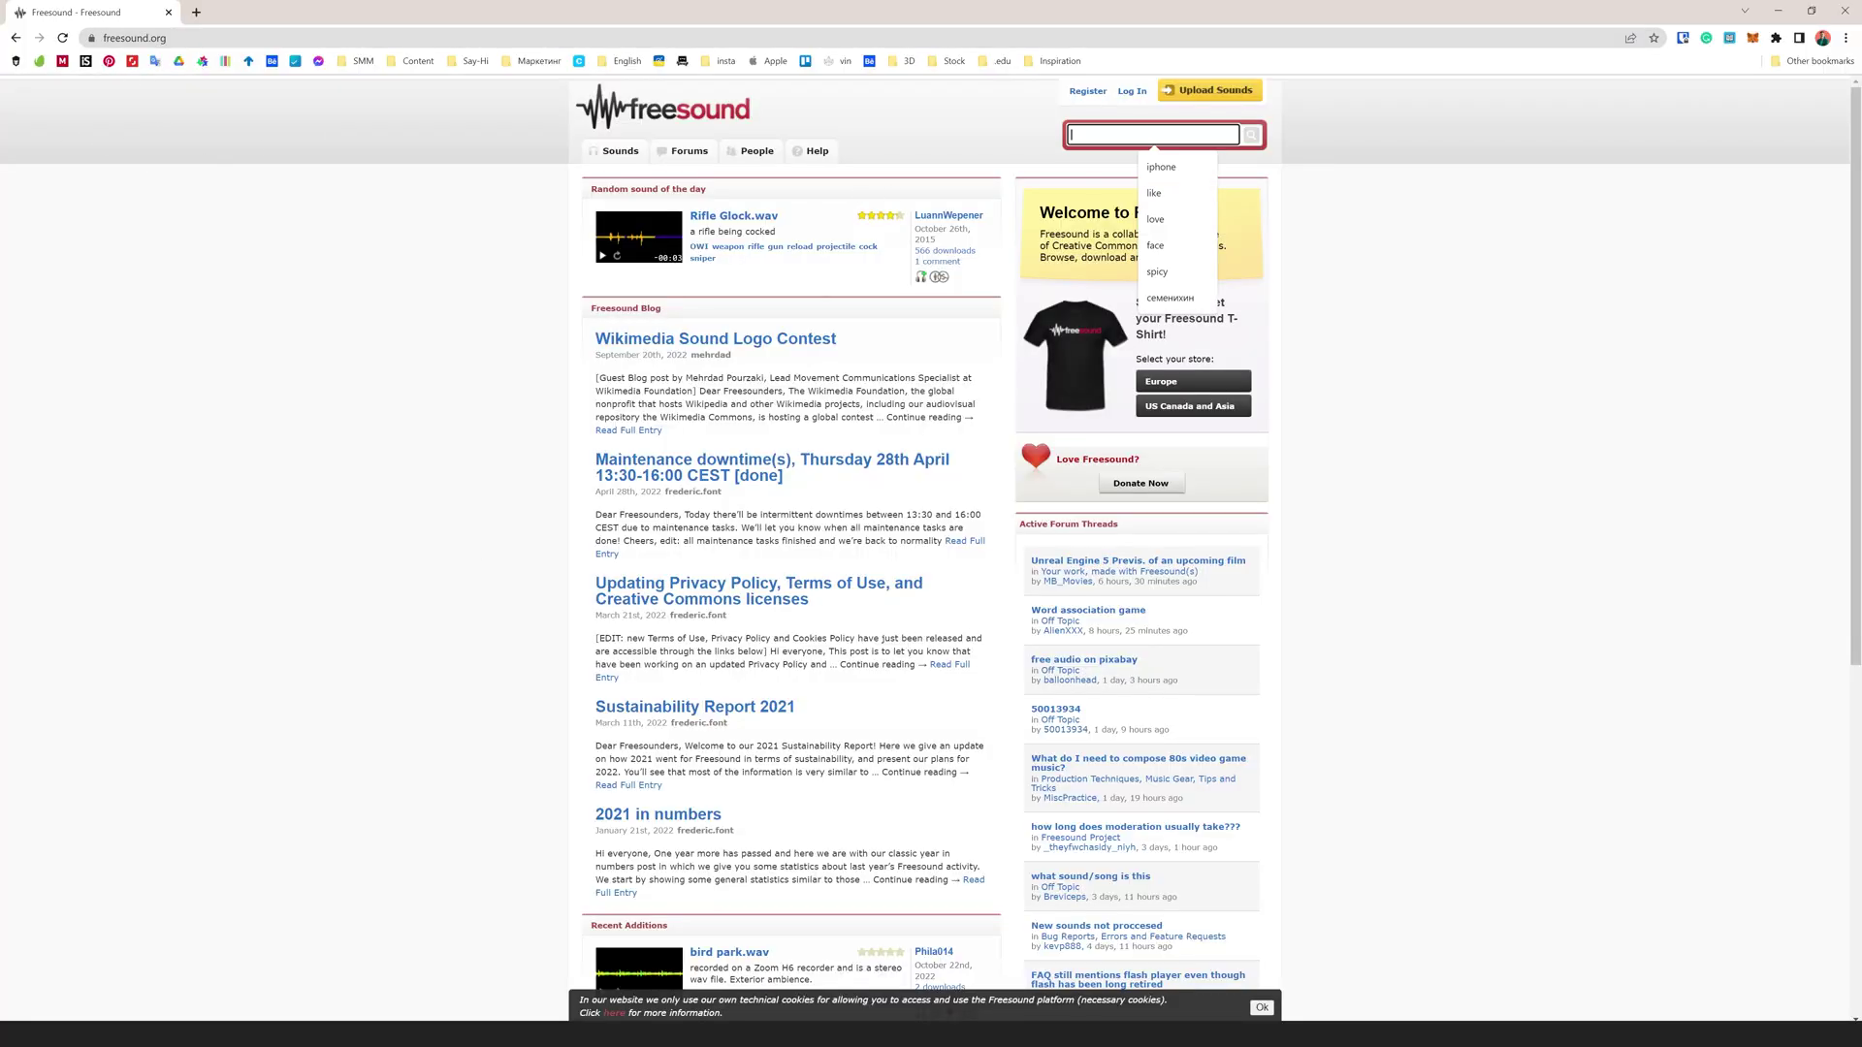
{"action": "type", "text": "paper rip"}
{"action": "key", "text": "Return"}
{"action": "scroll", "coordinate": [753, 846], "scroll_direction": "down", "scroll_amount": 1}
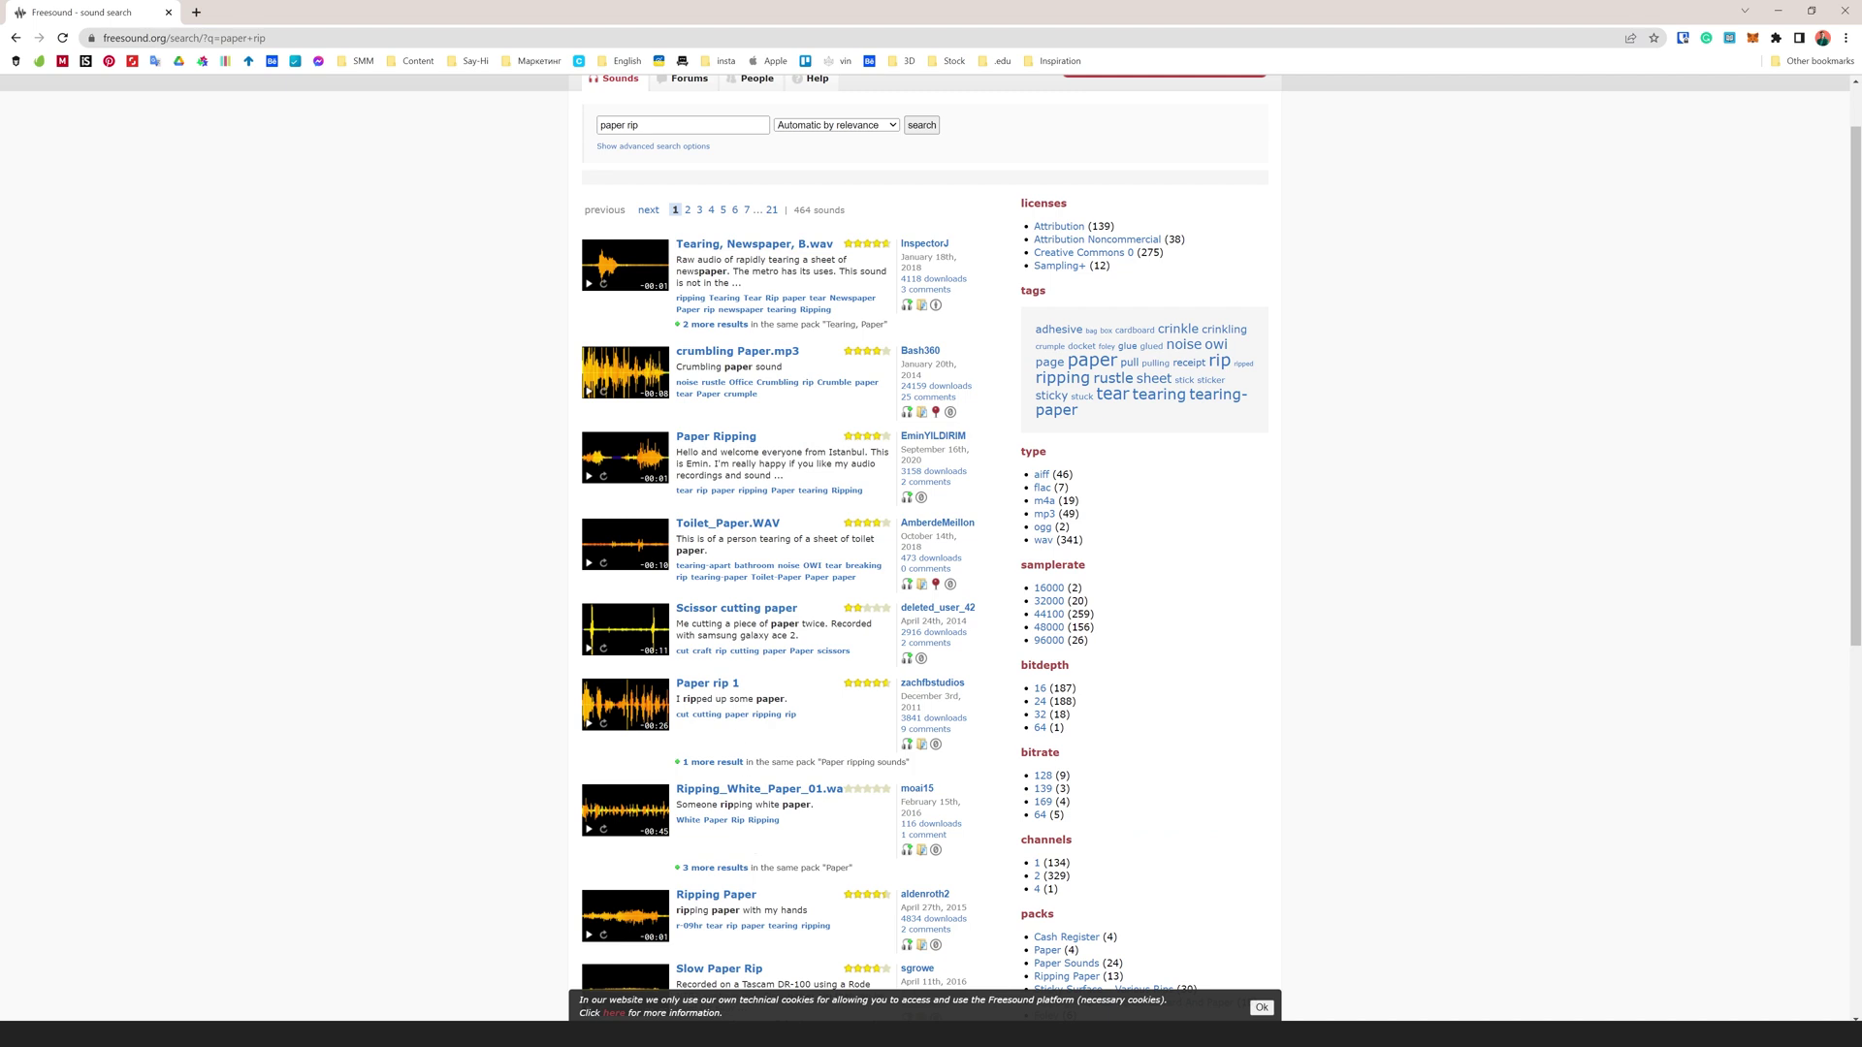
{"action": "scroll", "coordinate": [801, 627], "scroll_direction": "down", "scroll_amount": 2}
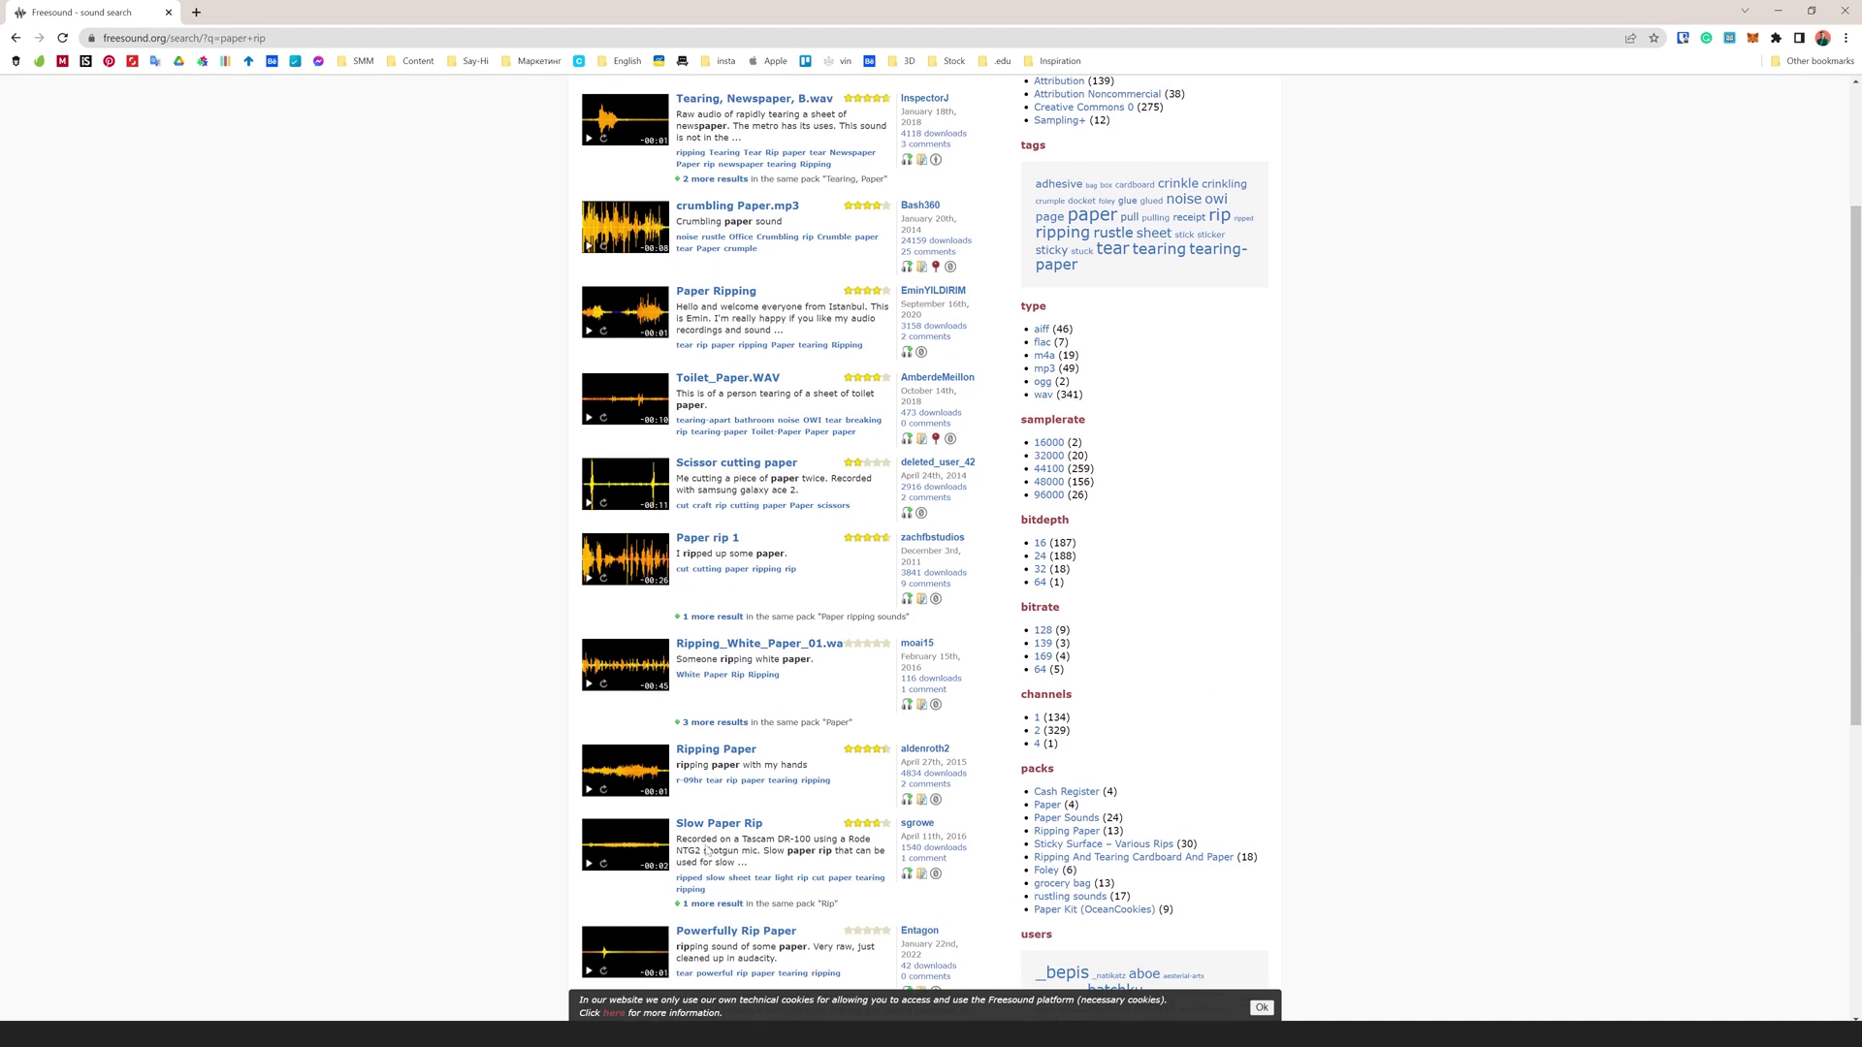
{"action": "scroll", "coordinate": [773, 822], "scroll_direction": "down", "scroll_amount": 1}
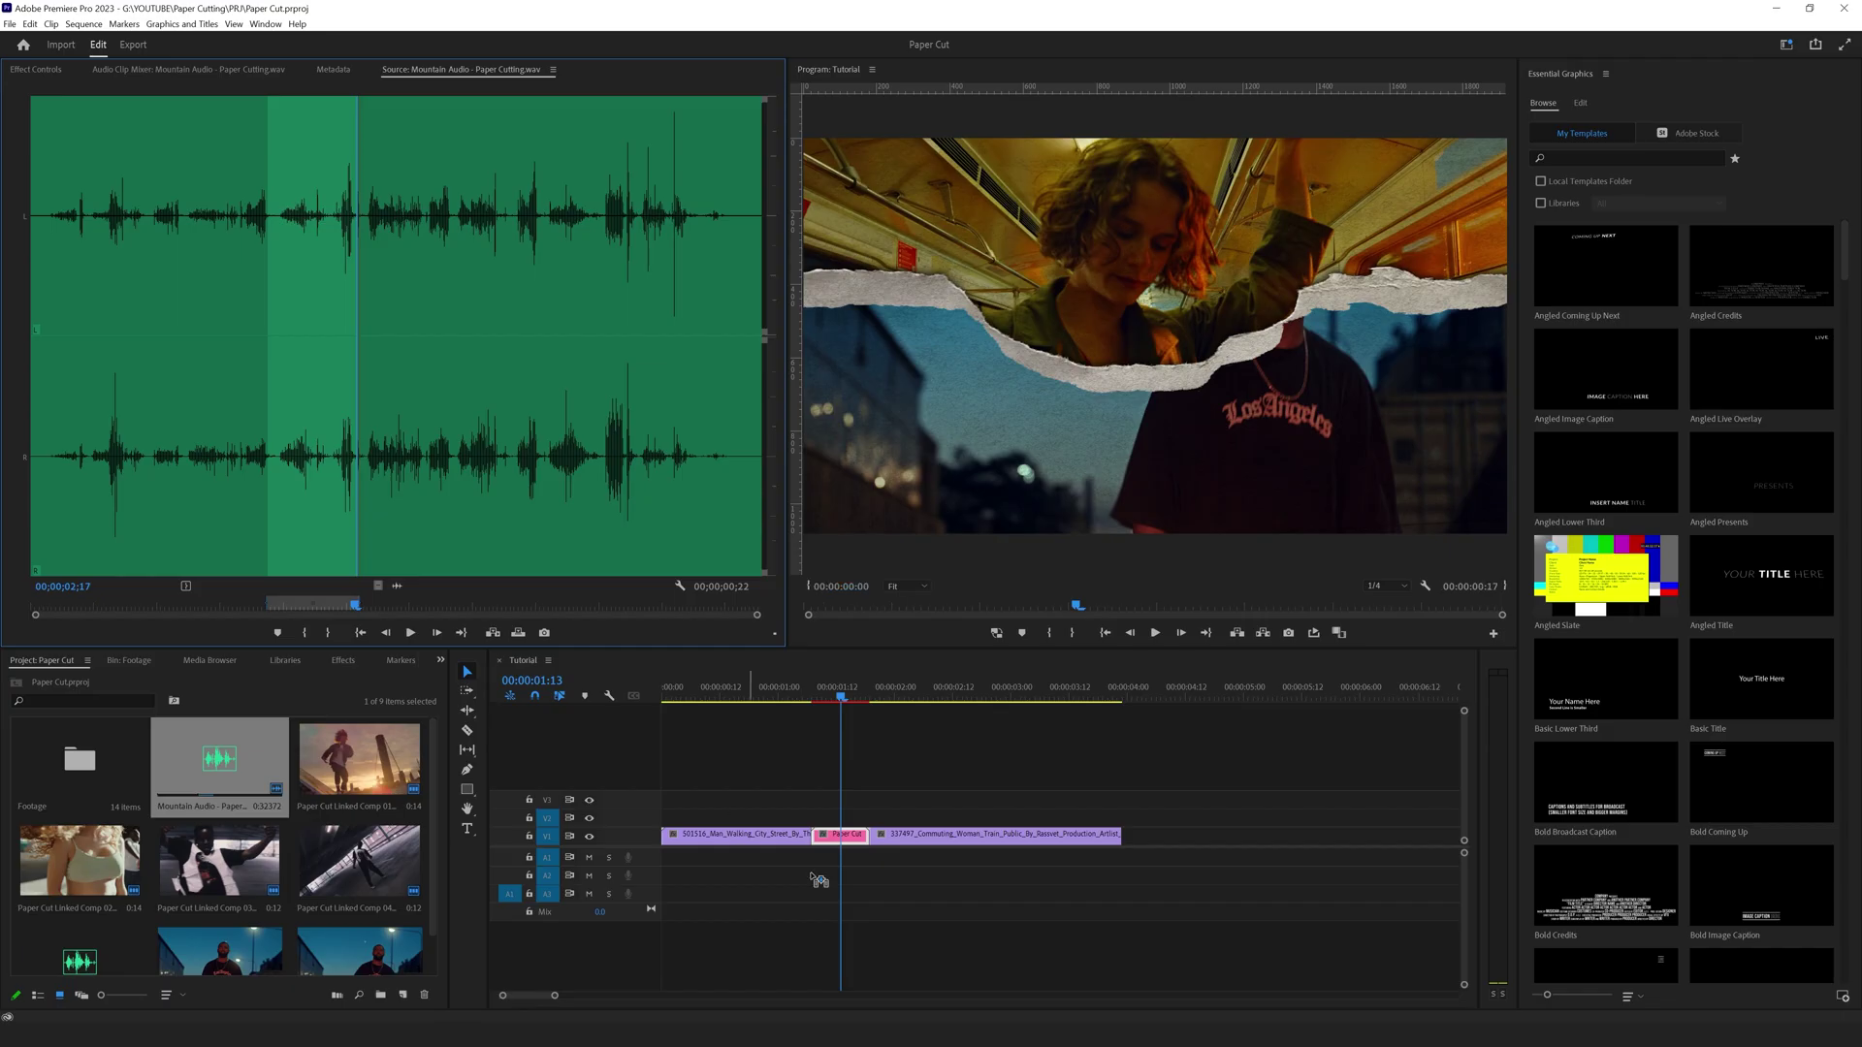
{"action": "mouse_move", "coordinate": [854, 890]}
{"action": "left_mouse_down"}
{"action": "mouse_move", "coordinate": [840, 869]}
{"action": "mouse_move", "coordinate": [870, 865]}
{"action": "left_mouse_up"}
{"action": "left_click", "coordinate": [803, 694]}
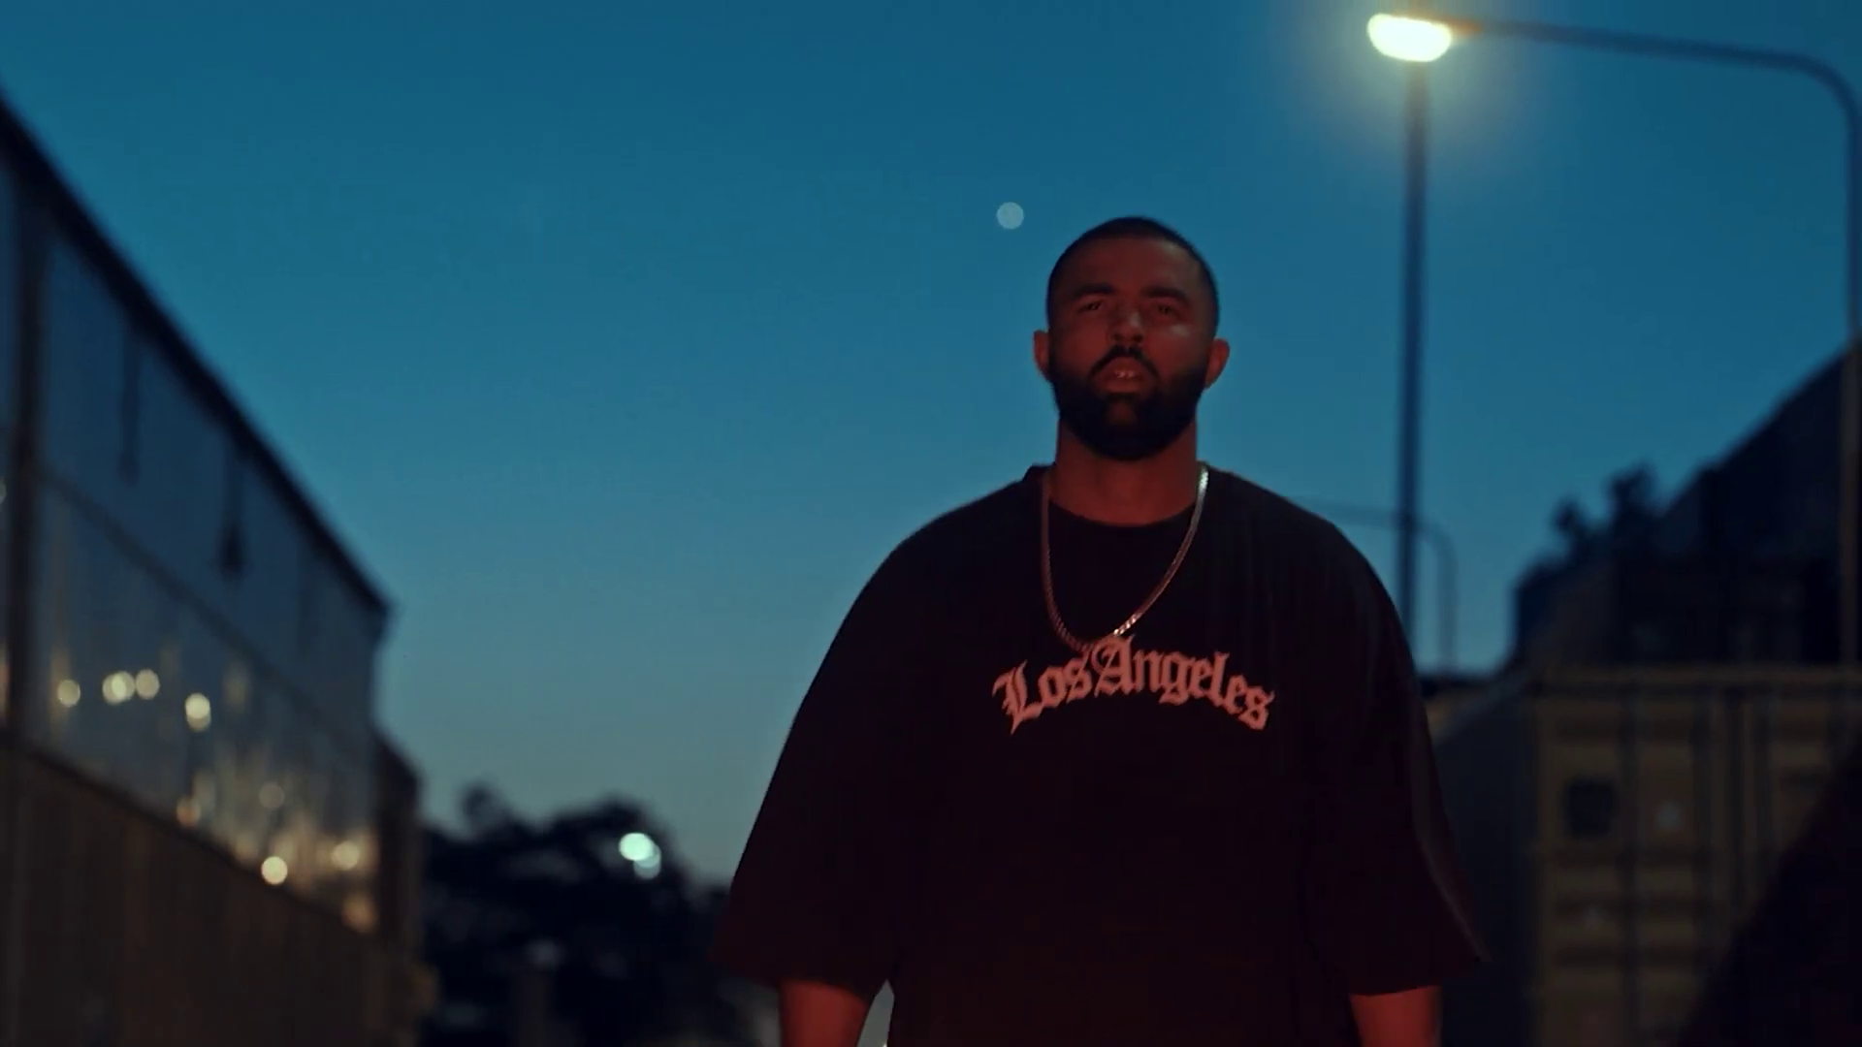